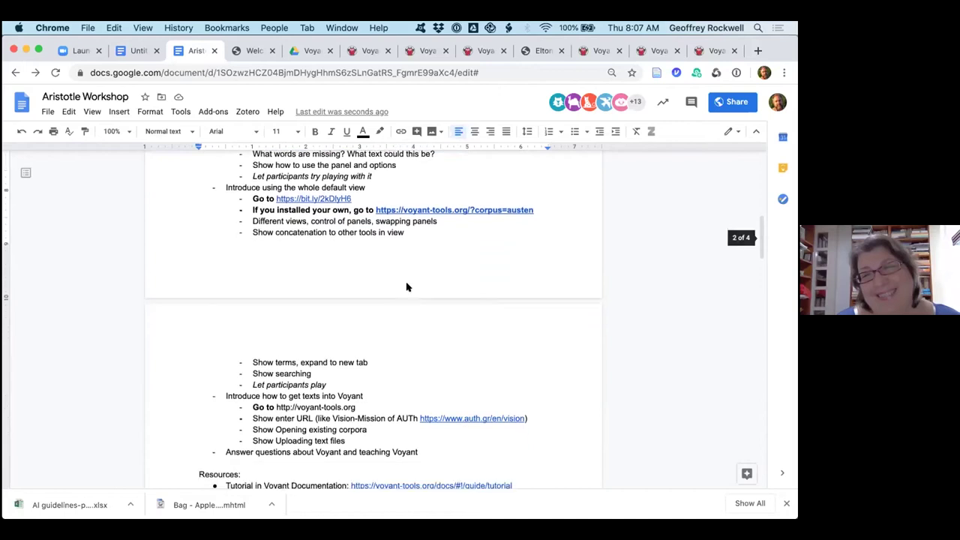
Step: Review the Setup and Introduction to Voyant sections of the Aristotle Workshop outline, including the Cirrus and default view items
scroll(406, 285, "down", 3)
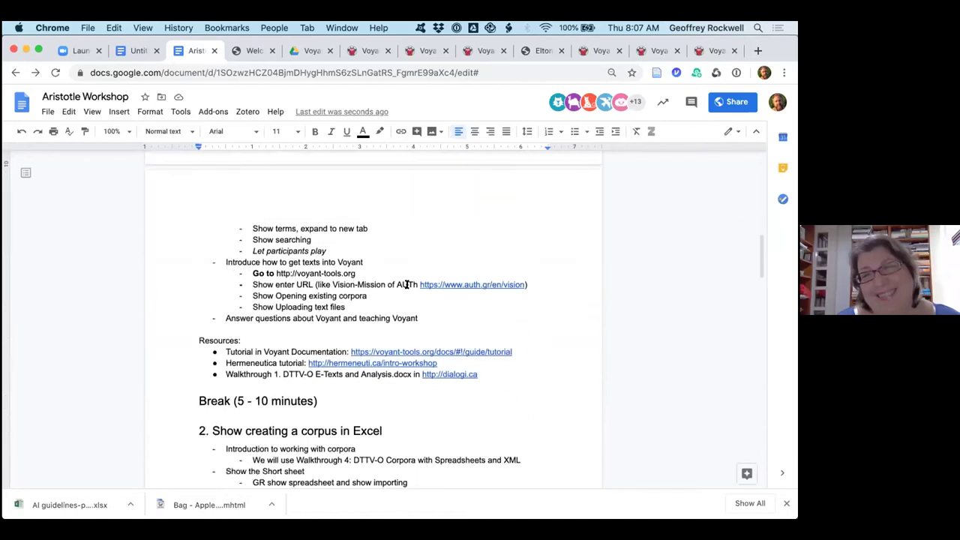
scroll(407, 285, "up", 4)
scroll(406, 285, "up", 13)
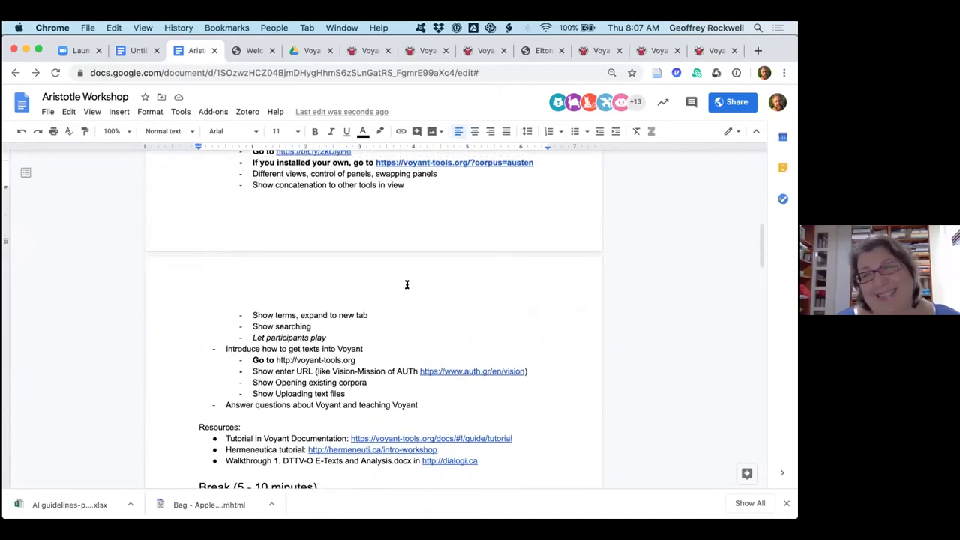
scroll(406, 284, "up", 1)
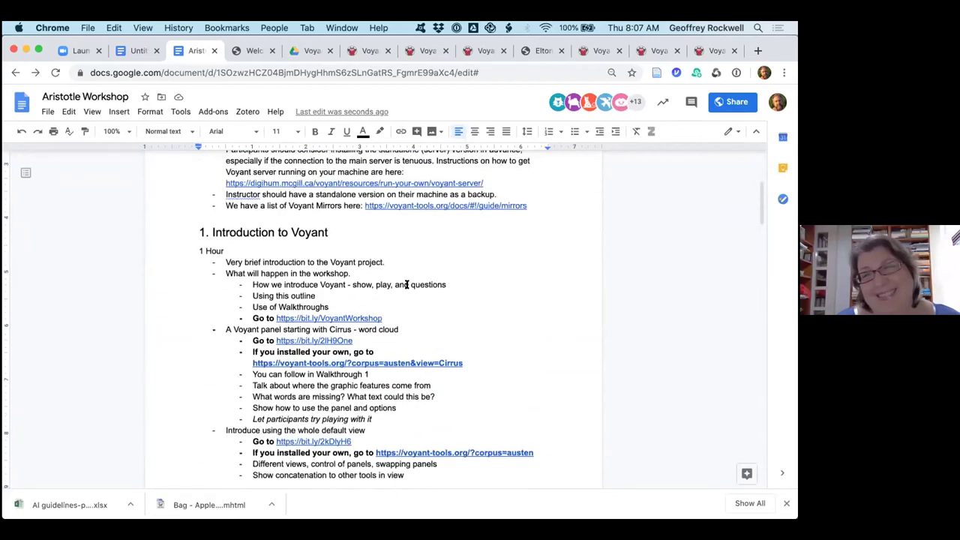
scroll(406, 284, "up", 3)
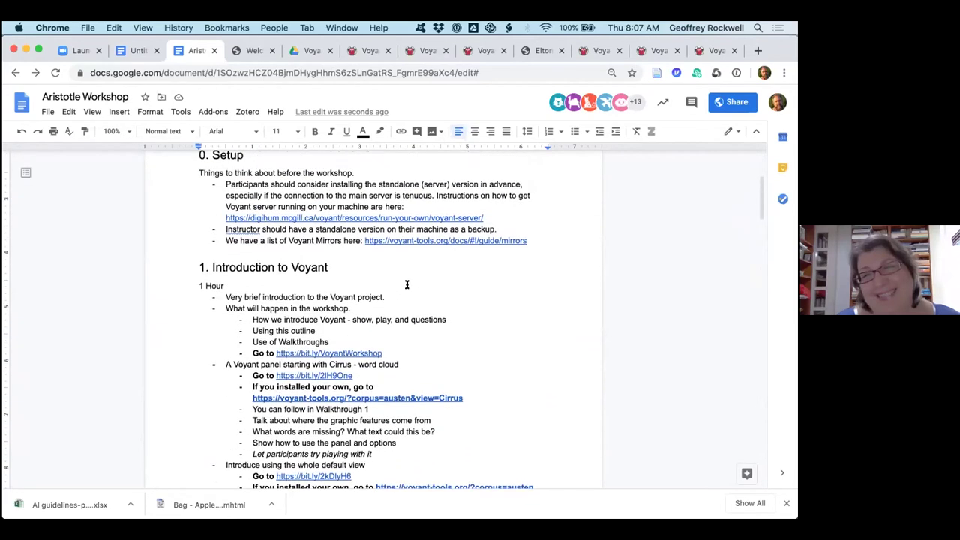
scroll(406, 284, "down", 3)
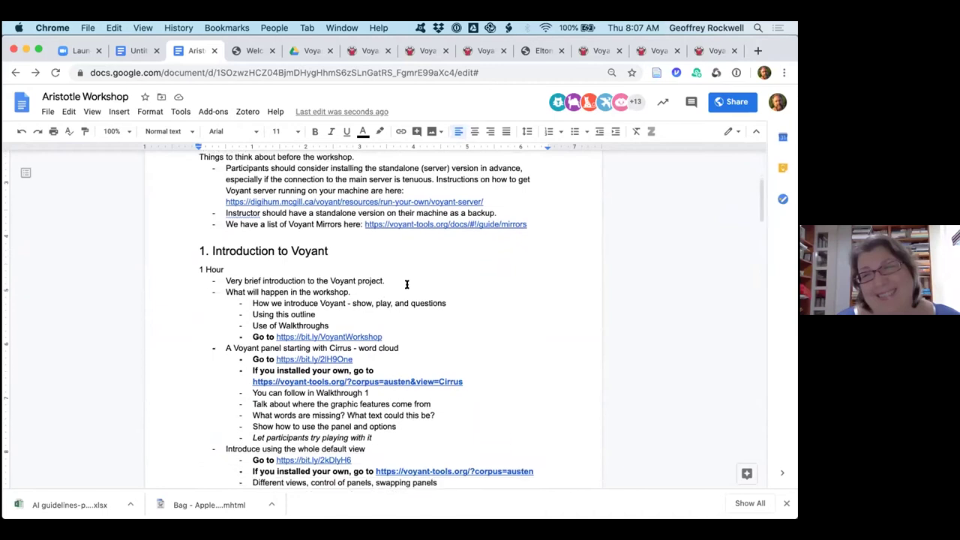
scroll(407, 285, "down", 2)
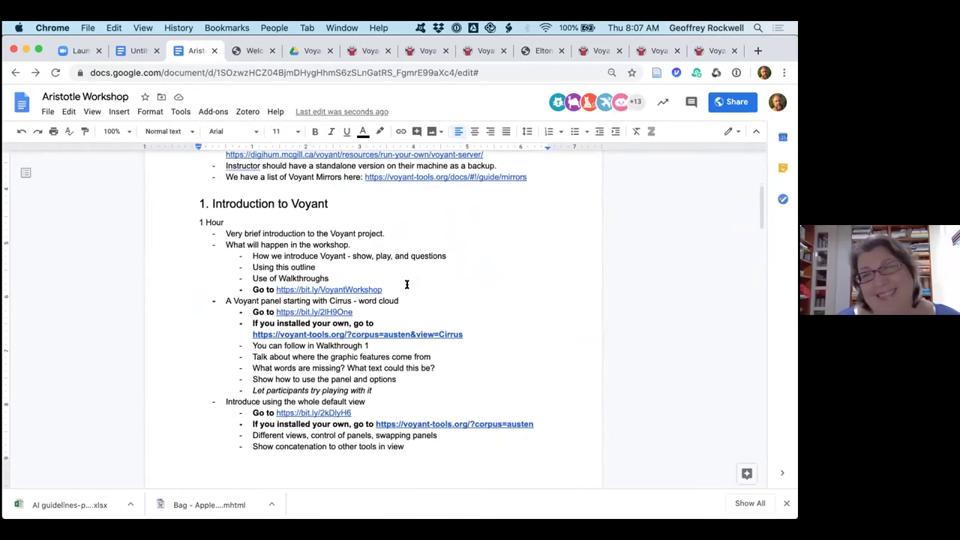
scroll(406, 284, "down", 4)
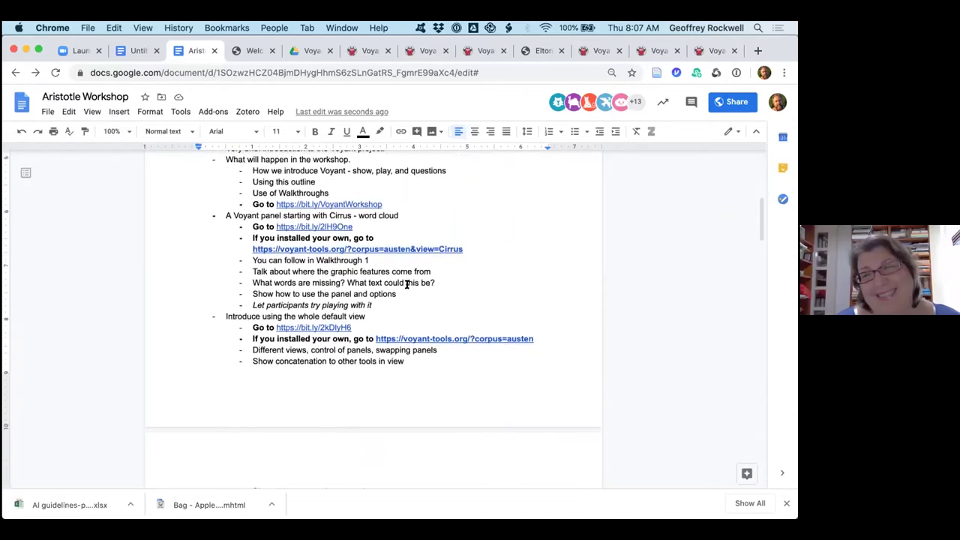
scroll(407, 285, "up", 2)
scroll(407, 284, "down", 1)
scroll(407, 284, "down", 1)
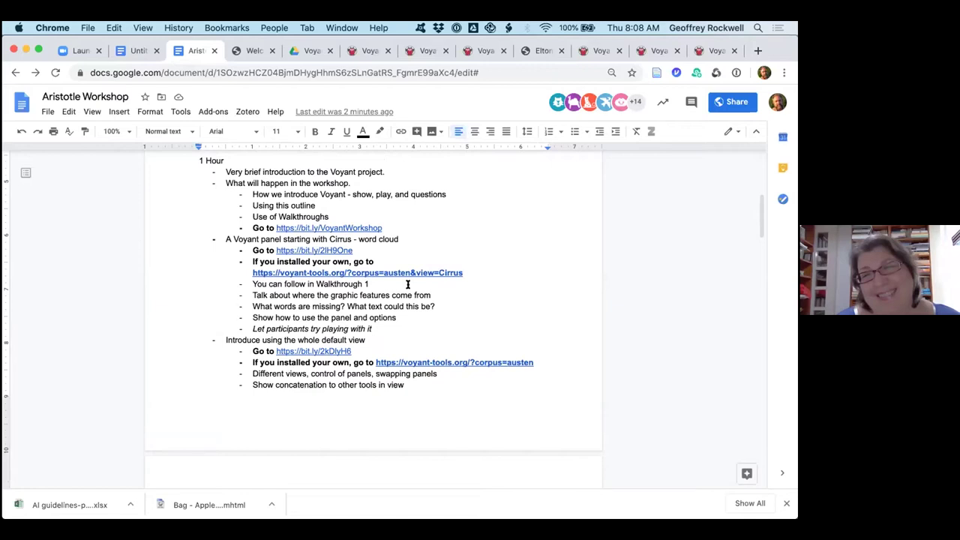
scroll(408, 284, "down", 1)
scroll(408, 284, "down", 1)
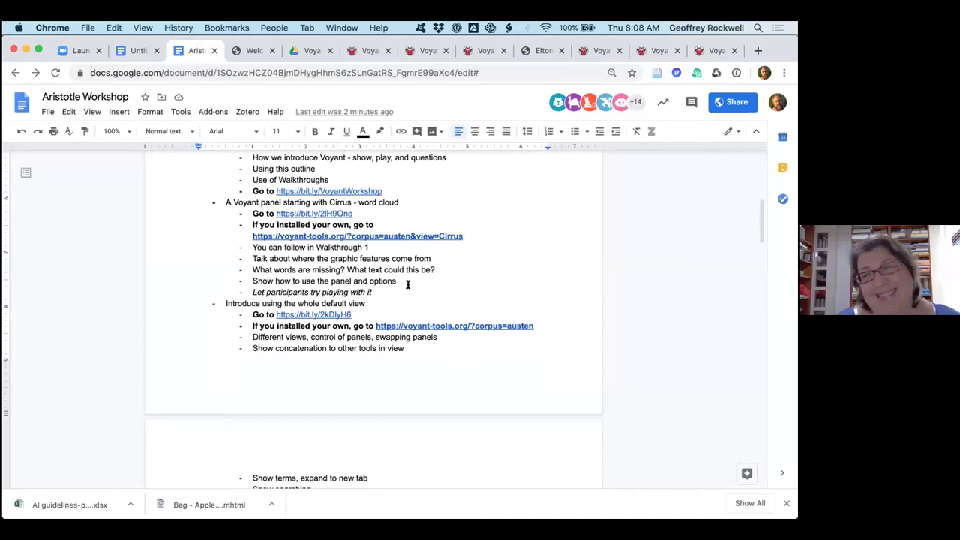
Step: Review the outline's section on creating a corpus in Excel, including its XML option, and return to the document title
scroll(408, 284, "down", 5)
scroll(407, 284, "down", 8)
scroll(408, 284, "down", 2)
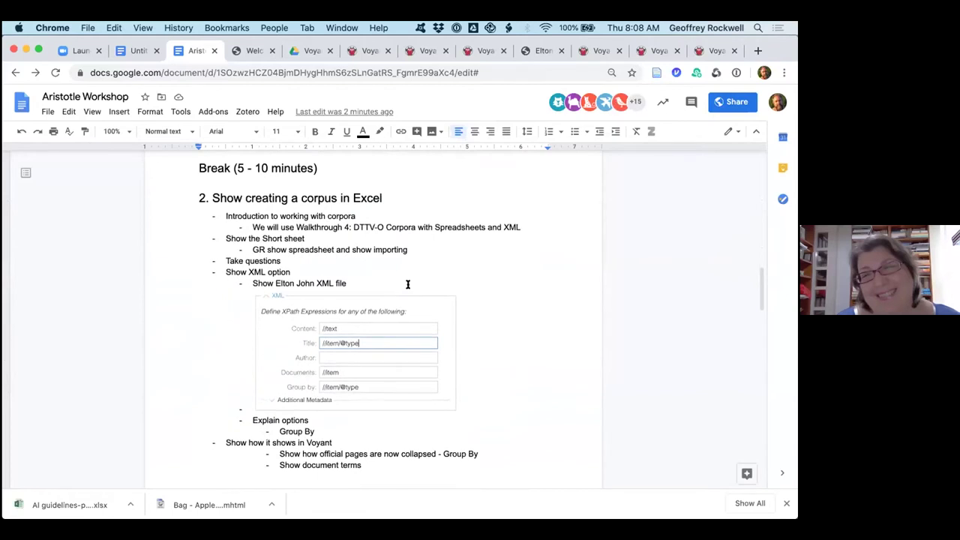
scroll(408, 284, "down", 2)
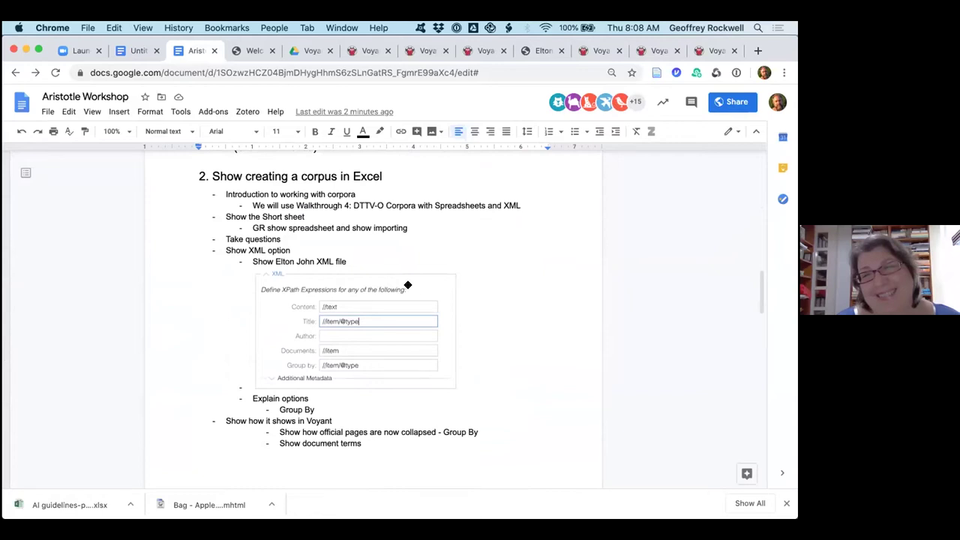
scroll(408, 285, "down", 10)
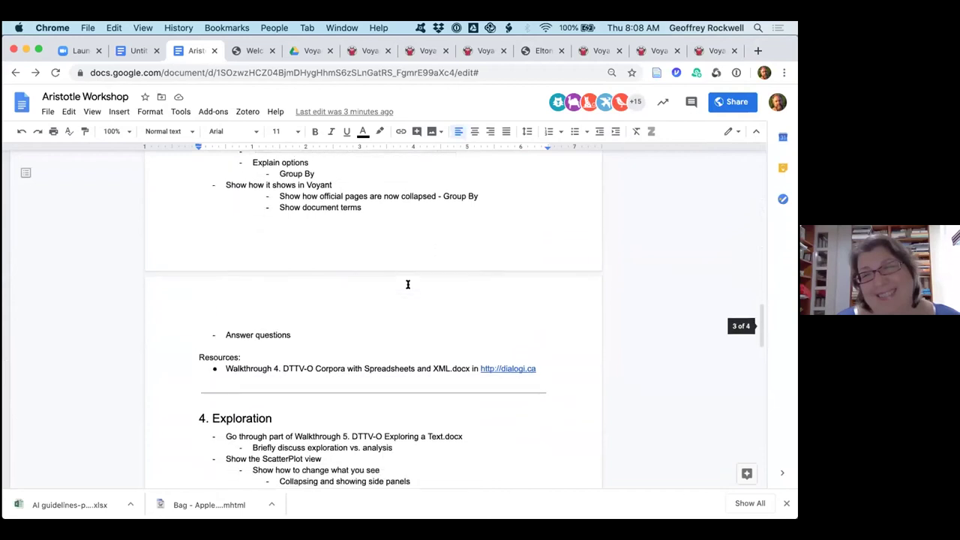
scroll(408, 284, "up", 18)
scroll(408, 285, "up", 15)
scroll(407, 285, "up", 10)
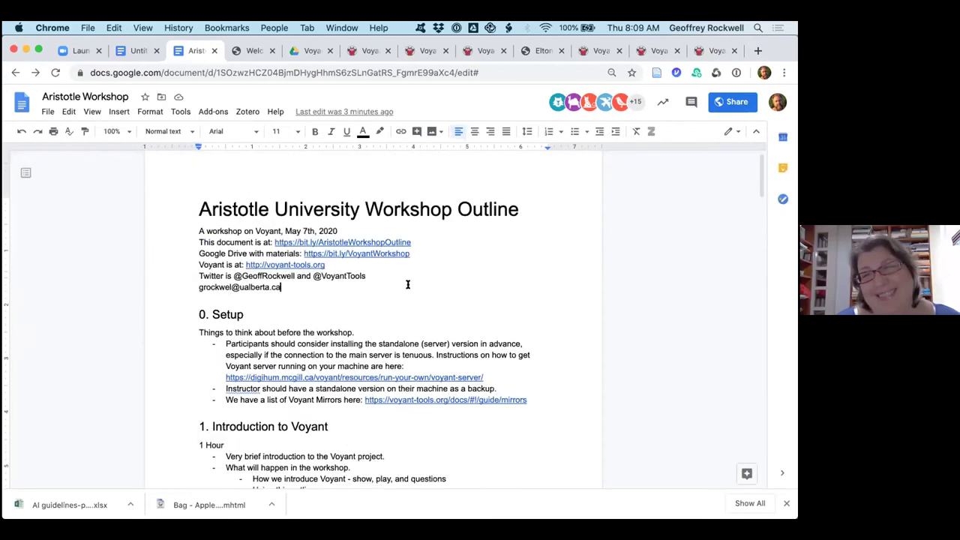
Step: Look through the outline's Exploration and Conclusion sections, and return to the beginning of the document
scroll(408, 284, "down", 10)
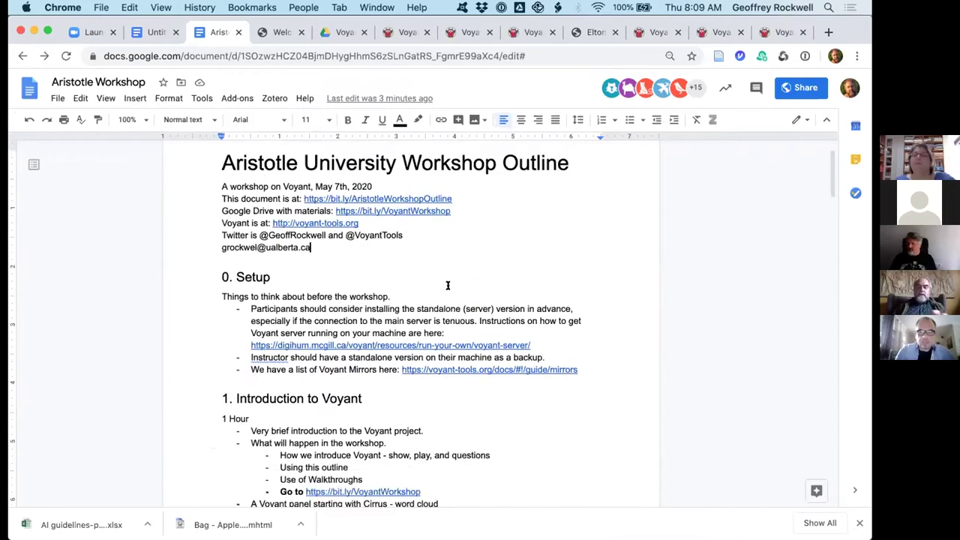
scroll(447, 285, "down", 15)
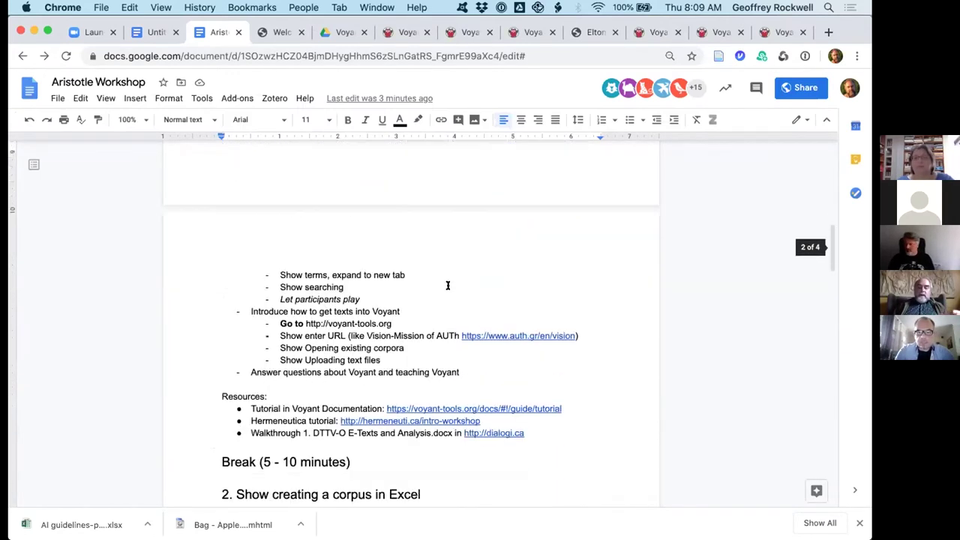
scroll(448, 285, "down", 8)
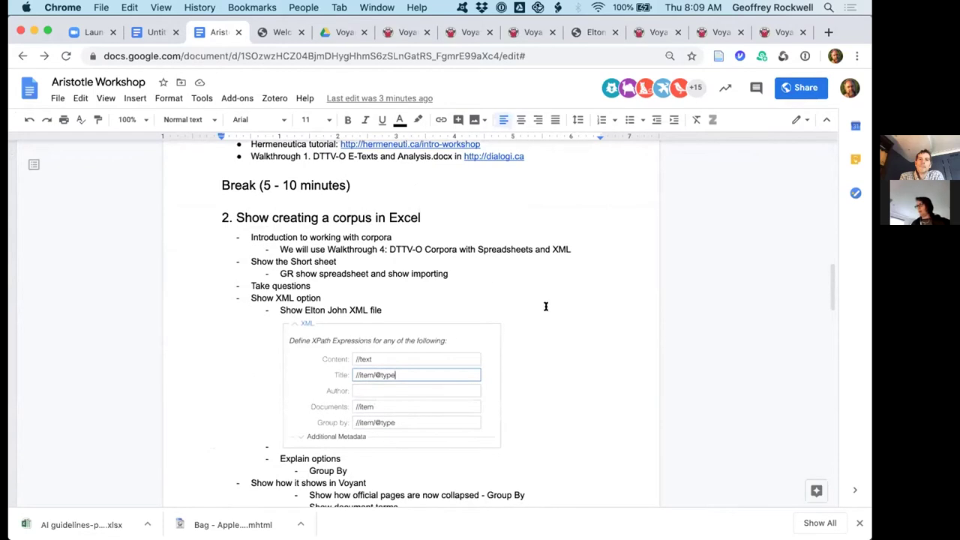
scroll(546, 306, "down", 9)
scroll(545, 305, "down", 12)
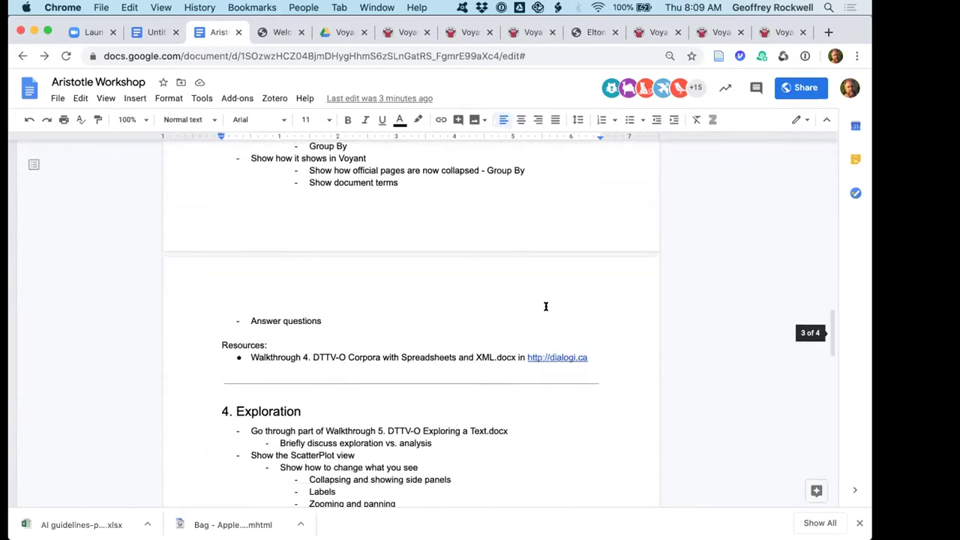
scroll(546, 306, "up", 1)
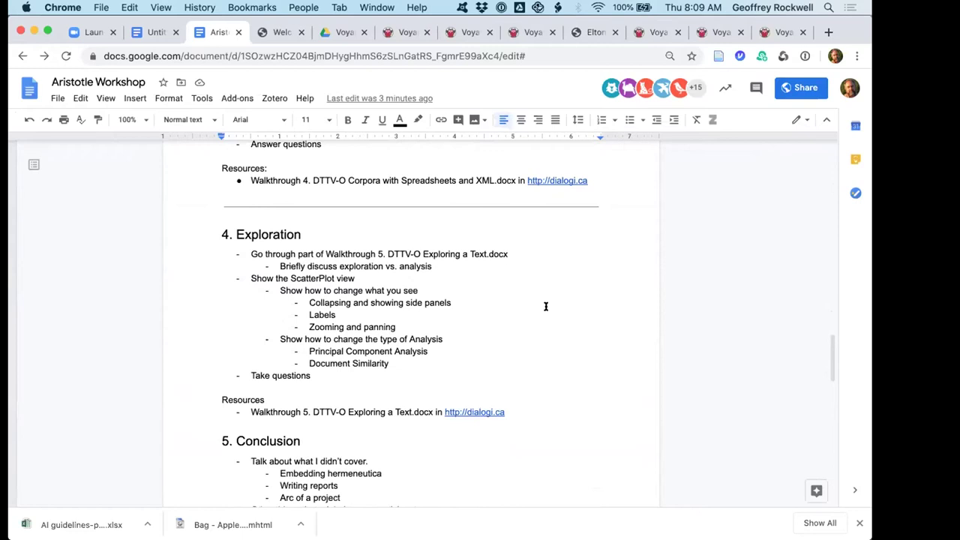
scroll(545, 306, "down", 4)
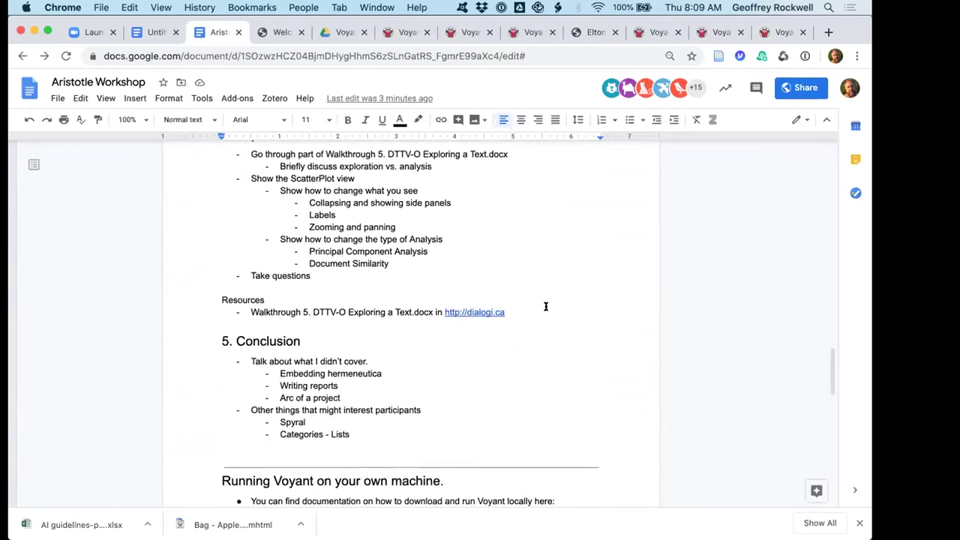
scroll(546, 306, "up", 8)
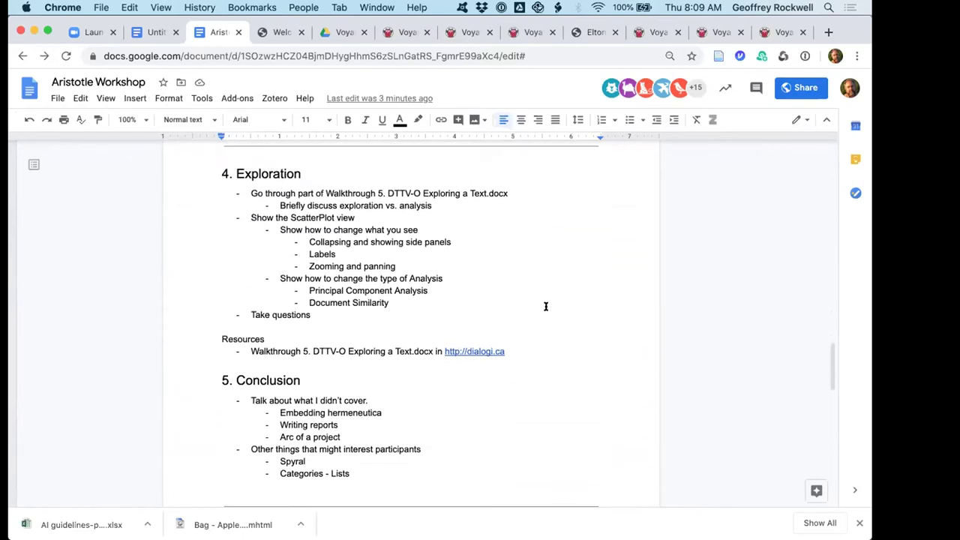
scroll(545, 306, "up", 20)
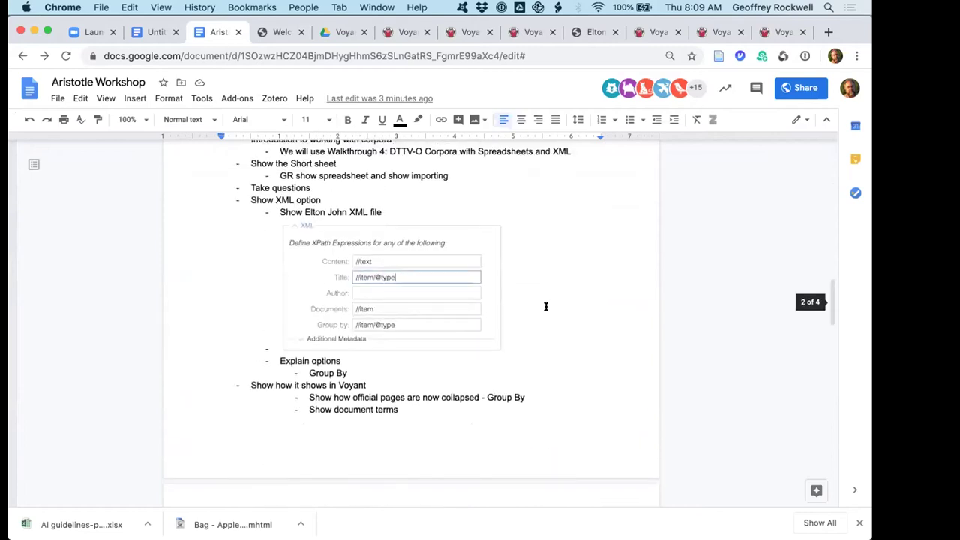
scroll(546, 306, "up", 20)
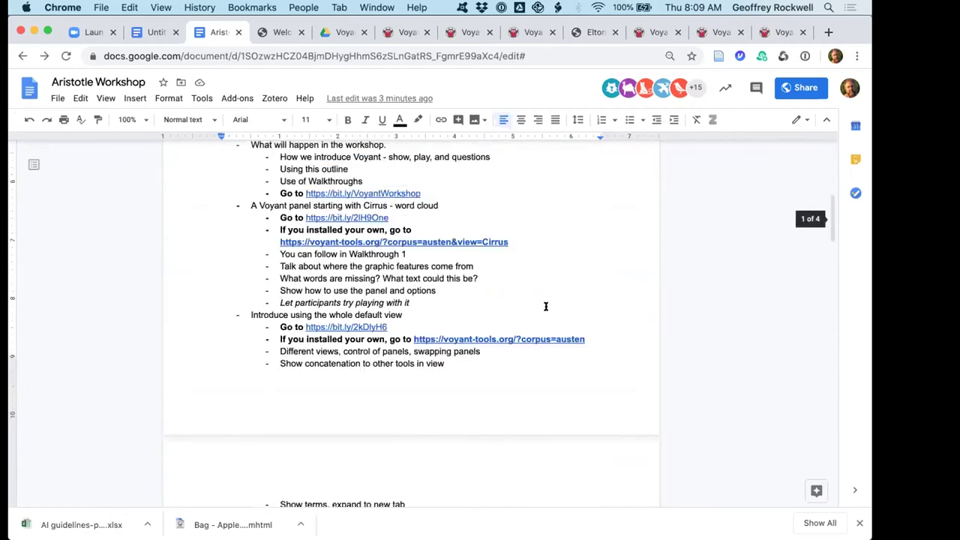
scroll(546, 306, "up", 8)
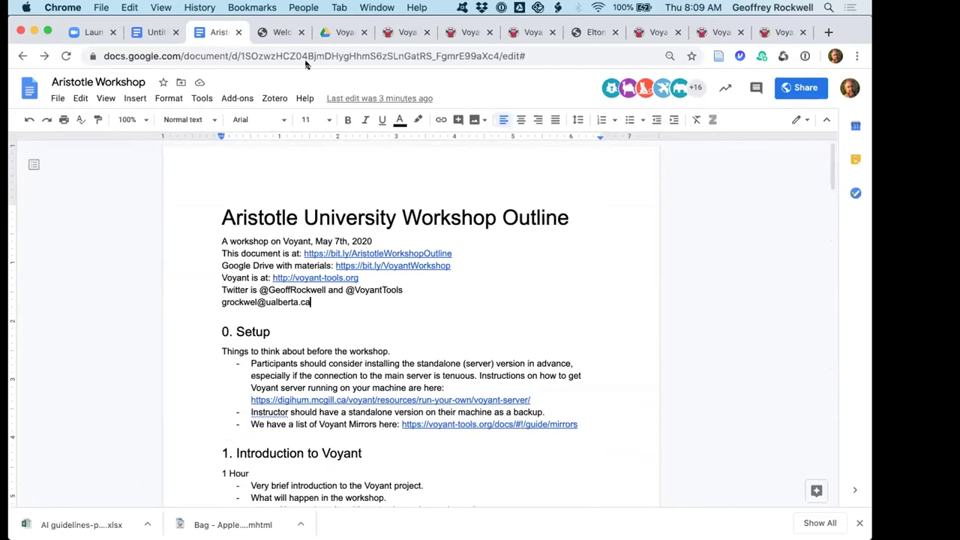
left_click(276, 31)
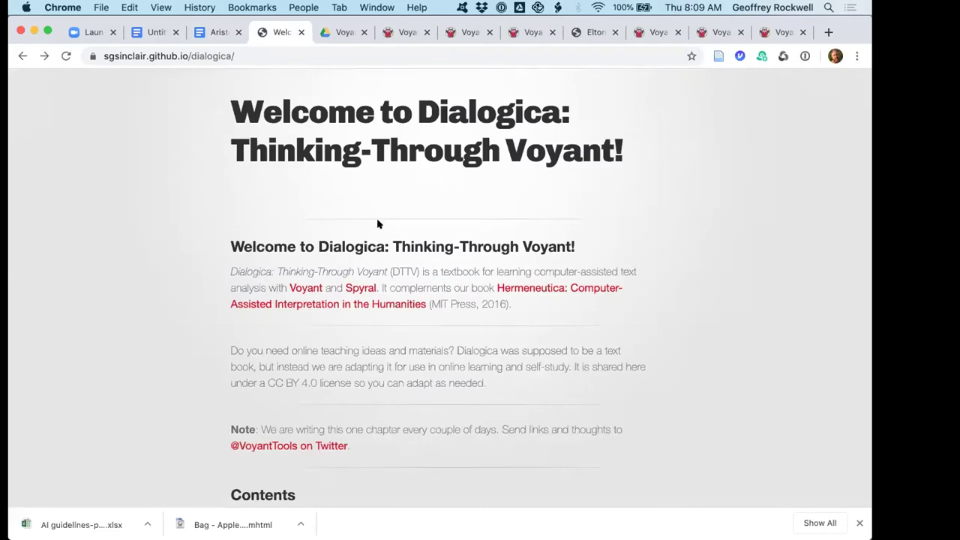
left_click(159, 32)
left_click(551, 214)
key("Return")
type("htt")
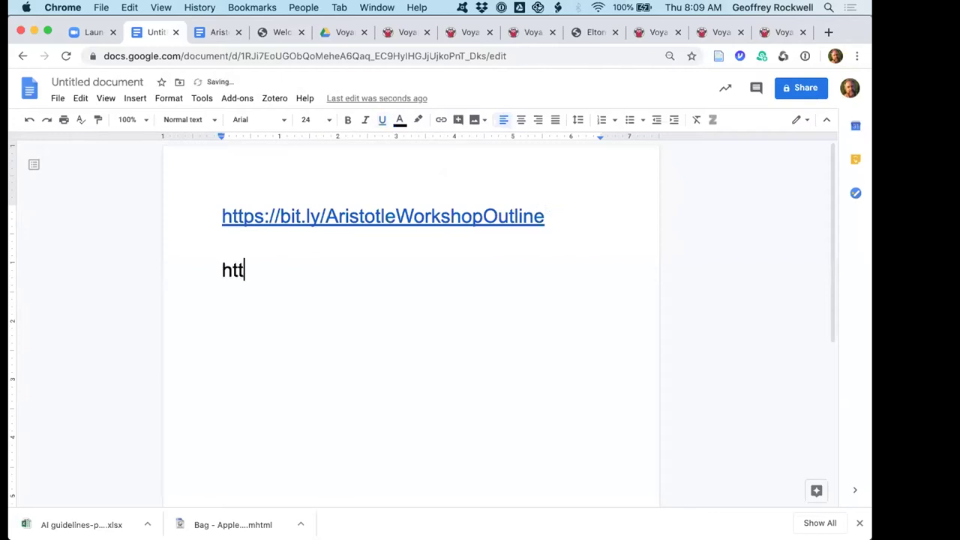
type("p://dialogi.ca")
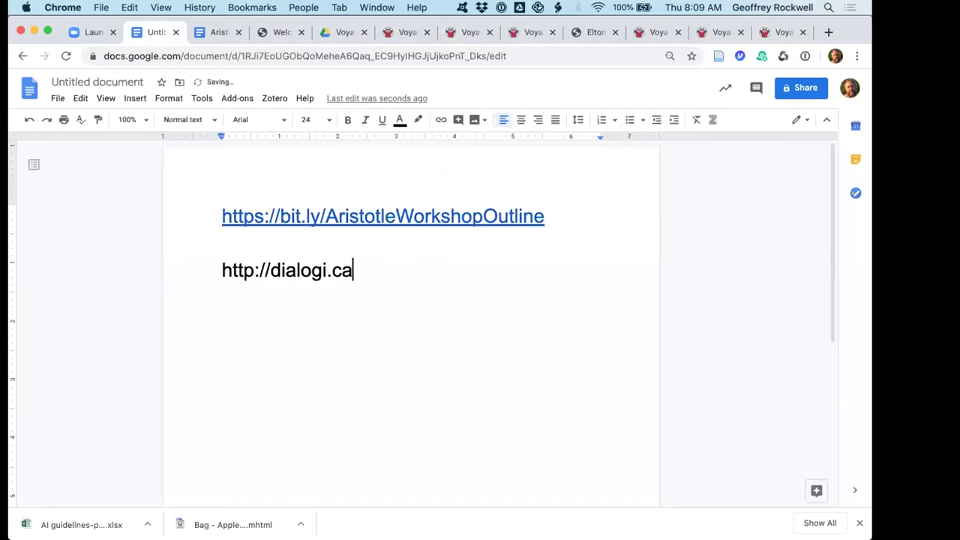
key("Return")
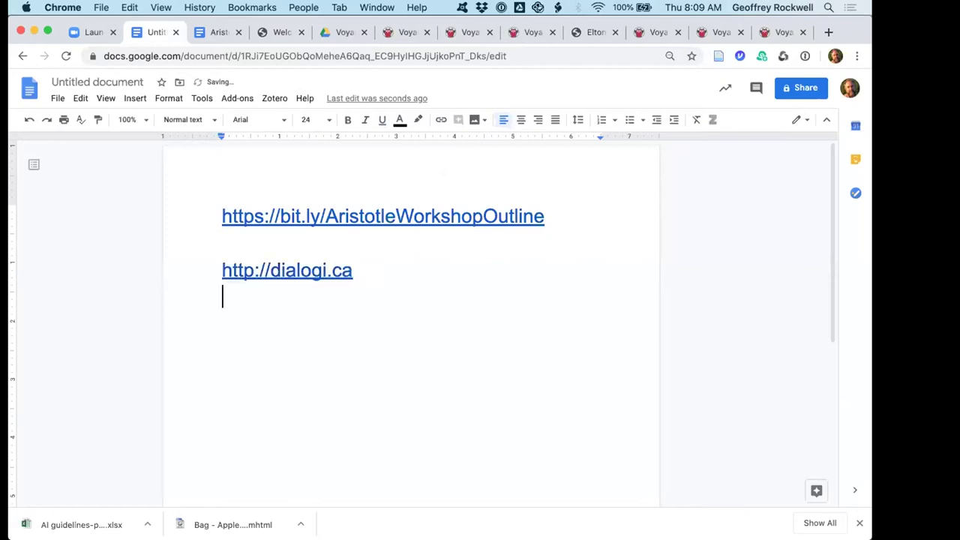
key("Return")
Step: Examine the Contents list of chapters and walkthroughs on the Dialogica welcome page
left_click(221, 32)
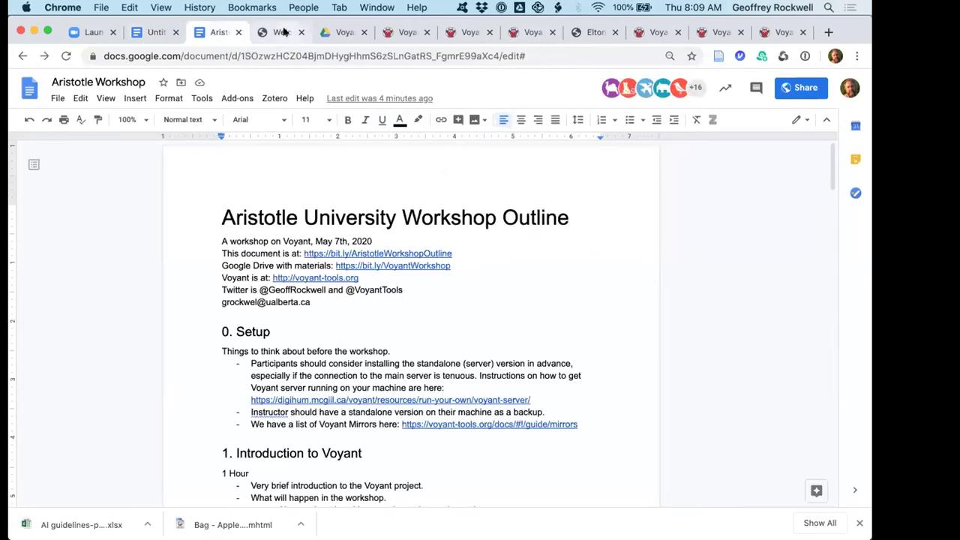
left_click(279, 32)
scroll(260, 253, "down", 5)
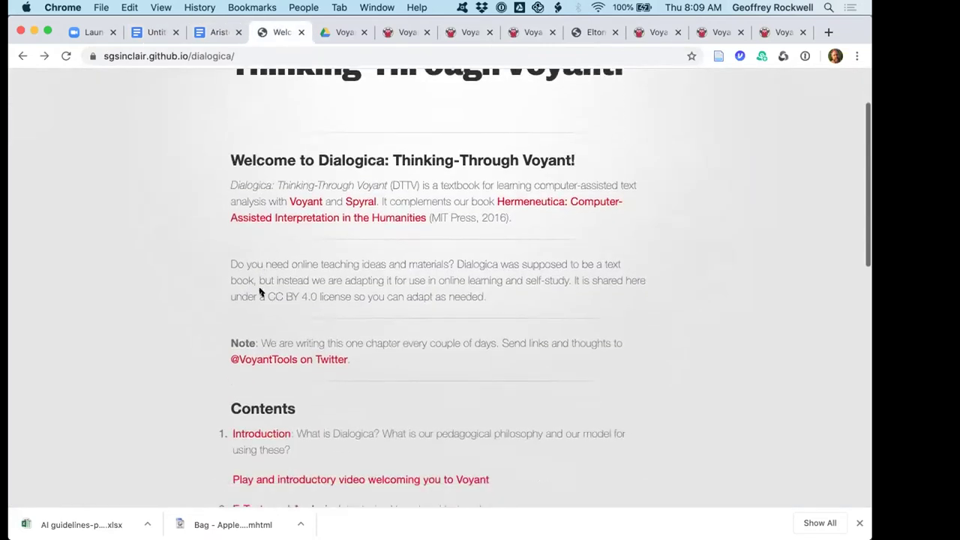
scroll(257, 293, "down", 8)
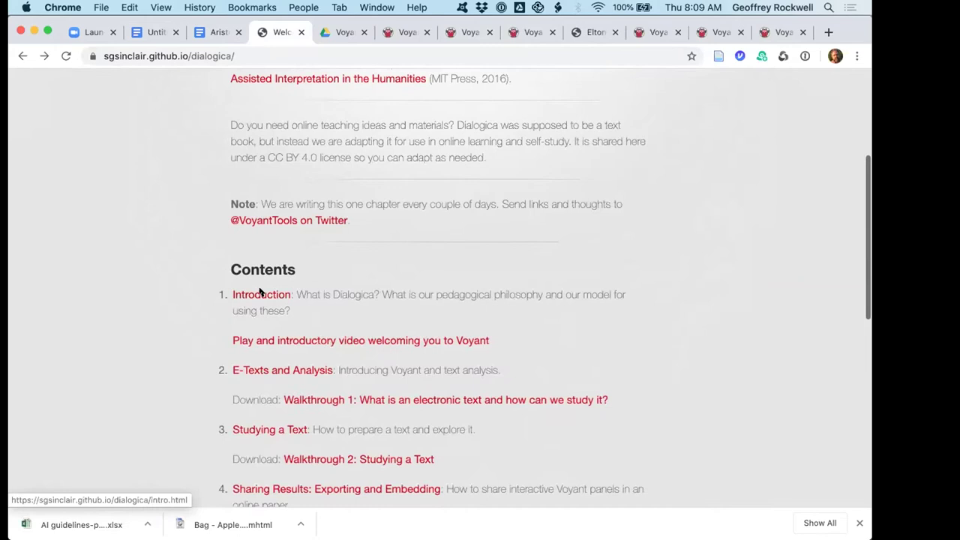
scroll(339, 277, "down", 2)
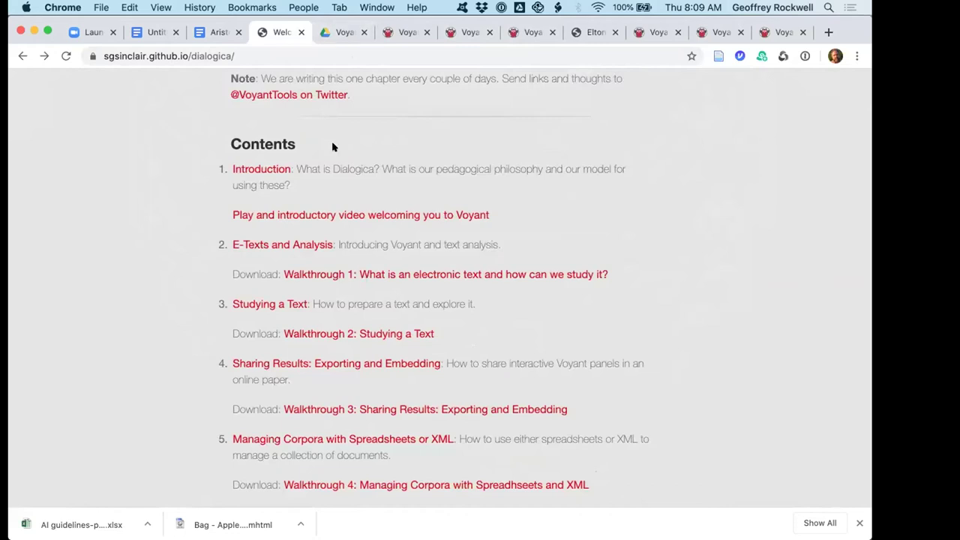
Step: Preview "1. DTTV-O E-Texts and Analysis.docx" from the Voyant Drive folder and read from its discussion questions to the word clouds section
left_click(341, 32)
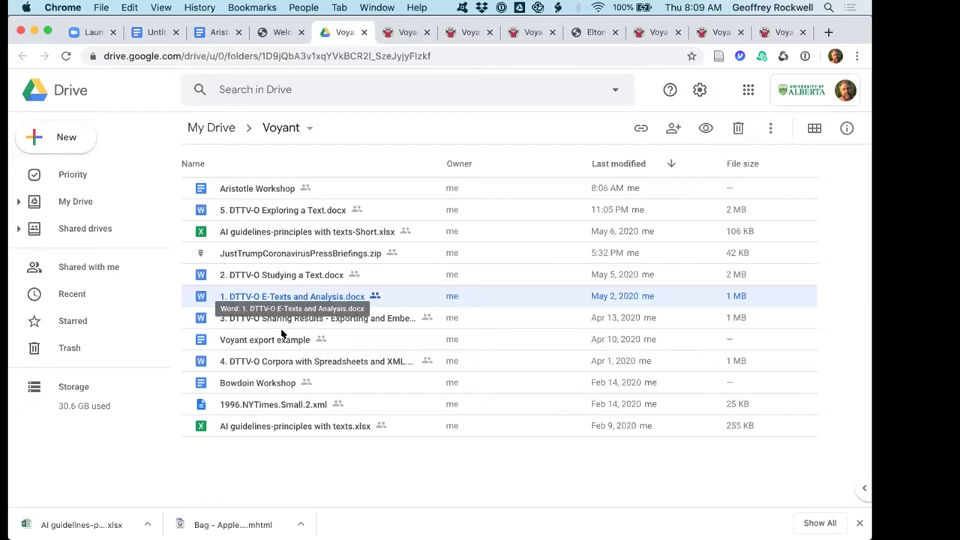
double_click(269, 294)
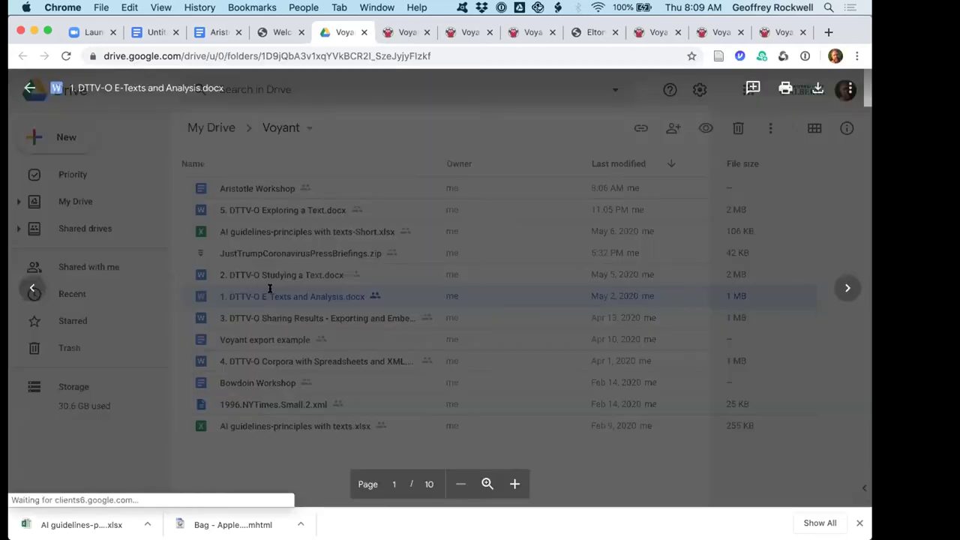
scroll(279, 319, "down", 5)
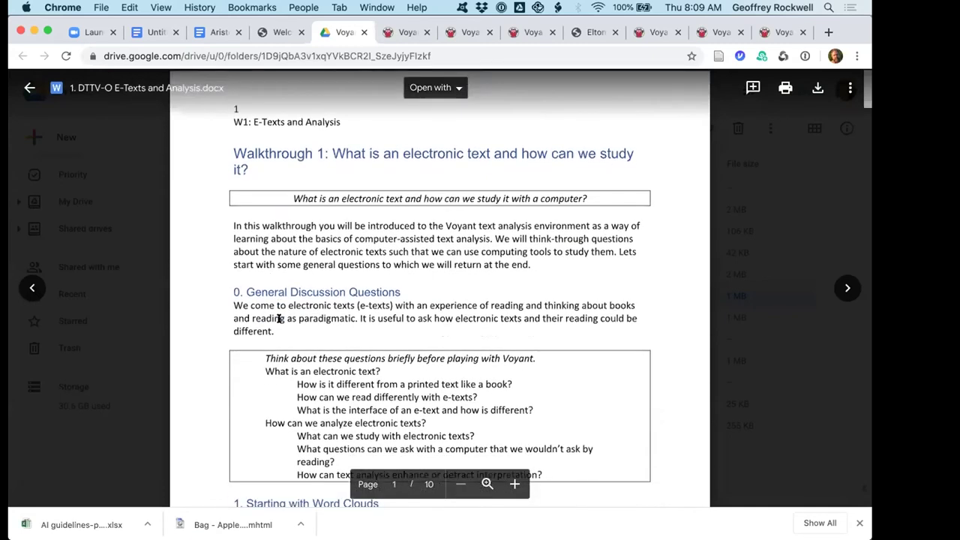
scroll(279, 319, "down", 7)
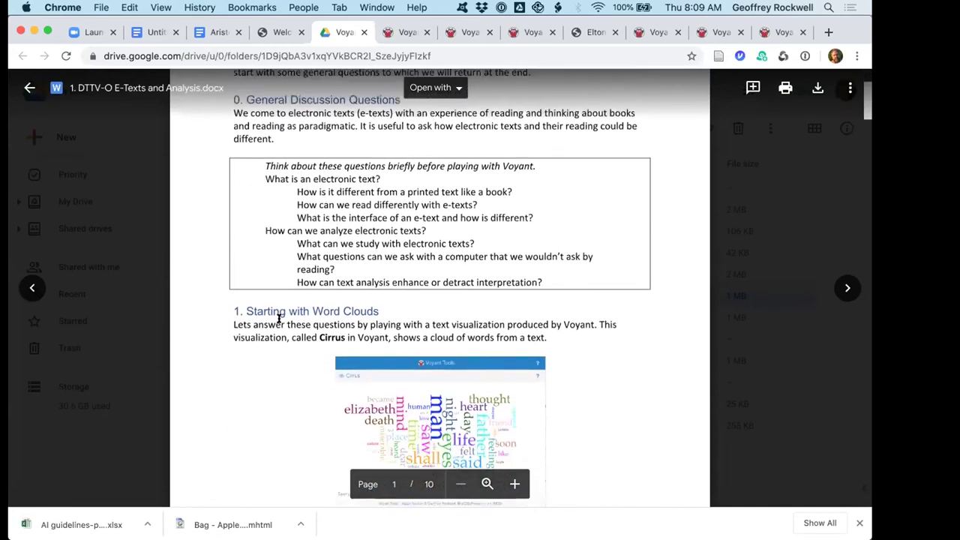
Step: Read the walkthrough from the word clouds section through the Cirrus panel options to "3. Voyant: The Default Arrangement of Panels"
scroll(278, 318, "down", 7)
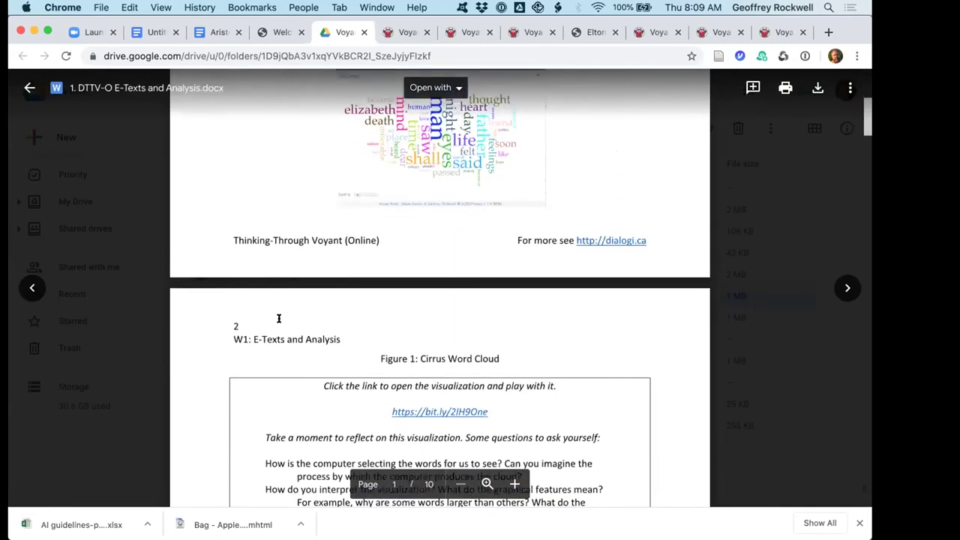
scroll(278, 319, "down", 6)
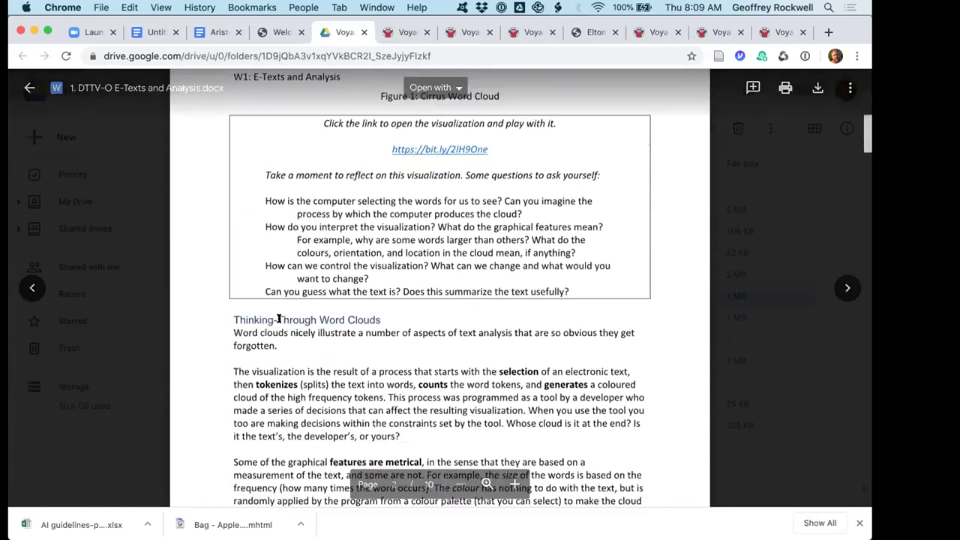
scroll(278, 319, "down", 6)
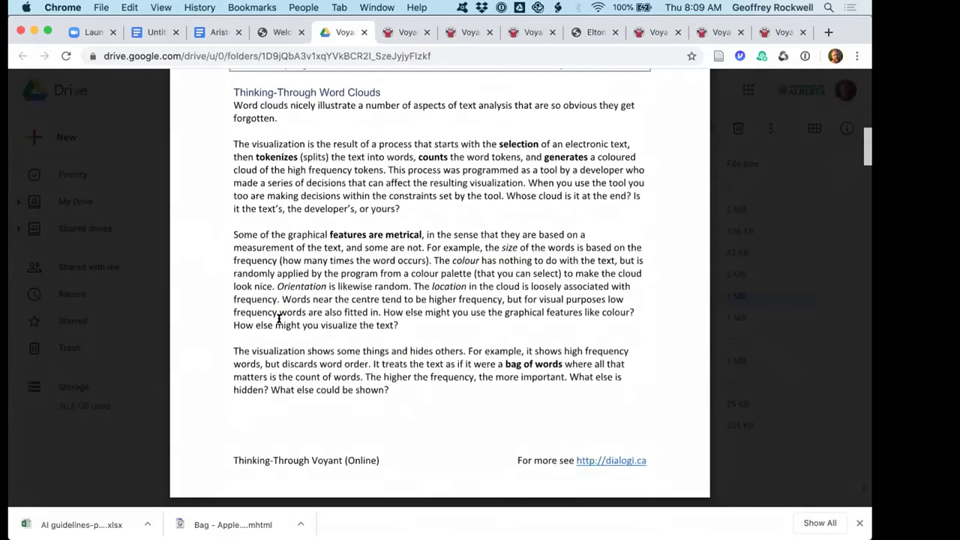
scroll(278, 319, "down", 11)
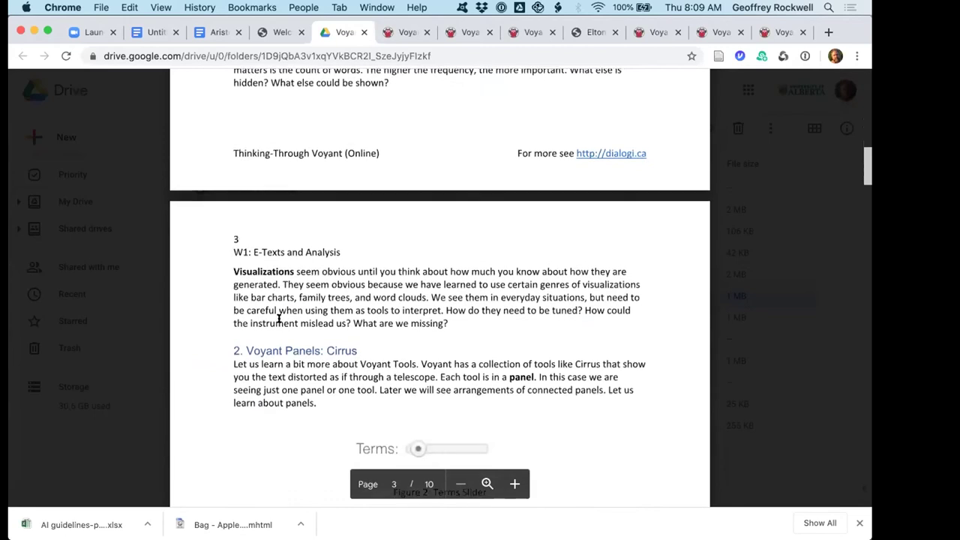
scroll(279, 318, "down", 9)
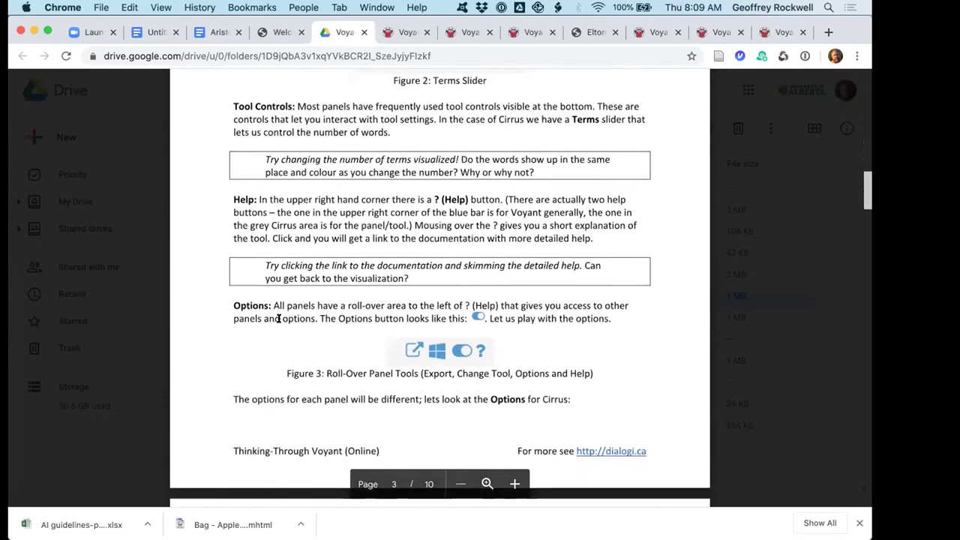
scroll(278, 319, "down", 5)
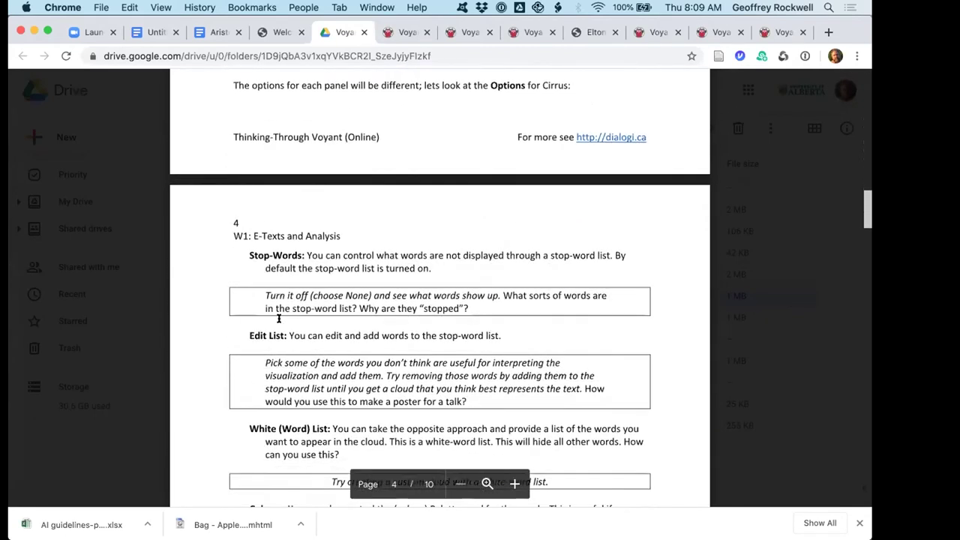
scroll(278, 319, "down", 2)
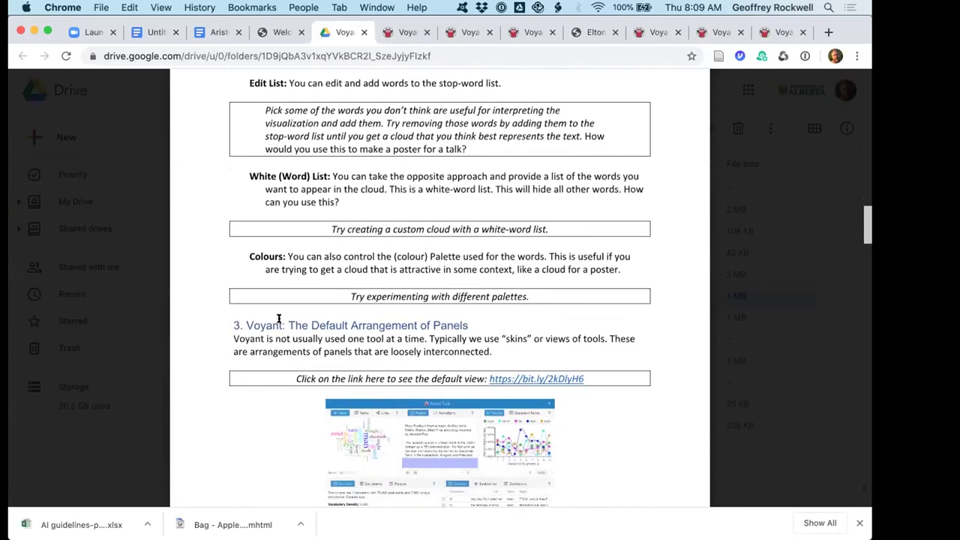
scroll(278, 319, "down", 1)
scroll(279, 318, "down", 8)
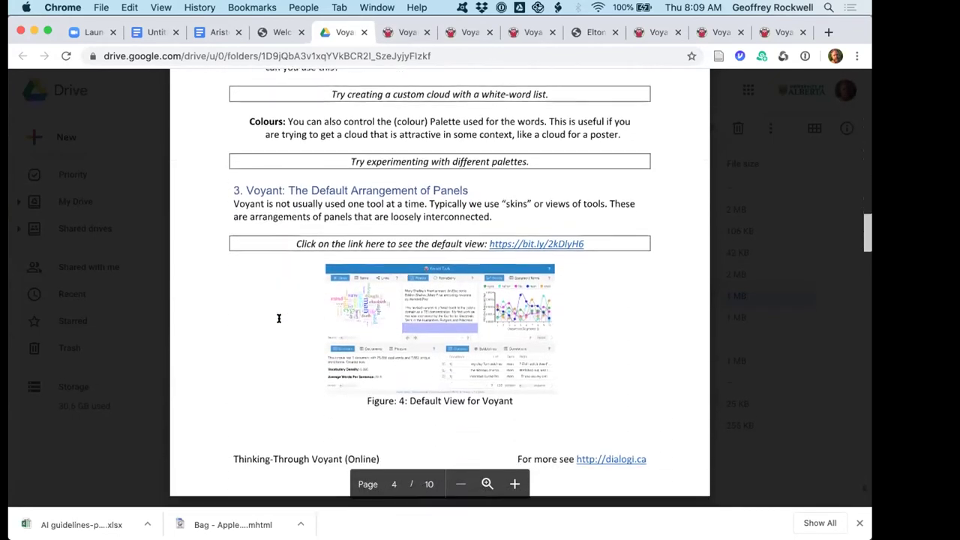
Step: Skim the walkthrough's remaining pages through Exercise 3, go back to the Cirrus word cloud questions, and close the preview
scroll(279, 318, "down", 10)
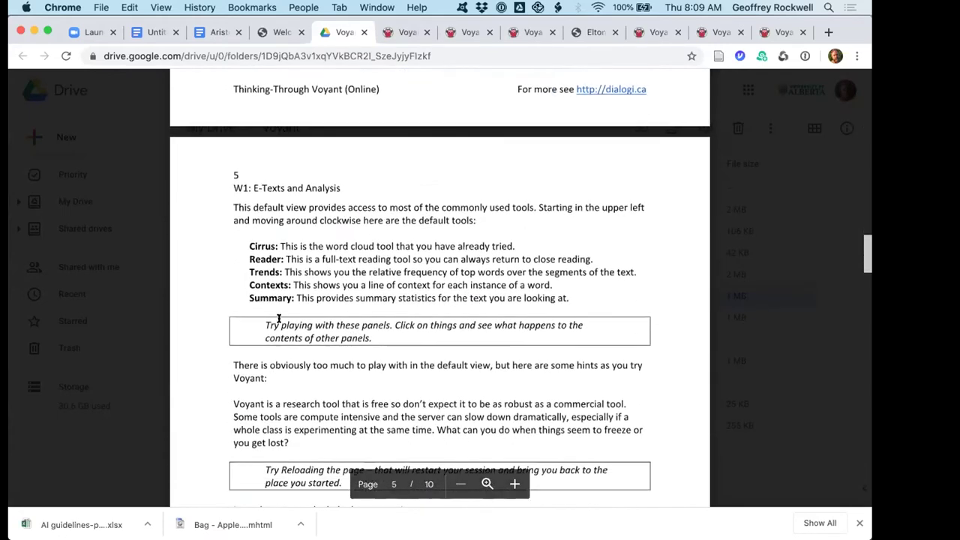
scroll(278, 318, "down", 9)
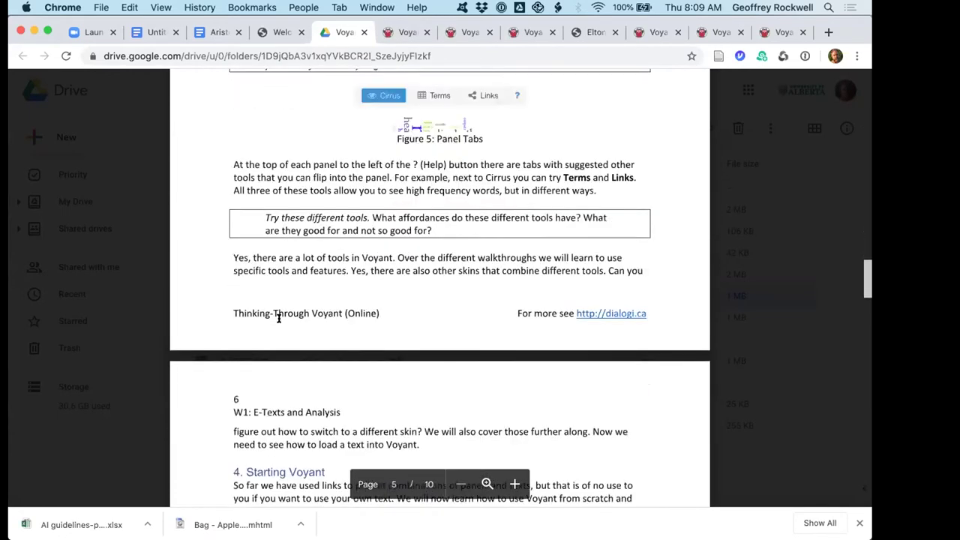
scroll(278, 319, "down", 15)
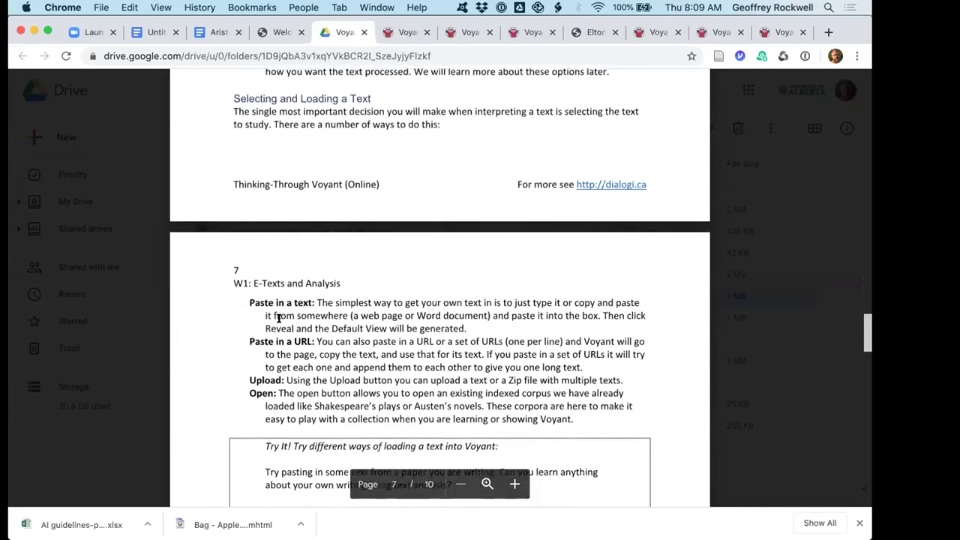
scroll(278, 319, "down", 15)
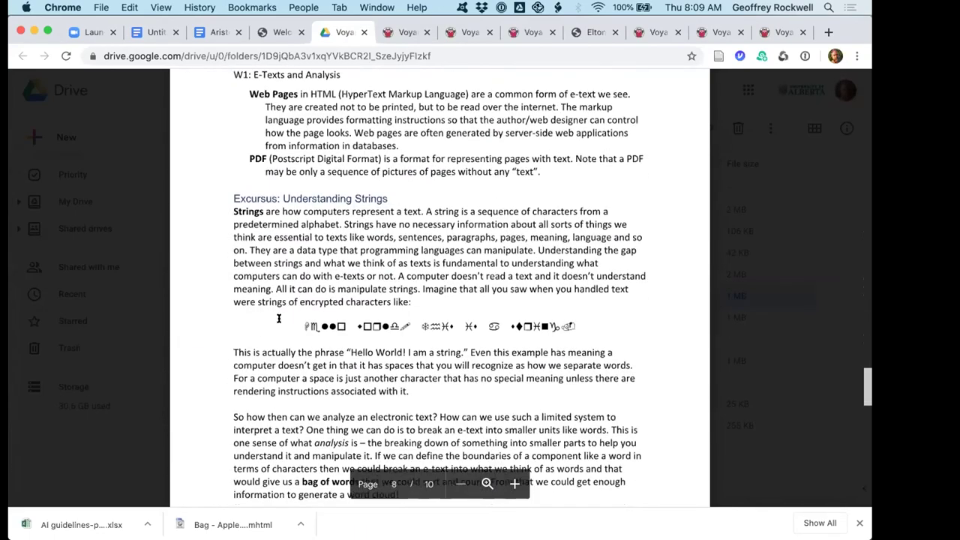
scroll(278, 318, "down", 15)
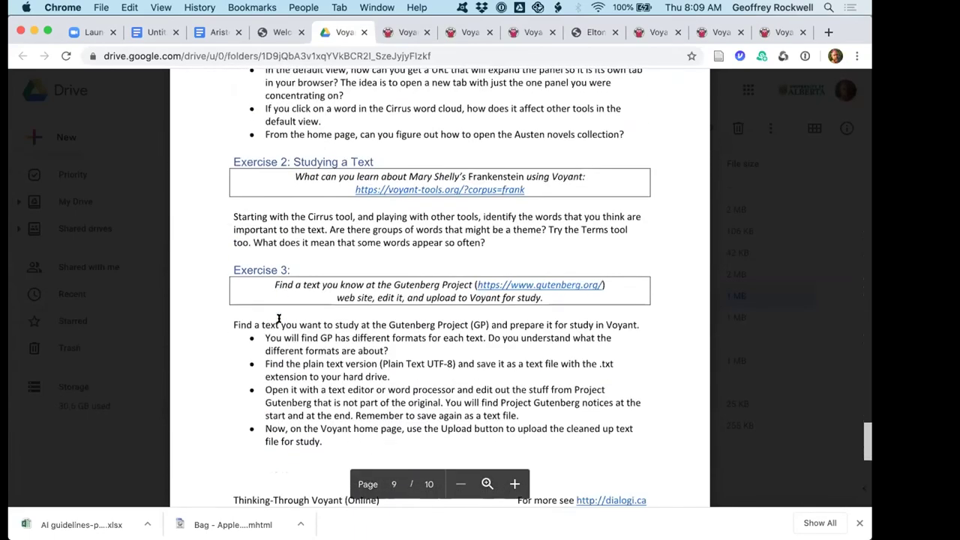
scroll(278, 319, "up", 15)
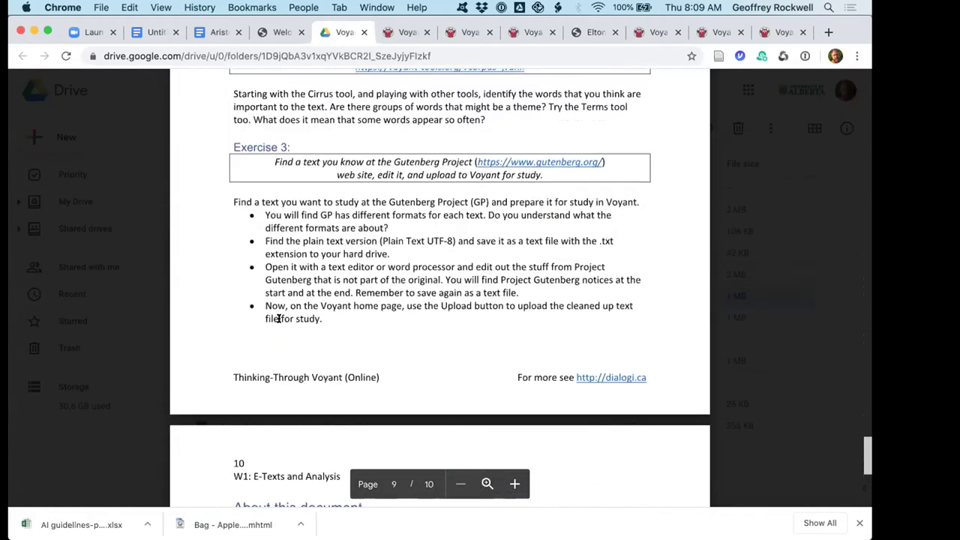
scroll(279, 319, "up", 15)
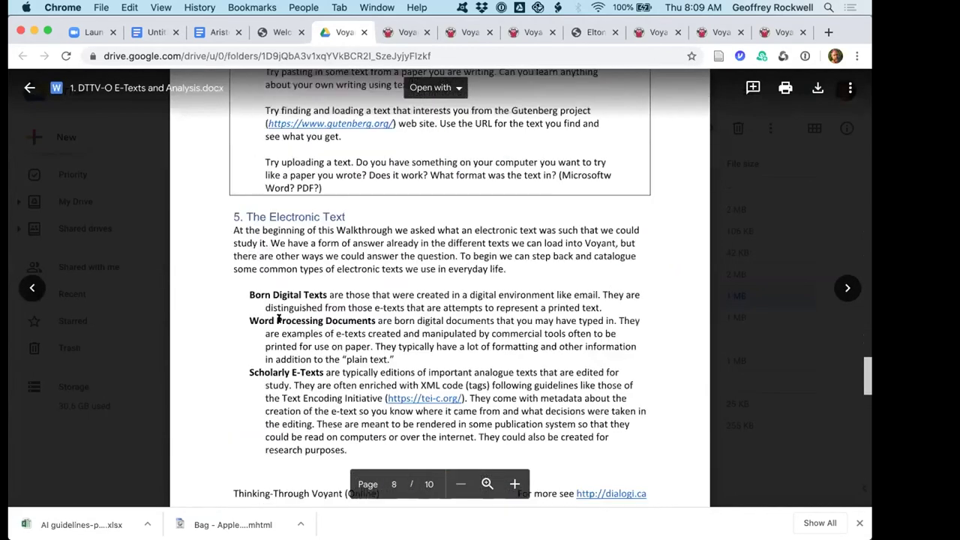
scroll(278, 319, "up", 15)
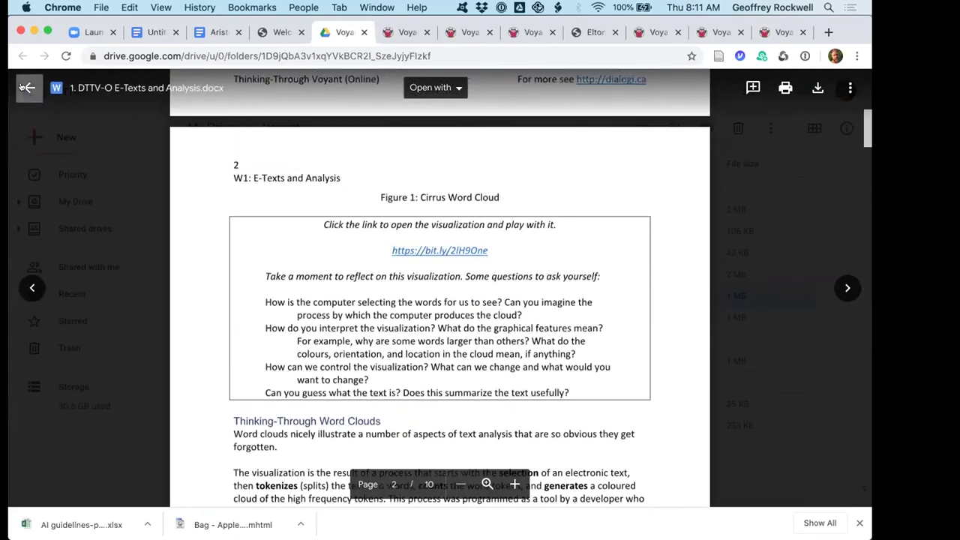
left_click(27, 88)
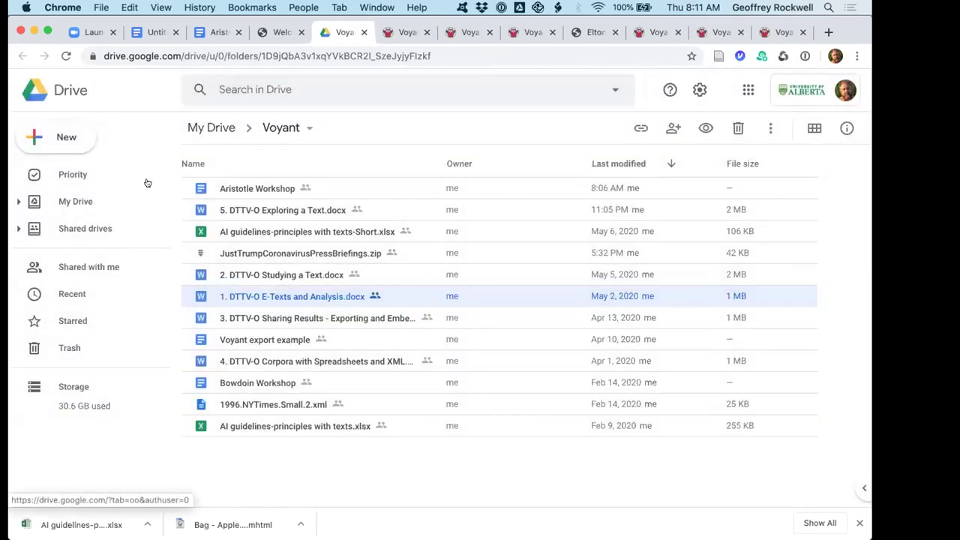
left_click(276, 32)
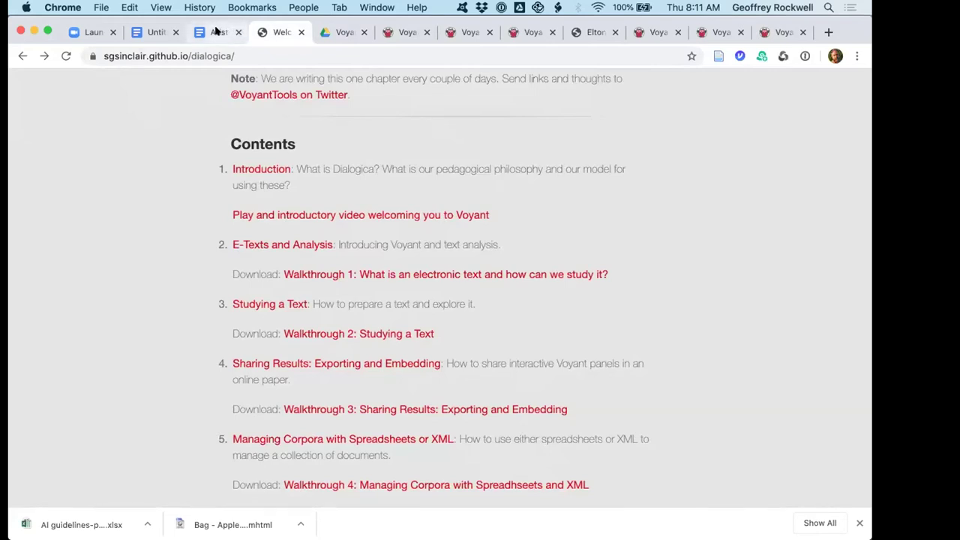
left_click(217, 31)
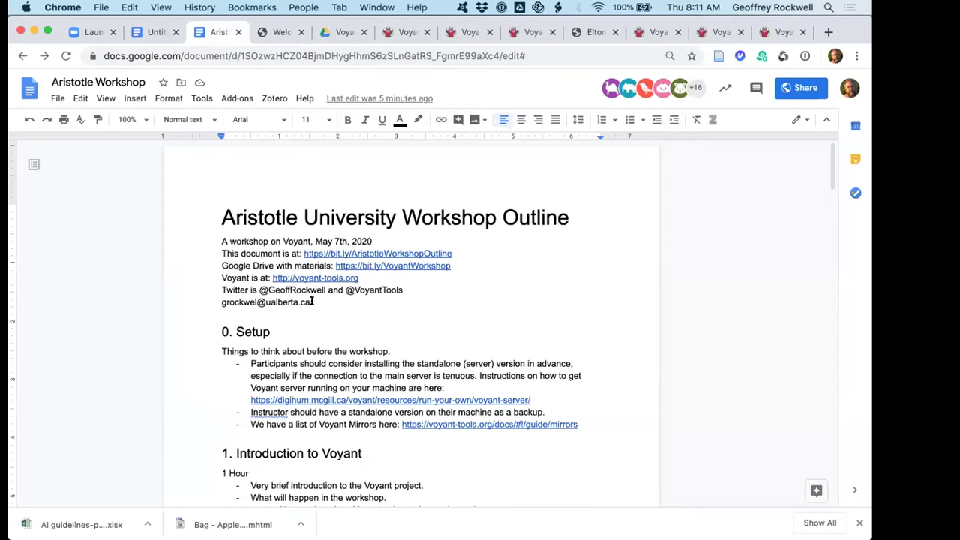
left_click_drag(308, 300, 218, 300)
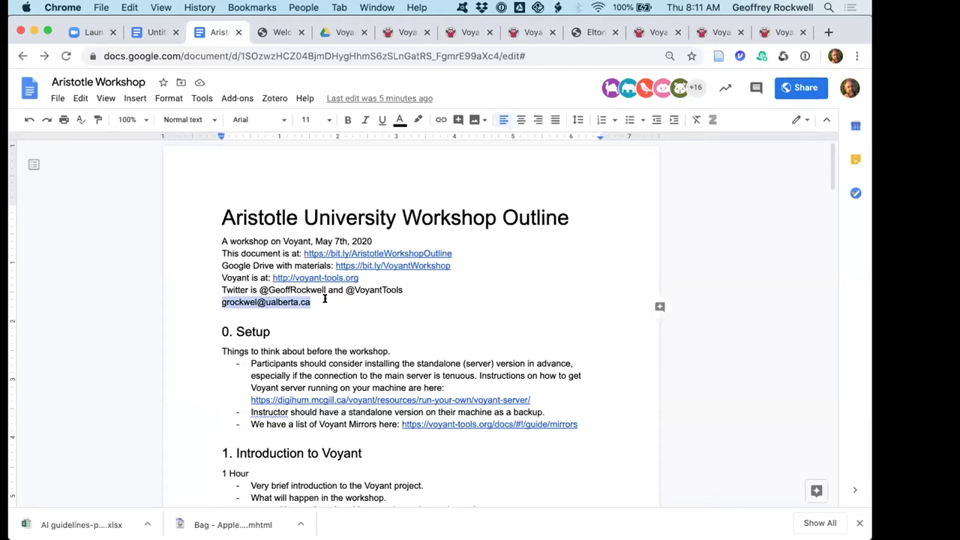
left_click_drag(344, 287, 400, 281)
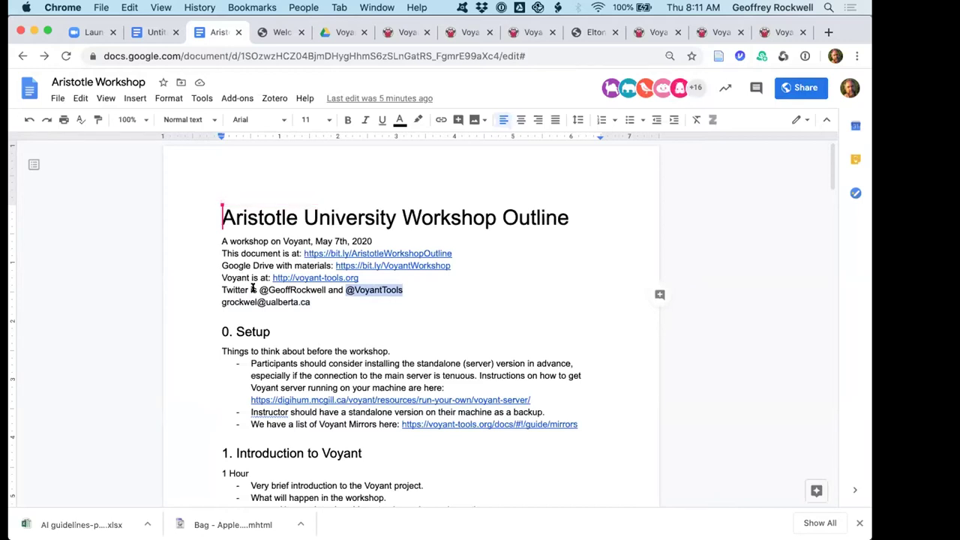
left_click_drag(259, 289, 324, 288)
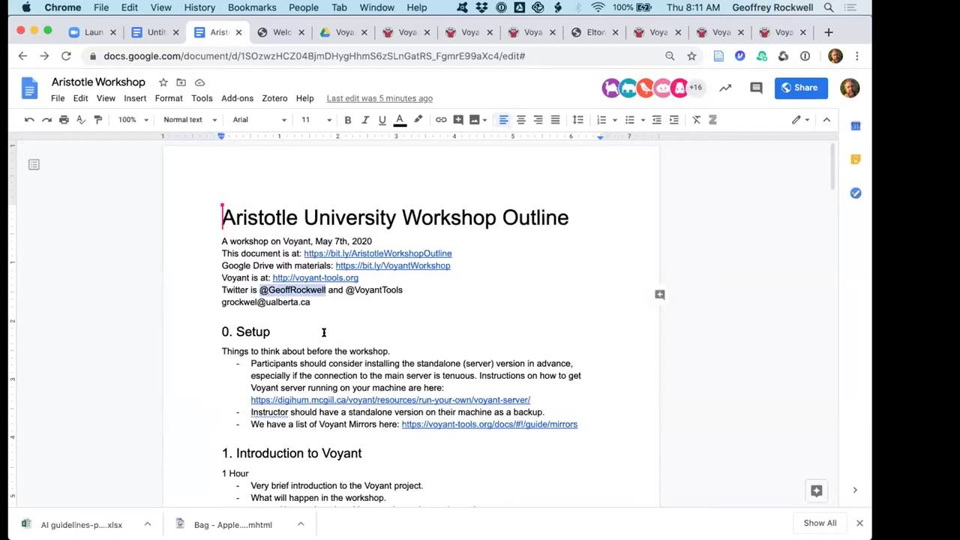
scroll(324, 332, "down", 3)
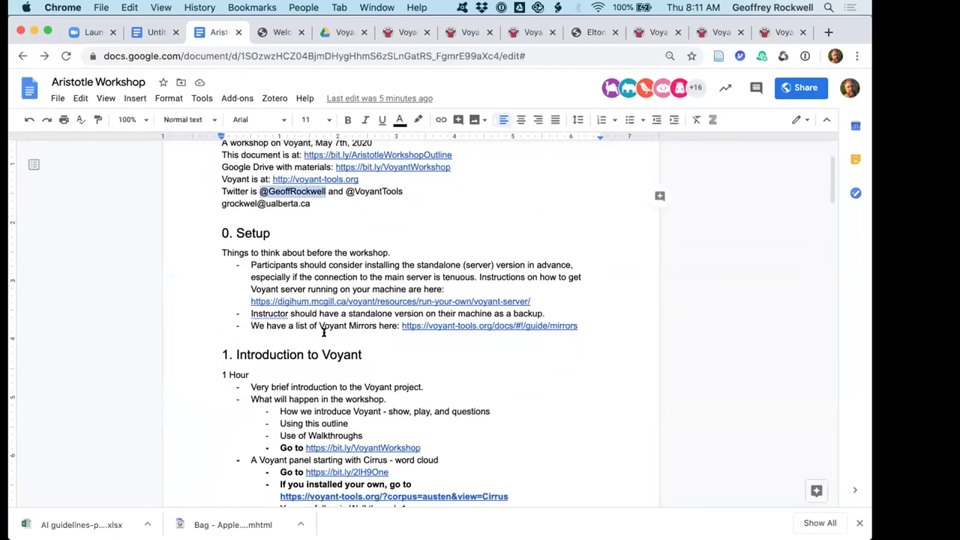
scroll(324, 332, "down", 5)
scroll(324, 332, "down", 2)
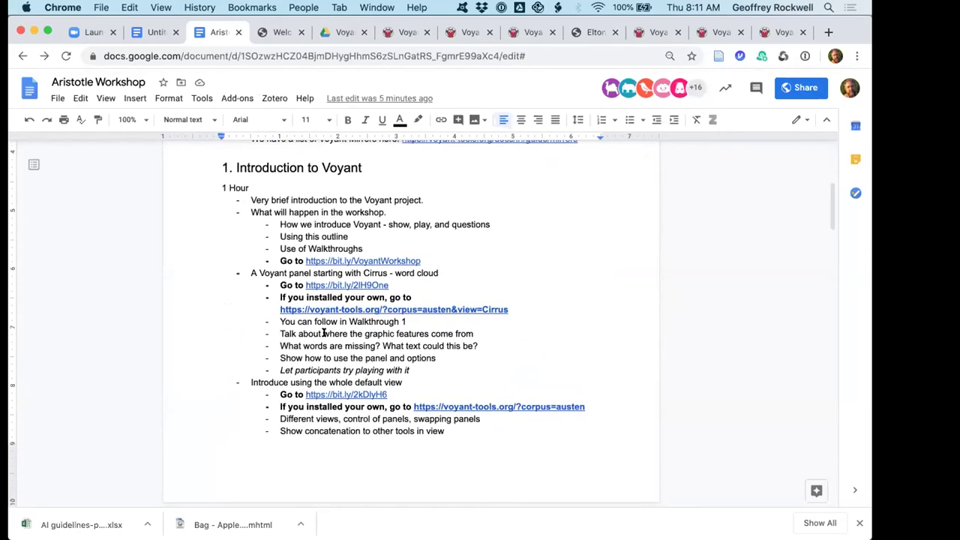
scroll(324, 332, "down", 1)
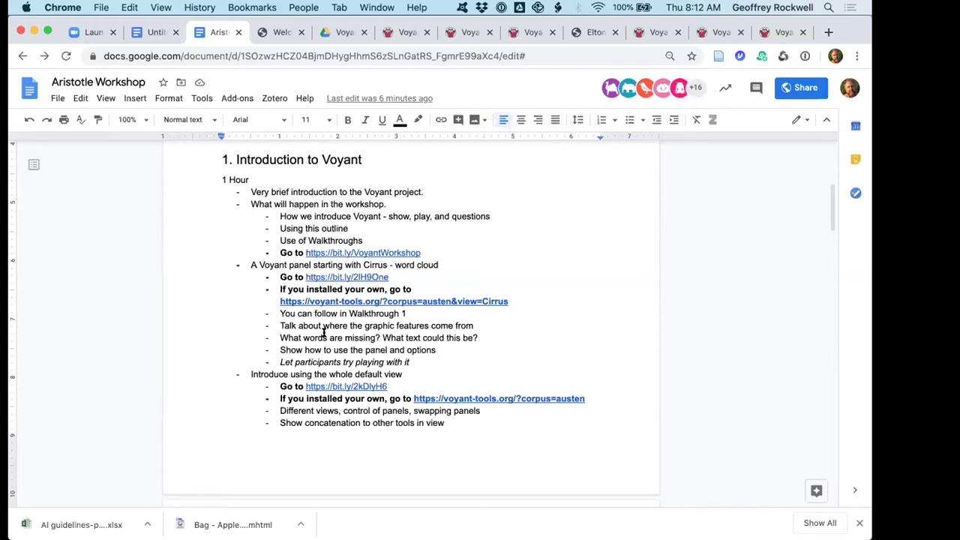
left_click(437, 346)
key("Return")
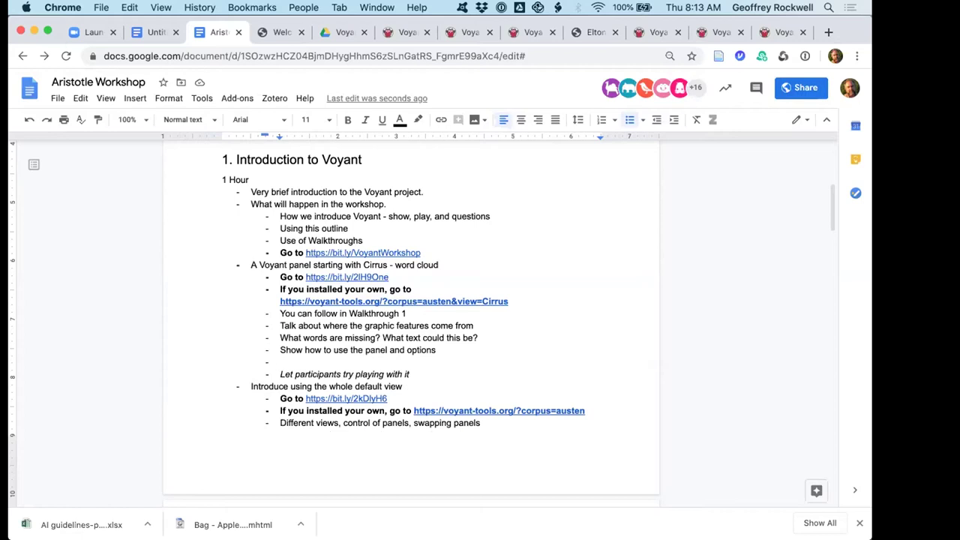
type("Show ")
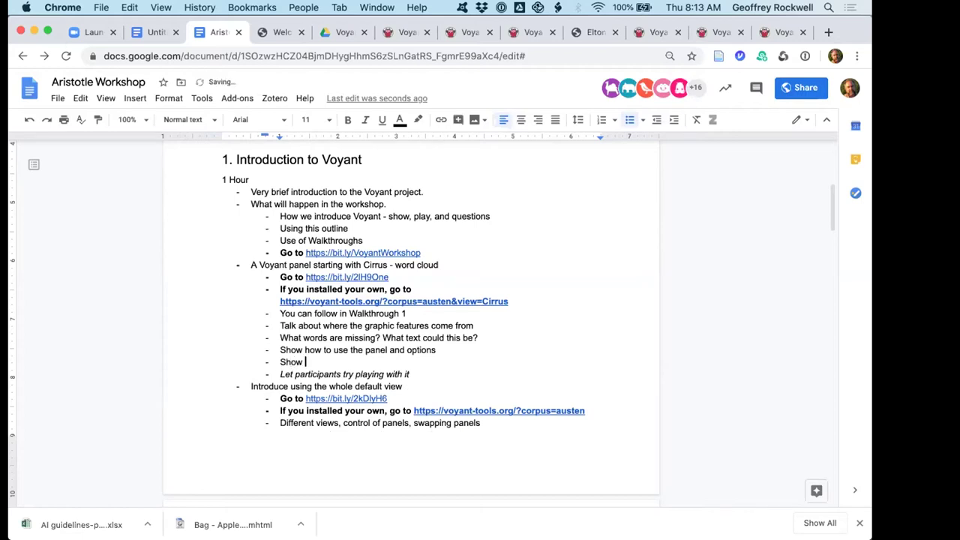
type("he")
key("BackSpace")
type("ttp://hermeneuti.ca")
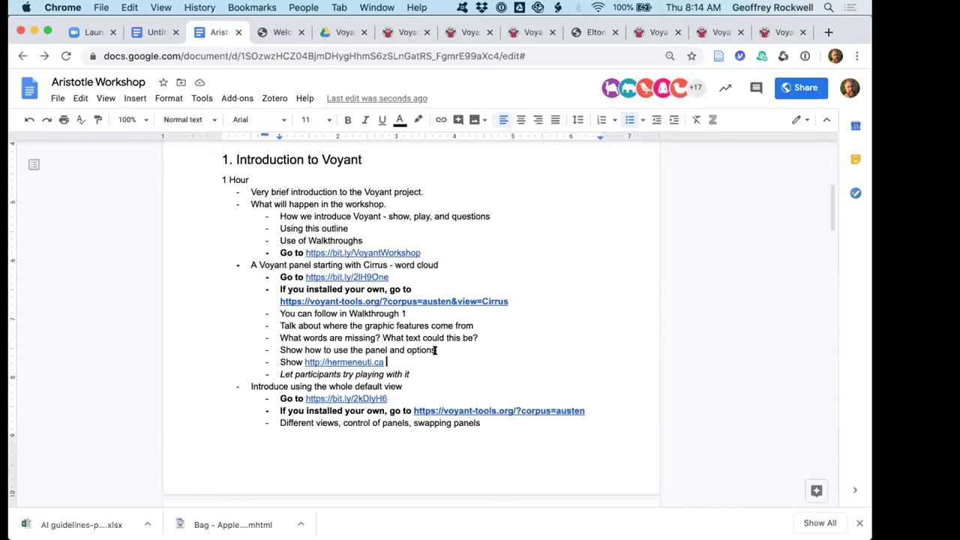
right_click(357, 361)
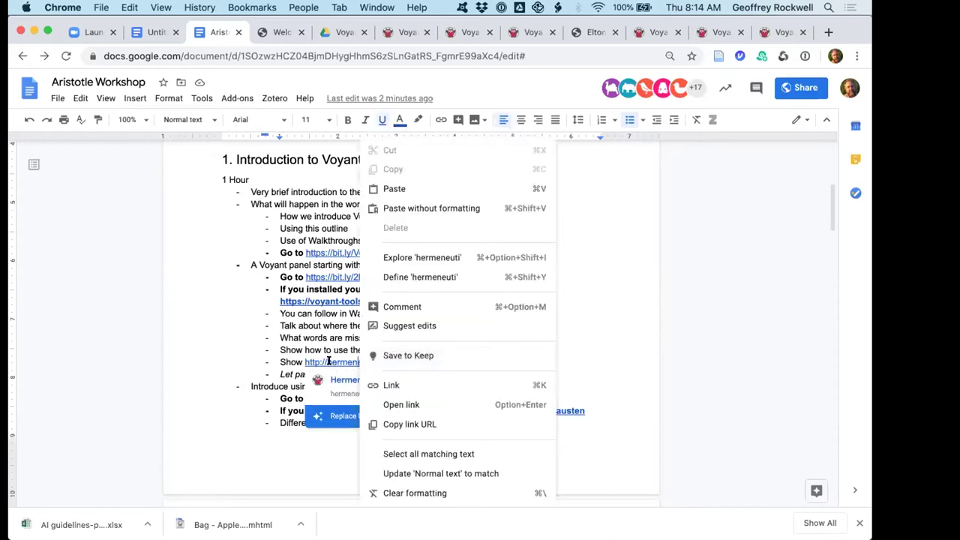
left_click(297, 350)
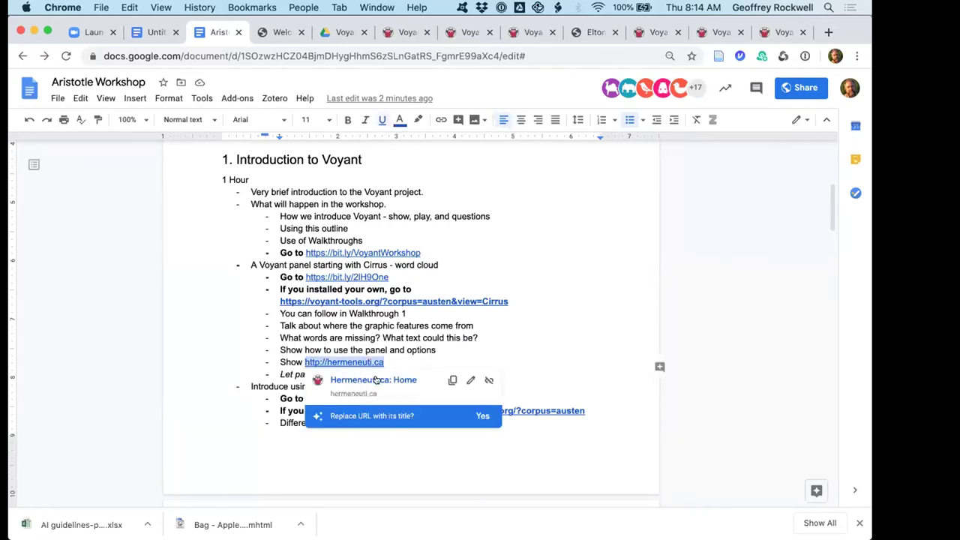
left_click(828, 31)
type("http://hermeneuti.ca")
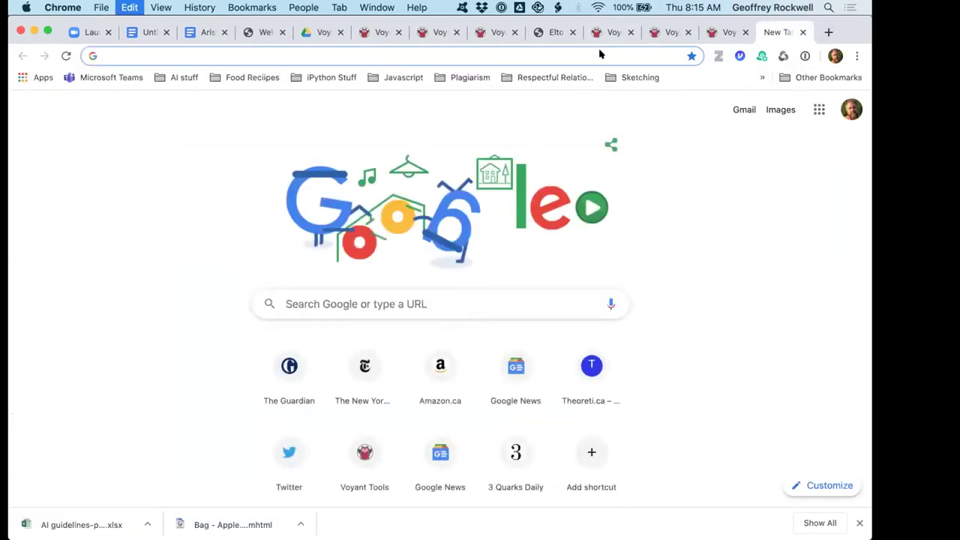
key("Return")
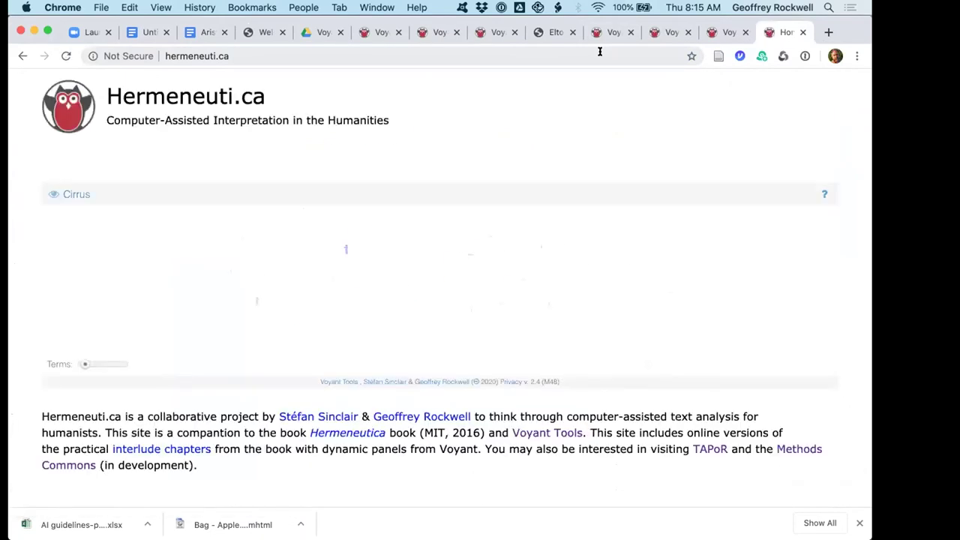
Step: Examine the Hermeneutica book's Table of Contents on the Hermeneuti.ca home page, and return to the workshop outline
scroll(532, 254, "down", 10)
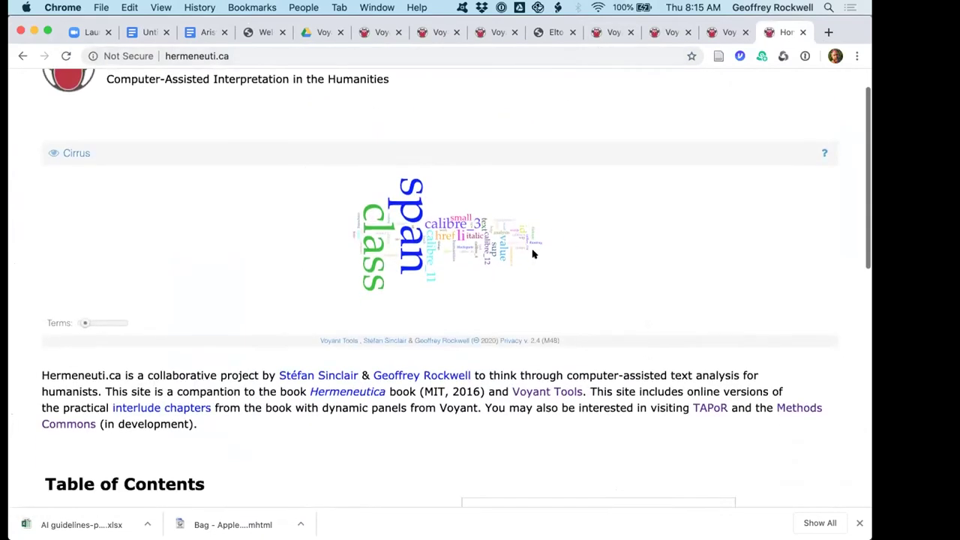
scroll(532, 254, "down", 1)
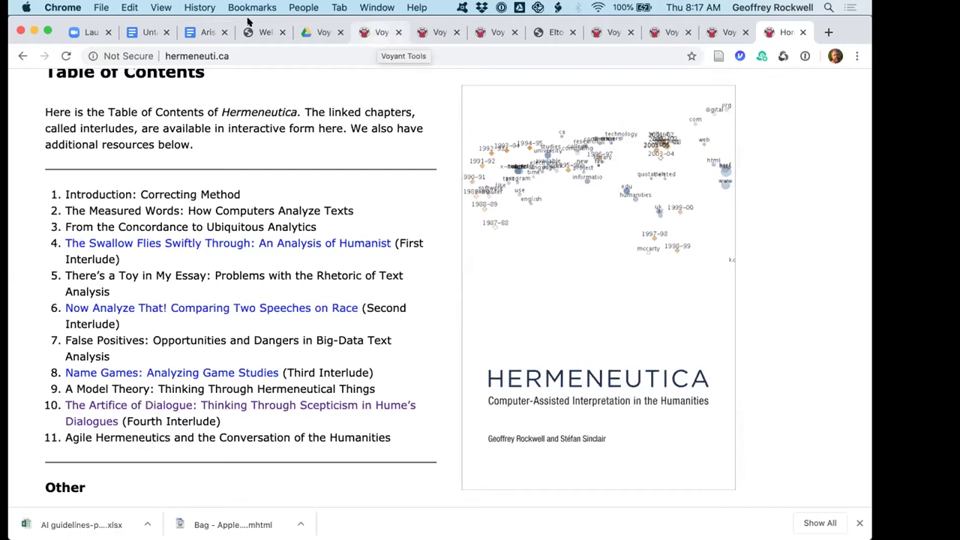
left_click(201, 31)
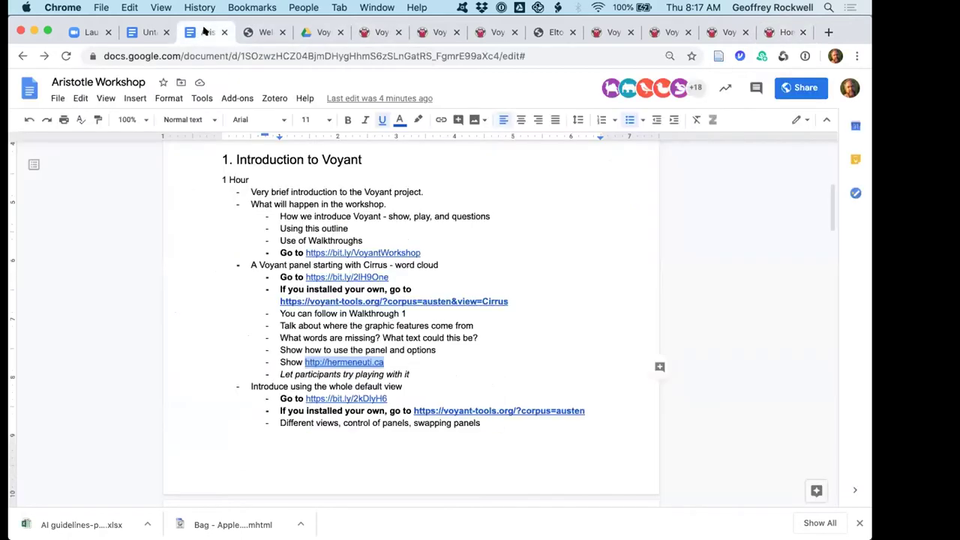
Step: Show the Hermeneutica book page on Hermeneuti.ca again and return to the Aristotle Workshop outline
left_click(781, 30)
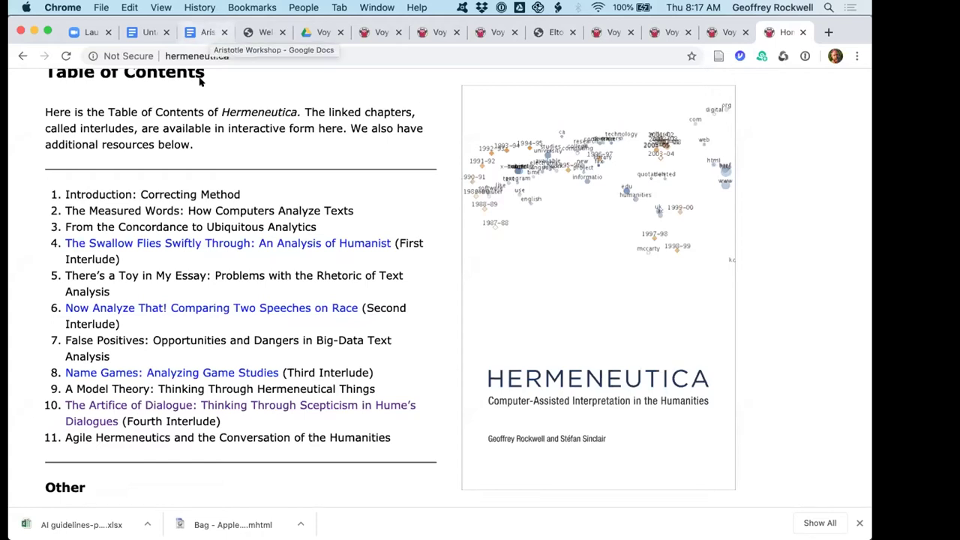
left_click(208, 32)
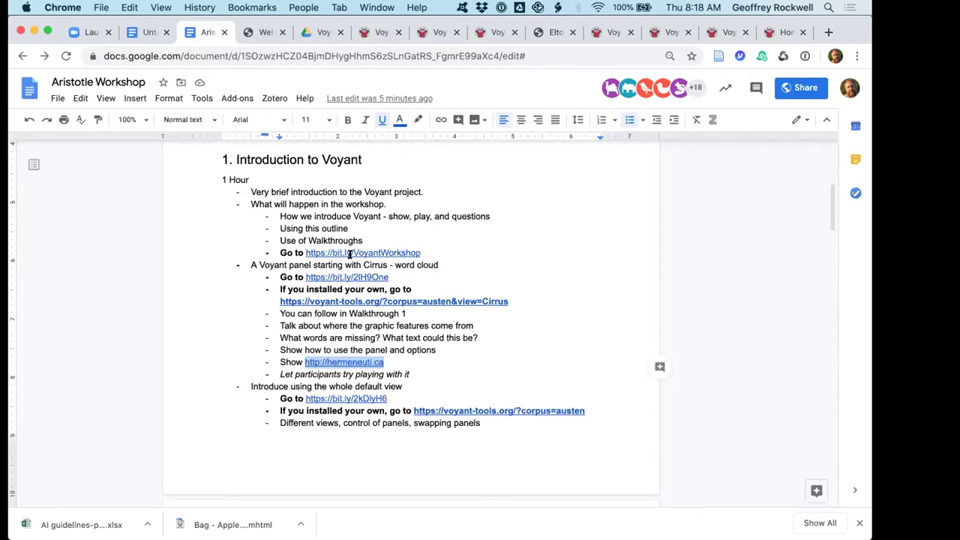
Step: Open the Cirrus word cloud on the local Voyant server, reload it, and inspect the frequencies of words such as "man", "said" and "death"
left_click(379, 32)
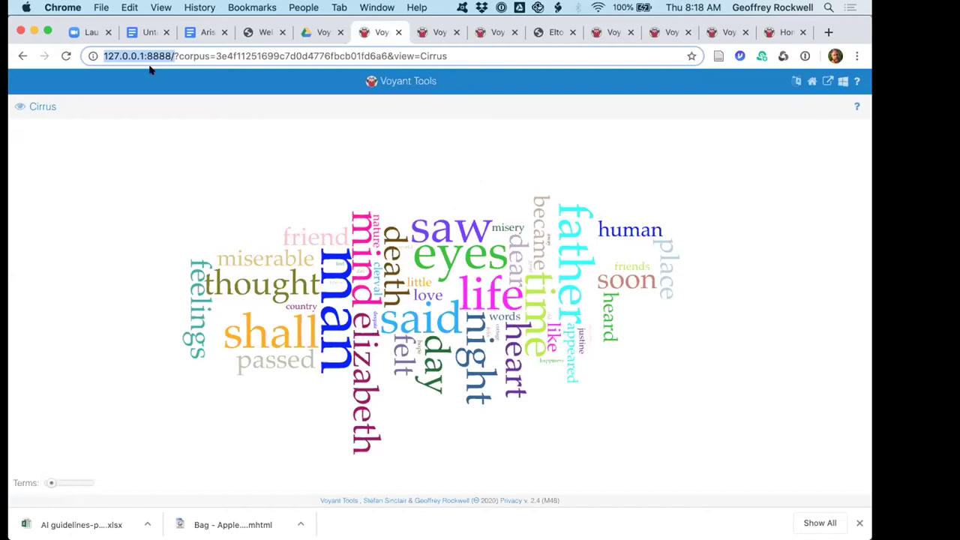
left_click(64, 55)
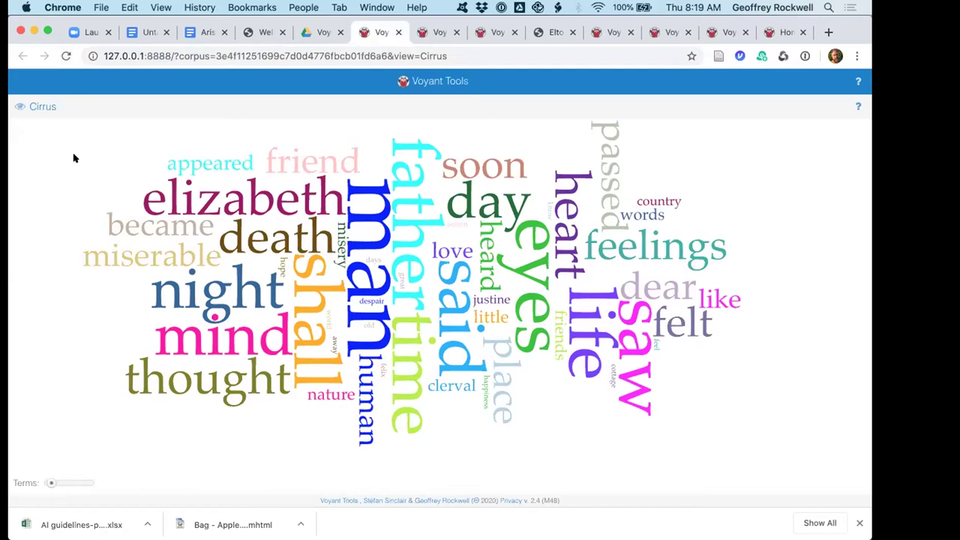
mouse_move(411, 236)
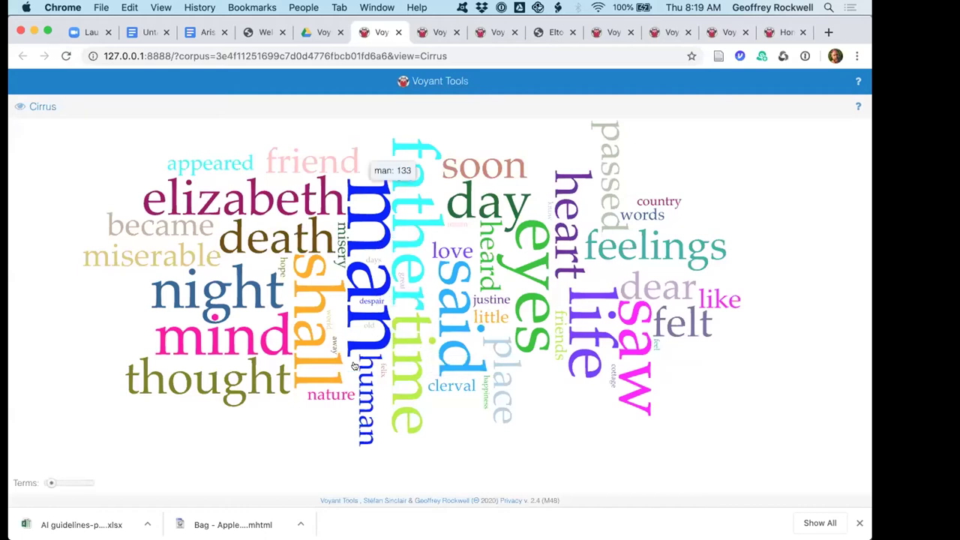
mouse_move(354, 365)
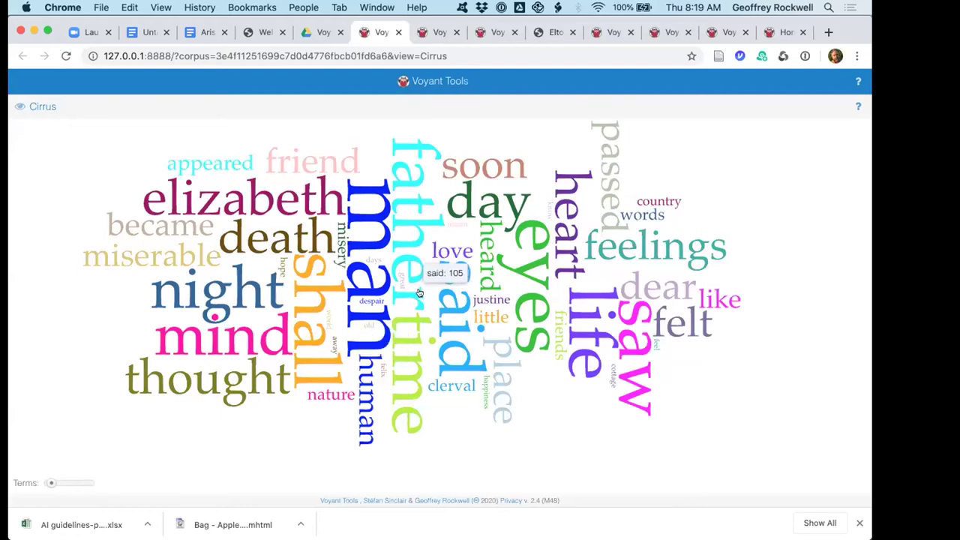
mouse_move(442, 272)
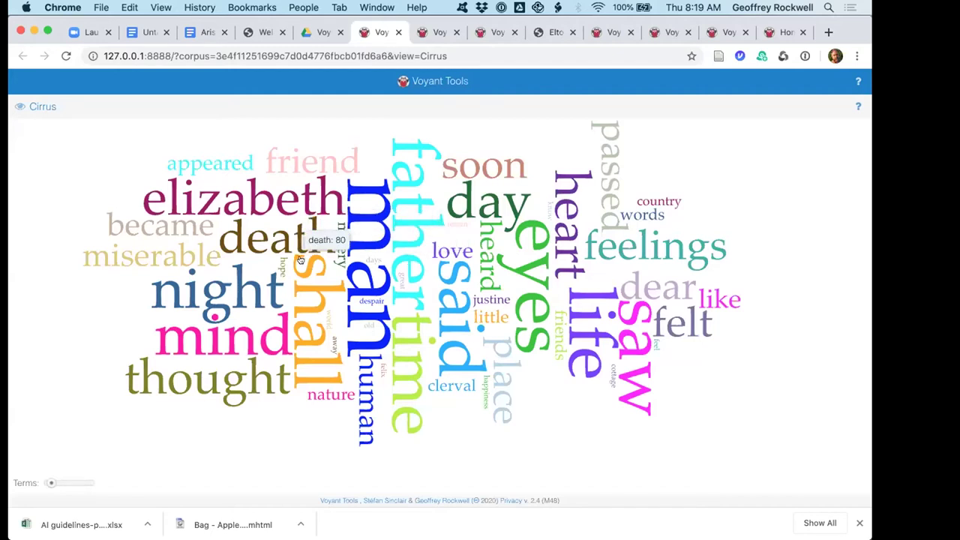
mouse_move(307, 298)
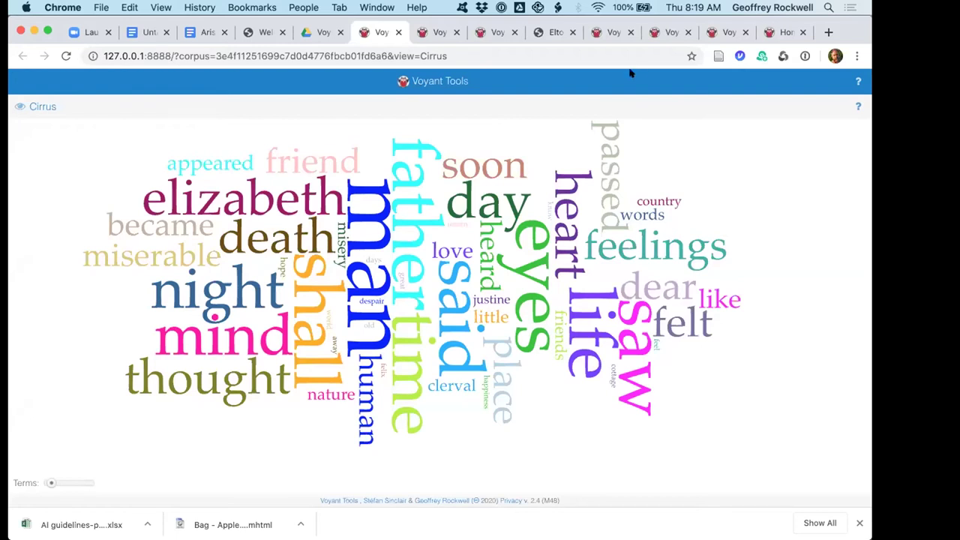
mouse_move(459, 250)
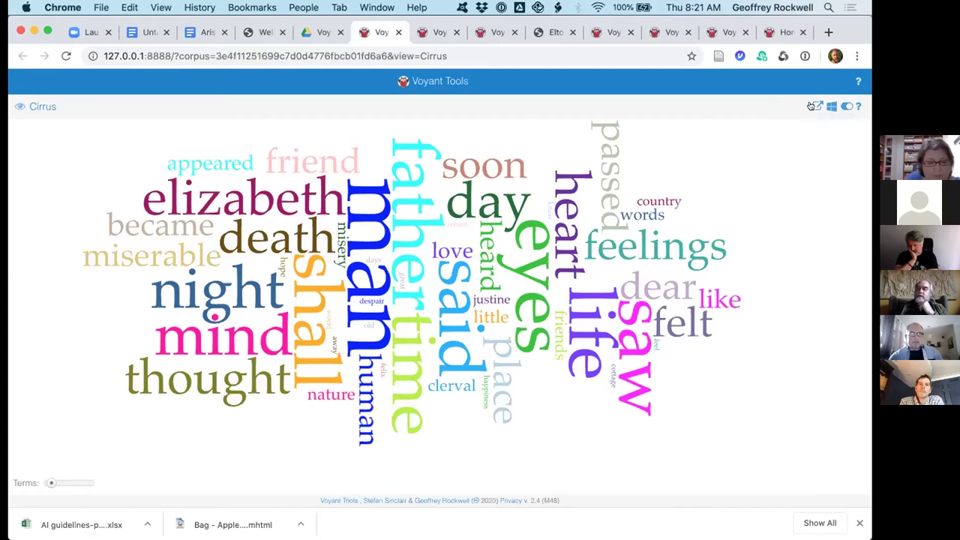
Step: Read the help description of the Cirrus tool and close it
mouse_move(854, 107)
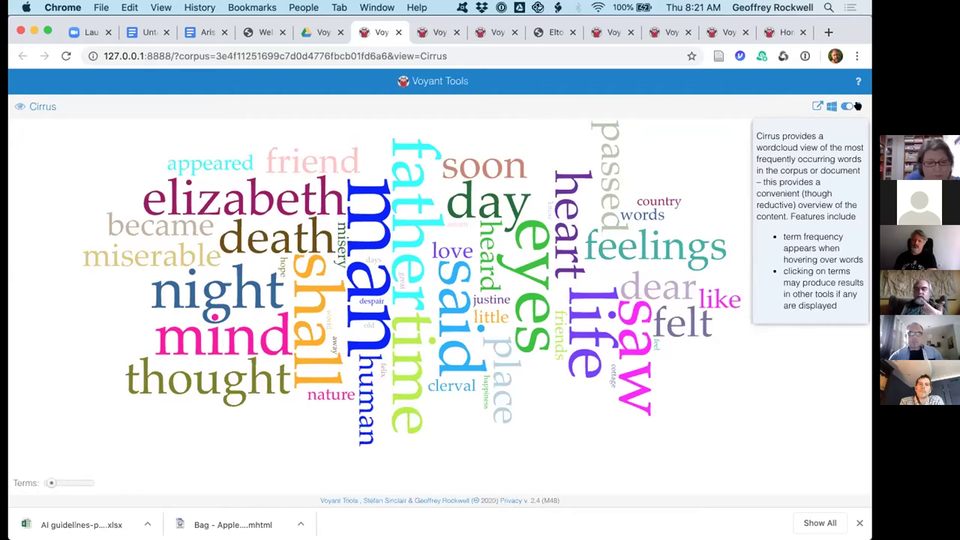
left_click(857, 106)
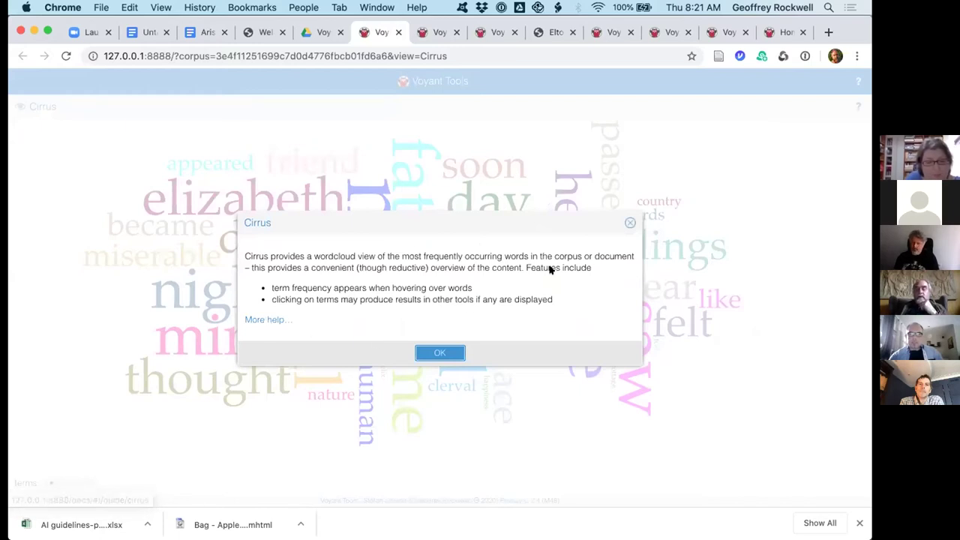
left_click(628, 223)
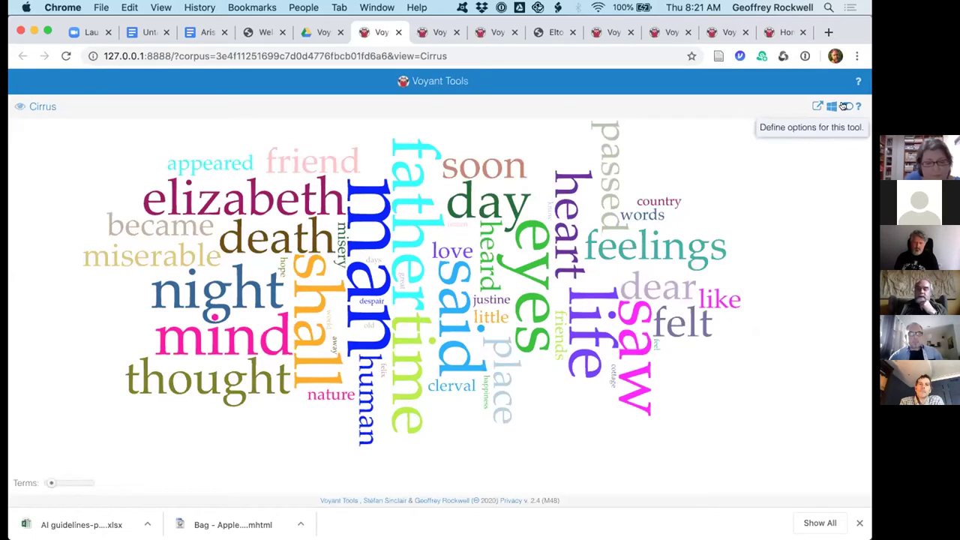
Step: Examine the Cirrus options, browse the available stopword lists, and cancel without changing any setting
left_click(843, 106)
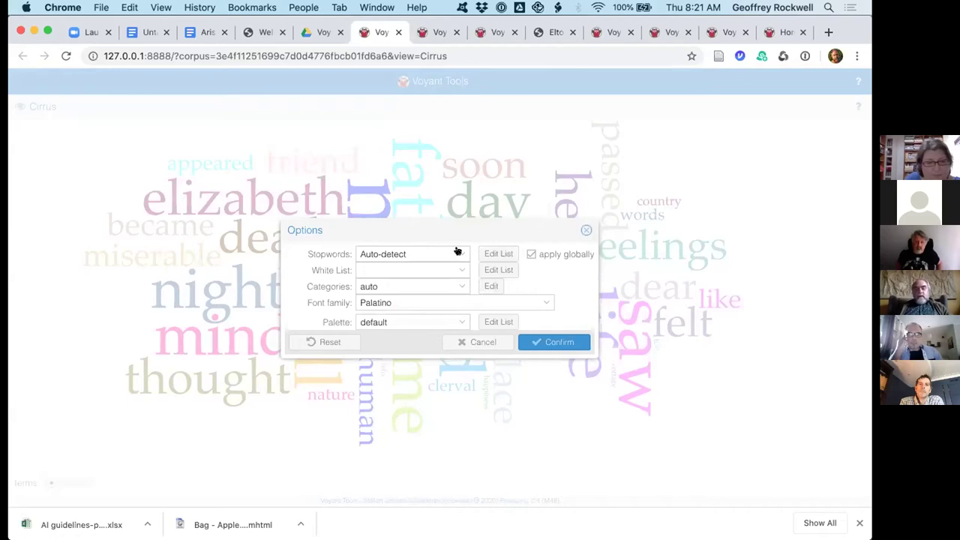
left_click(584, 229)
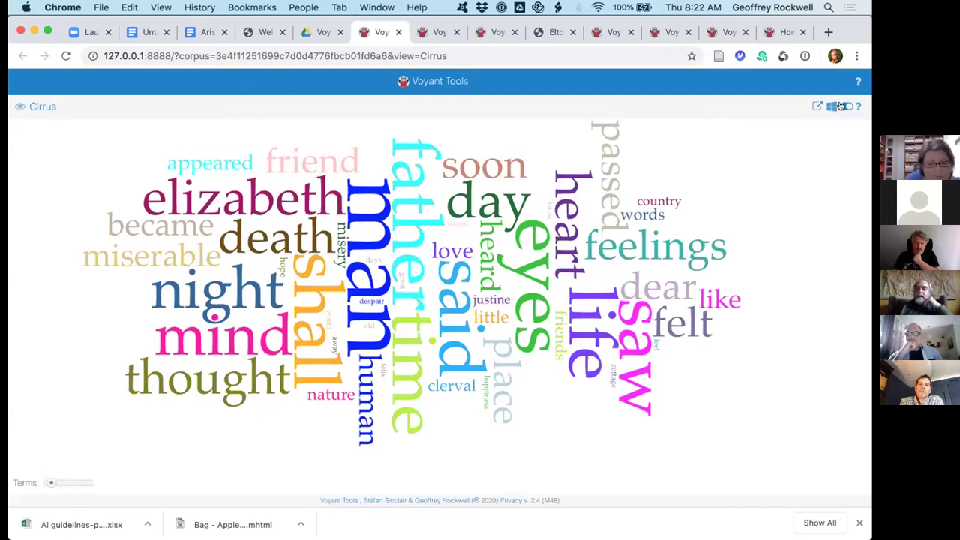
left_click(840, 106)
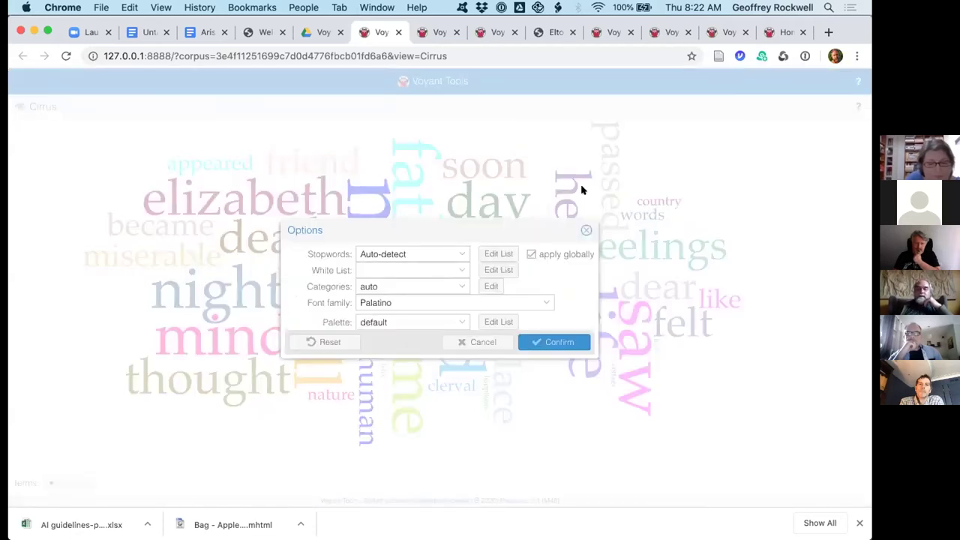
left_click(460, 254)
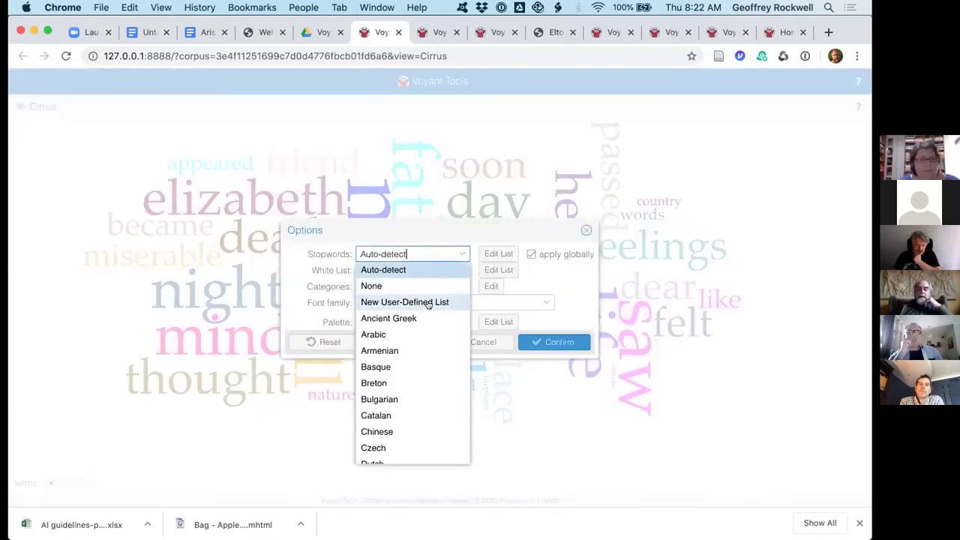
scroll(414, 383, "down", 1)
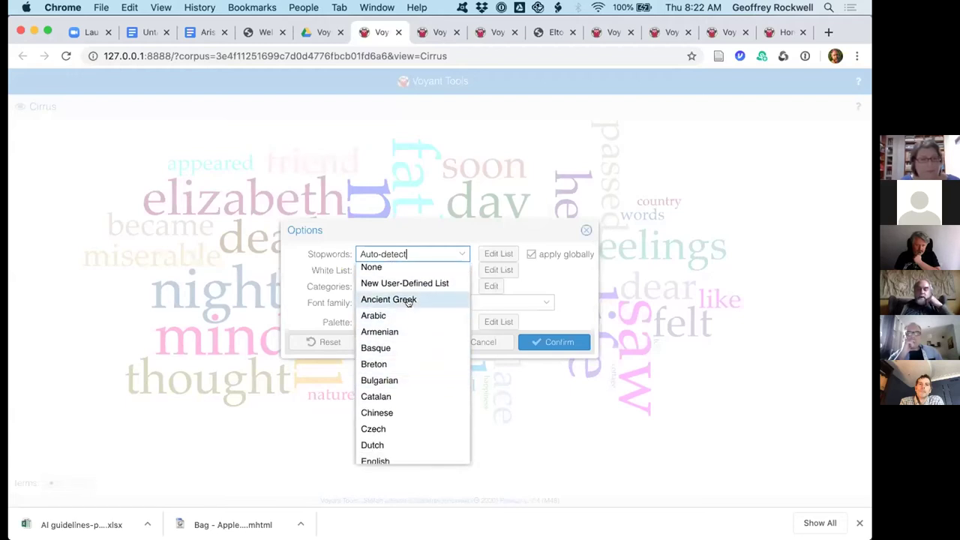
scroll(405, 333, "down", 3)
scroll(404, 333, "down", 5)
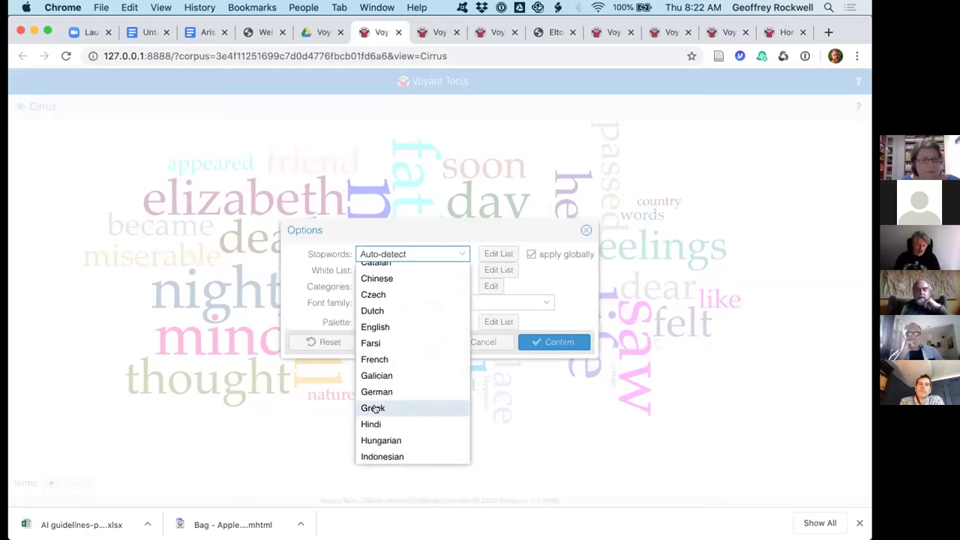
left_click(460, 251)
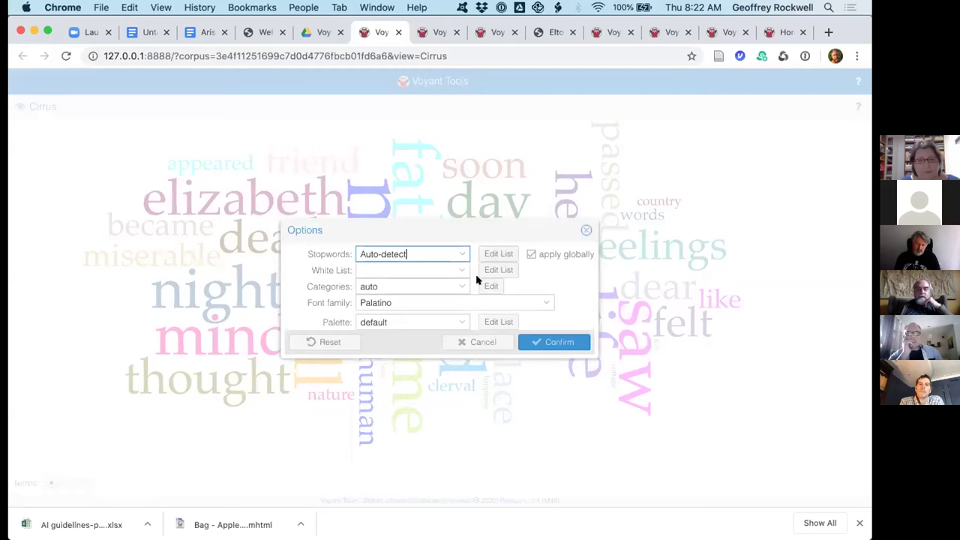
left_click(433, 269)
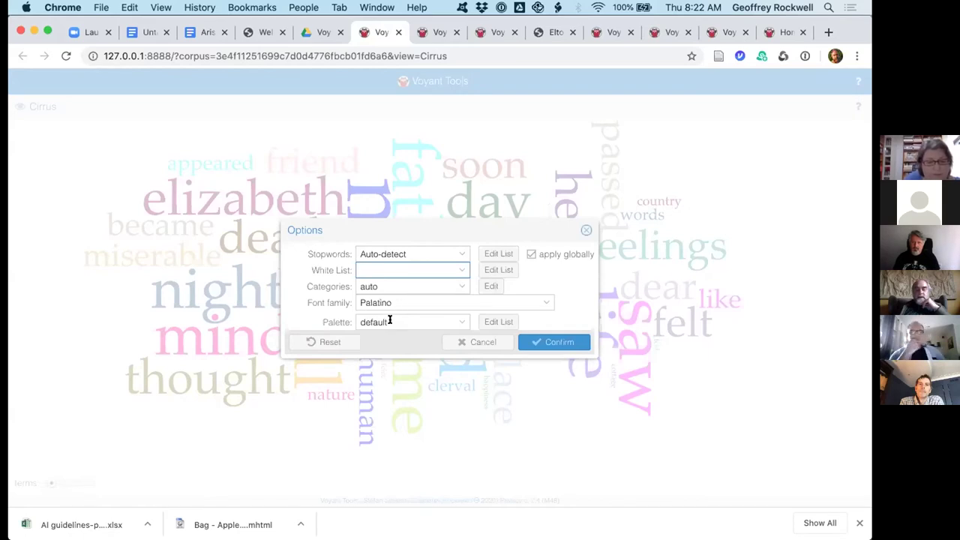
left_click(475, 342)
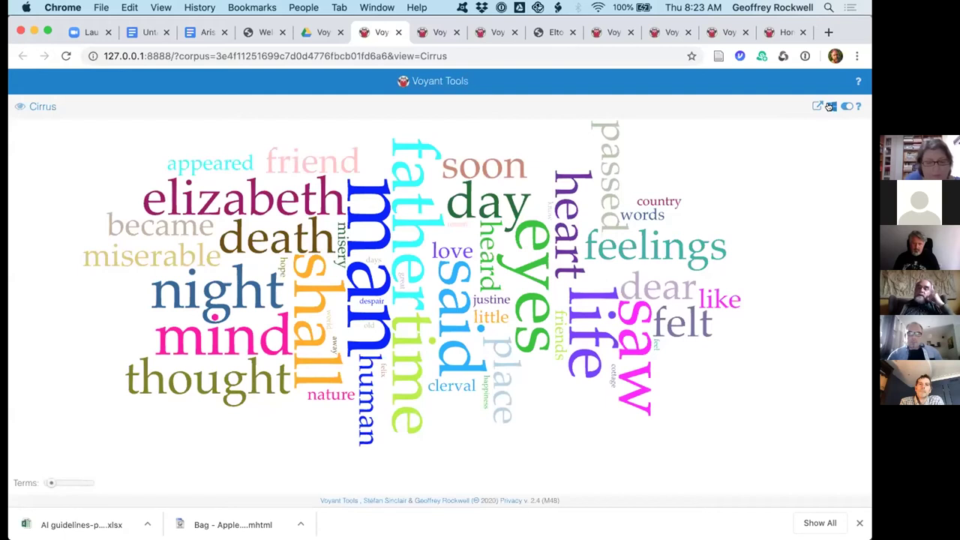
Step: Replace Cirrus with the Terms corpus tool and look through its table of term counts
left_click(829, 106)
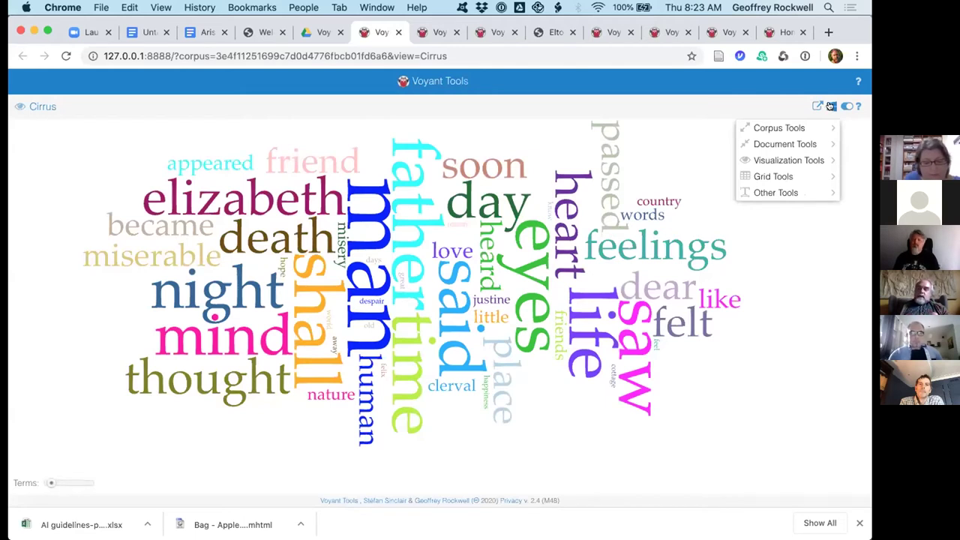
mouse_move(780, 143)
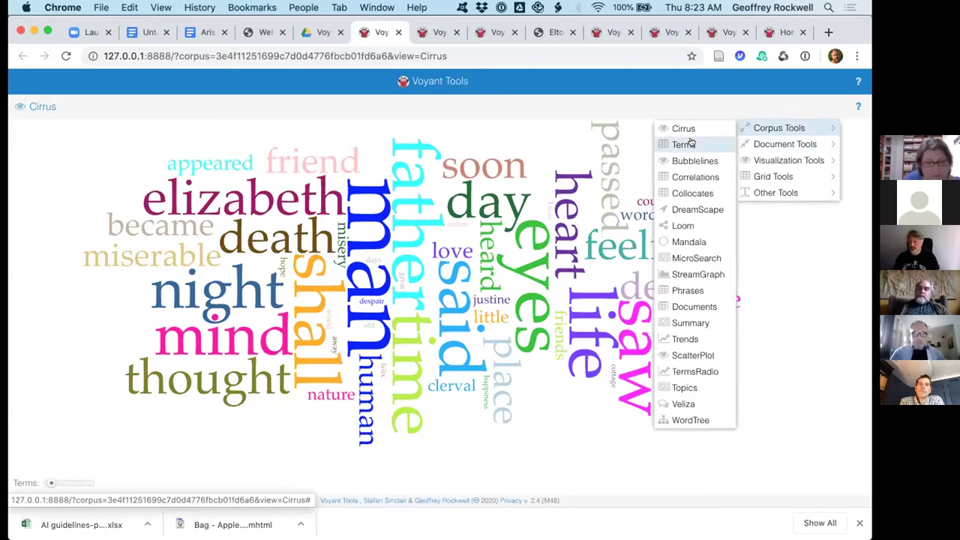
left_click(683, 144)
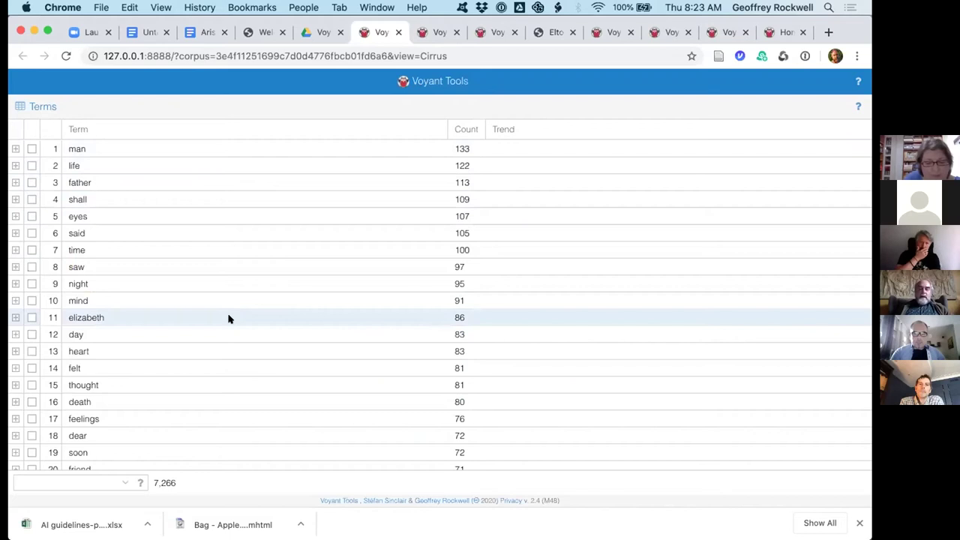
scroll(229, 318, "down", 15)
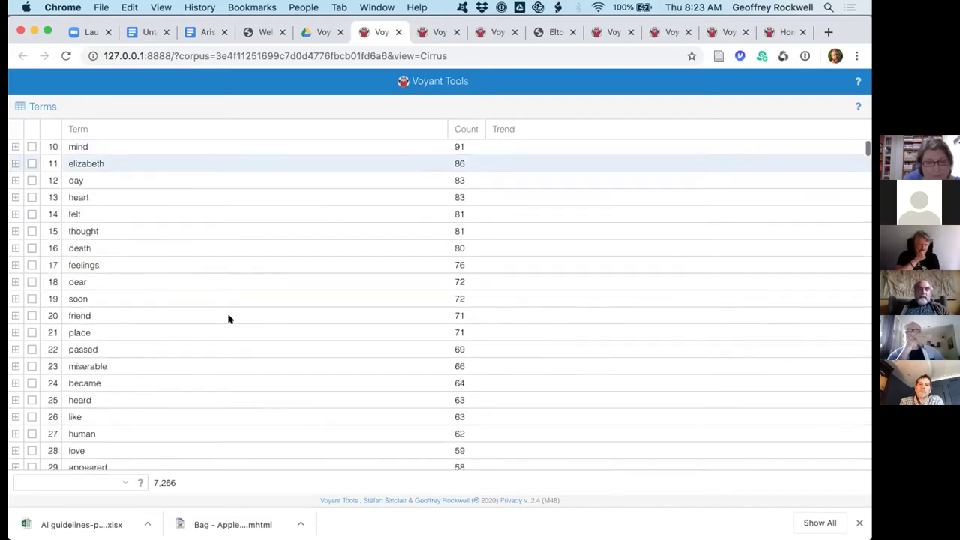
scroll(229, 318, "down", 14)
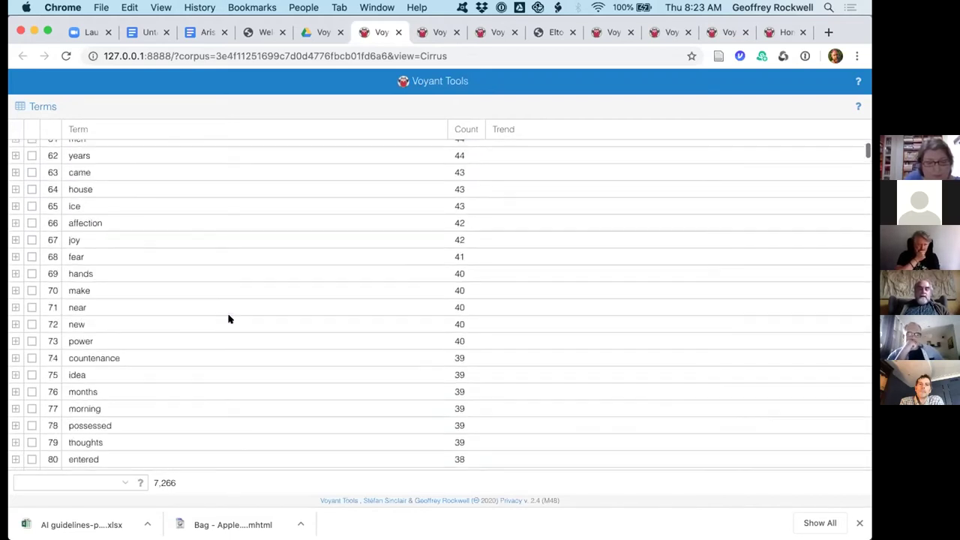
scroll(228, 319, "down", 15)
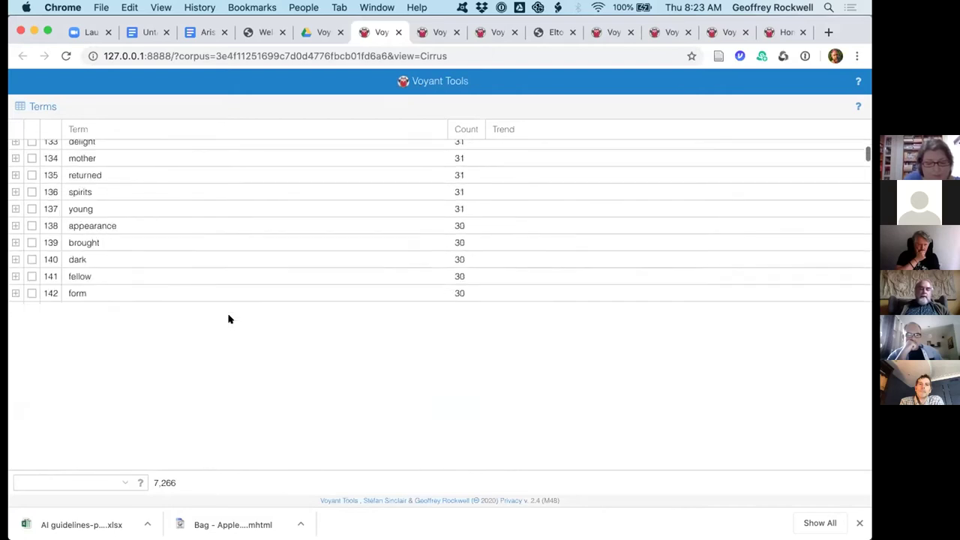
scroll(229, 319, "down", 15)
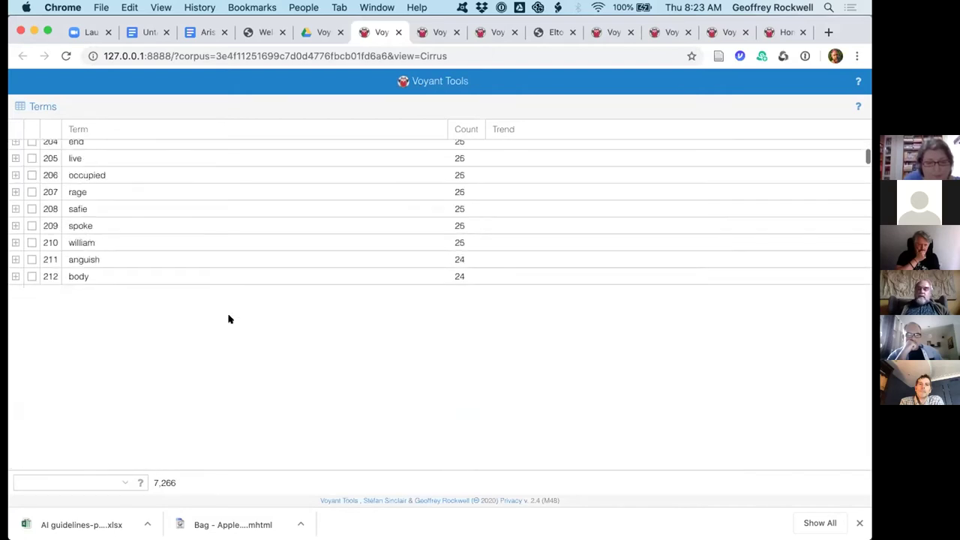
scroll(229, 318, "up", 20)
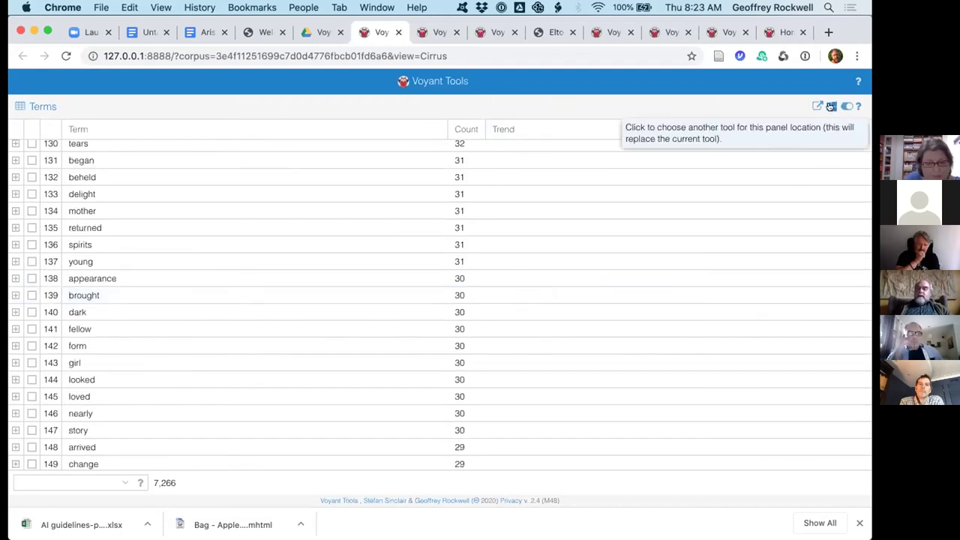
Step: Switch the panel from Terms back to the Cirrus visualization
left_click(831, 106)
mouse_move(795, 127)
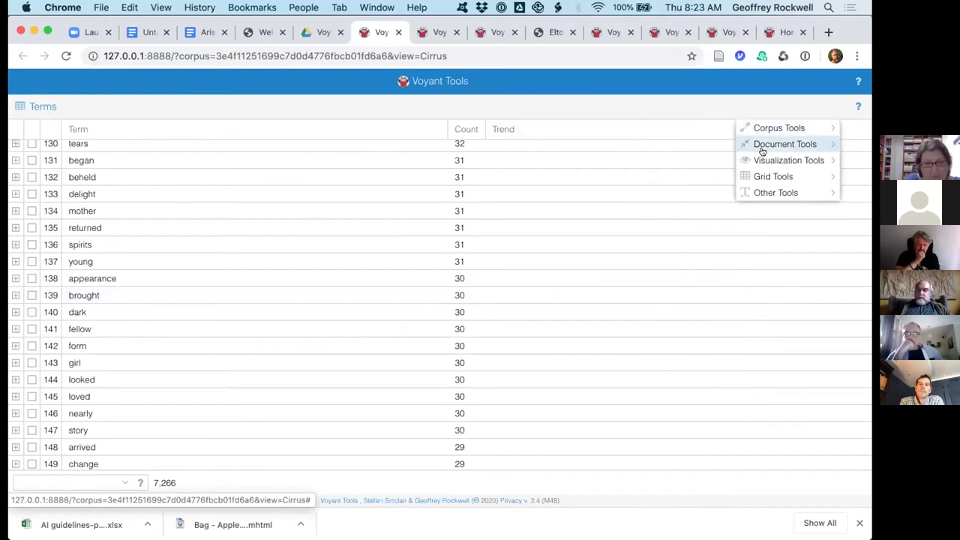
mouse_move(760, 160)
left_click(682, 160)
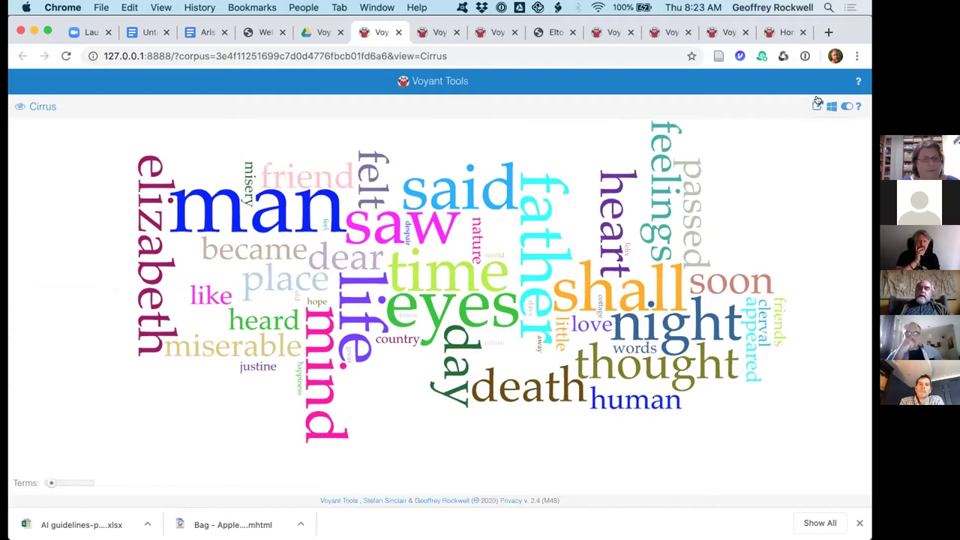
Step: Examine the Cirrus export choices for the view and the visualization, including PNG and SVG, and cancel the export
left_click(816, 105)
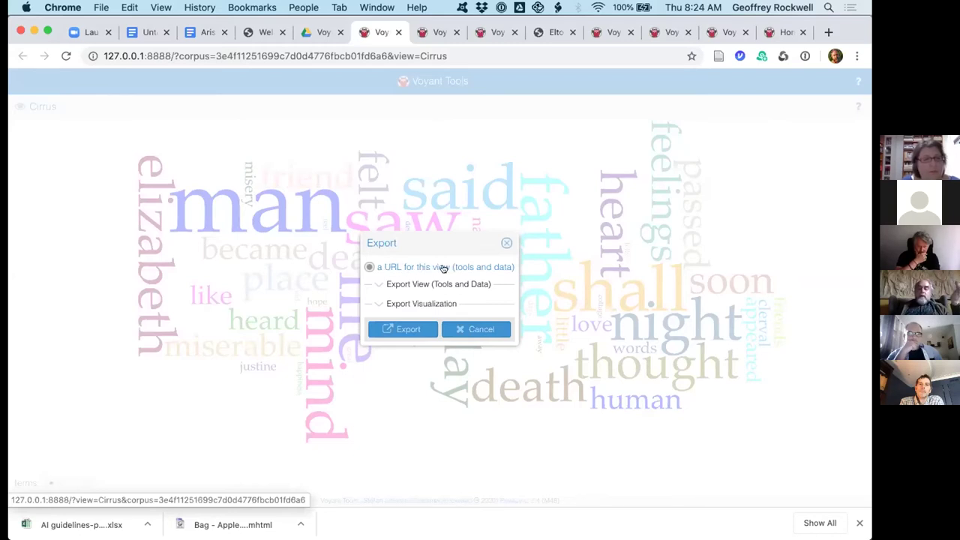
left_click(375, 283)
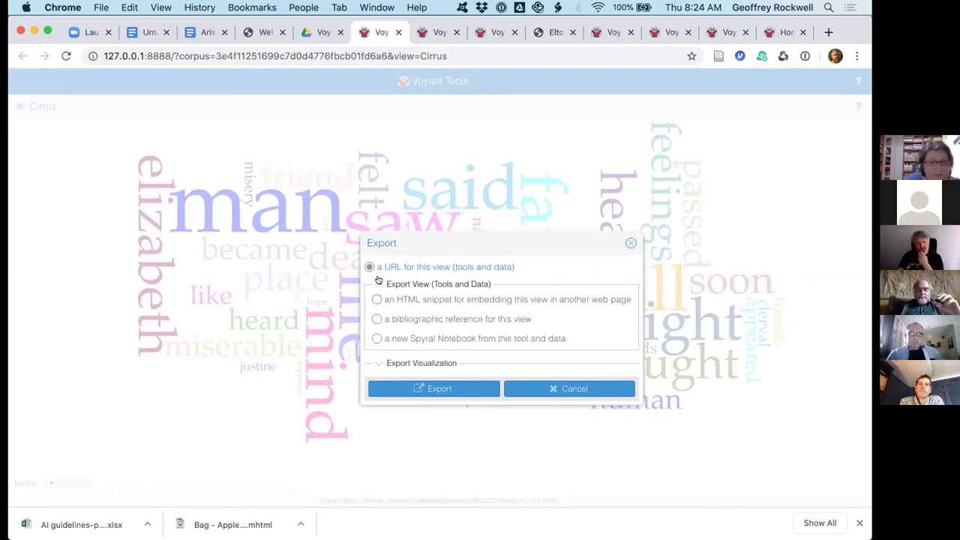
left_click(375, 362)
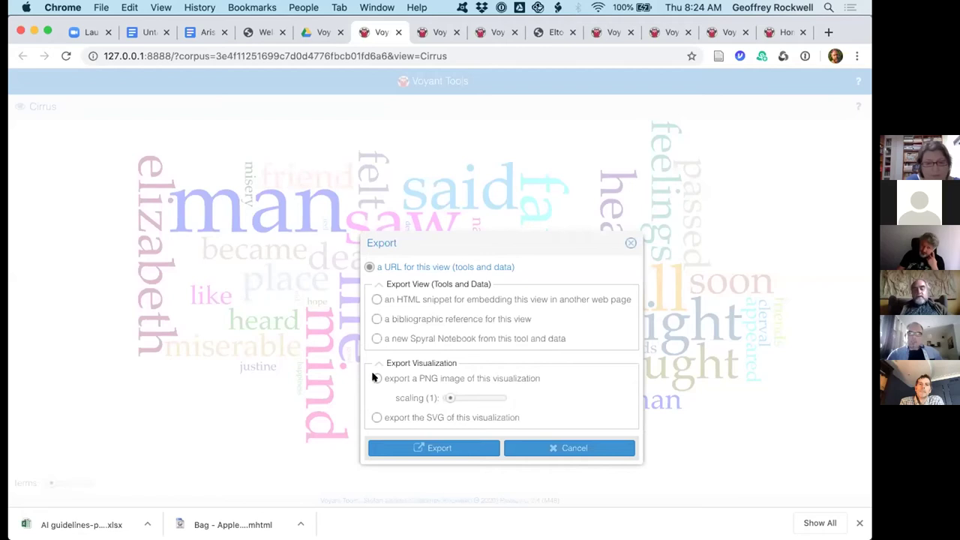
left_click(566, 448)
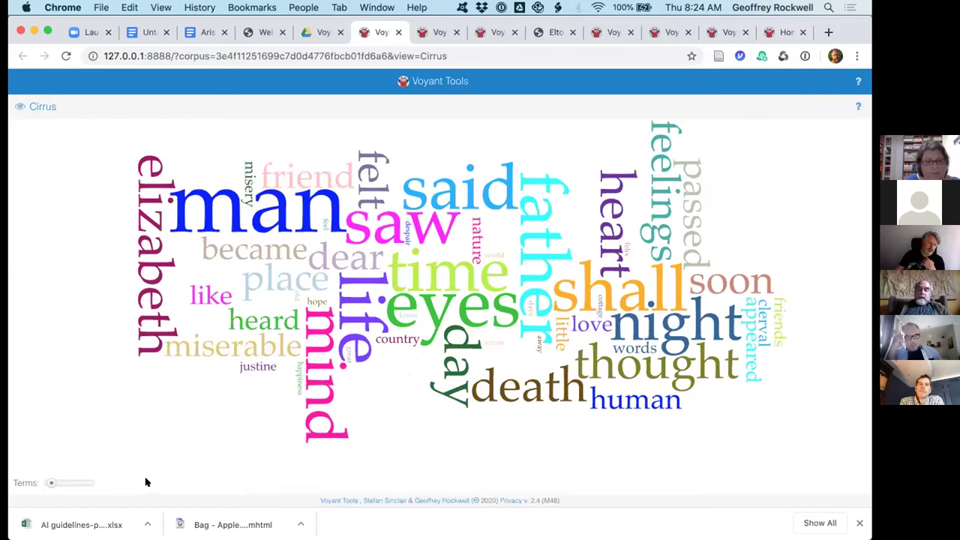
Step: Raise the number of terms in the Cirrus word cloud, reduce it again, and check the frequency of "father"
left_click_drag(45, 483, 54, 483)
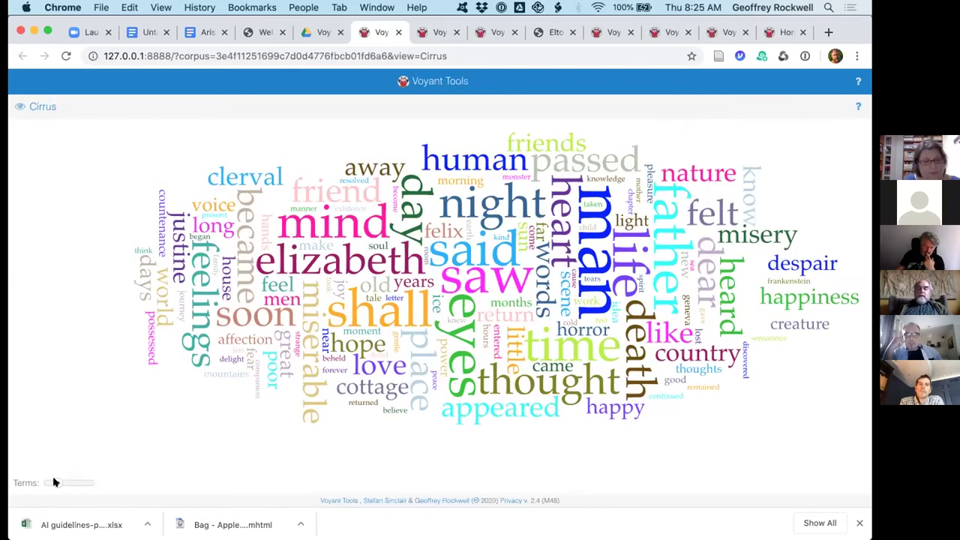
left_click_drag(54, 482, 47, 482)
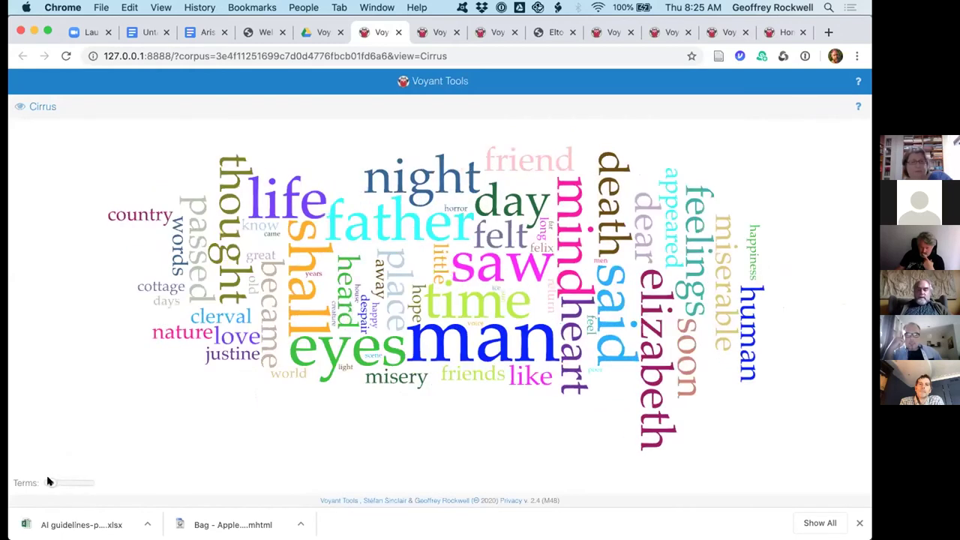
mouse_move(410, 250)
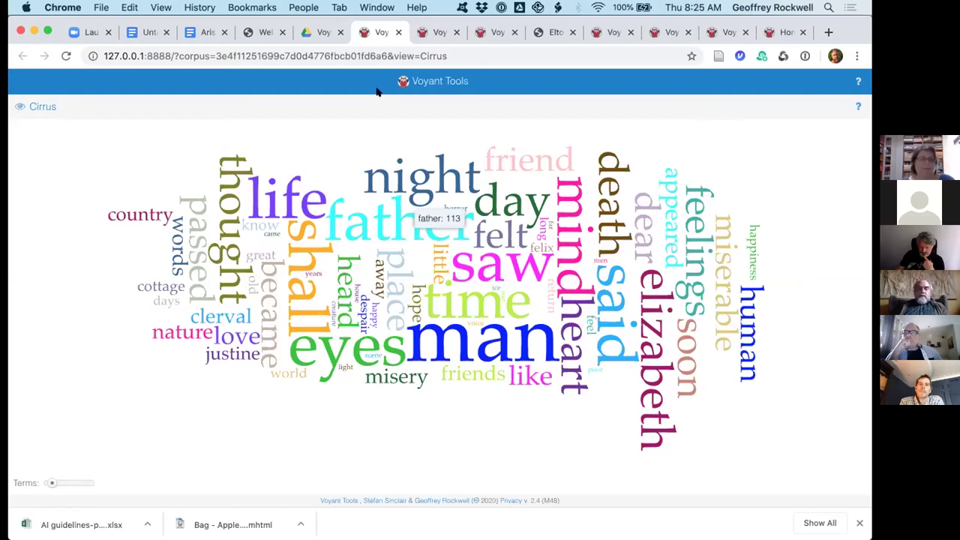
Step: Point out the Cirrus short link and the "If you installed your own" alternative in the Aristotle Workshop outline
left_click(206, 32)
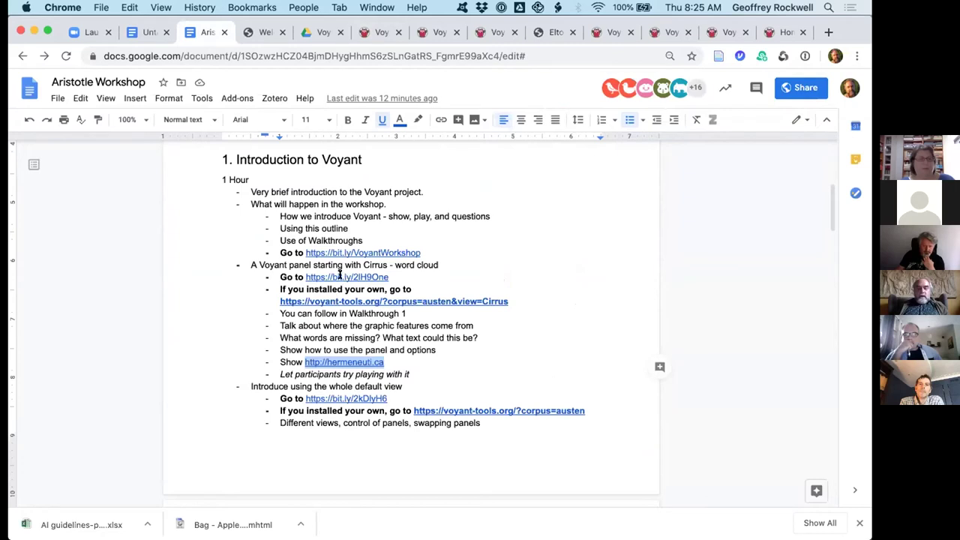
left_click(384, 276)
left_click_drag(391, 277, 303, 276)
left_click(273, 288)
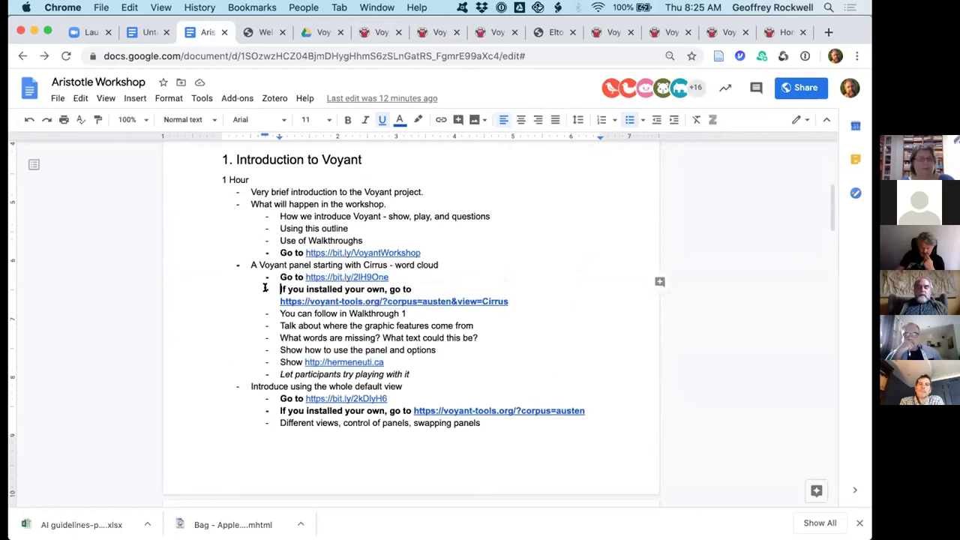
Step: Load the Voyant home page by removing "?corpus=austen&view=Cirrus" from the address of the Austen Cirrus page
left_click(725, 33)
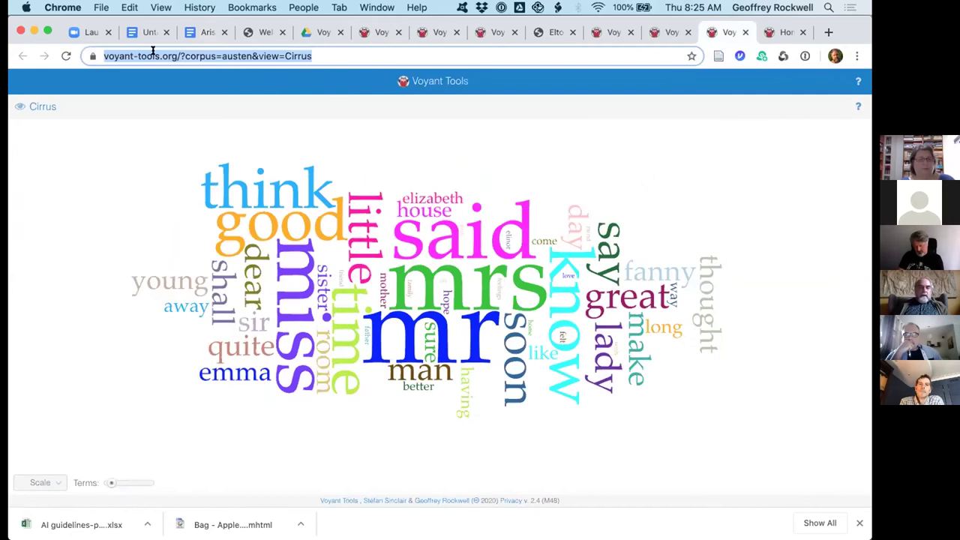
left_click(178, 56)
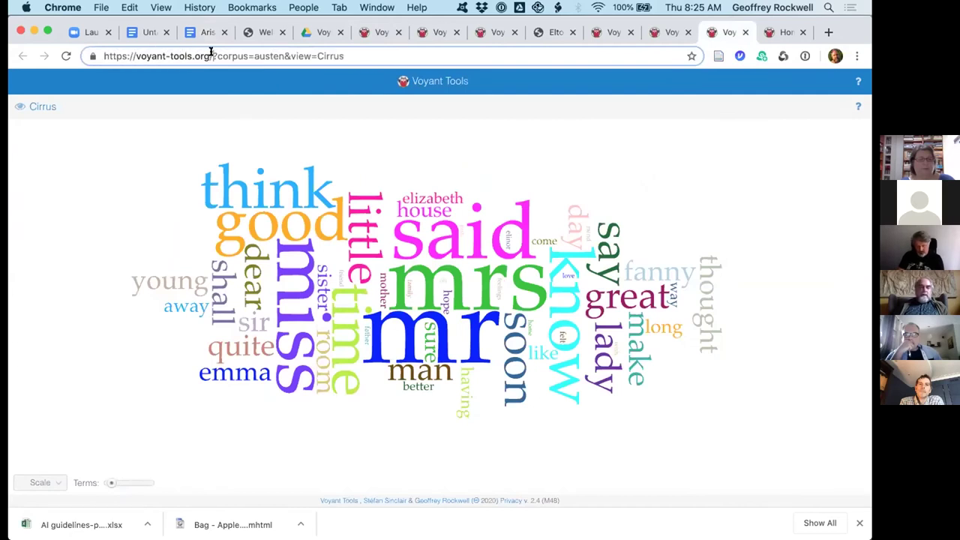
key("shift+super+Right")
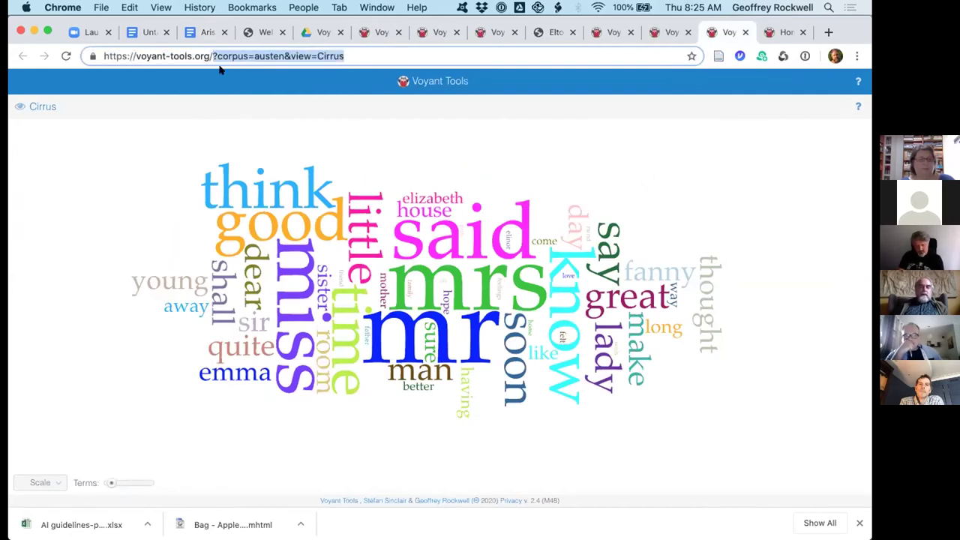
key("BackSpace")
key("Return")
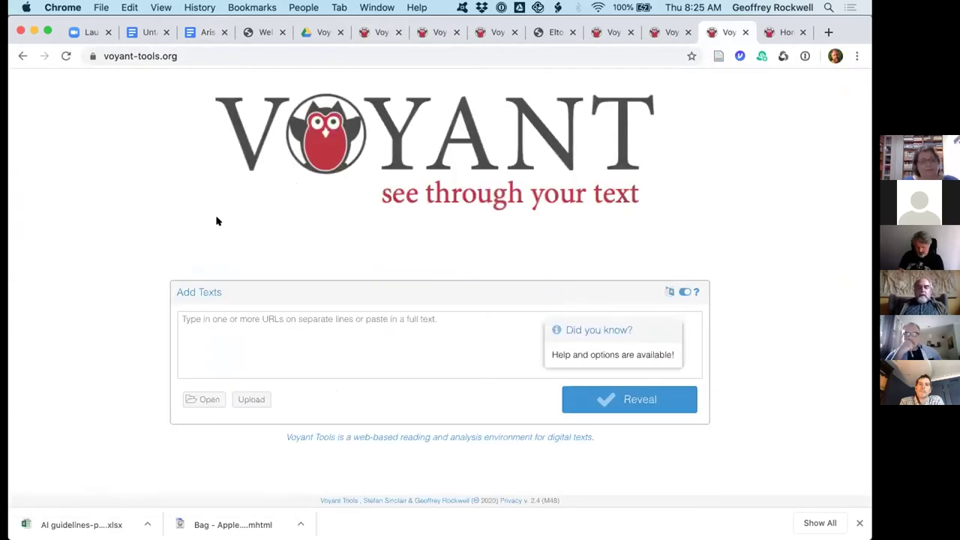
Step: Open the predefined corpus Austen's Novels from the Voyant home page
left_click(206, 399)
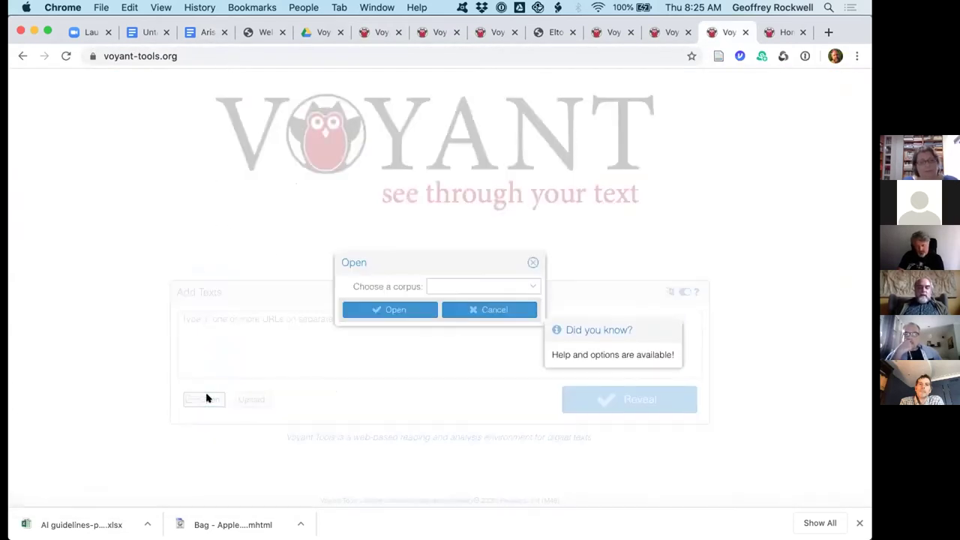
left_click(529, 286)
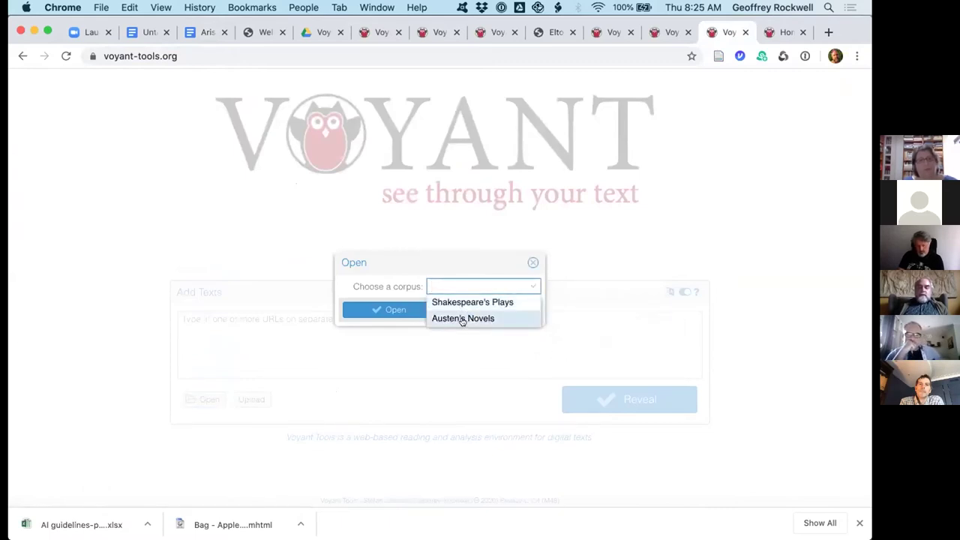
left_click(463, 319)
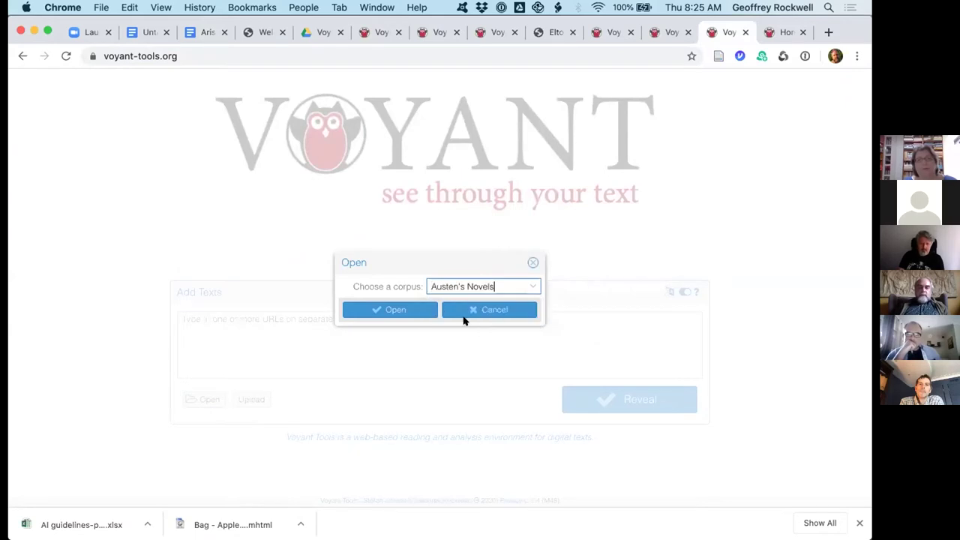
left_click(413, 310)
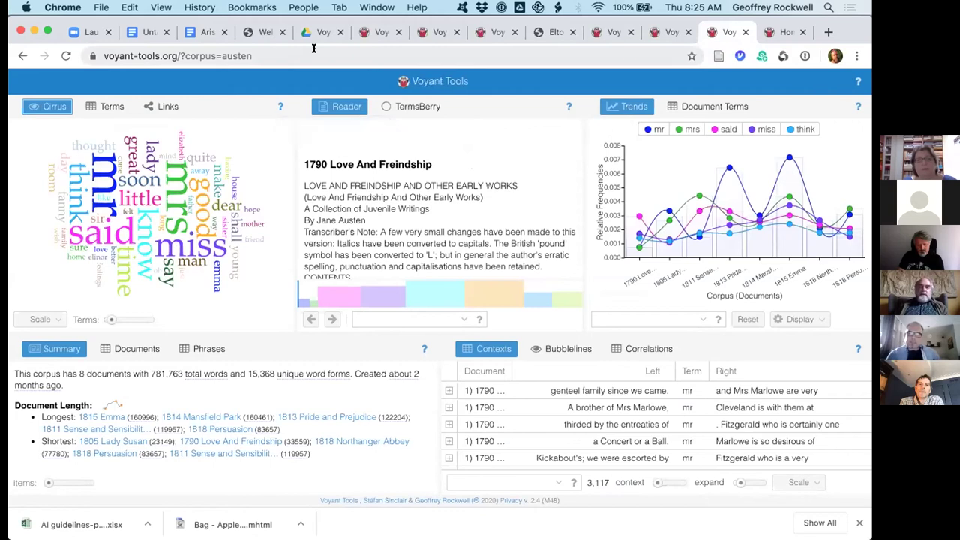
Step: Review the Cirrus exercise in the workshop outline alongside the Frankenstein word cloud, continuing down to the default view items
left_click(214, 32)
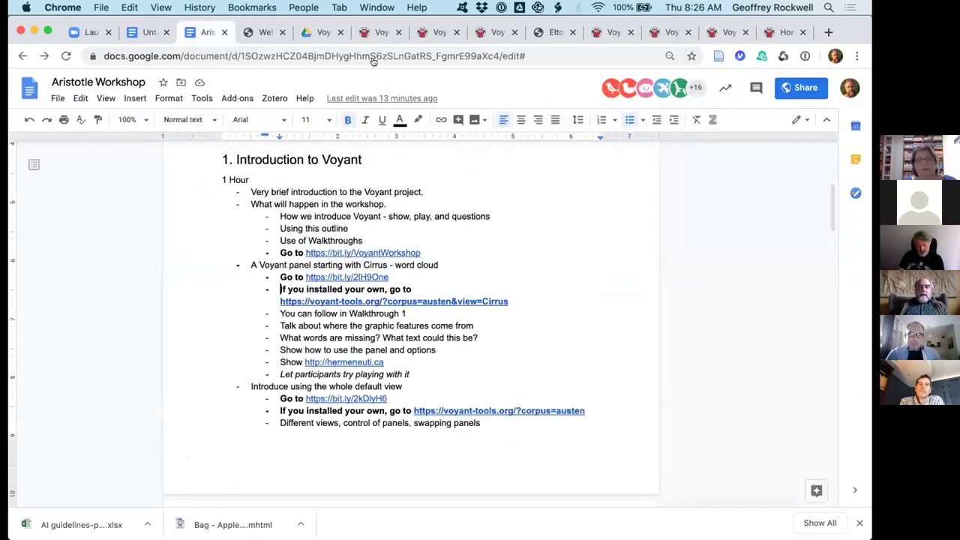
left_click(381, 31)
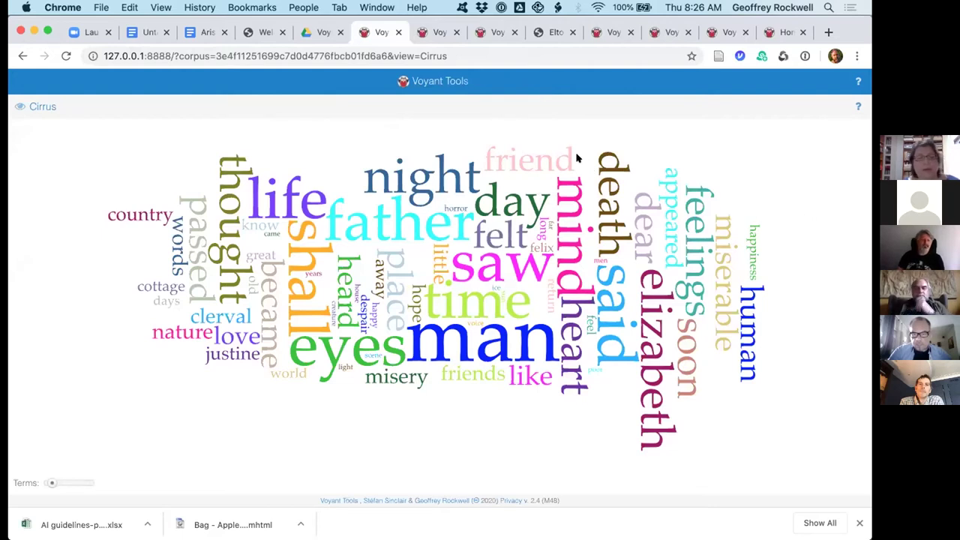
left_click(207, 30)
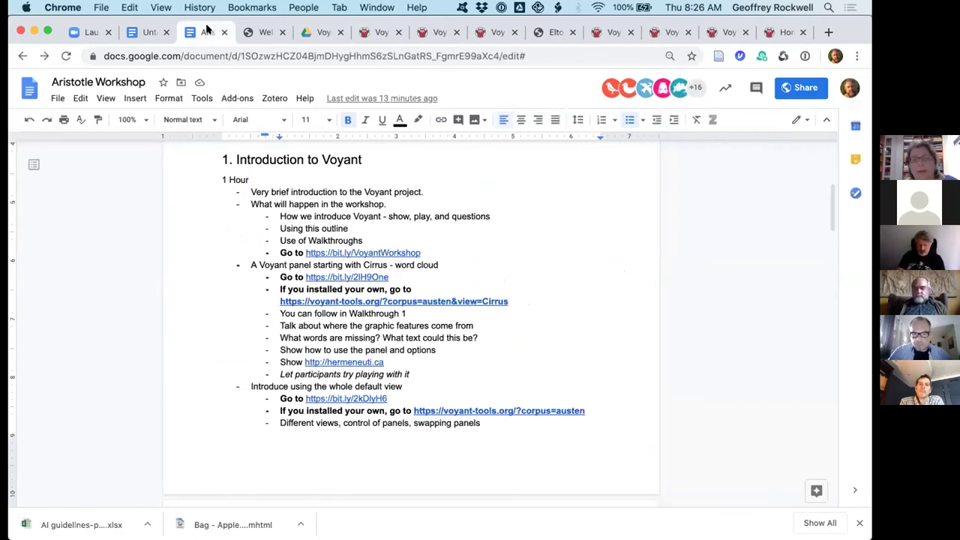
left_click(386, 30)
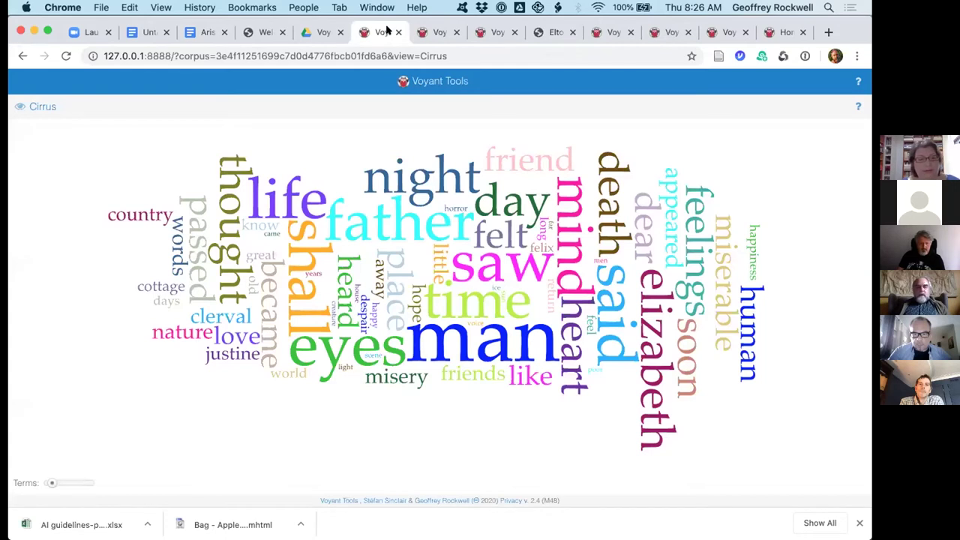
left_click(203, 30)
scroll(351, 154, "down", 5)
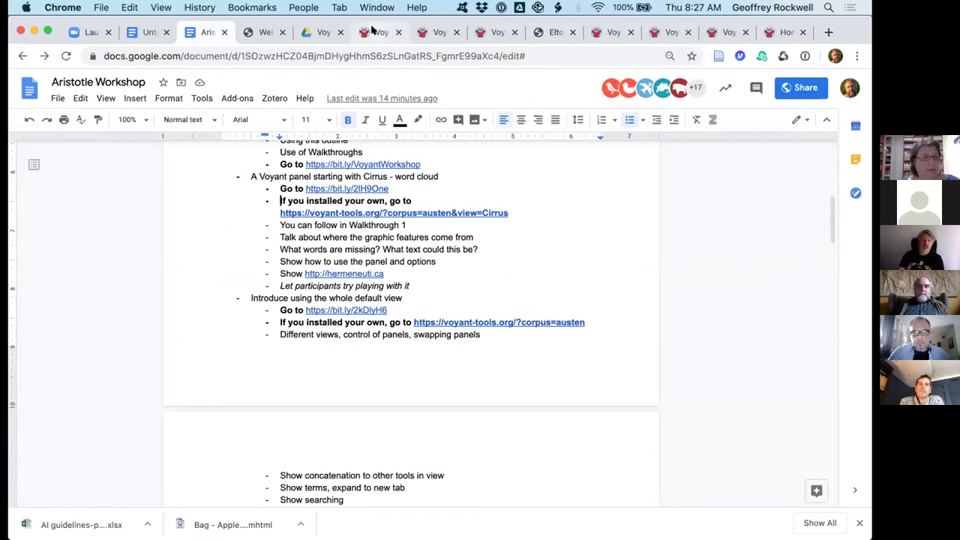
Step: Preview the Frankenstein corpus in the default view and highlight "Introduce using the whole default view" in the workshop outline
left_click(375, 32)
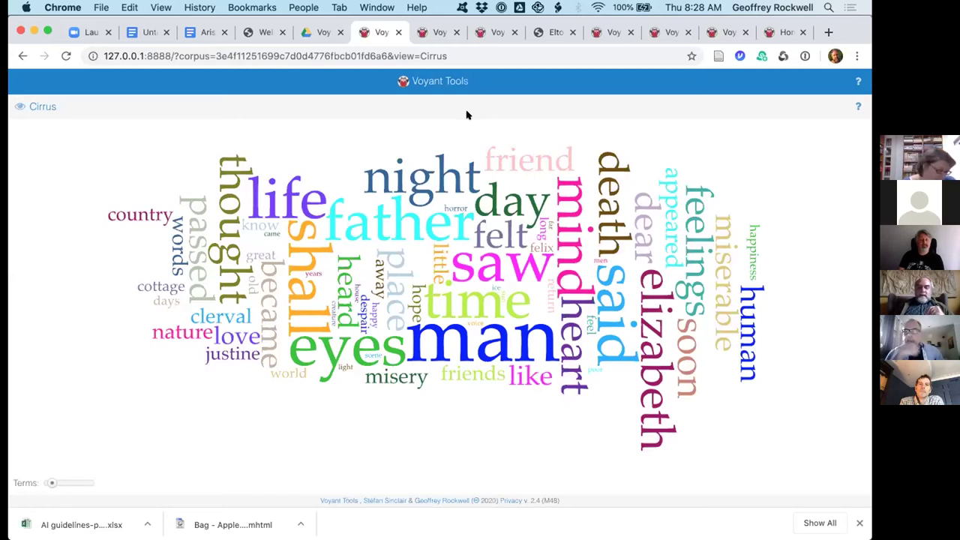
left_click(441, 32)
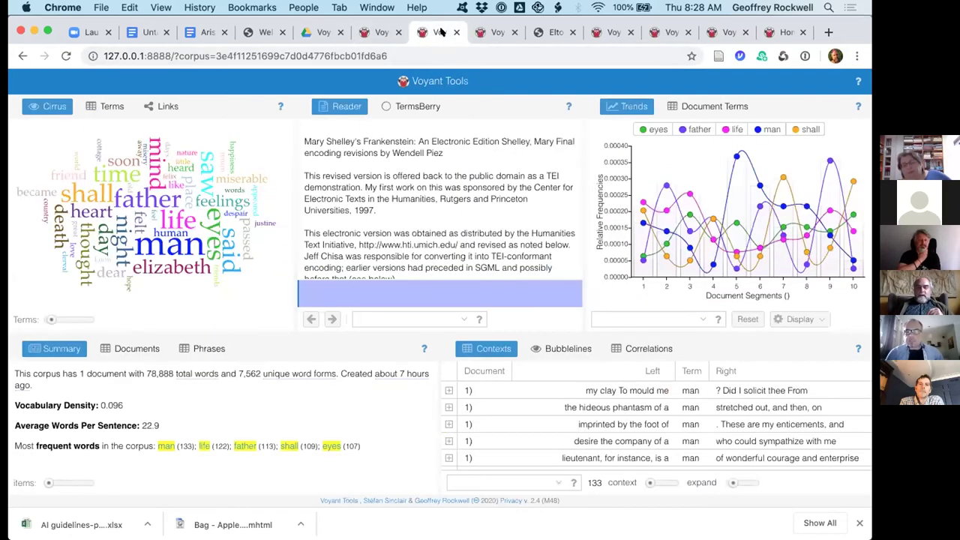
left_click(206, 32)
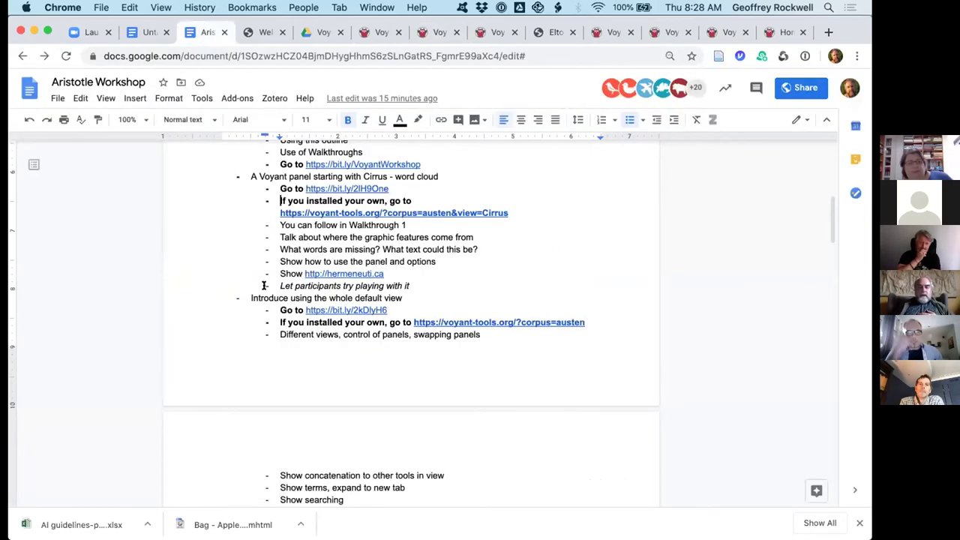
left_click_drag(250, 298, 402, 290)
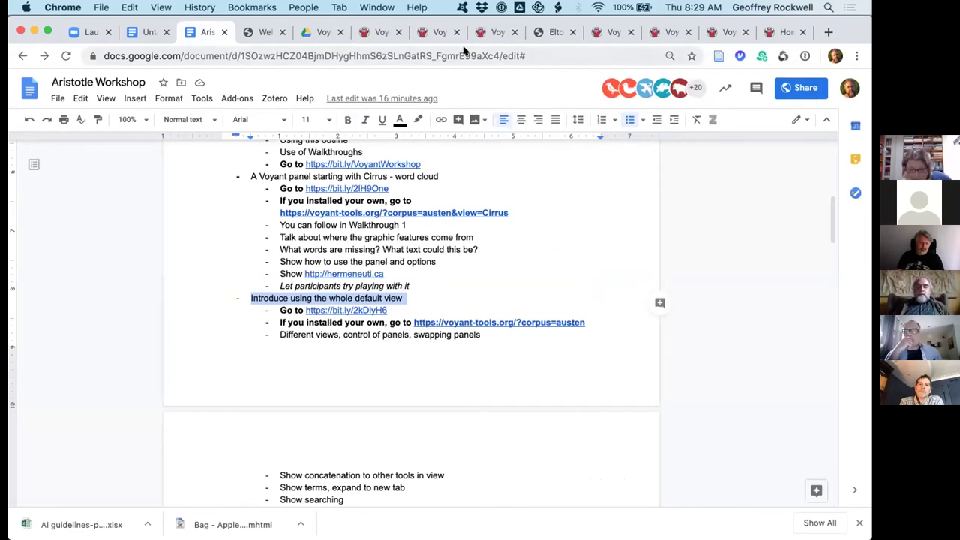
Step: In the Frankenstein default view, adjust the Cirrus panel's width and height and increase the number of terms in its word cloud
left_click(439, 31)
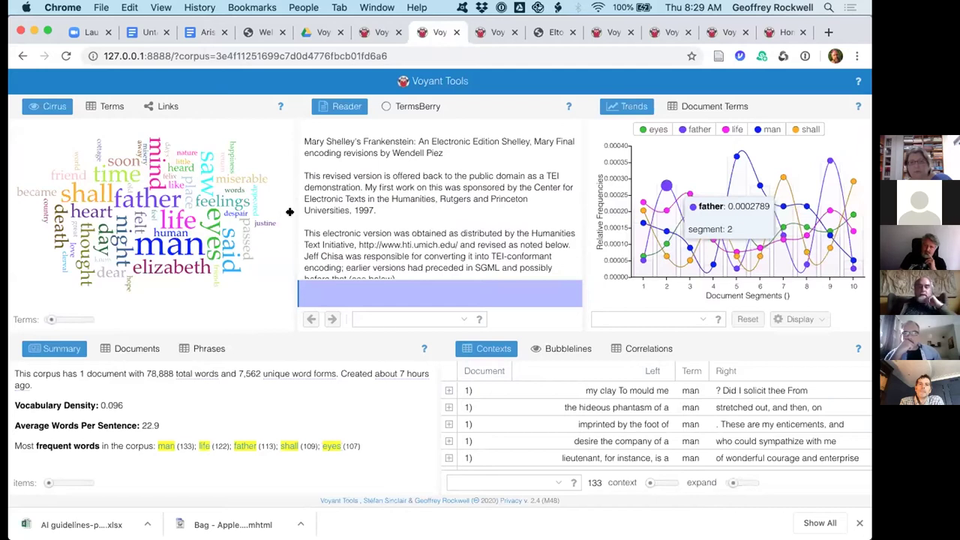
left_click_drag(288, 211, 257, 217)
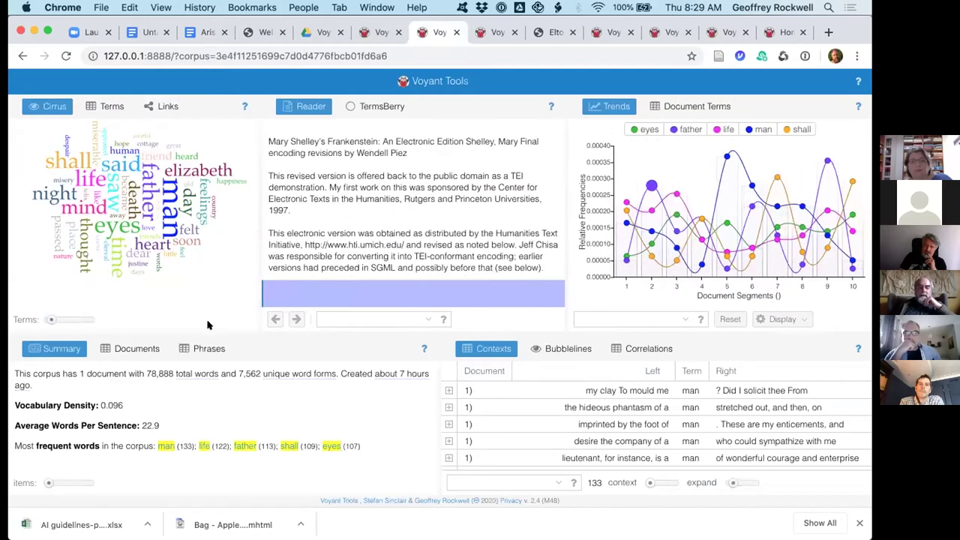
left_click_drag(209, 338, 207, 365)
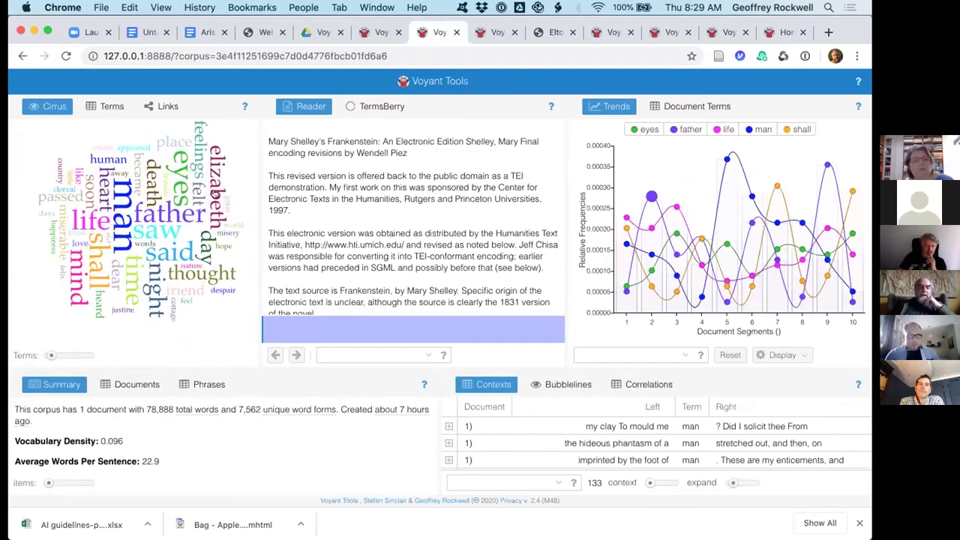
left_click_drag(255, 218, 372, 232)
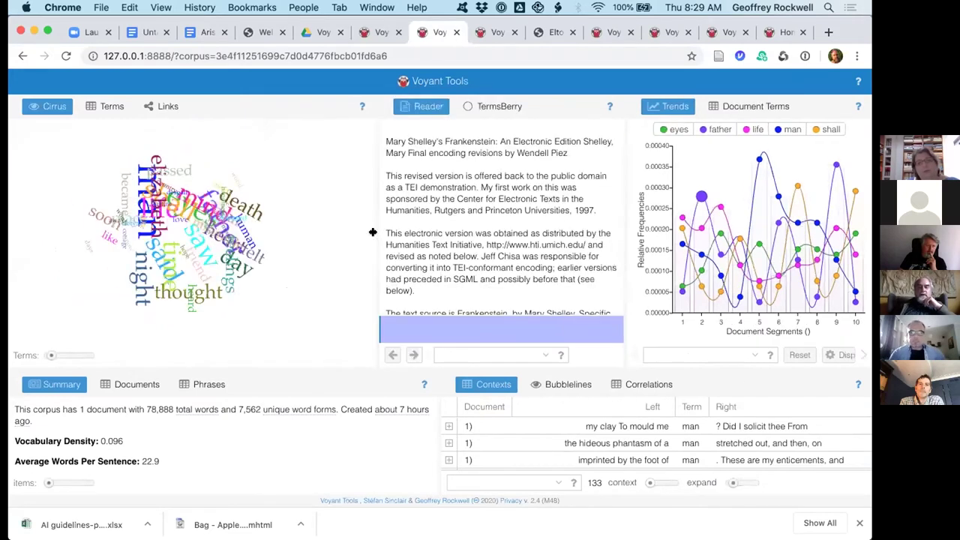
left_click_drag(49, 355, 53, 353)
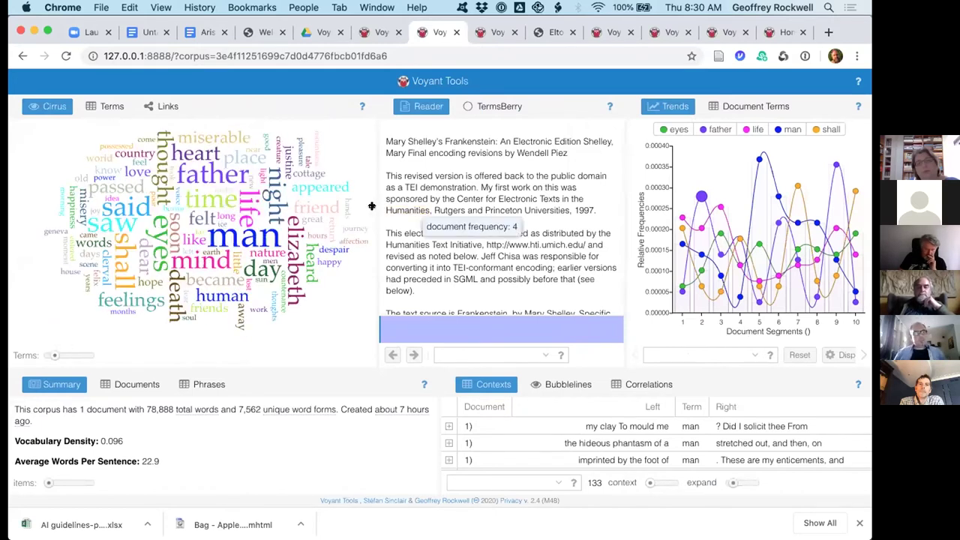
left_click_drag(371, 206, 318, 205)
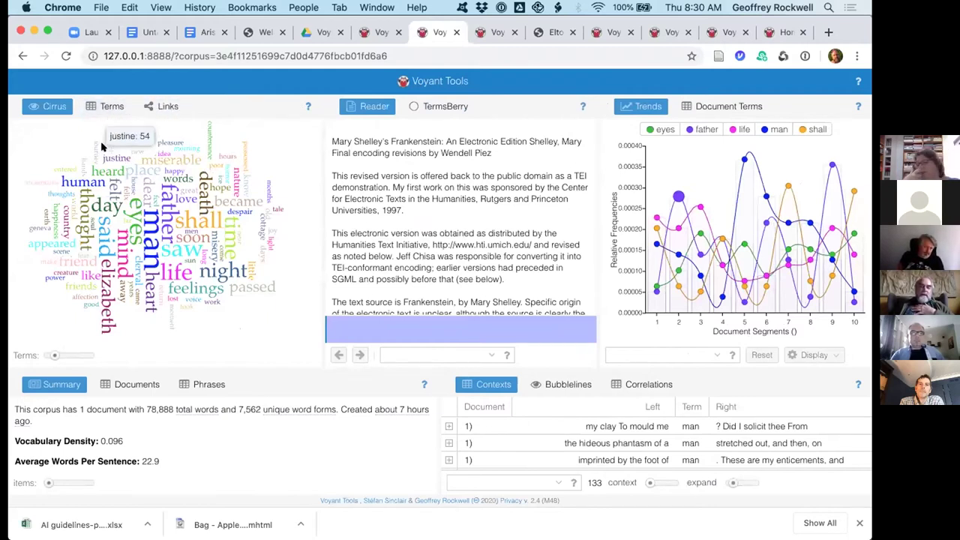
Step: Browse the word counts in the Terms table beside Cirrus and switch the panel to the Links view
mouse_move(119, 225)
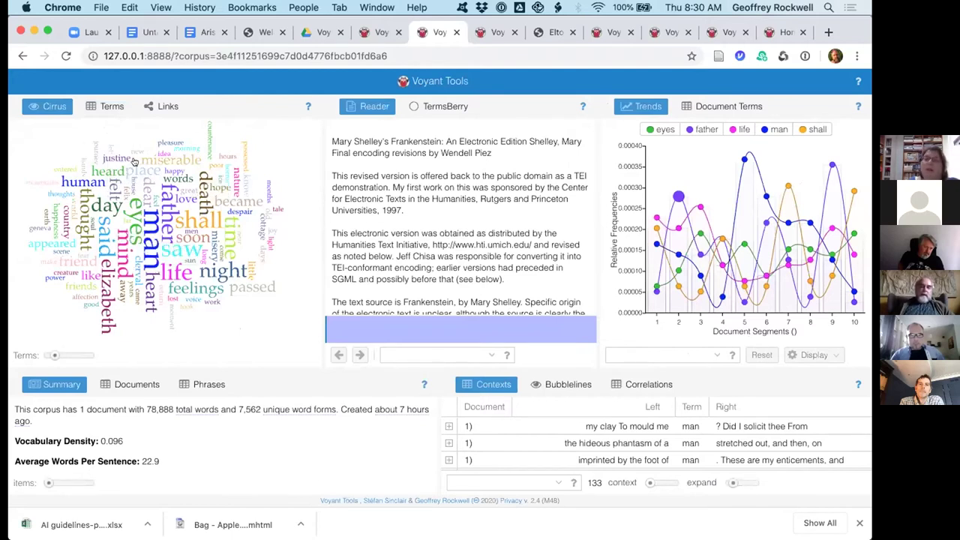
mouse_move(104, 169)
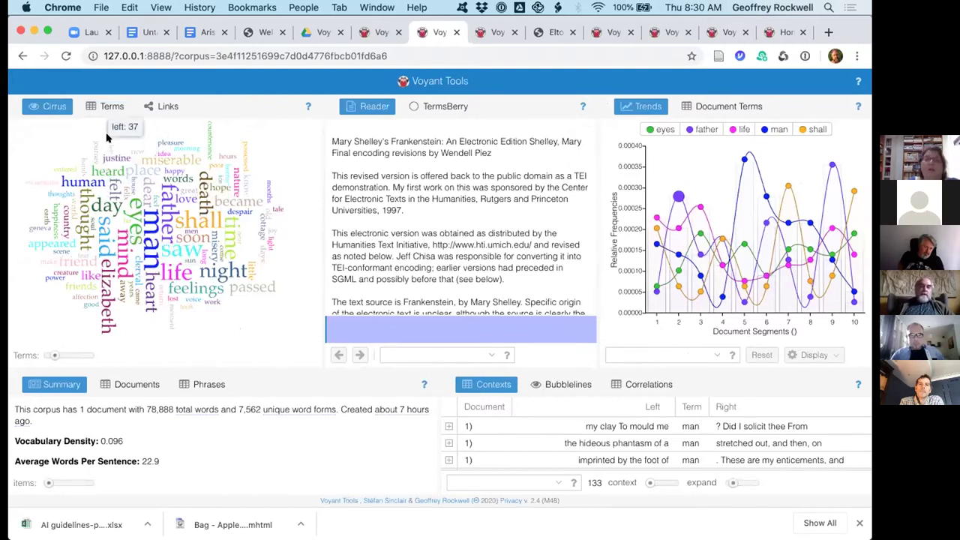
left_click(104, 107)
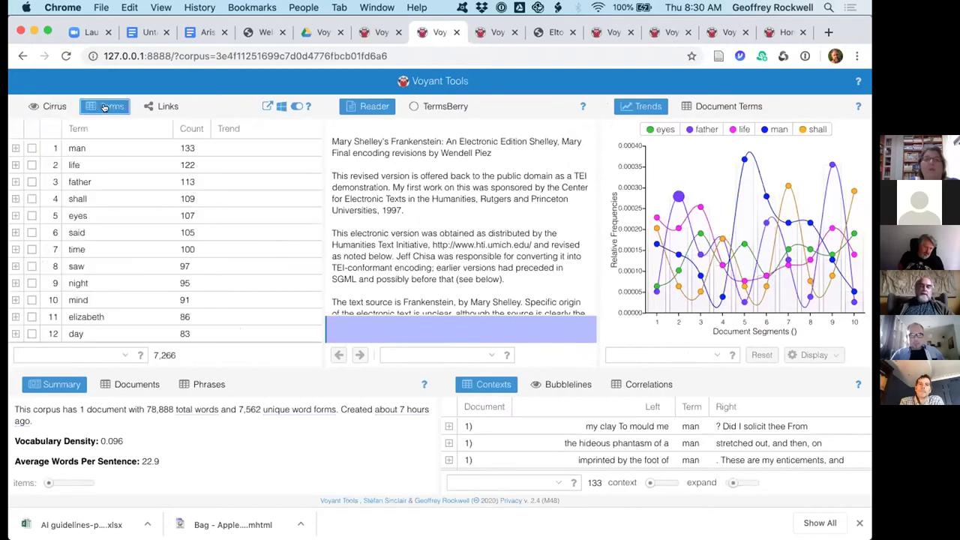
scroll(116, 237, "down", 5)
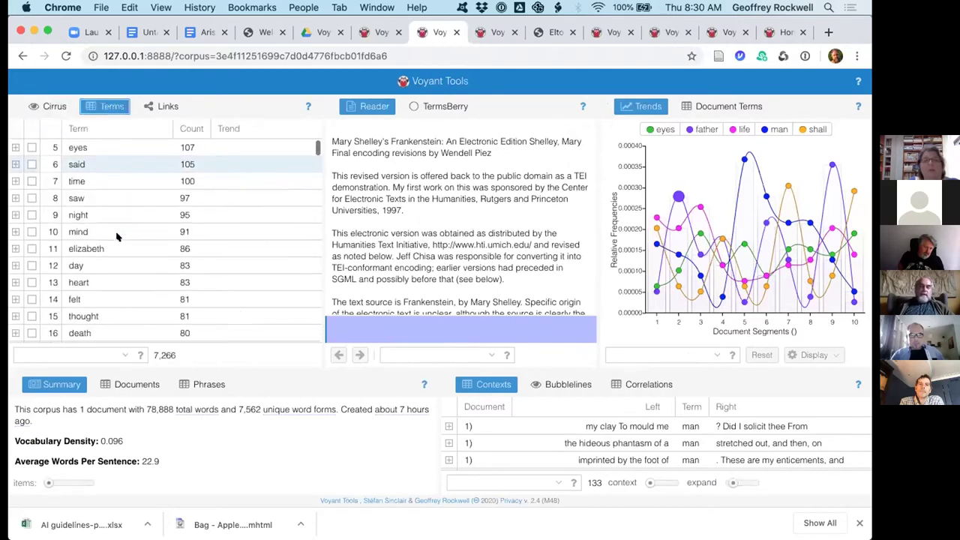
scroll(116, 237, "down", 5)
scroll(116, 237, "down", 10)
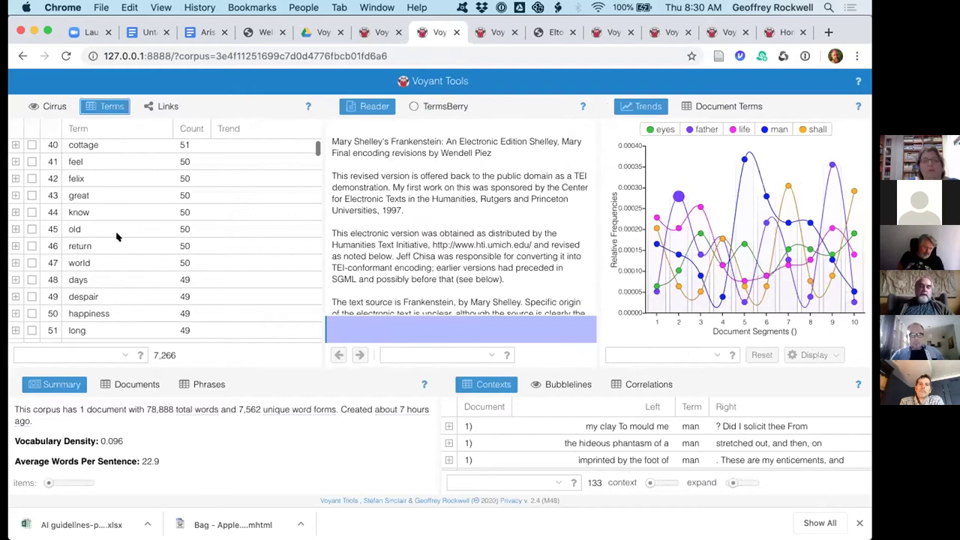
scroll(116, 237, "down", 10)
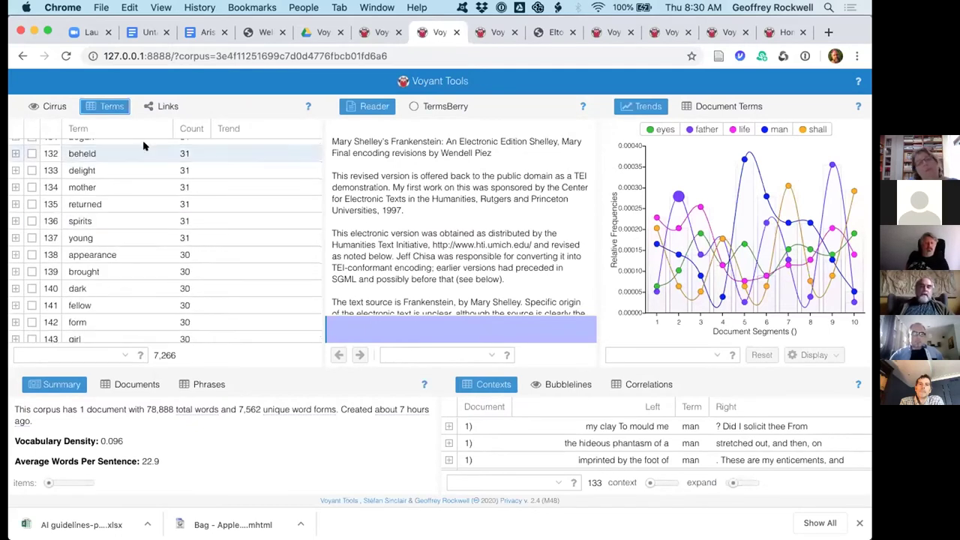
left_click(167, 109)
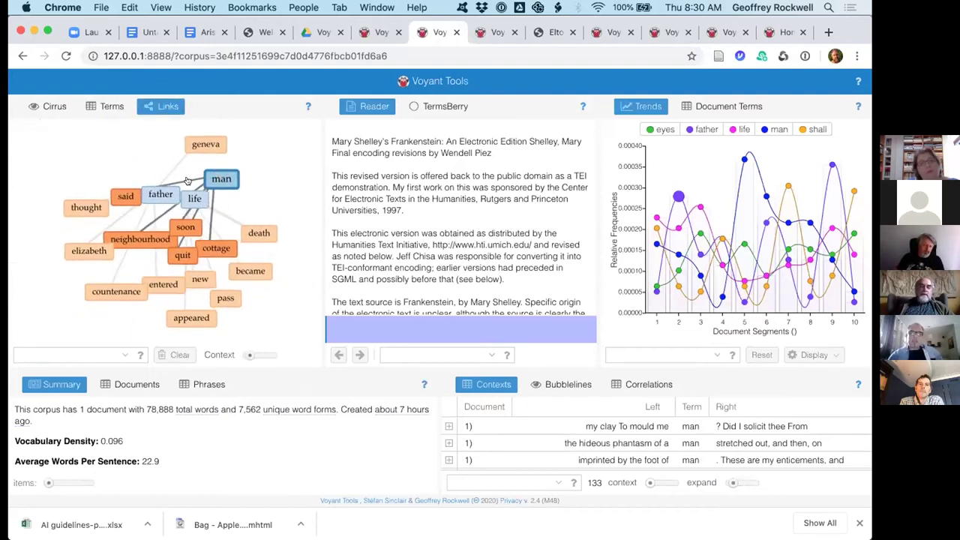
Step: Spread out the thought, elizabeth and cottage nodes in the Links graph and inspect the links of man
left_click_drag(86, 204, 71, 159)
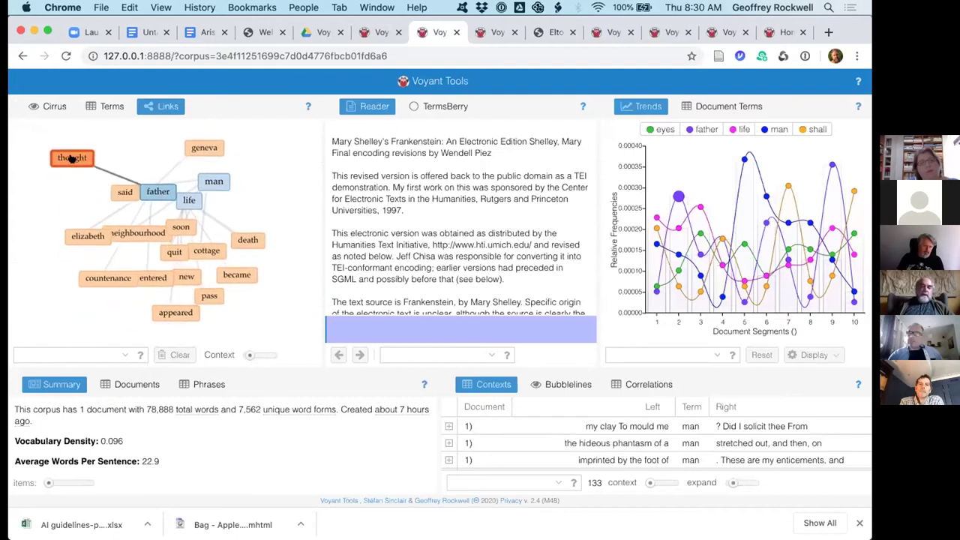
left_click_drag(40, 213, 43, 212)
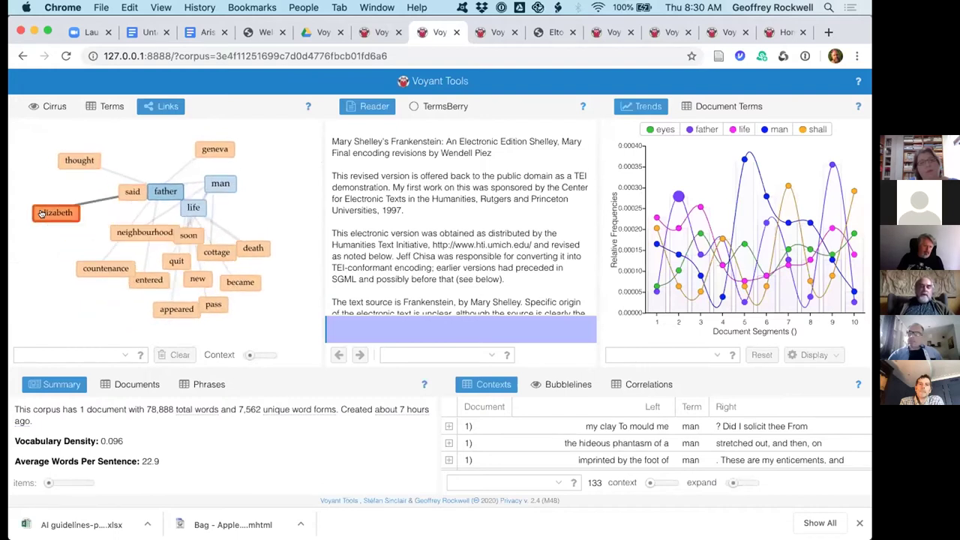
left_click_drag(241, 246, 276, 207)
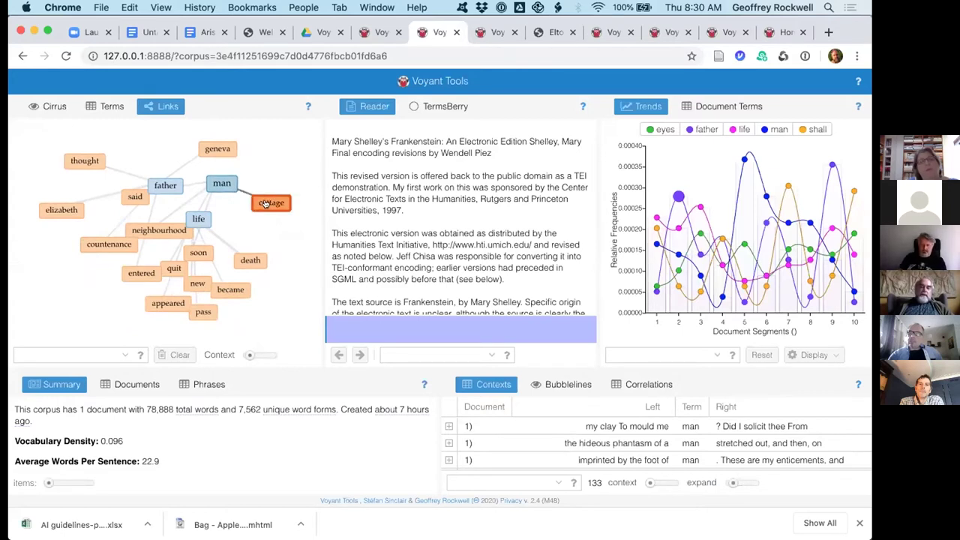
mouse_move(265, 204)
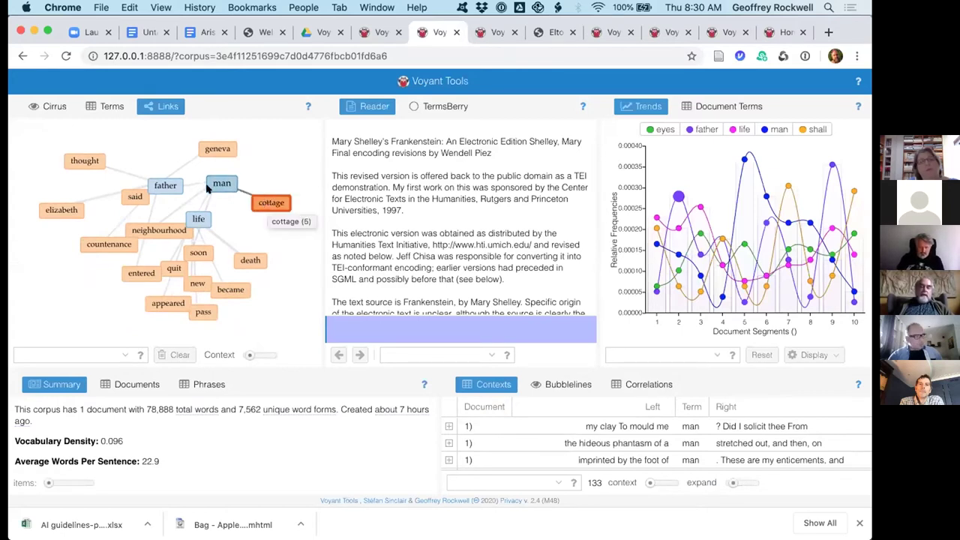
mouse_move(209, 191)
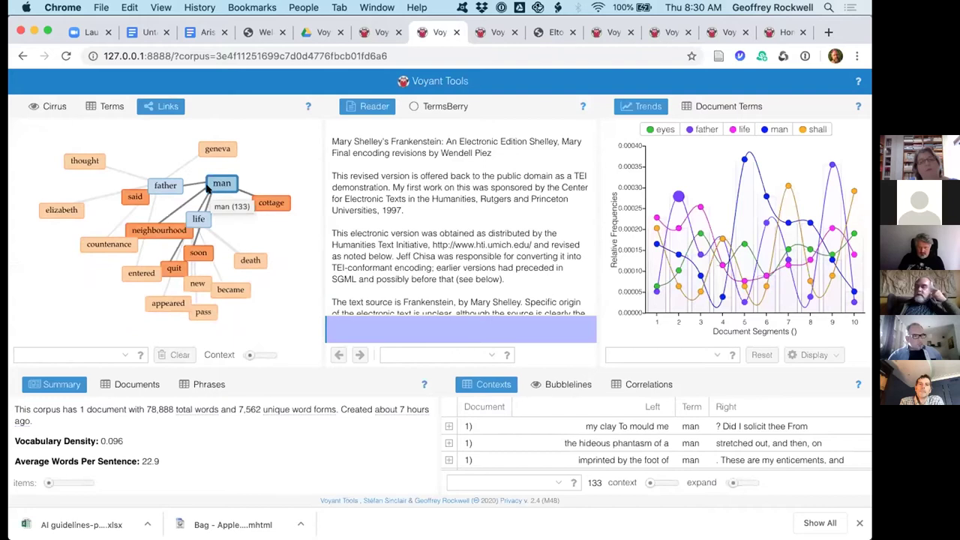
Step: Switch the panel back to Cirrus and review the categories of replacement tools offered for it
left_click(49, 107)
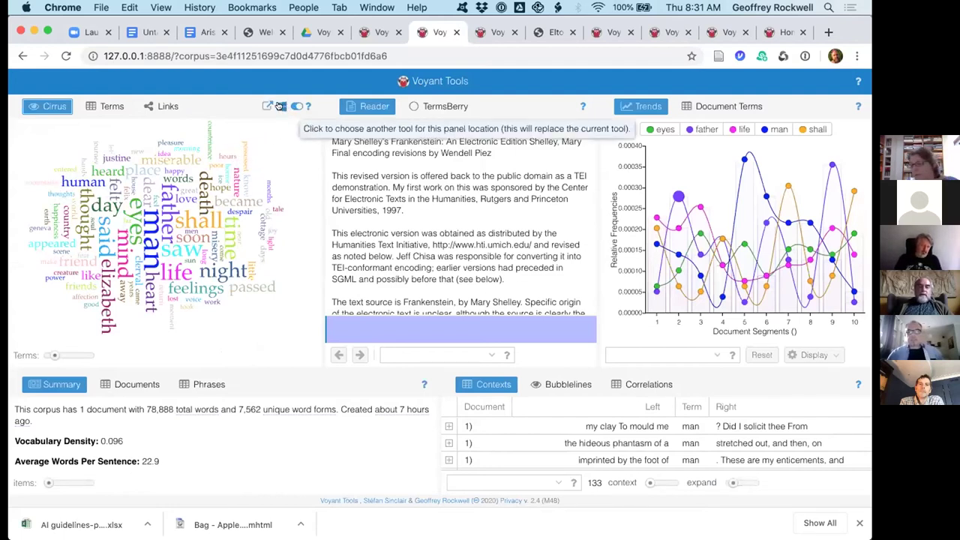
left_click(279, 106)
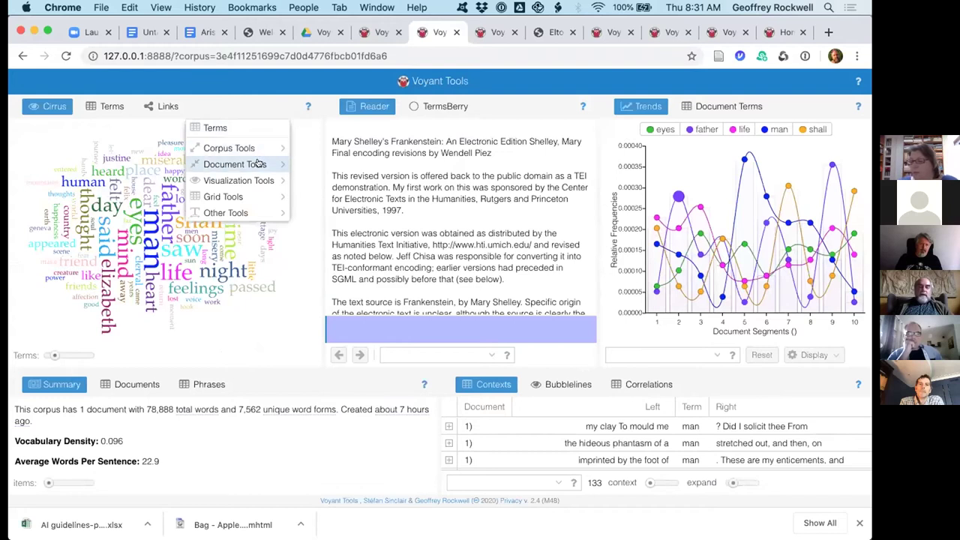
mouse_move(258, 180)
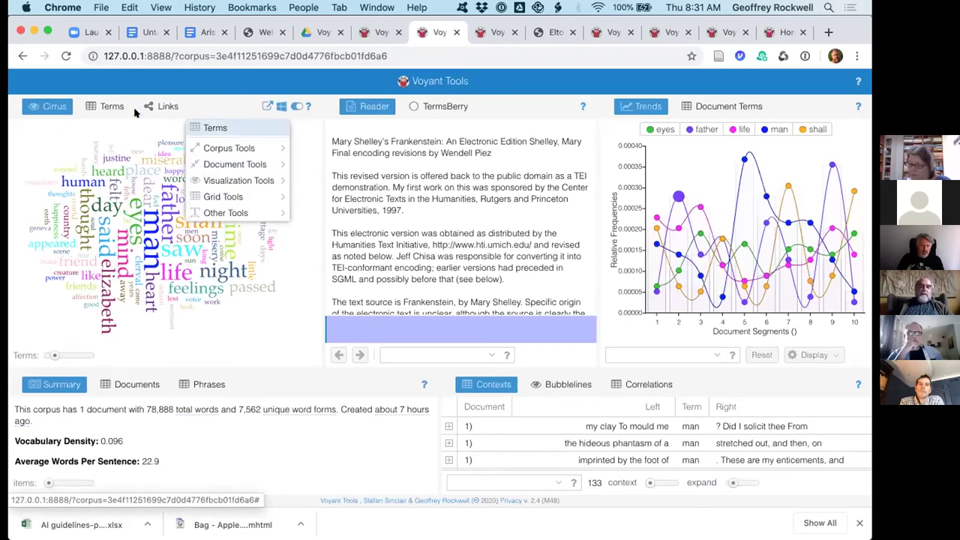
left_click(16, 142)
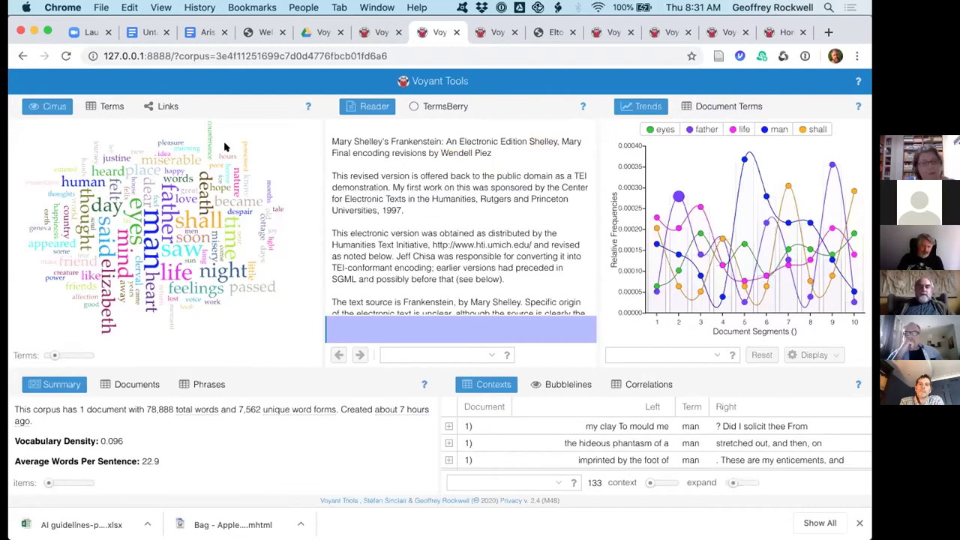
Step: Inspect the Trends graph and export it as a URL for this view, opening the tool on its own
mouse_move(111, 203)
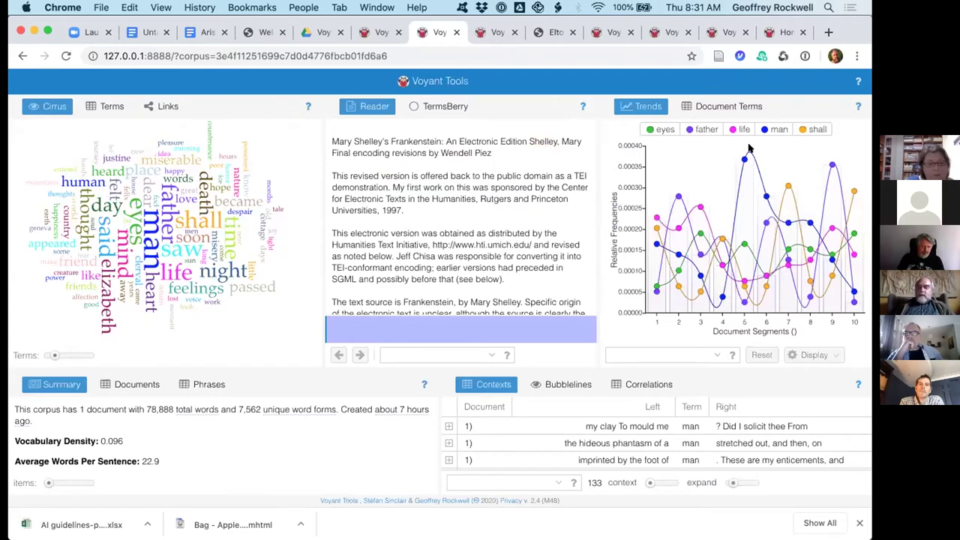
mouse_move(765, 291)
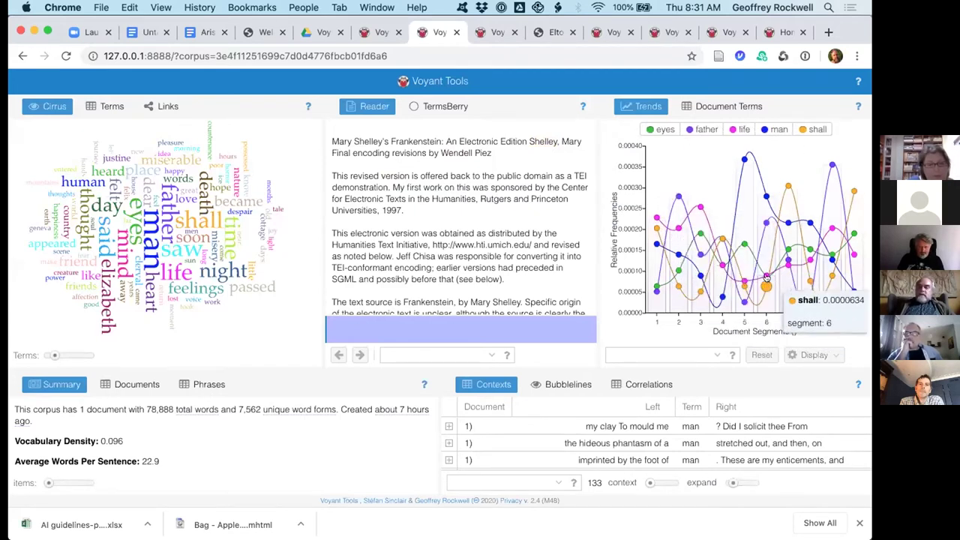
mouse_move(666, 228)
mouse_move(815, 106)
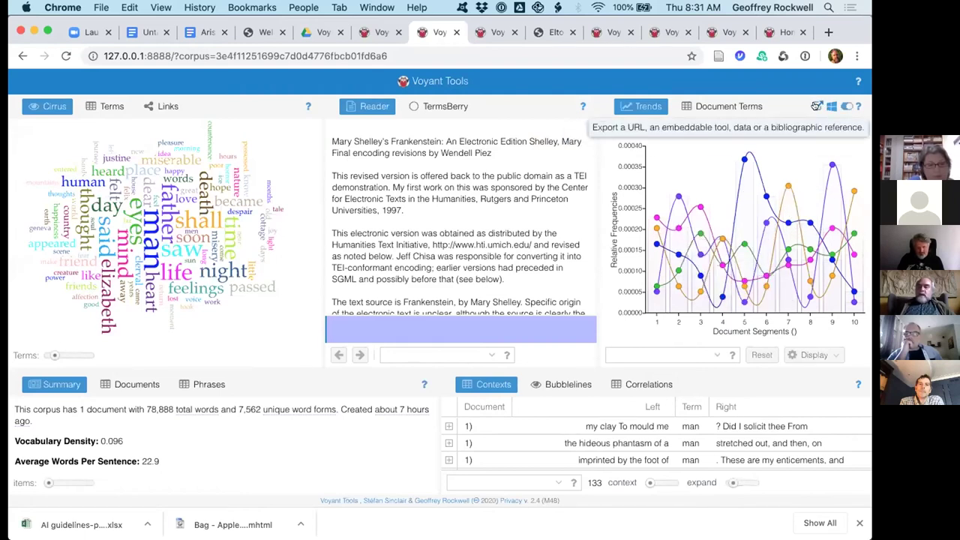
left_click(815, 106)
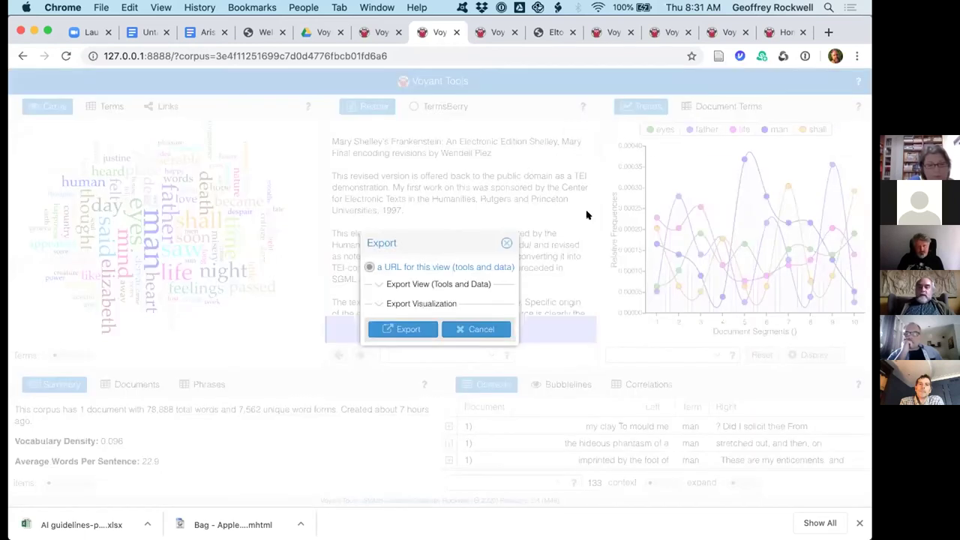
left_click(442, 268)
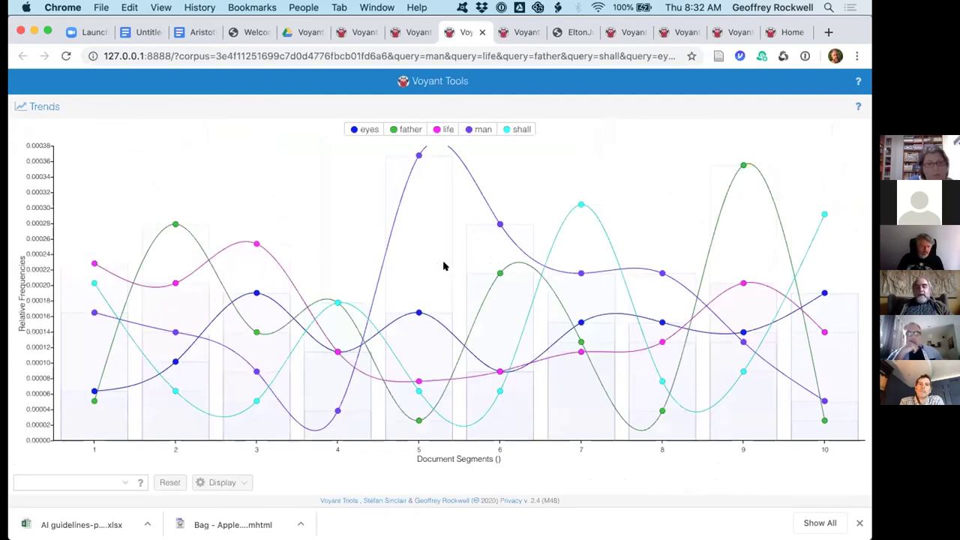
Step: Compare the multi-panel Frankenstein view with the standalone Trends view, ending on the standalone graph
left_click(403, 31)
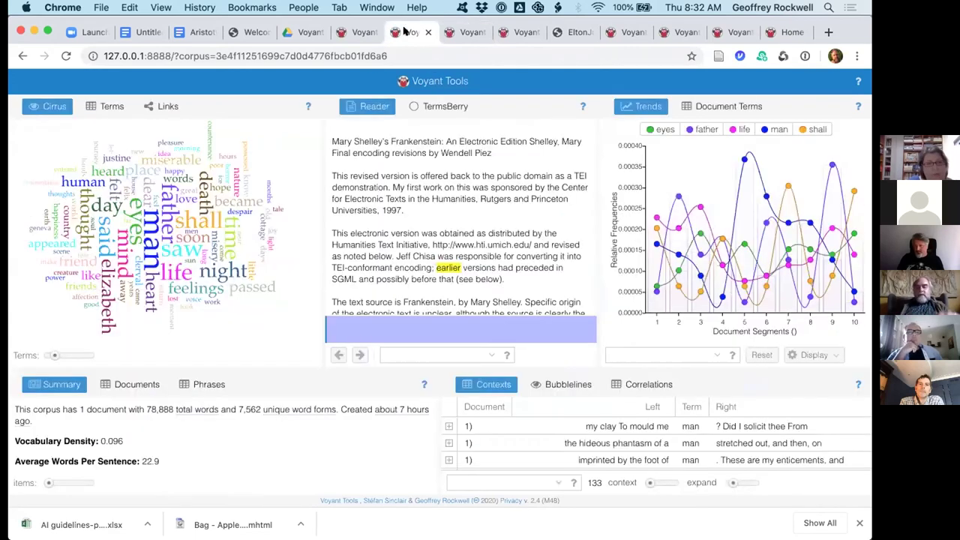
left_click(465, 32)
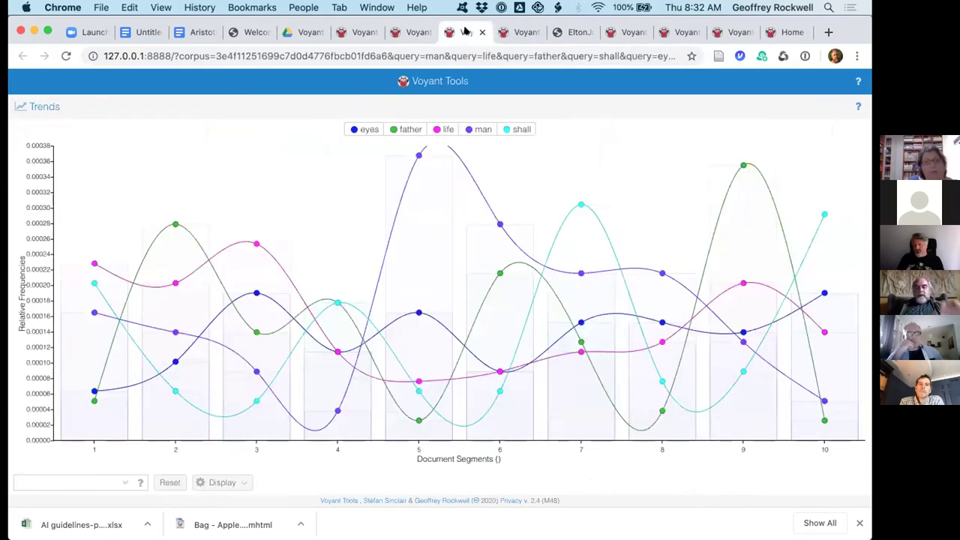
left_click(416, 32)
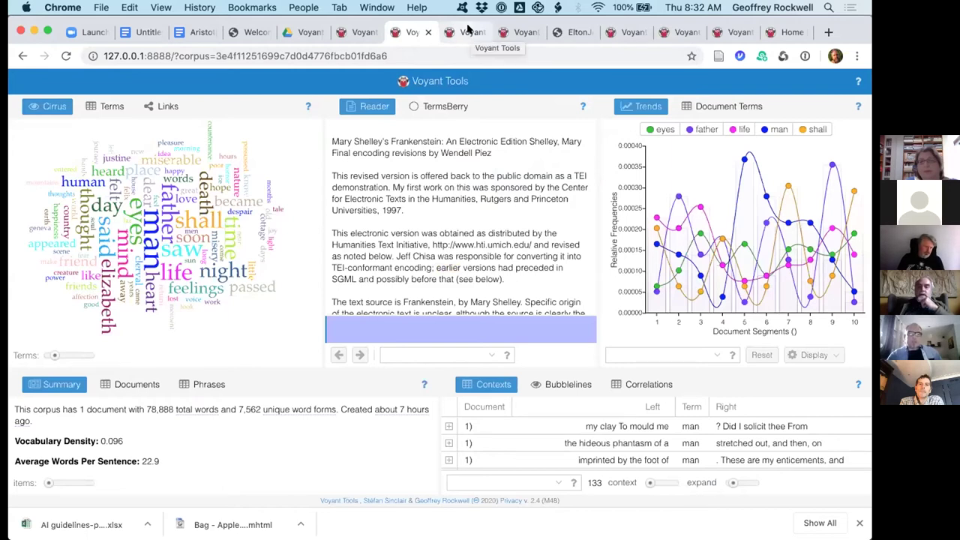
left_click(468, 31)
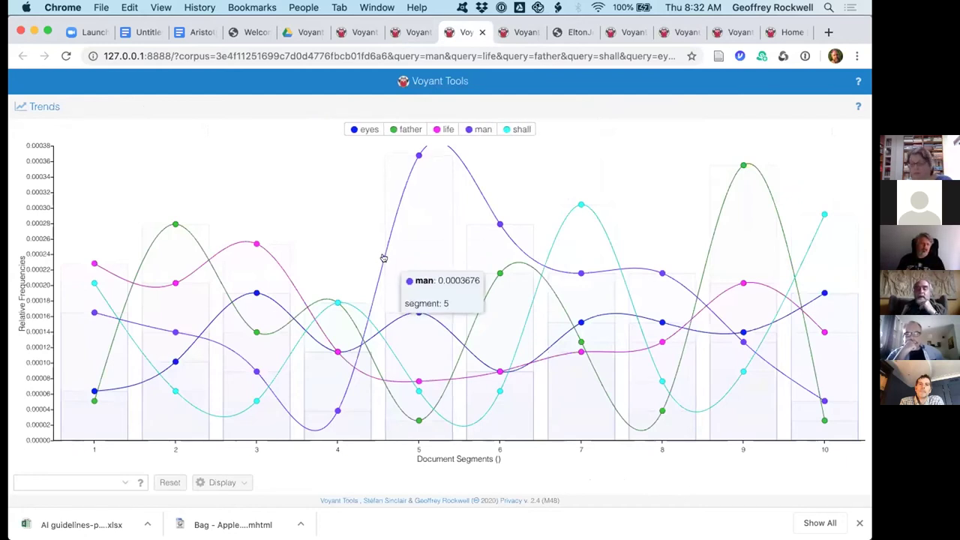
Step: Search for "monster" in the standalone Trends view and plot the wildcard term monster*
left_click(38, 482)
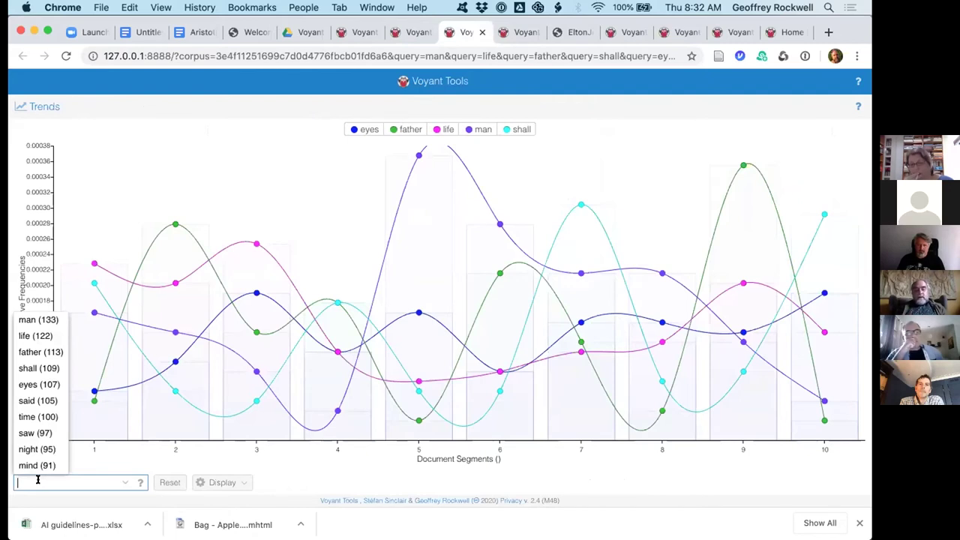
type("monster")
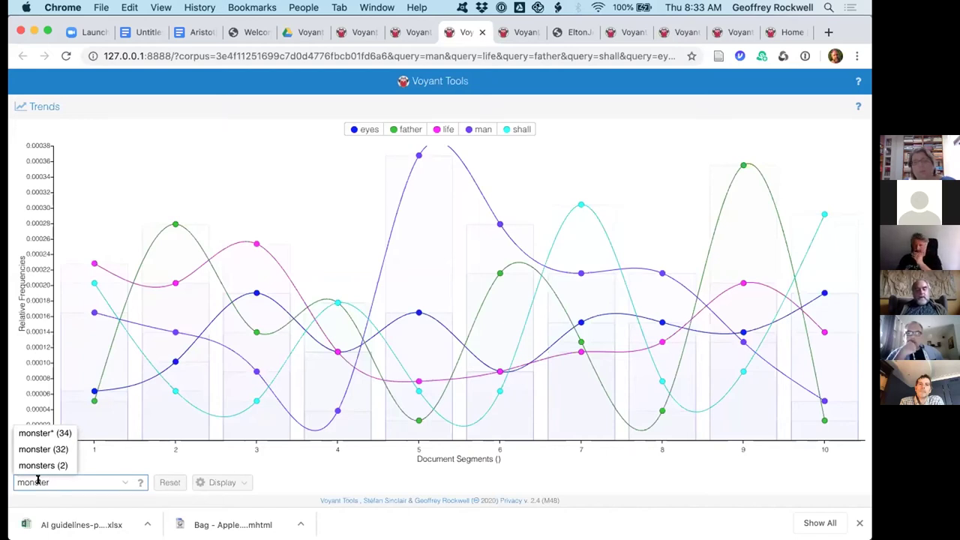
left_click(36, 432)
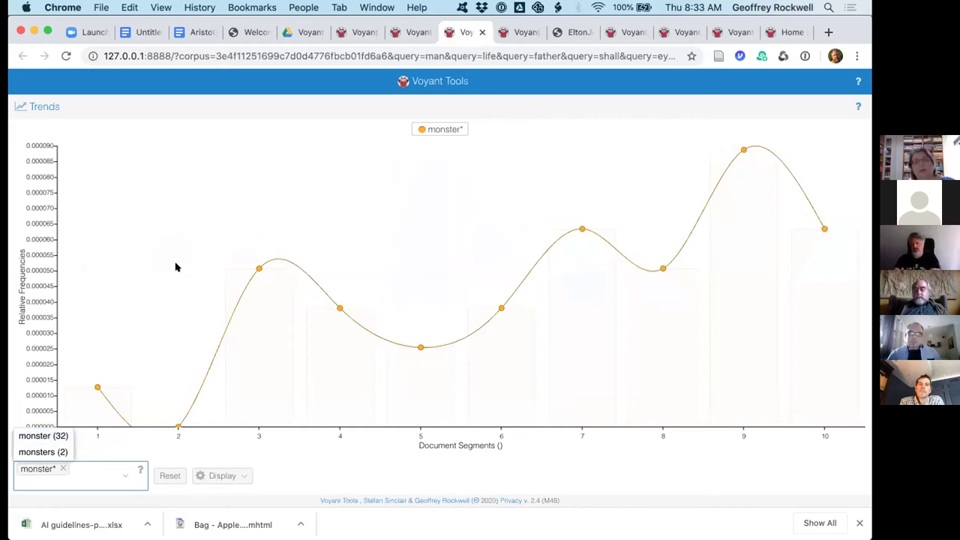
Step: Demonstrate the monster* graph as Area, Columns and Line displays, finishing with Line + Stacked Bar
left_click(237, 475)
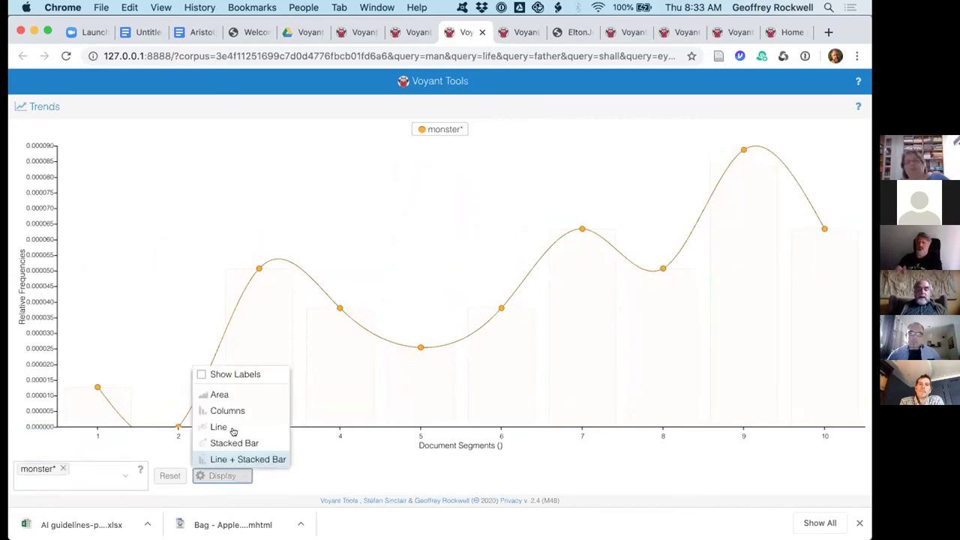
left_click(222, 393)
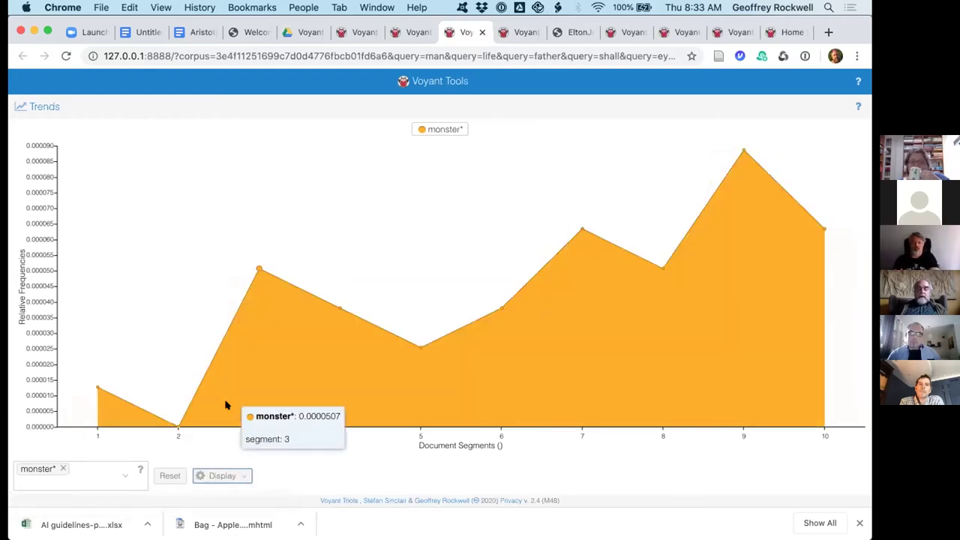
left_click(237, 475)
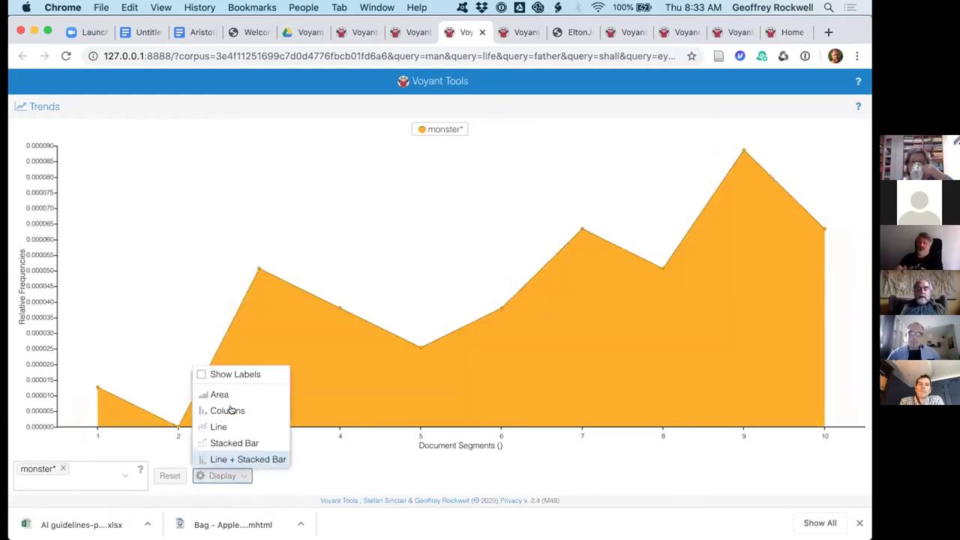
left_click(232, 410)
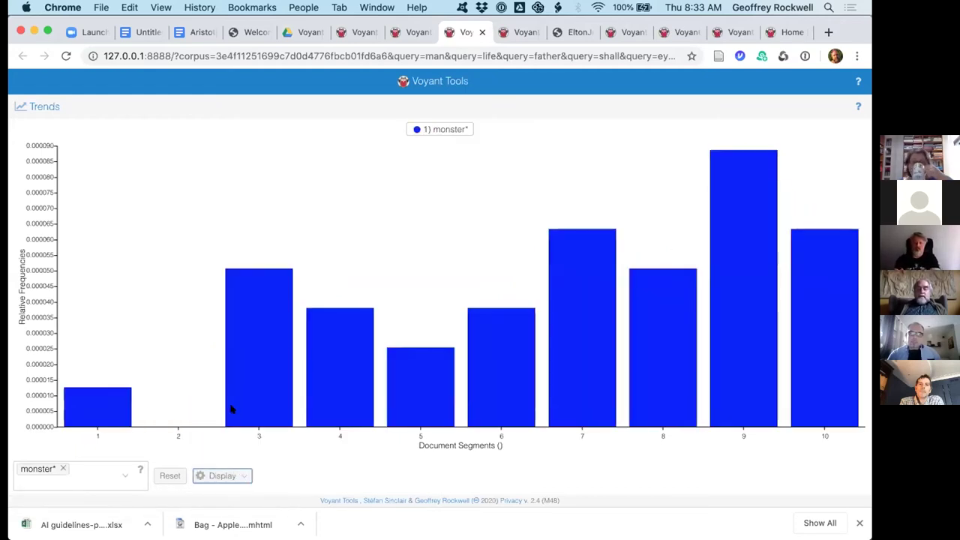
left_click(235, 476)
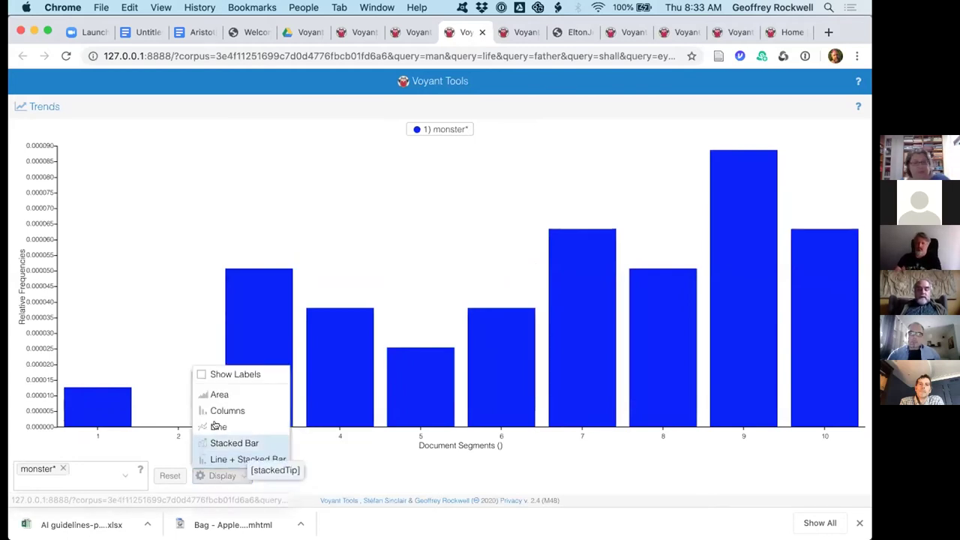
left_click(218, 426)
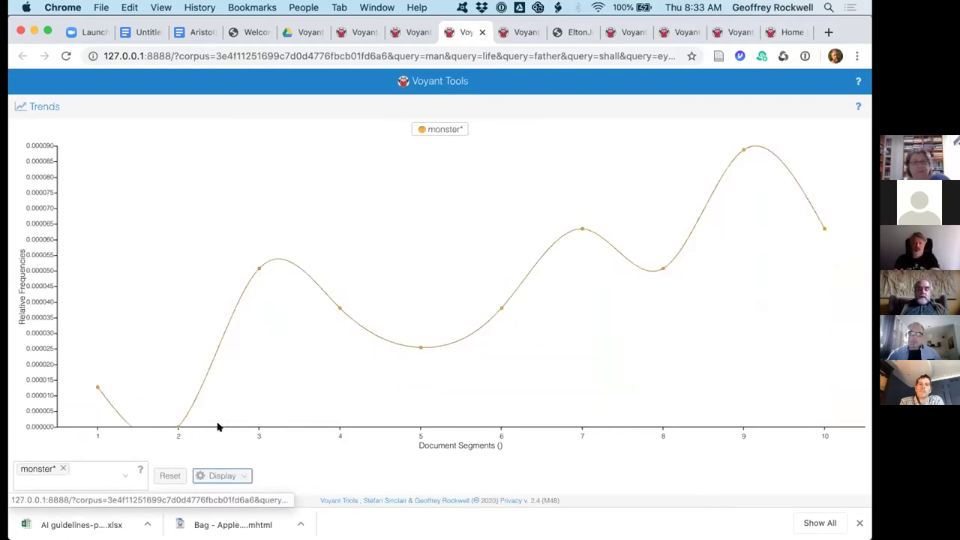
left_click(241, 475)
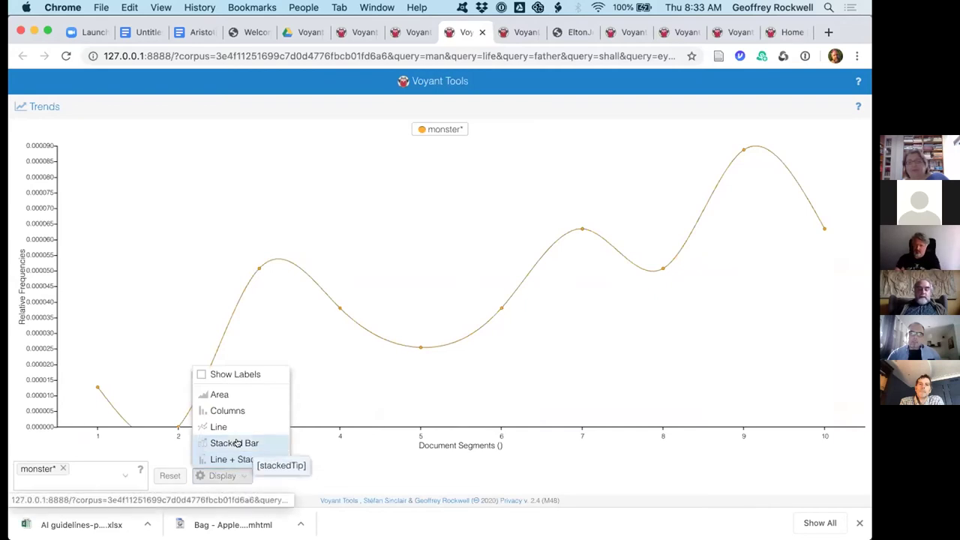
left_click(236, 457)
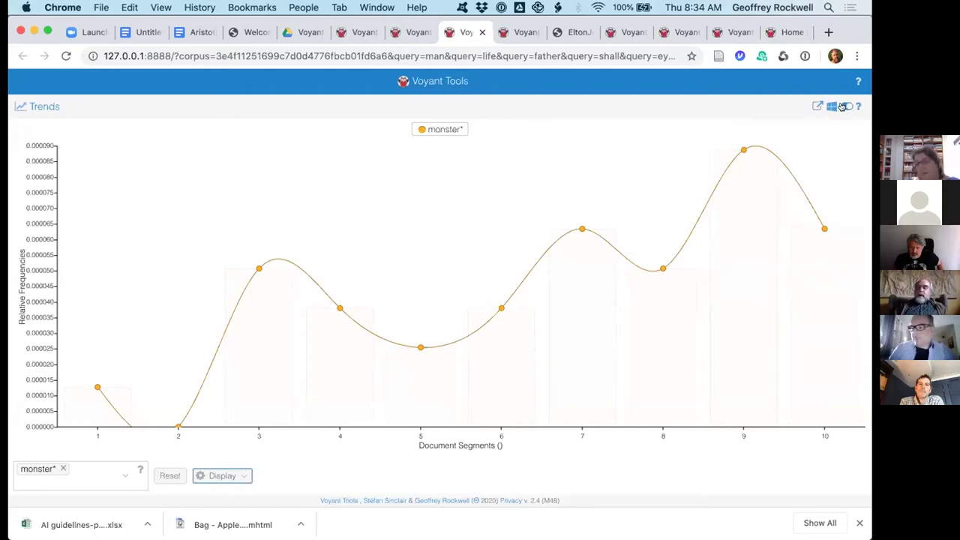
Step: Increase the number of document segments in the Trends options to 20 and apply the change
left_click(844, 107)
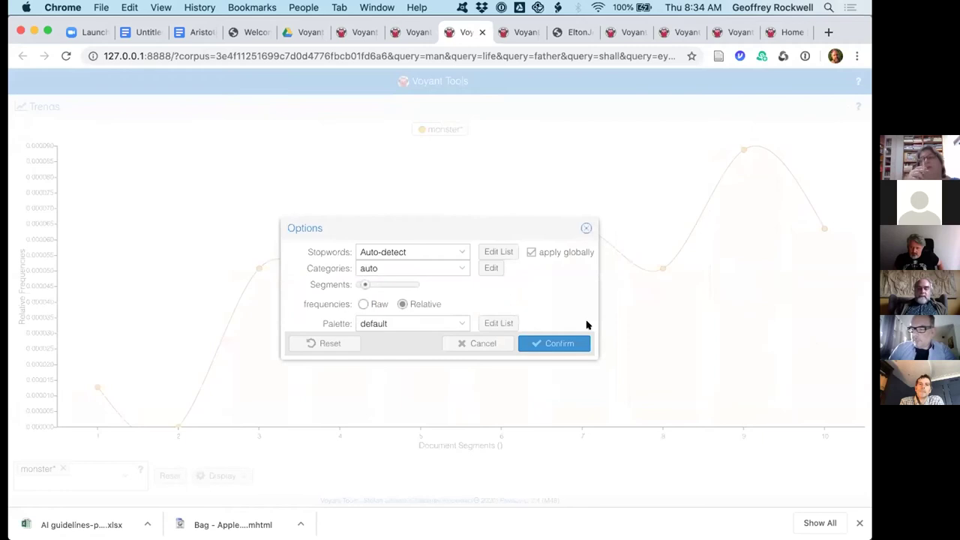
mouse_move(362, 281)
left_click_drag(362, 281, 367, 280)
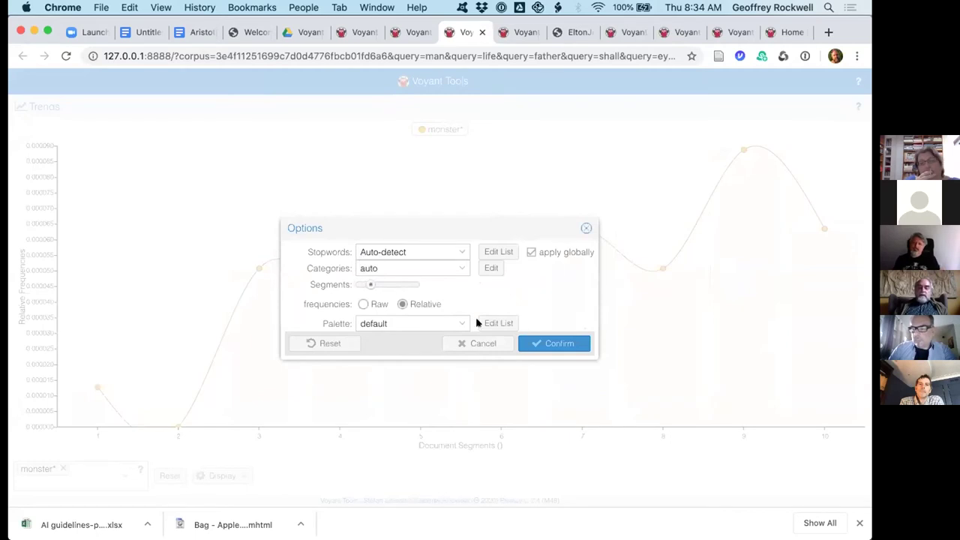
left_click(551, 343)
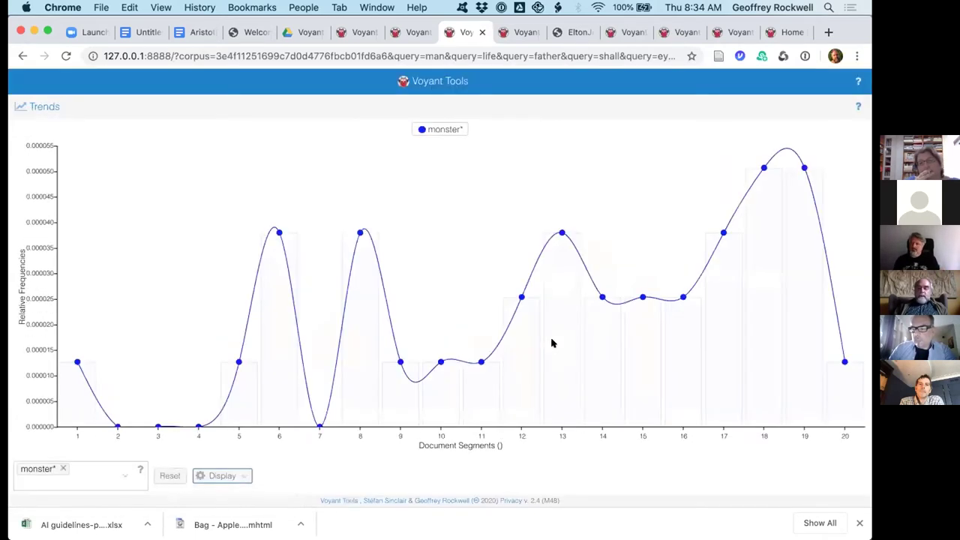
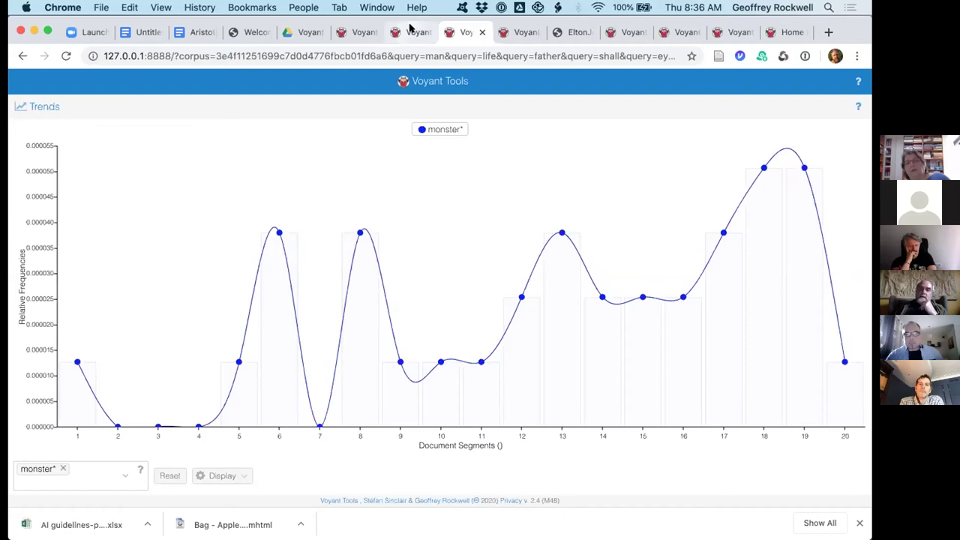
Step: Return to the multi-panel Frankenstein default view and look over its panels
key("ctrl+shift+Tab")
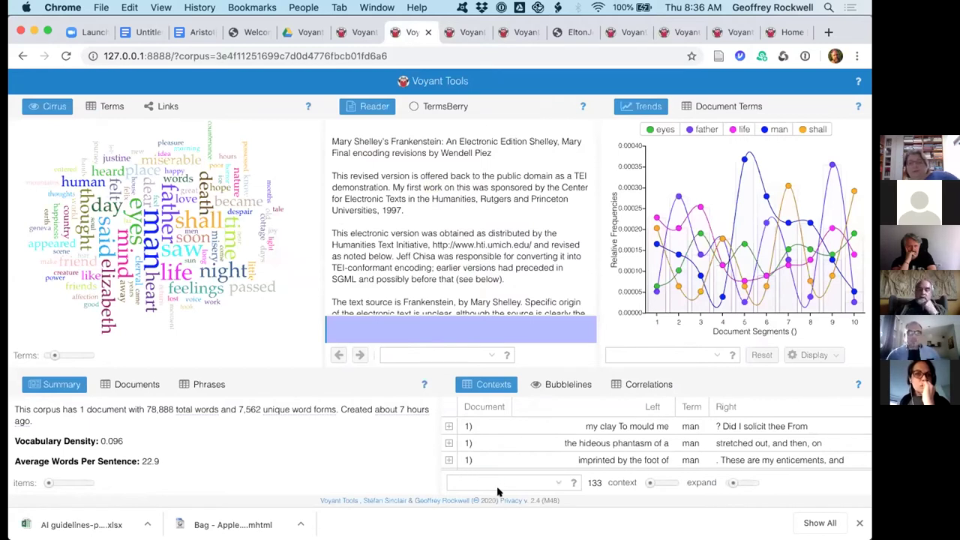
mouse_move(663, 281)
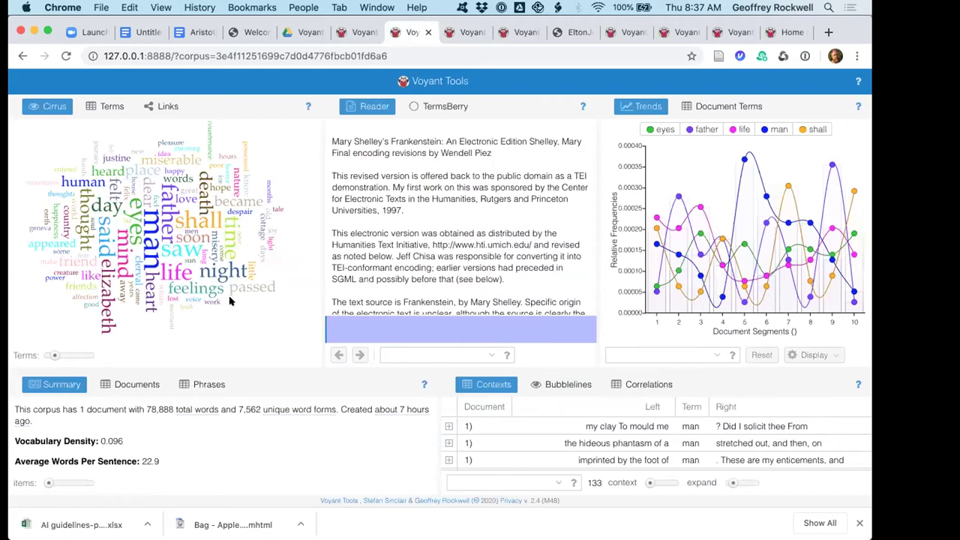
Step: Plot only the Cirrus word man in Trends and inspect its distribution across the document segments
left_click(149, 228)
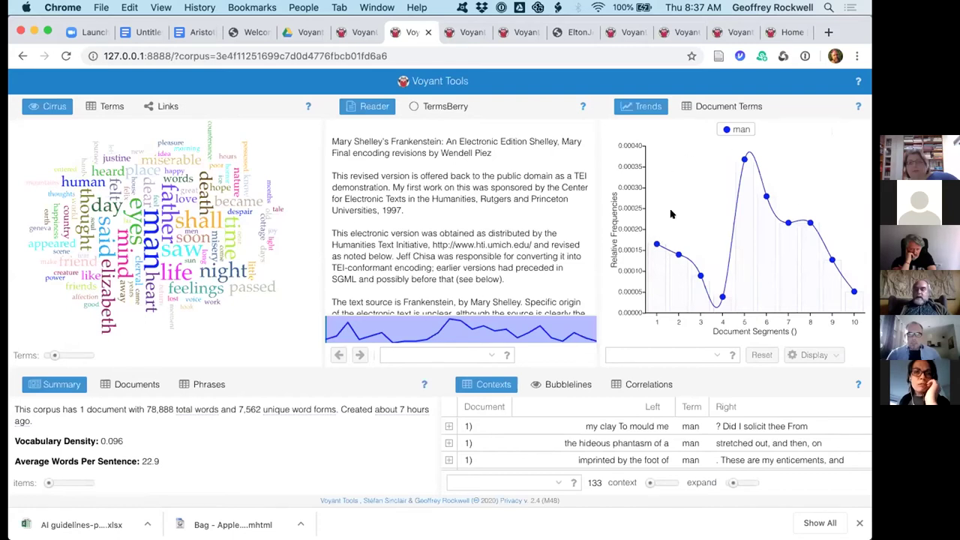
mouse_move(697, 262)
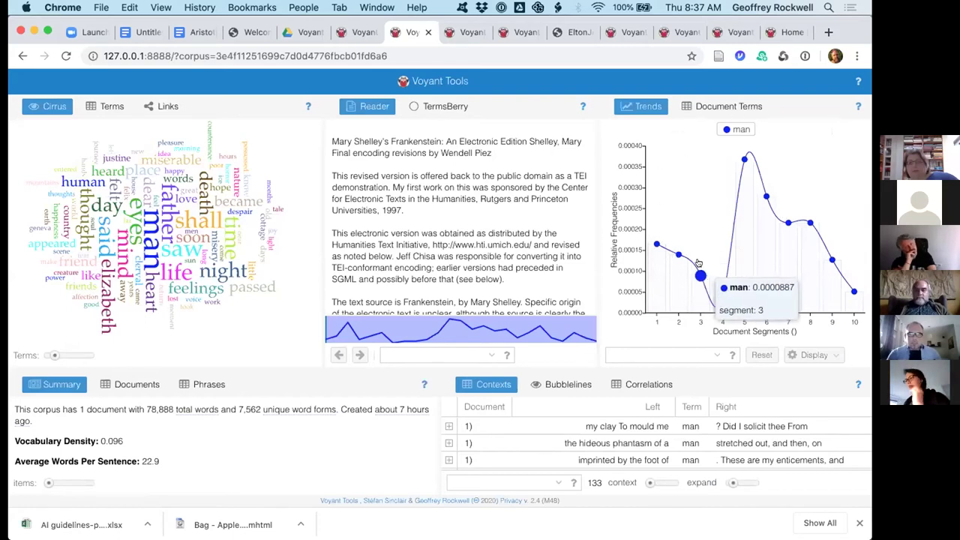
mouse_move(349, 324)
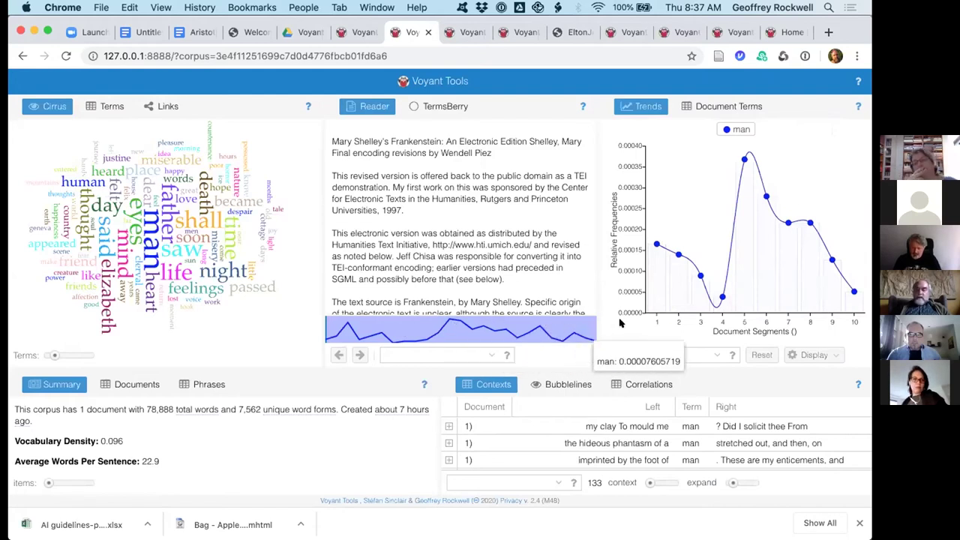
mouse_move(740, 159)
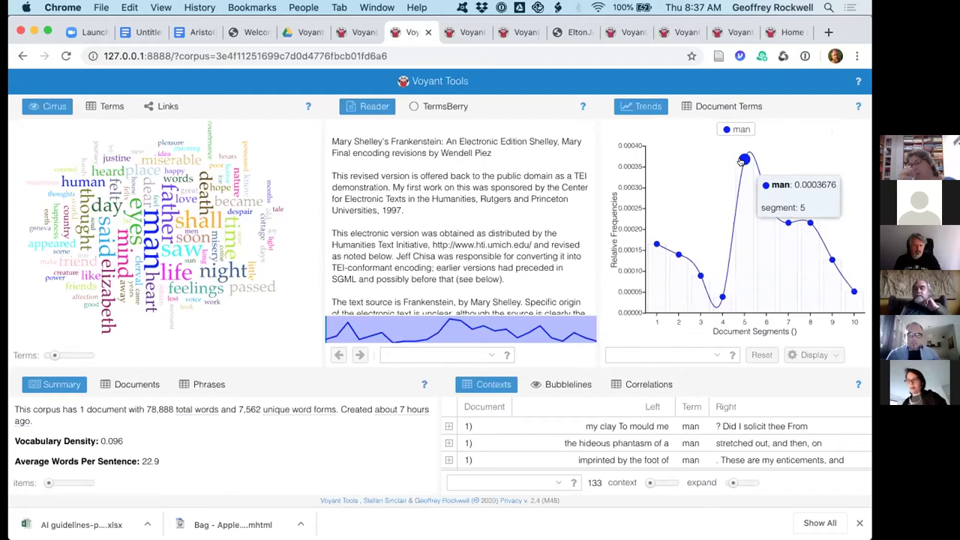
Step: Jump the Reader to segment 5 of the man trend and to the first two man occurrences in Contexts
left_click(742, 161)
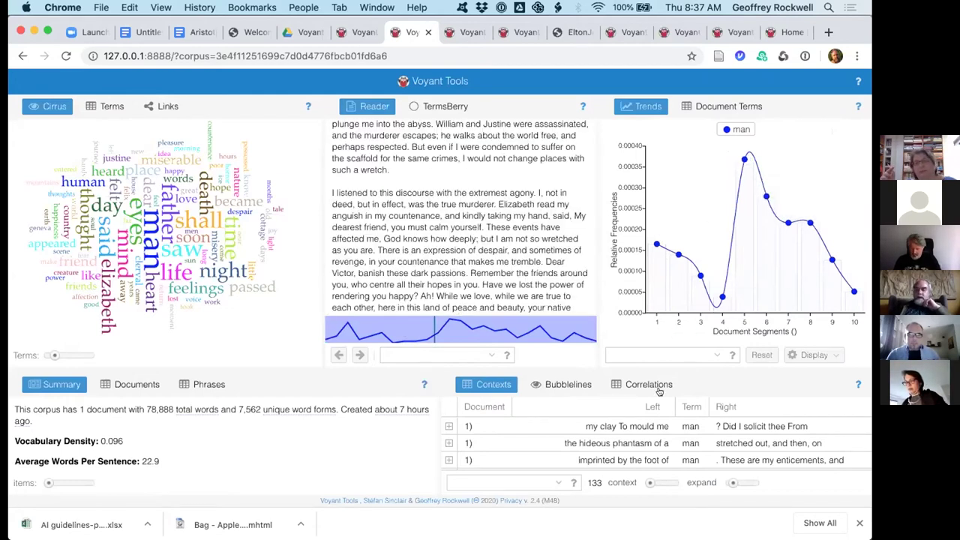
left_click(626, 426)
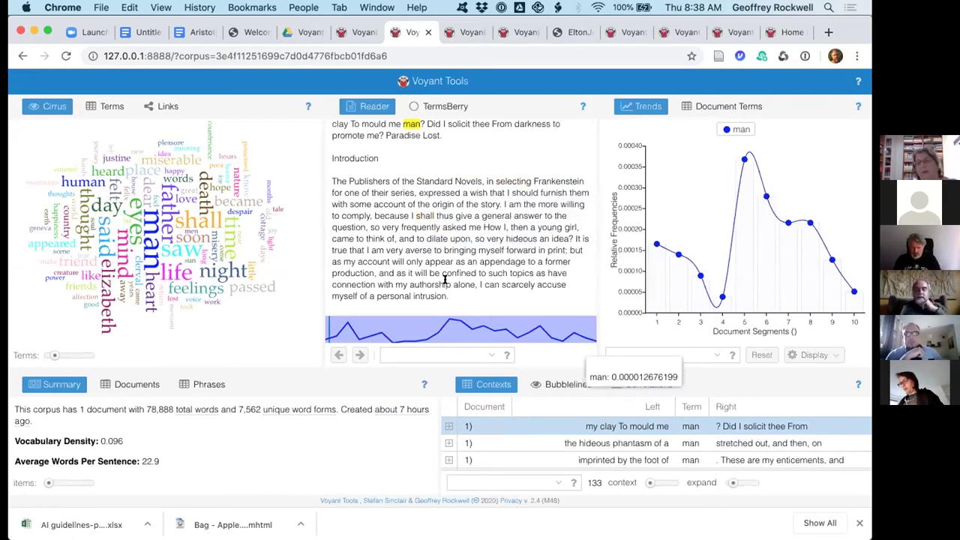
left_click(621, 442)
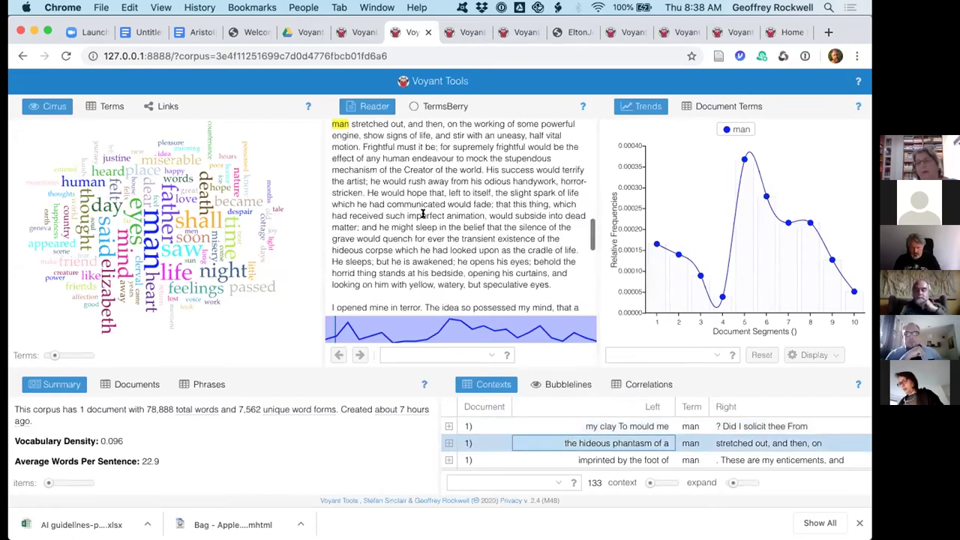
Step: Explore the words phantasm and success from the Reader passage, updating the linked panels and leaving success selected
scroll(488, 187, "up", 1)
left_click(529, 145)
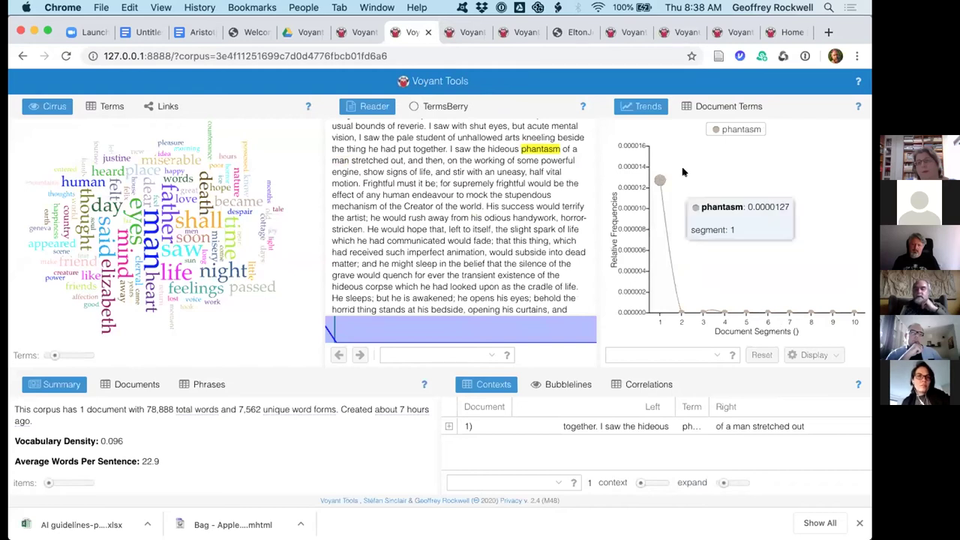
left_click(651, 384)
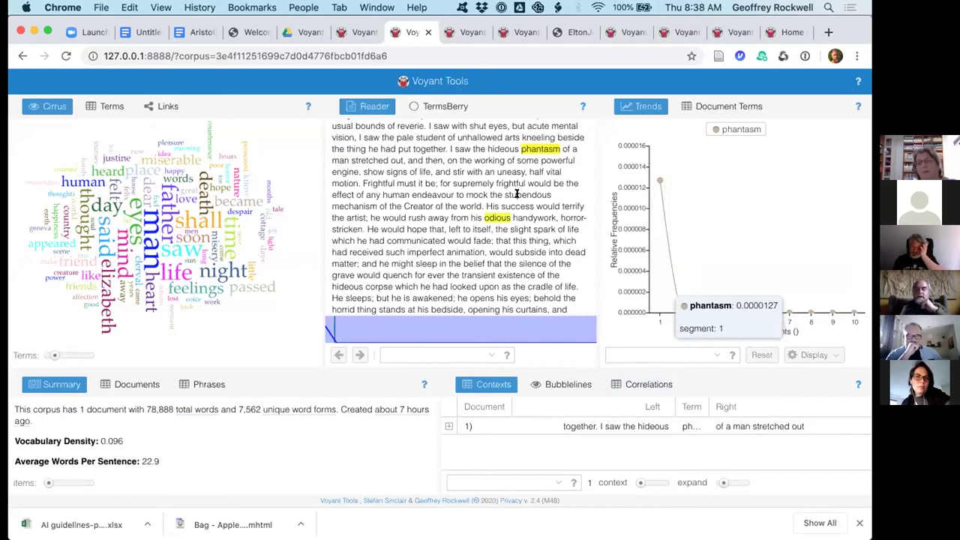
left_click(511, 206)
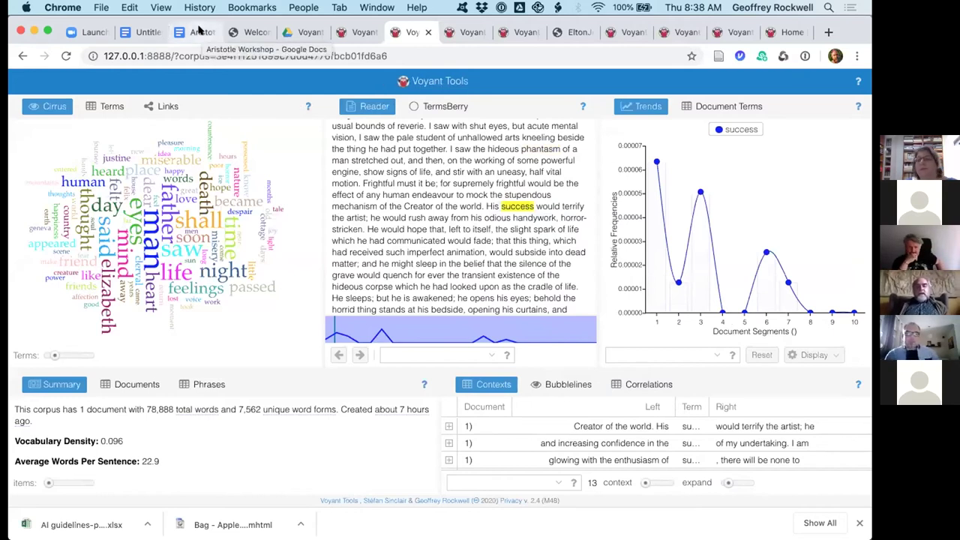
Step: Consult the Aristotle Workshop outline in Google Docs, and export the Frankenstein Links graph as a URL to its own view
left_click(199, 32)
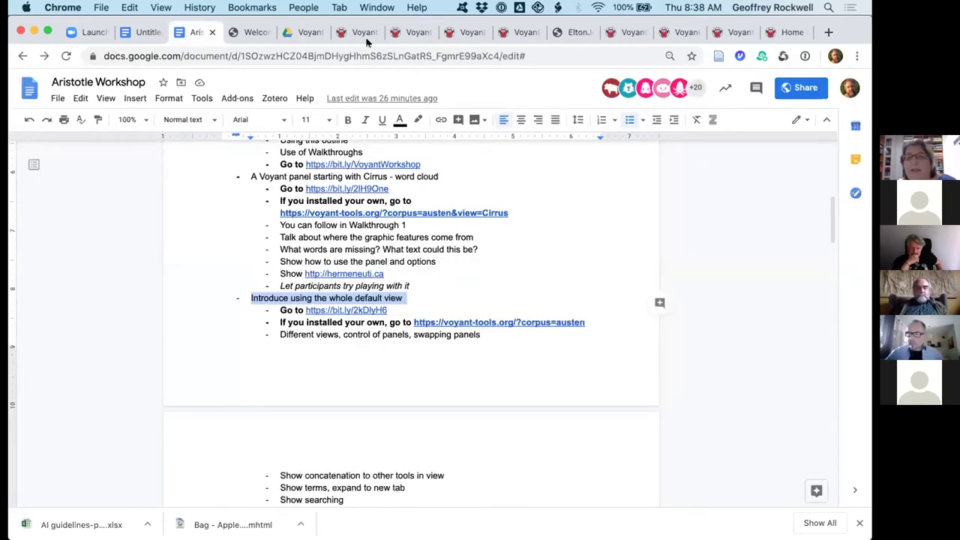
left_click(403, 32)
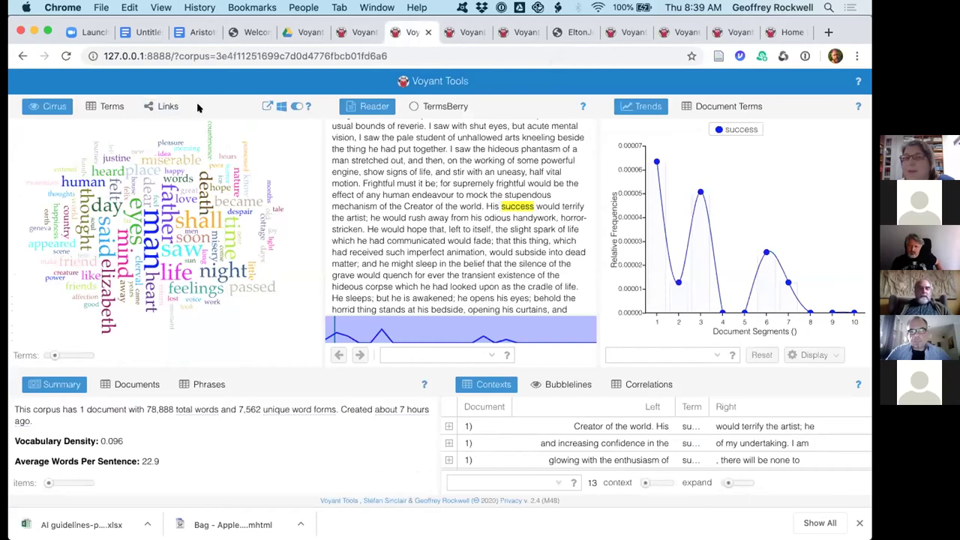
left_click(159, 107)
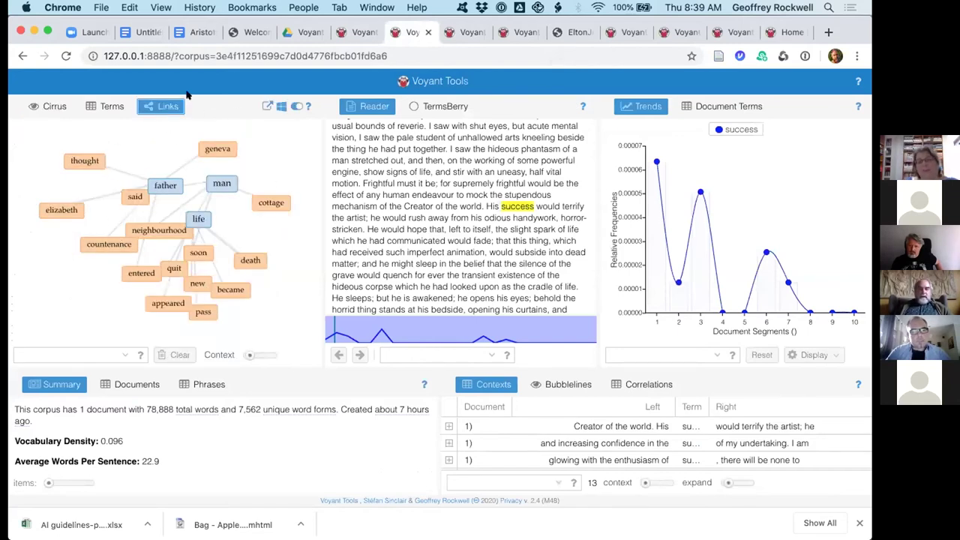
left_click(266, 107)
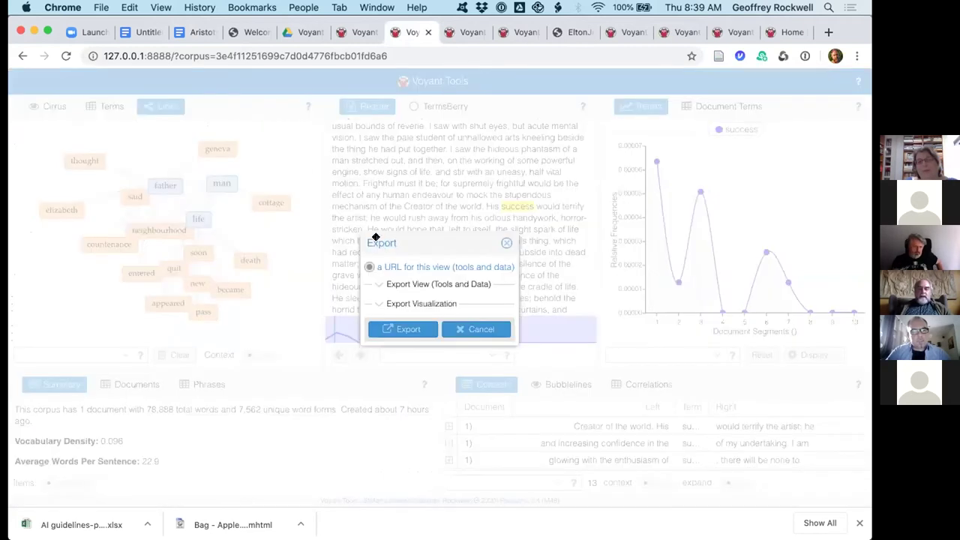
left_click(413, 267)
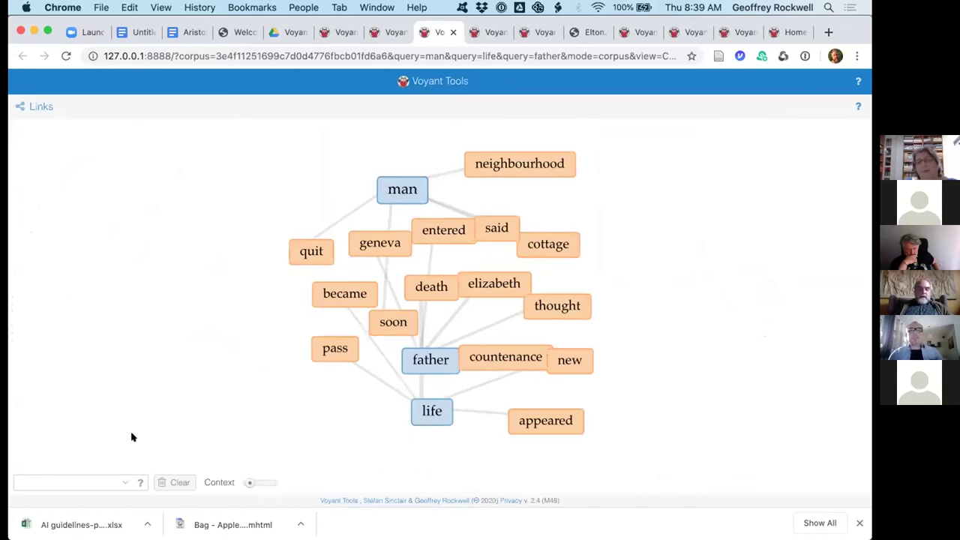
Step: Search for monster in the standalone Links view and add the exact term to the graph
left_click(80, 482)
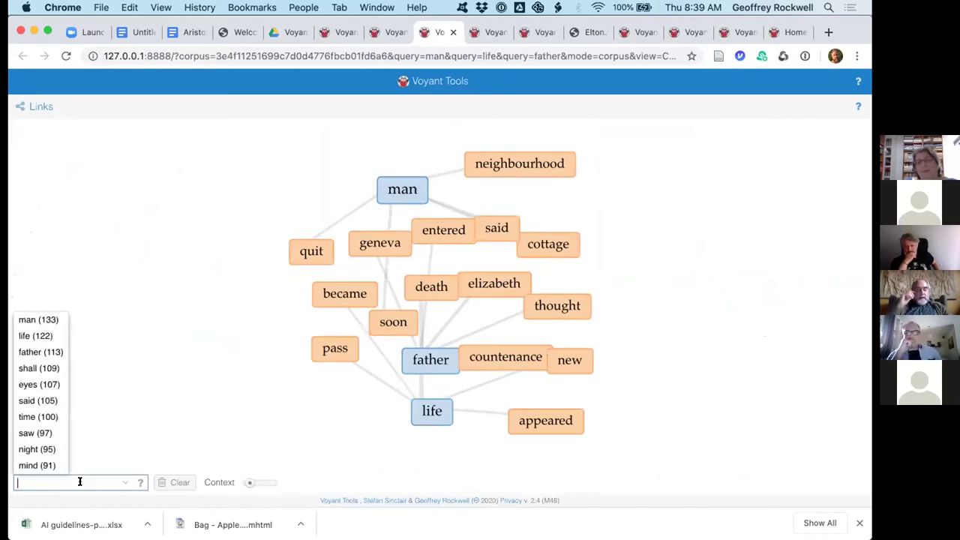
type("mon")
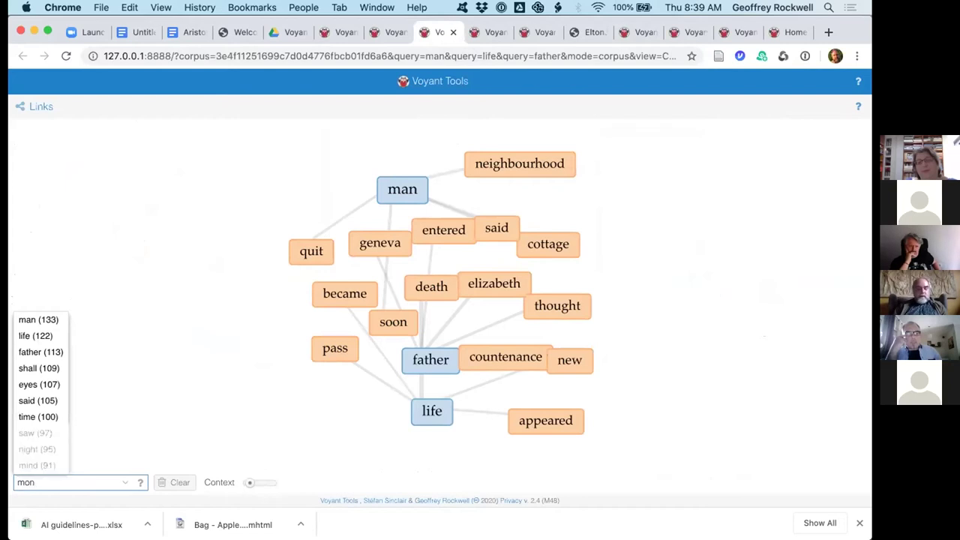
type("ster")
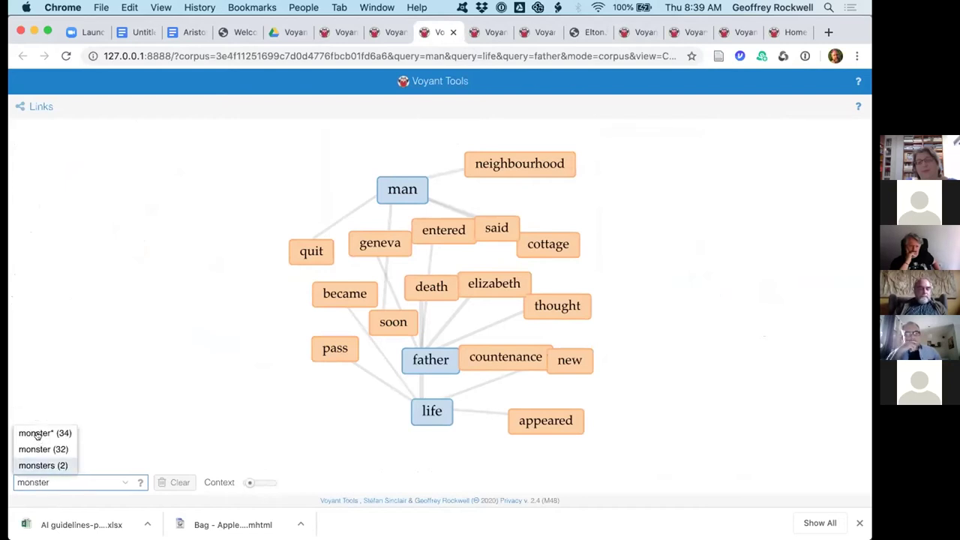
left_click(35, 448)
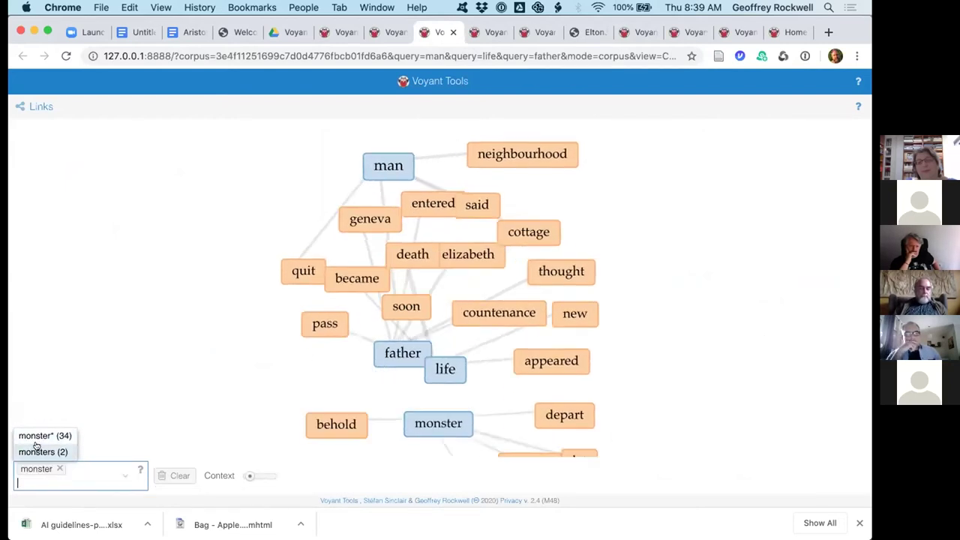
Step: Clear all terms from the Links graph and graph only the exact term monster
left_click(161, 477)
left_click(66, 469)
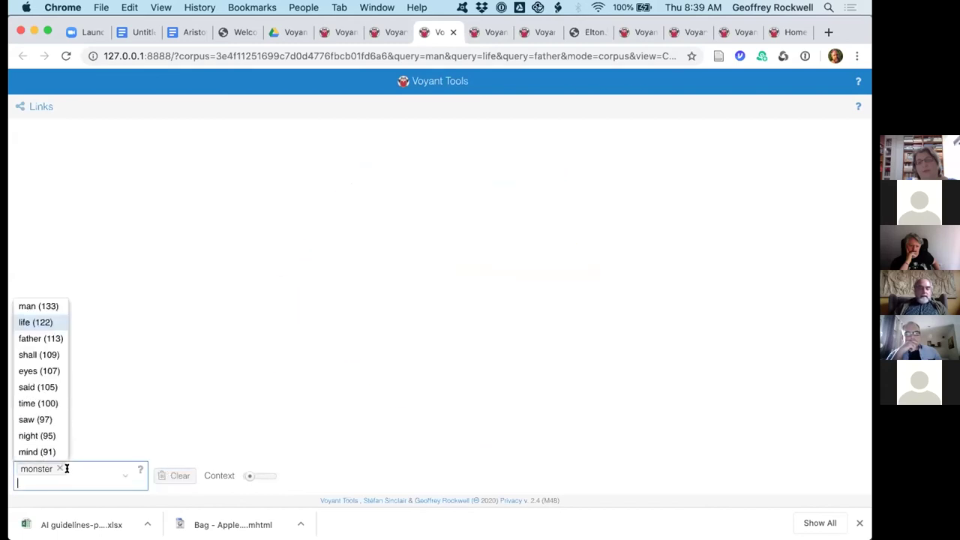
left_click(59, 468)
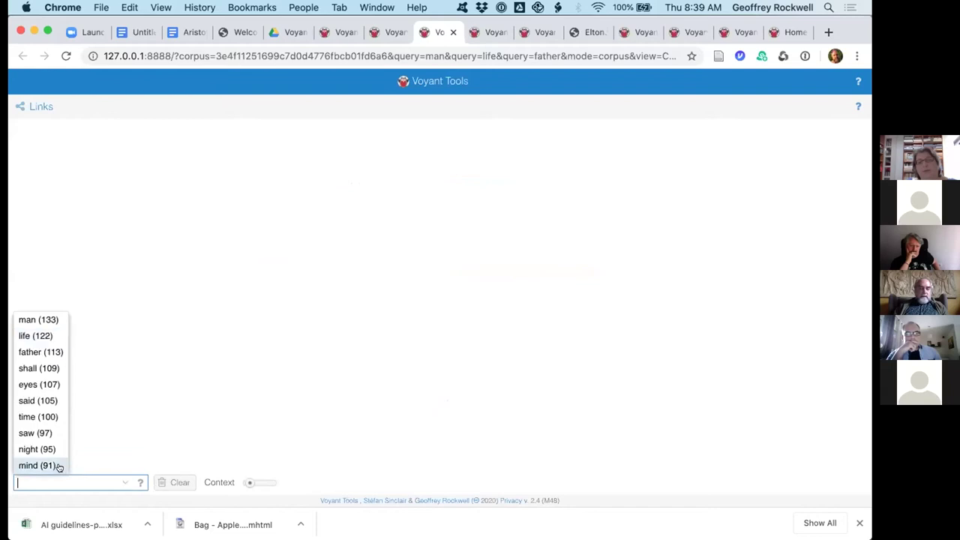
key("Escape")
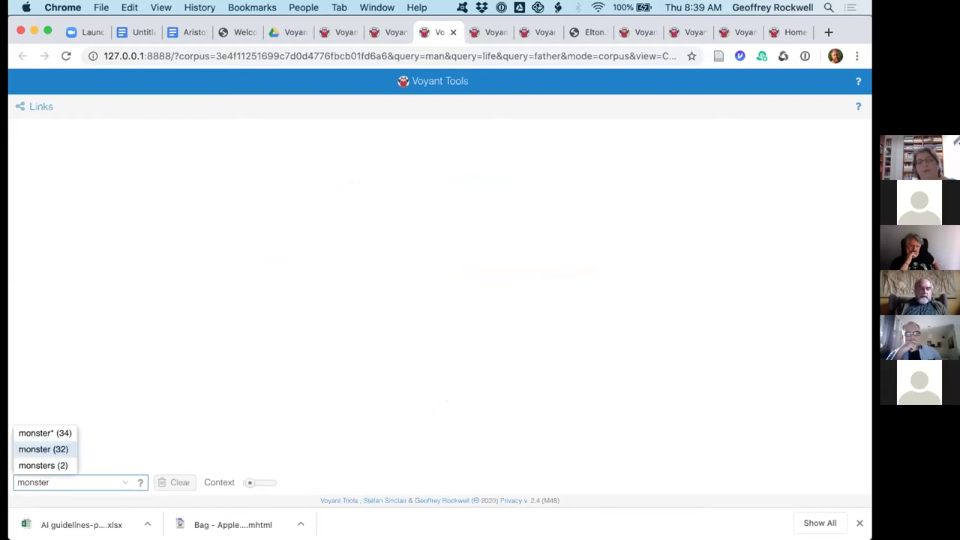
left_click(41, 449)
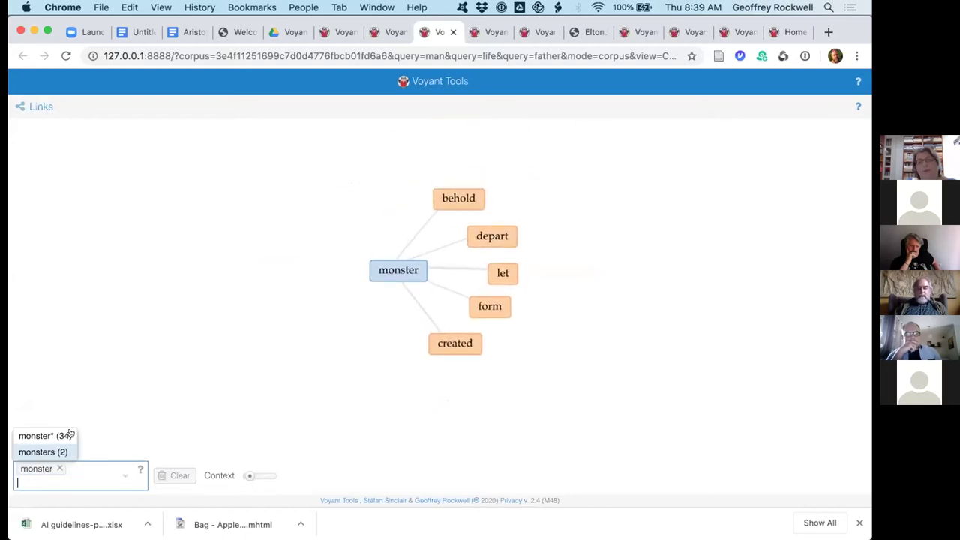
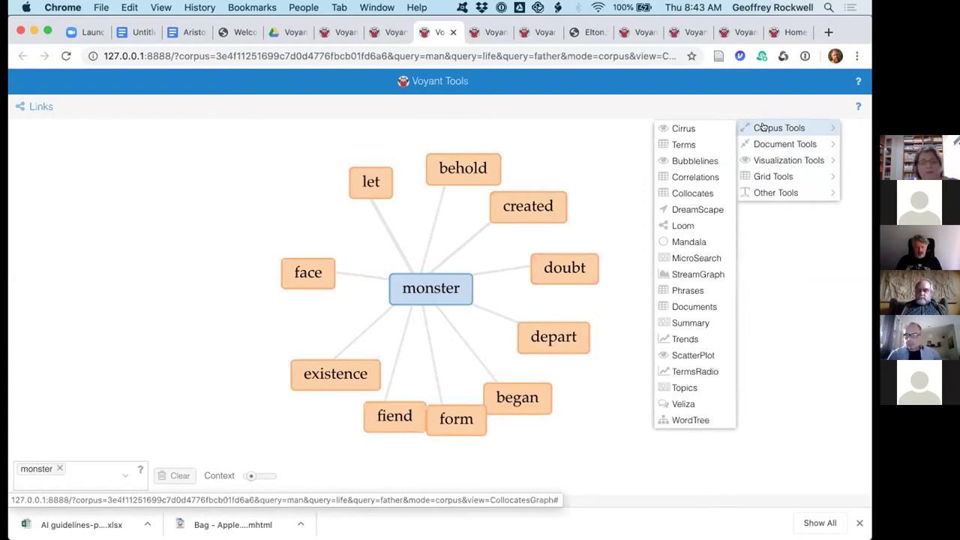
Step: Replace Links with the WordTree corpus tool and root the tree at the exact term monster
left_click(683, 420)
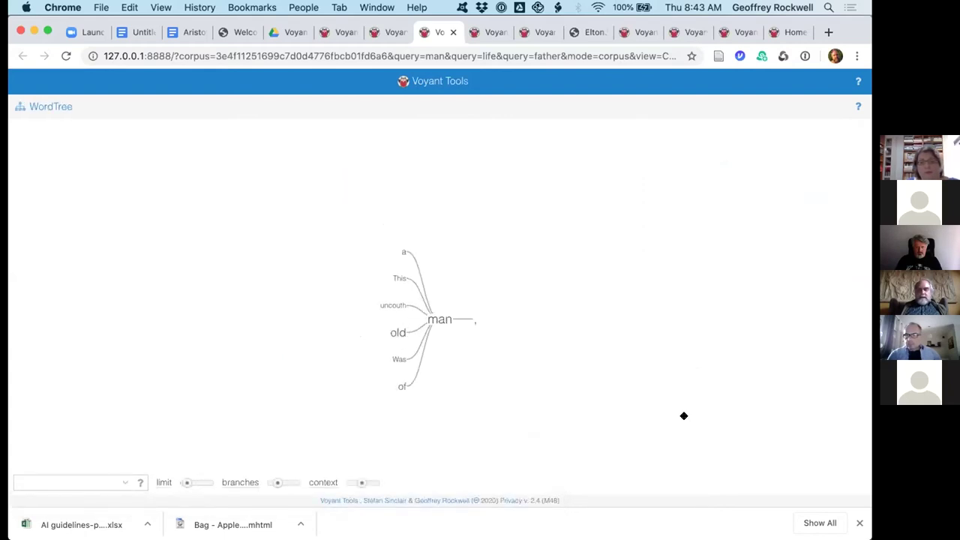
left_click(68, 481)
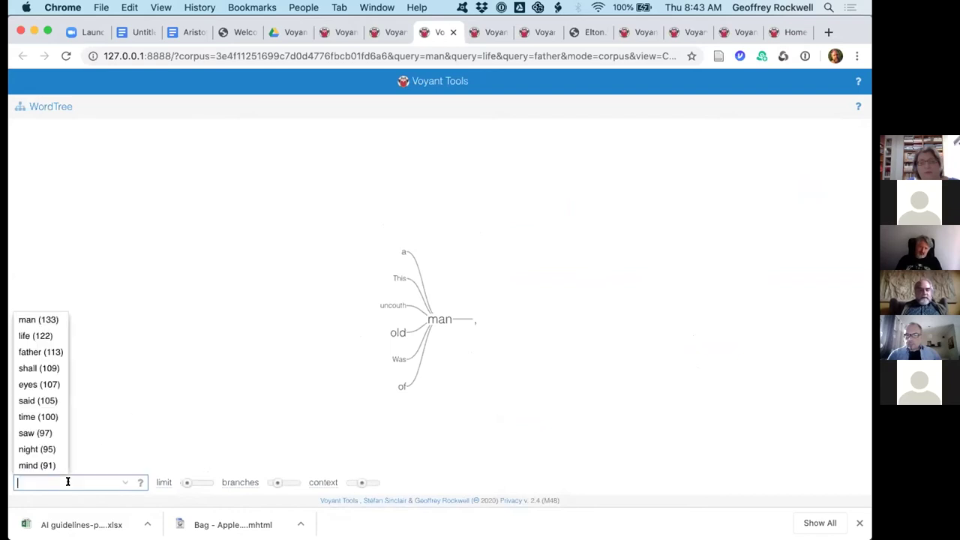
type("monster")
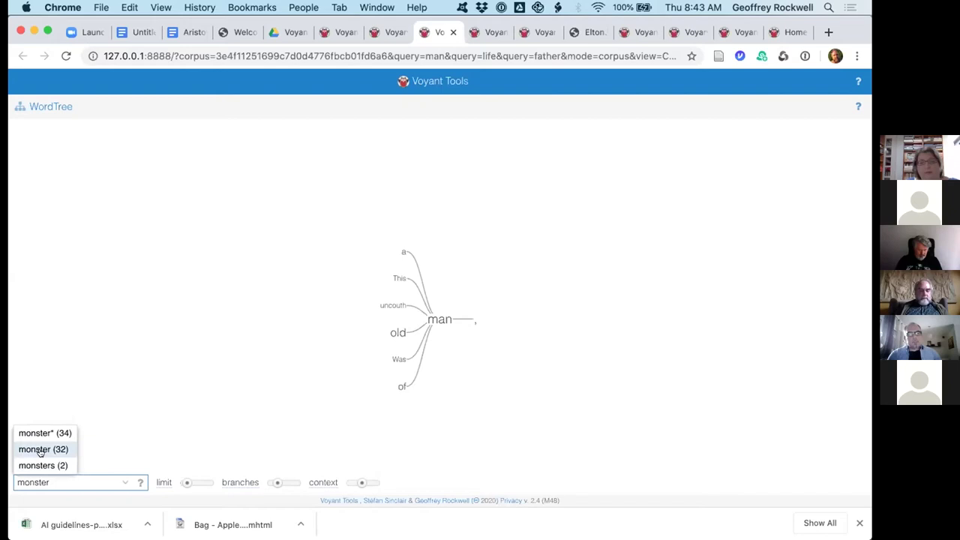
left_click(41, 449)
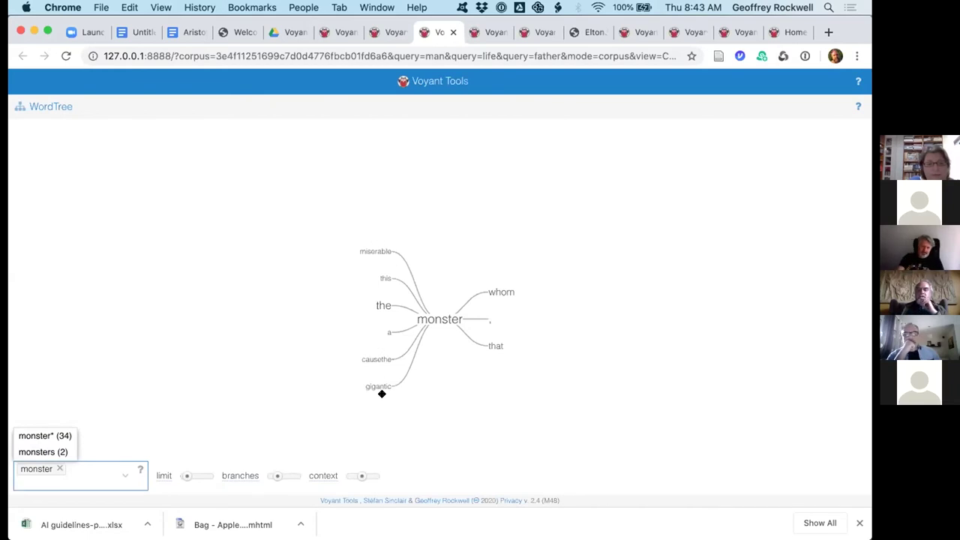
Step: Expand the miserable, that, gigantic and whom branches of the monster word tree to explore their phrases
left_click(371, 249)
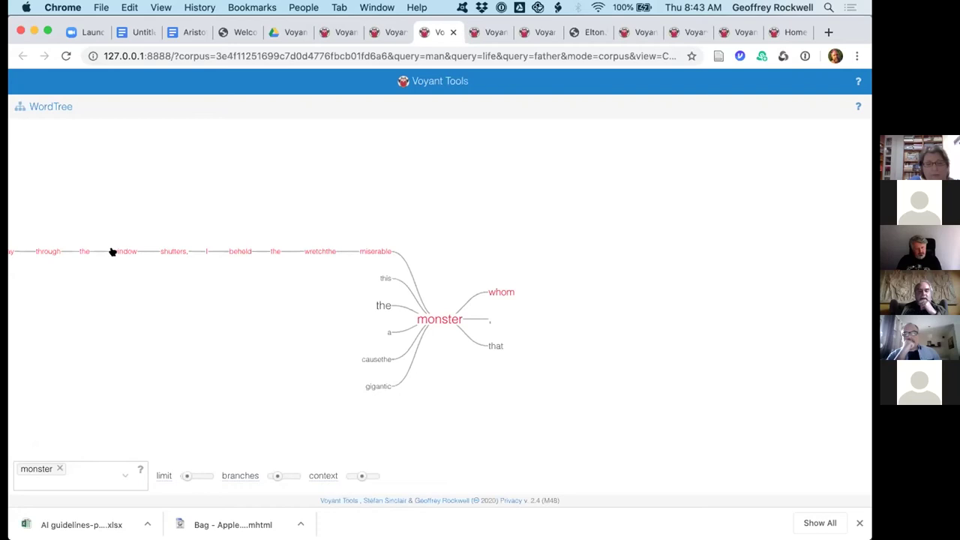
left_click(493, 346)
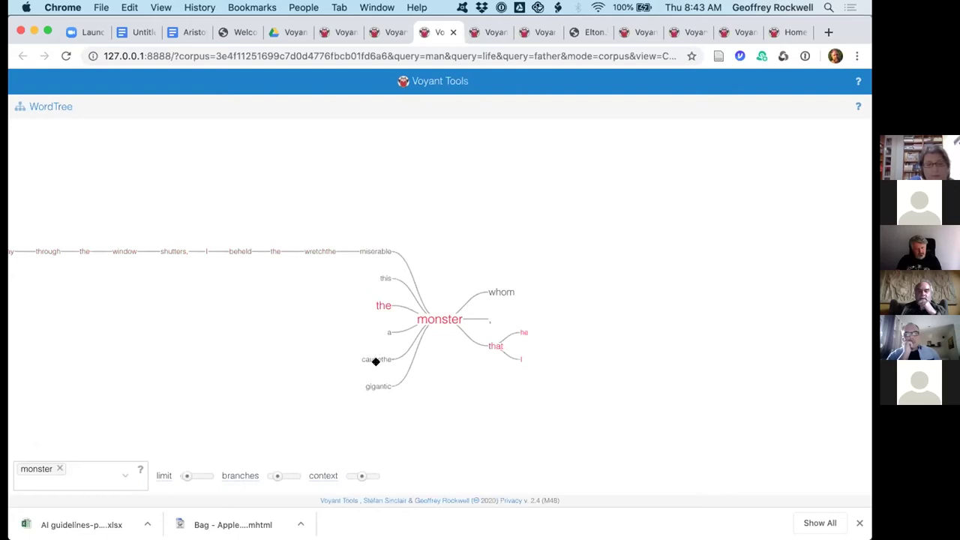
left_click(375, 386)
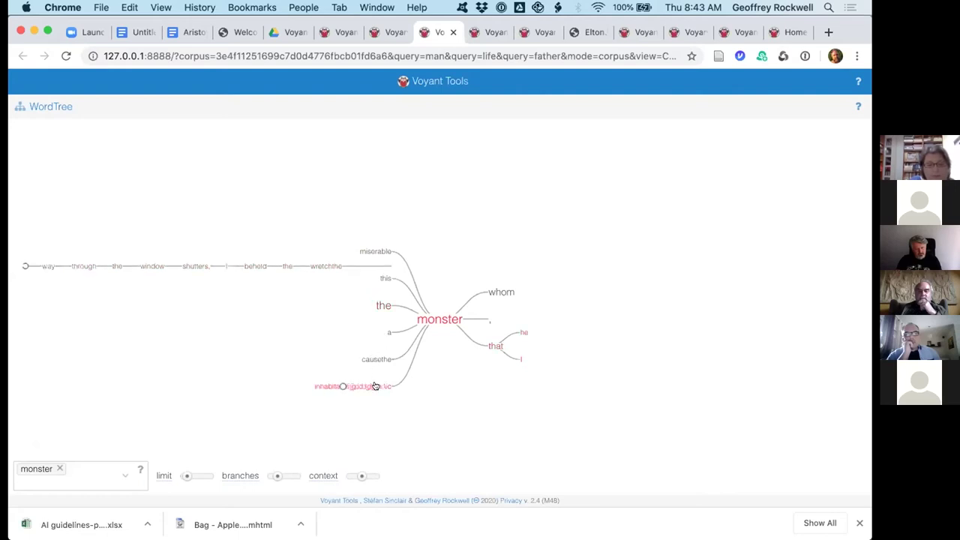
left_click(492, 292)
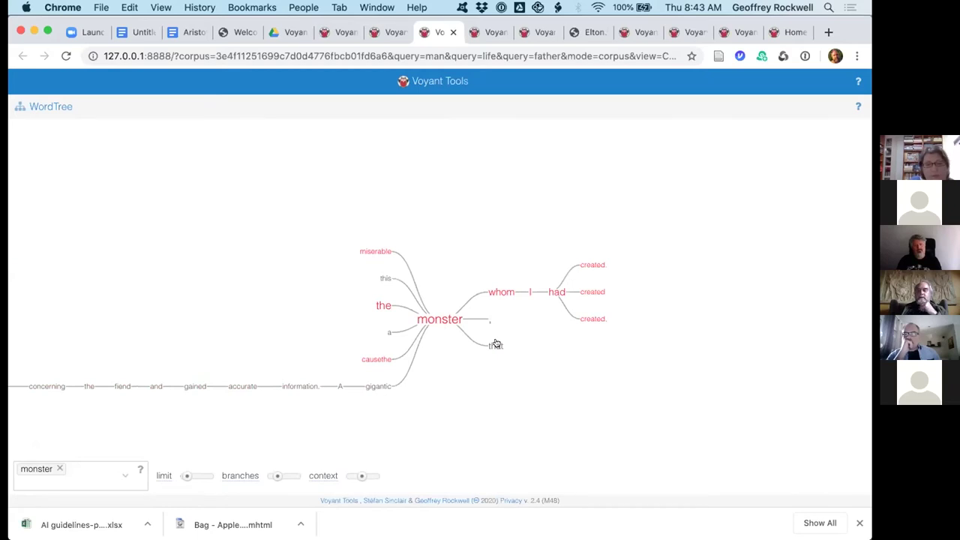
mouse_move(495, 343)
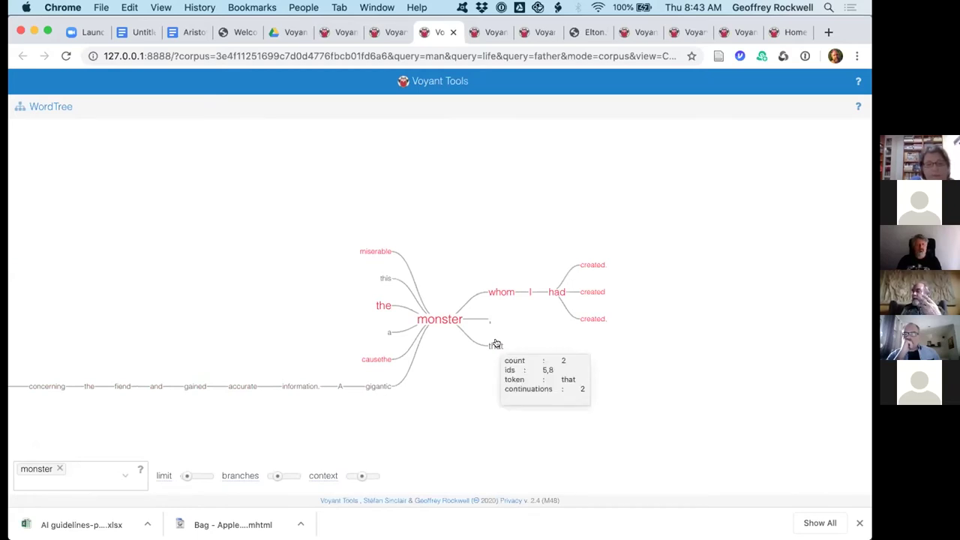
Step: Replace WordTree with the Collocates corpus tool, filter it to the exact term monster, and look through the collocates
mouse_move(792, 86)
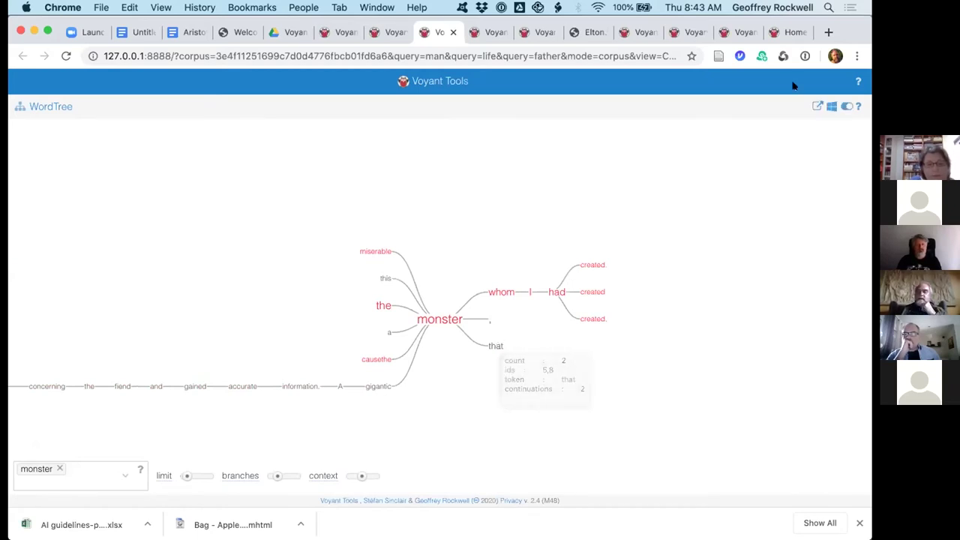
left_click(829, 107)
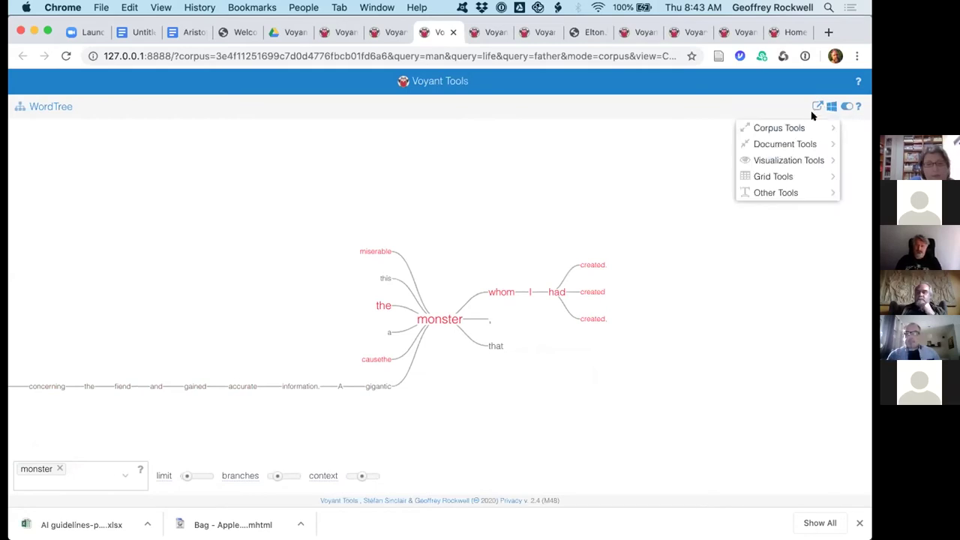
mouse_move(789, 127)
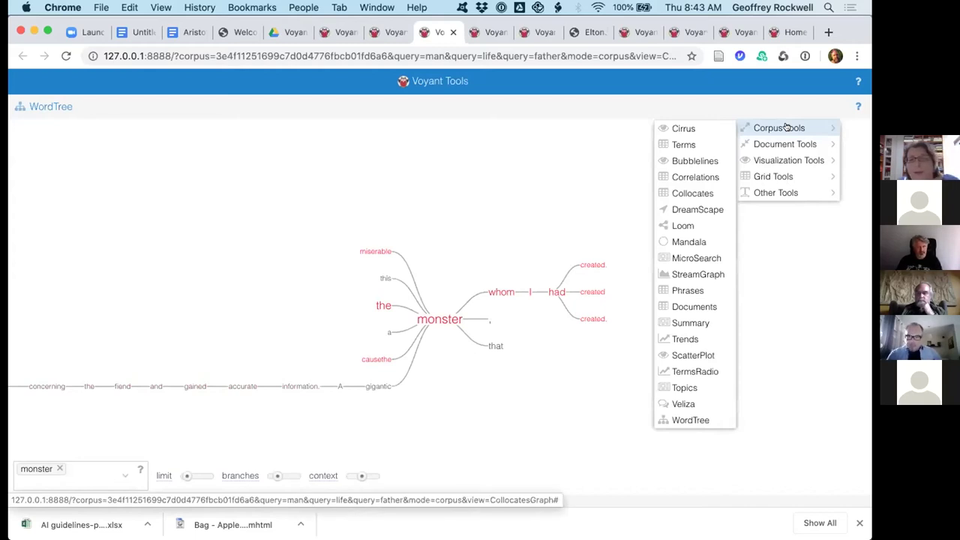
left_click(694, 192)
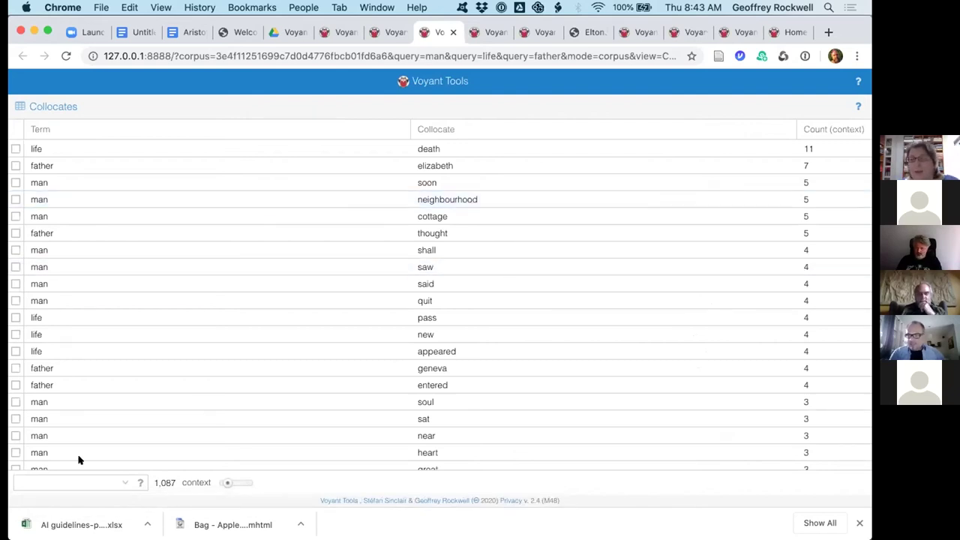
left_click(63, 482)
type("monster")
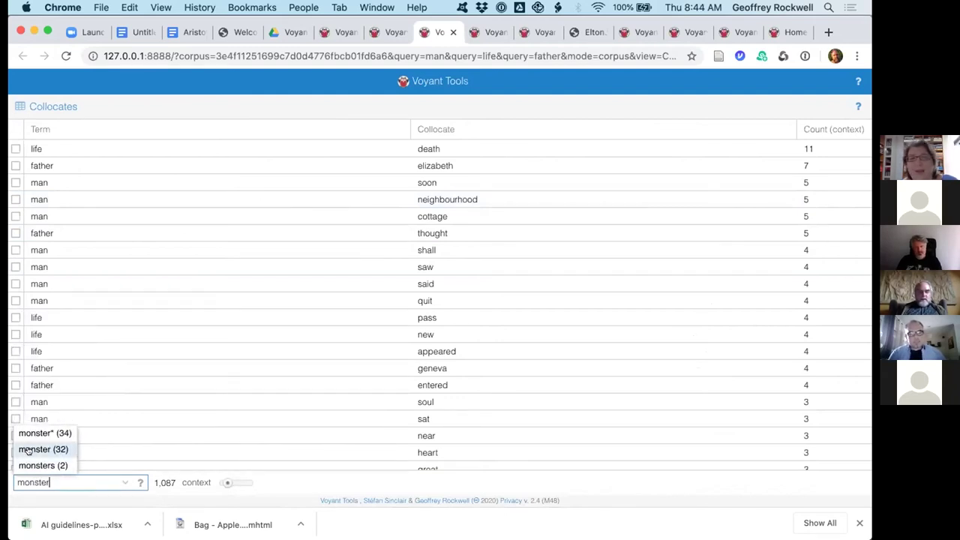
left_click(27, 449)
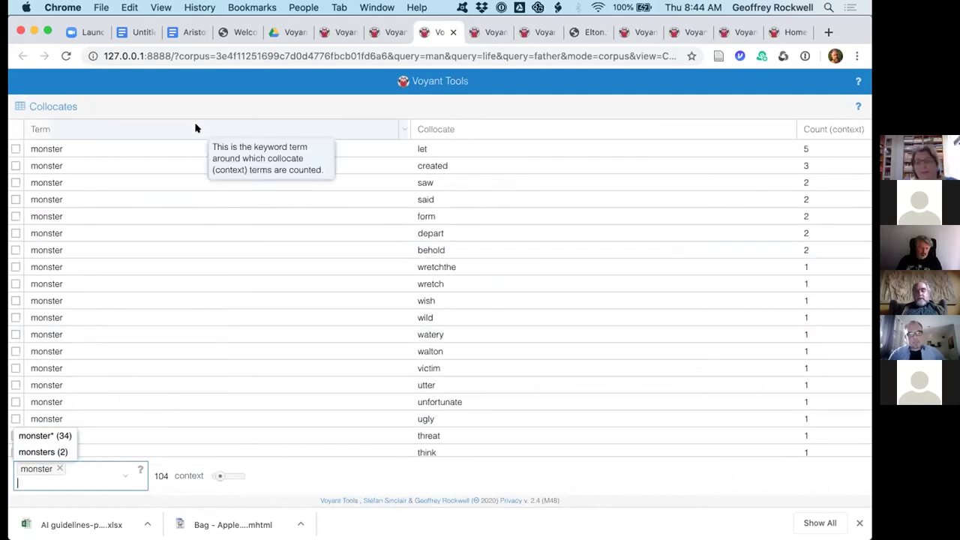
scroll(208, 240, "down", 3)
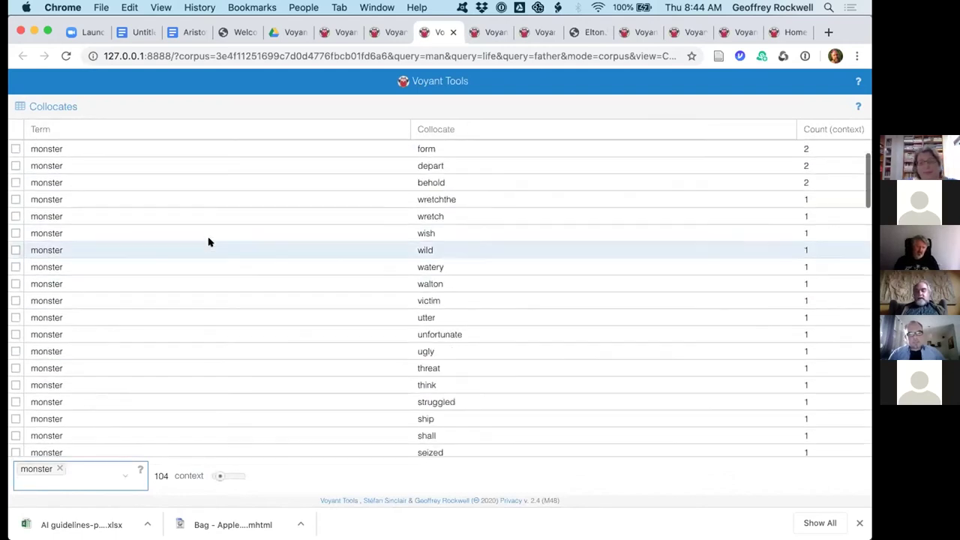
scroll(208, 240, "up", 3)
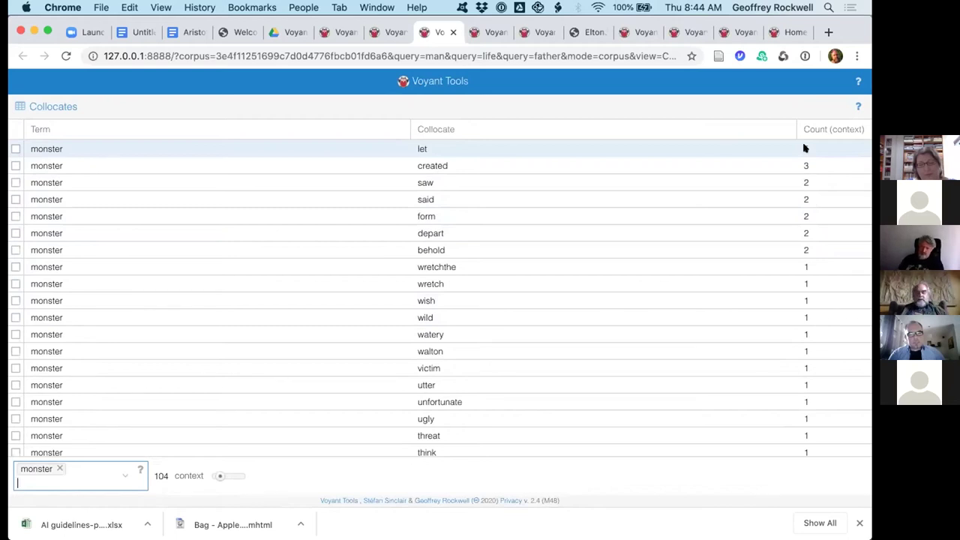
Step: Select the word show in the Reader of the default Frankenstein view, and return to the standalone Collocates view
left_click(389, 30)
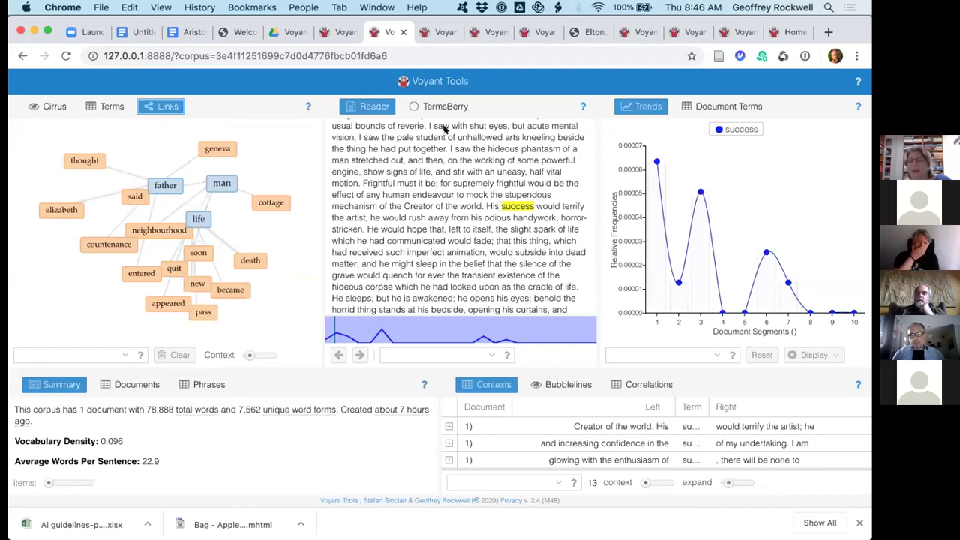
left_click(374, 172)
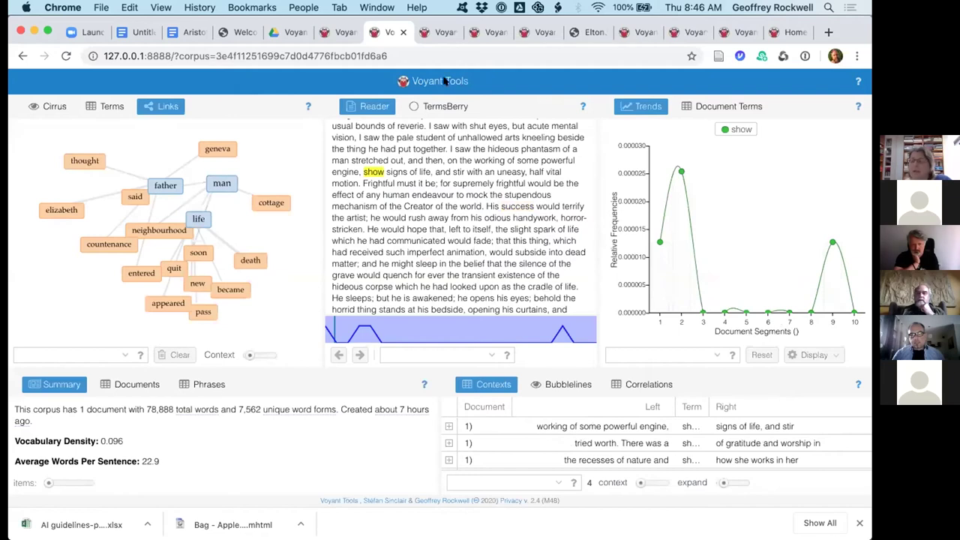
left_click(441, 32)
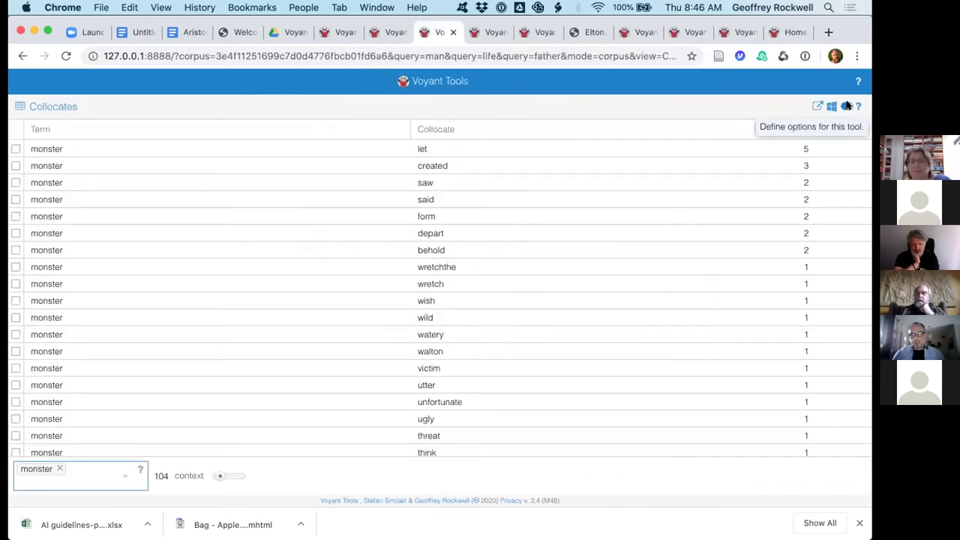
Step: Replace the Collocates table with the Trends corpus tool
left_click(845, 106)
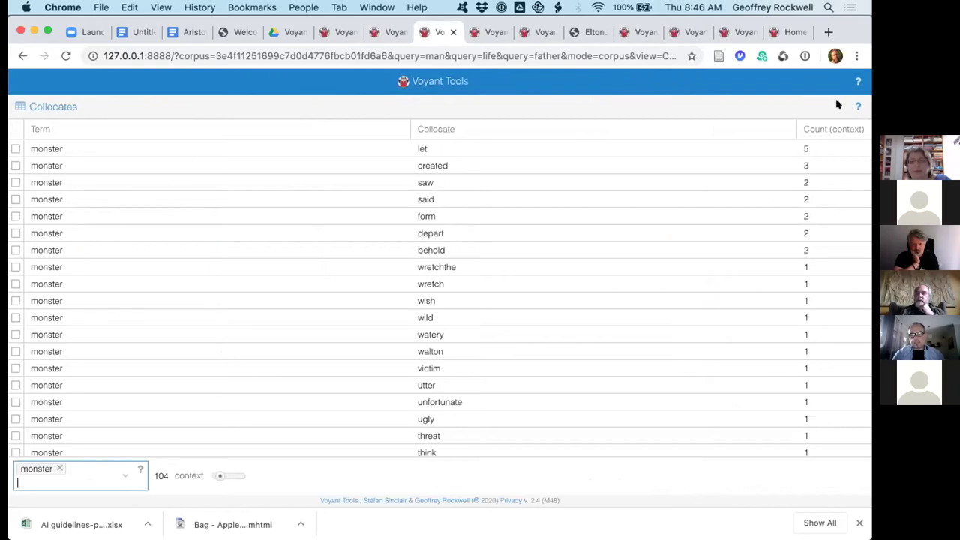
left_click(728, 147)
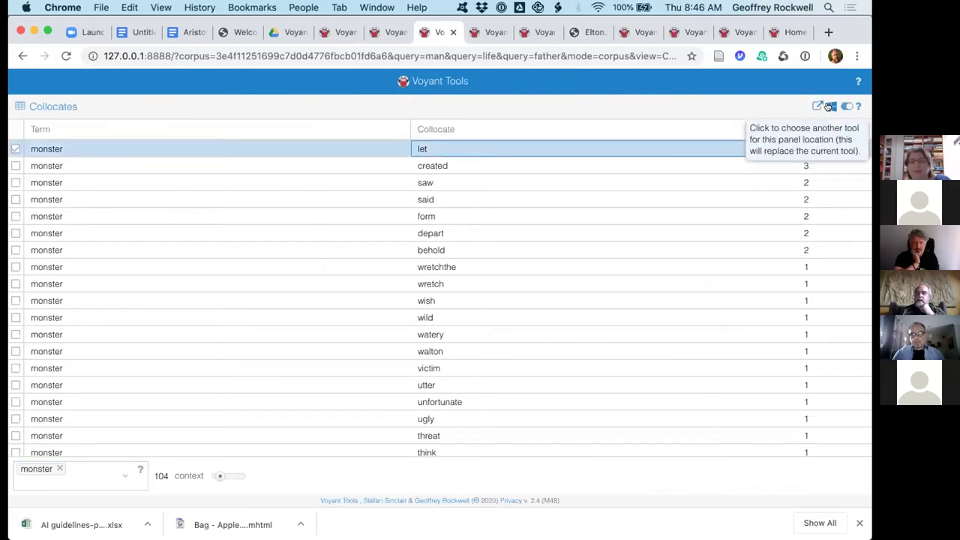
left_click(828, 107)
mouse_move(766, 127)
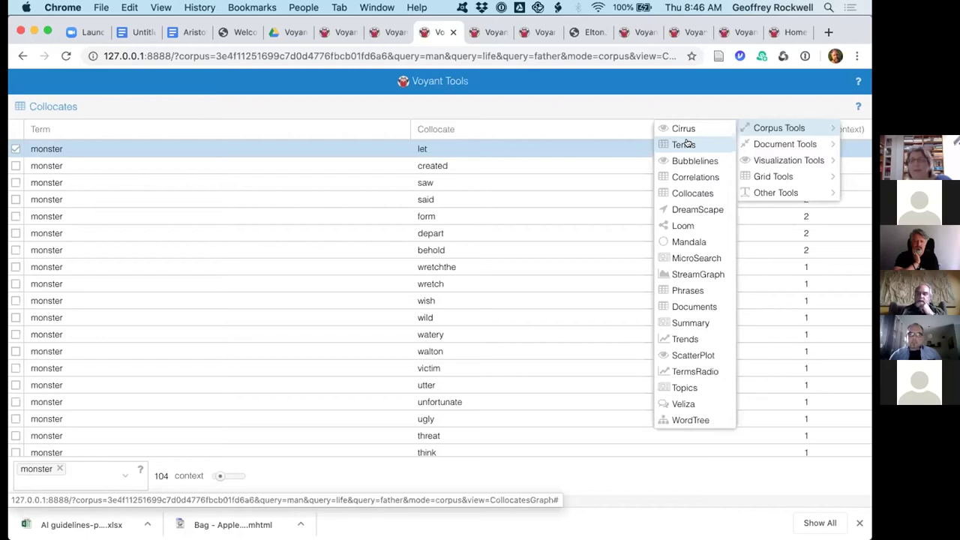
left_click(684, 338)
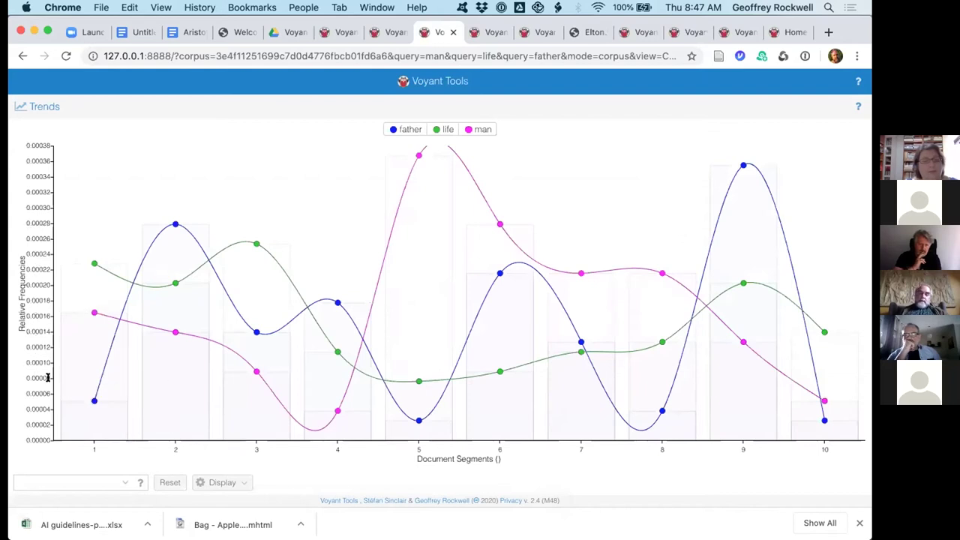
Step: Set the Frankenstein Trends graph to 20 document segments in the tool's options, keeping relative frequencies
left_click(225, 482)
left_click(225, 482)
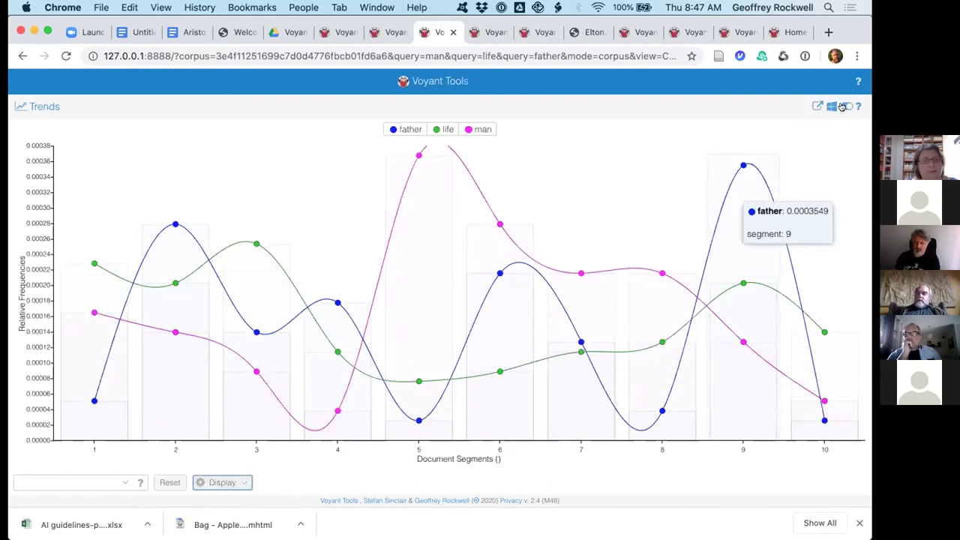
left_click(843, 106)
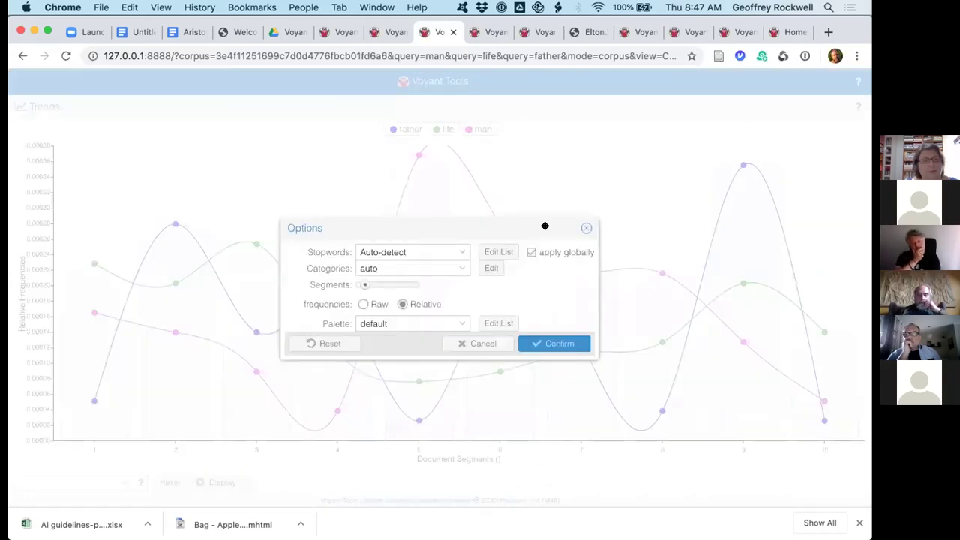
left_click(361, 304)
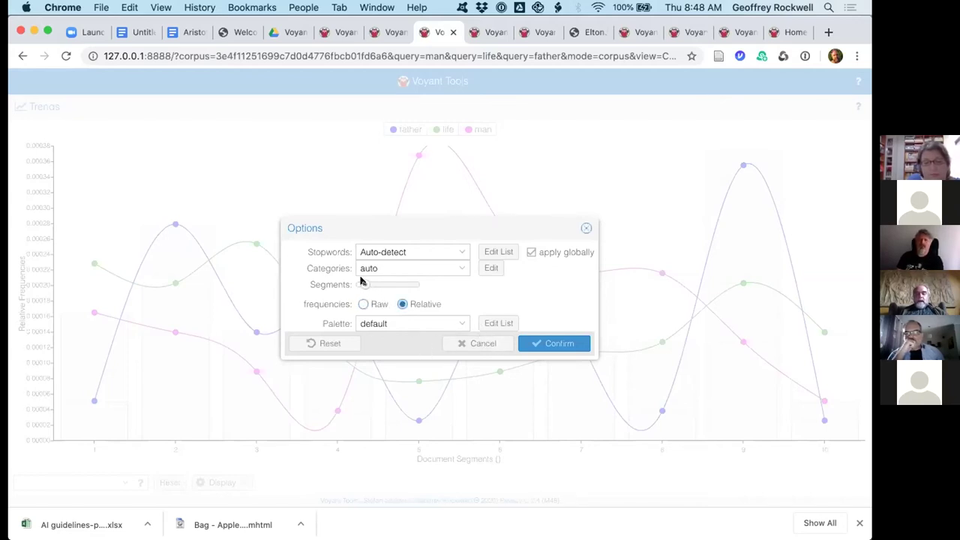
left_click_drag(361, 283, 367, 284)
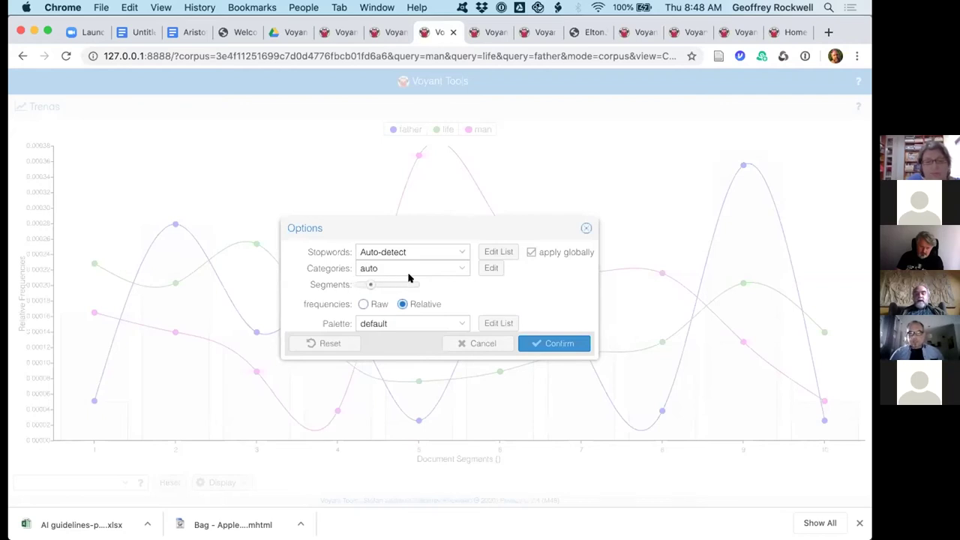
left_click(547, 342)
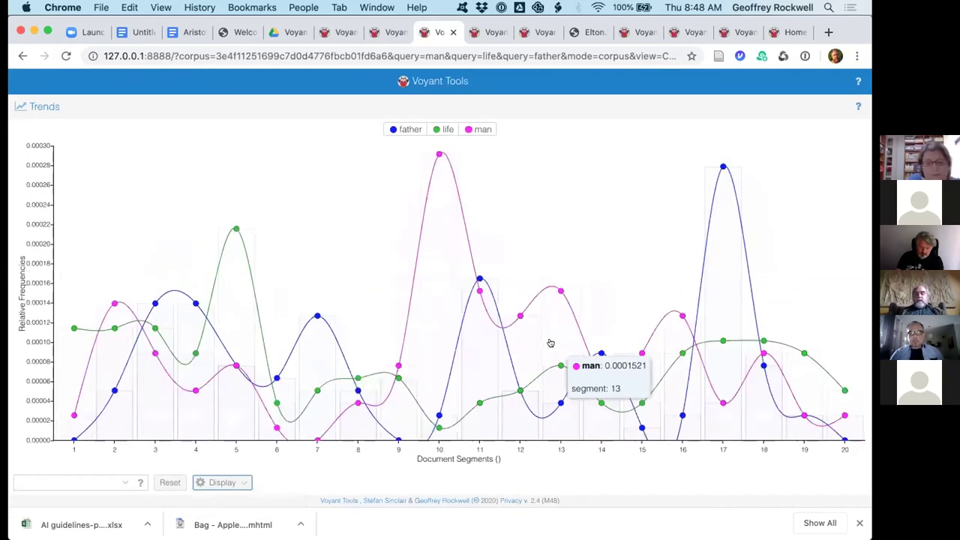
Step: Switch to the Austen corpus, highlight the ?corpus=austen part of its address, and examine the titles in the Documents list
left_click(734, 28)
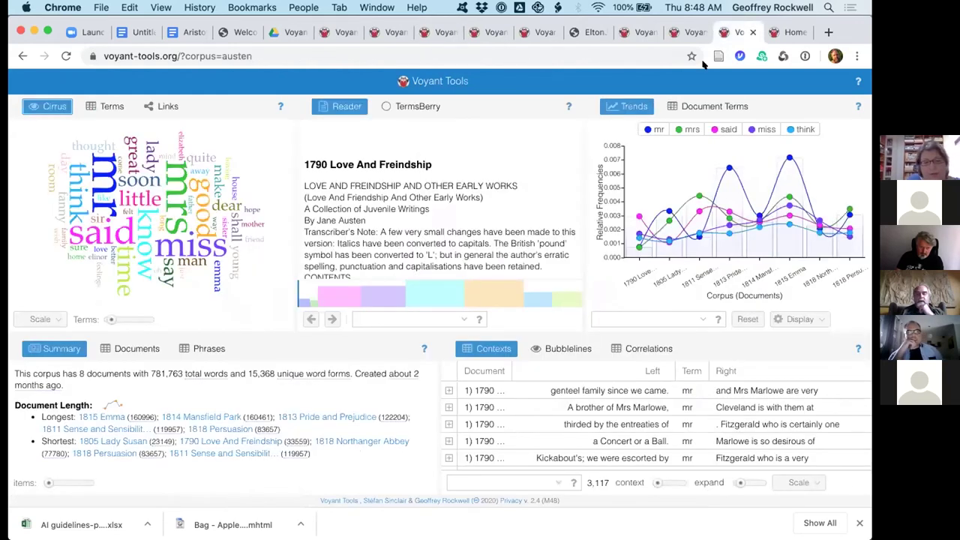
left_click_drag(252, 56, 175, 55)
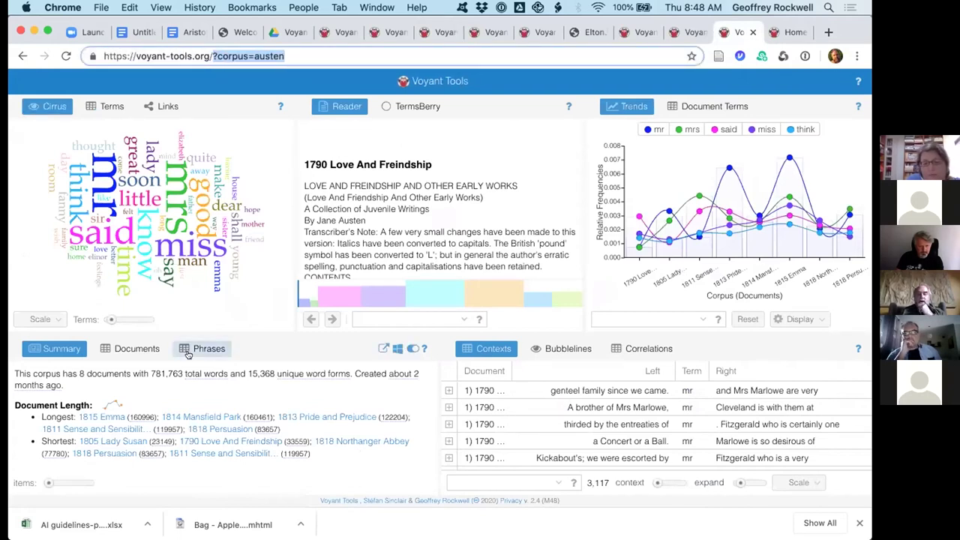
left_click(129, 346)
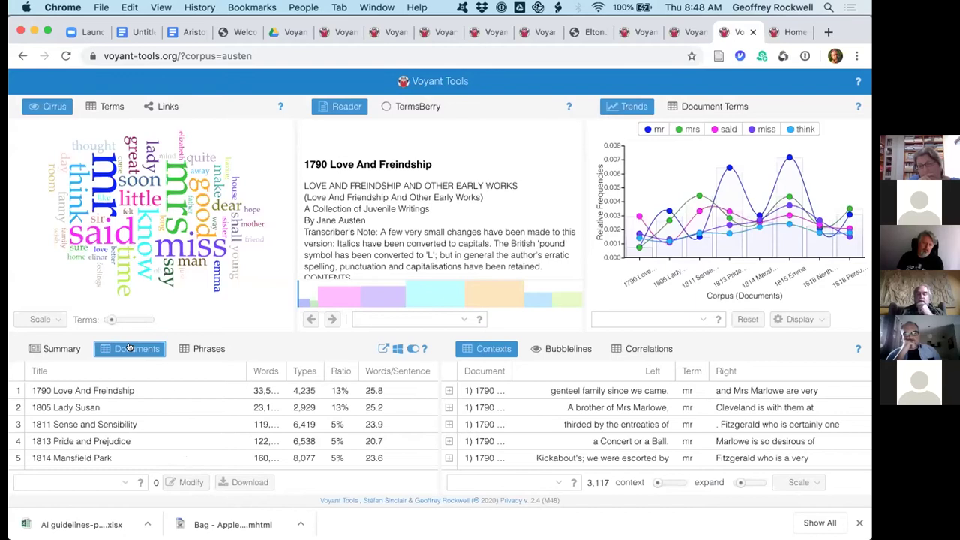
scroll(147, 412, "down", 4)
scroll(150, 419, "up", 4)
scroll(151, 420, "up", 1)
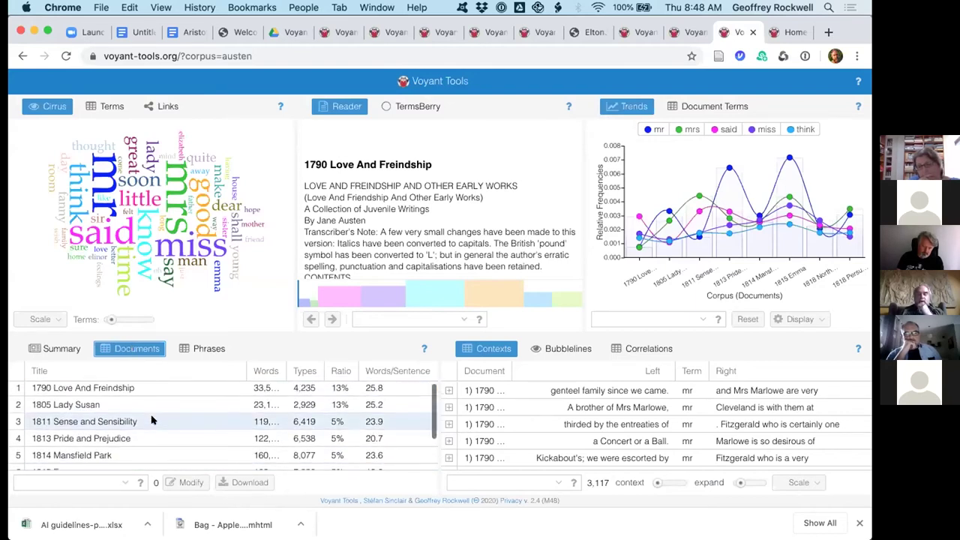
scroll(151, 420, "down", 3)
scroll(151, 420, "up", 3)
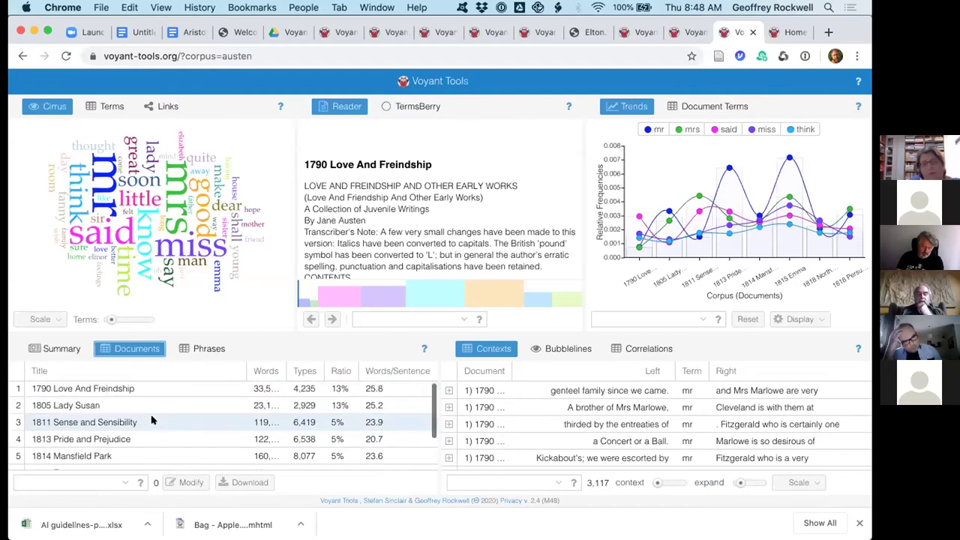
scroll(151, 420, "down", 3)
scroll(151, 420, "up", 3)
scroll(151, 420, "up", 1)
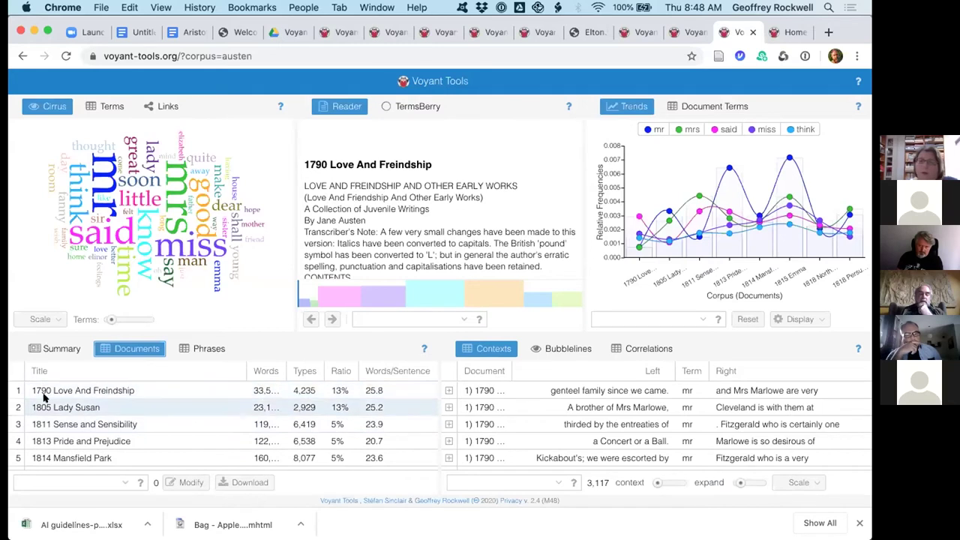
scroll(105, 429, "down", 3)
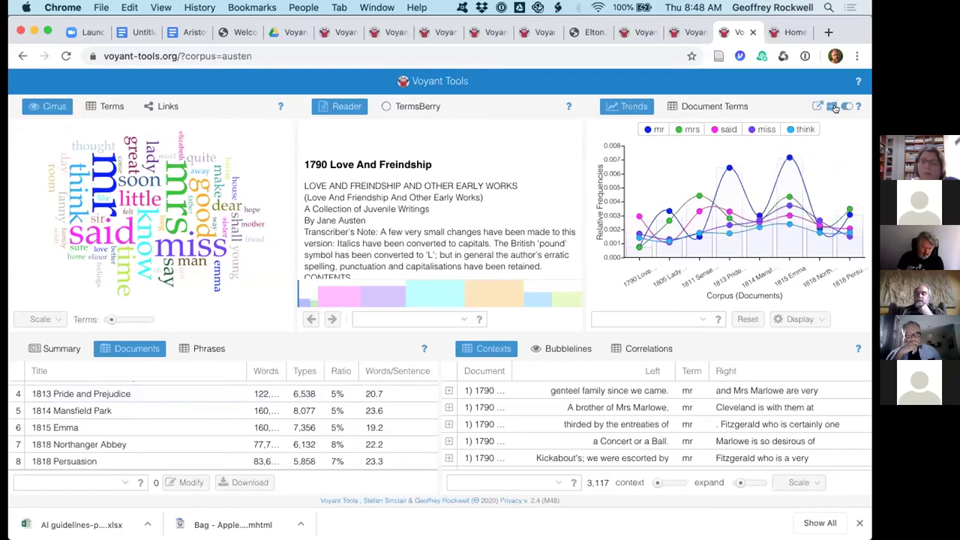
Step: Export the Austen Trends graph as a standalone URL view and inspect the mr points for 1813 Pride and Prejudice and 1815 Emma
left_click(816, 106)
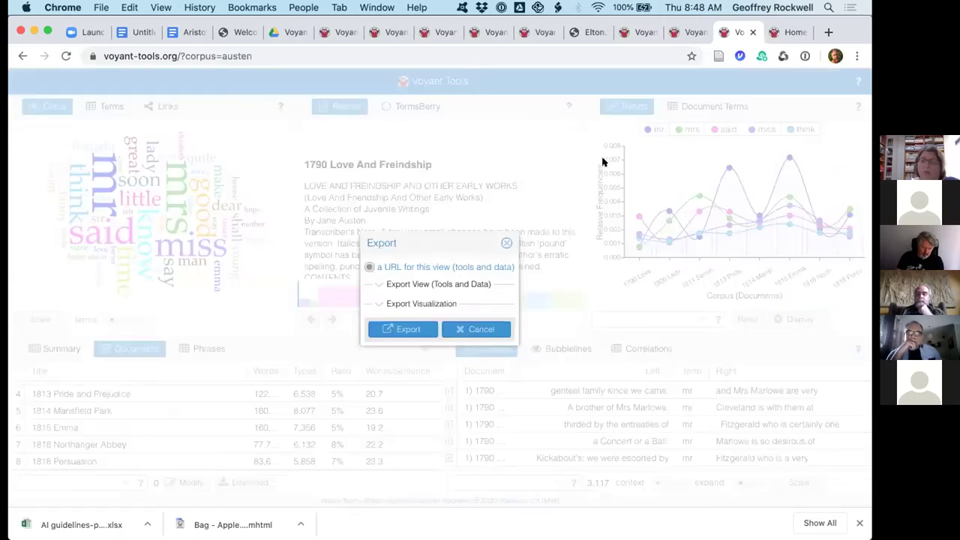
left_click(398, 266)
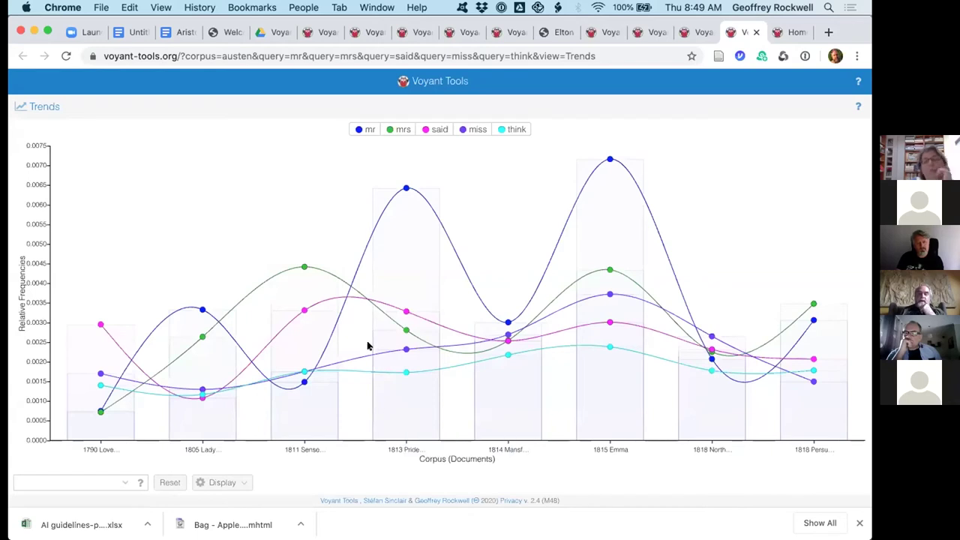
mouse_move(406, 397)
mouse_move(392, 198)
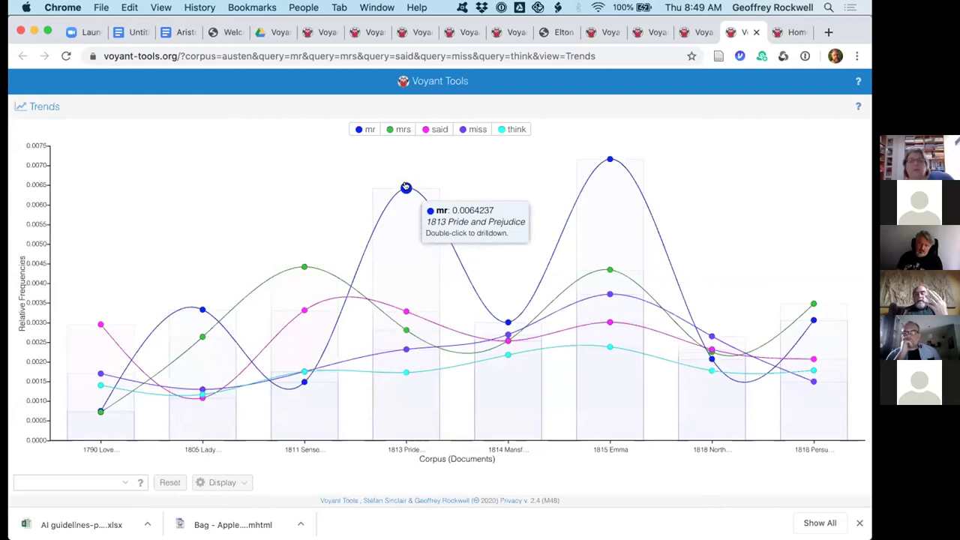
mouse_move(610, 158)
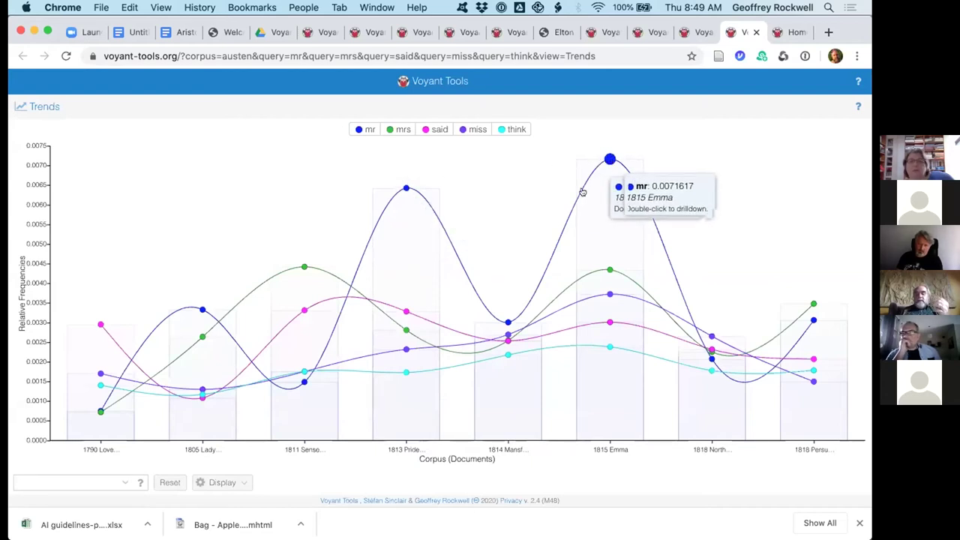
mouse_move(507, 365)
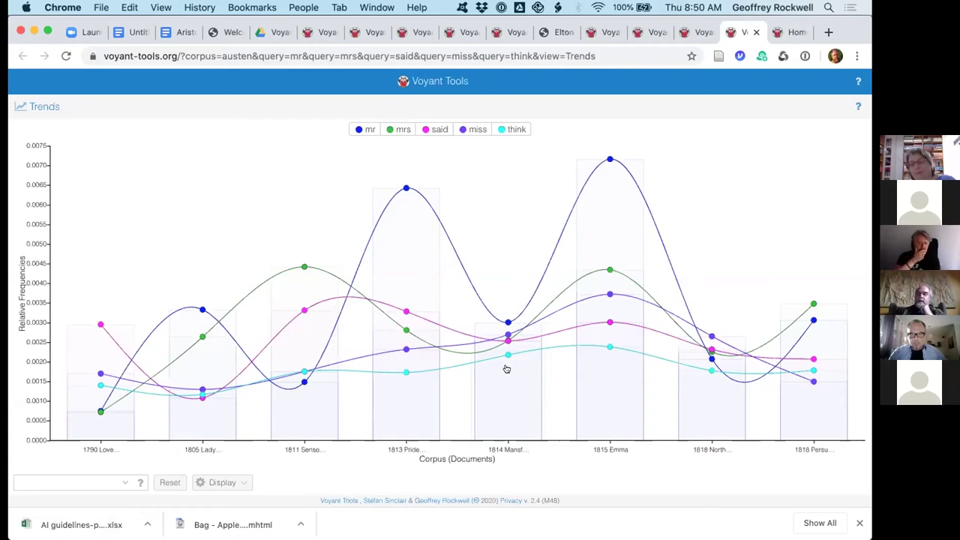
mouse_move(492, 396)
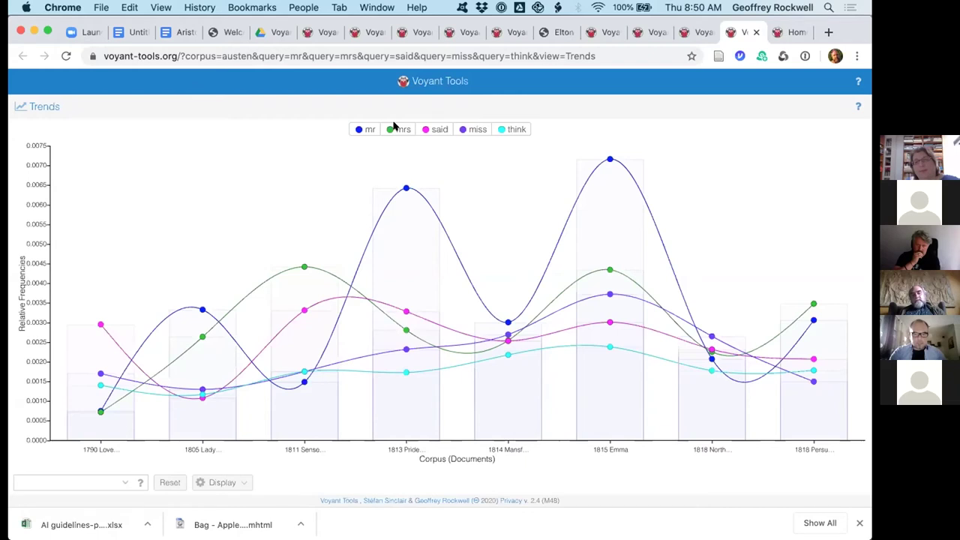
Step: Go back to the default Frankenstein view and on to the standalone Frankenstein Trends graph of father, life and man
left_click(366, 32)
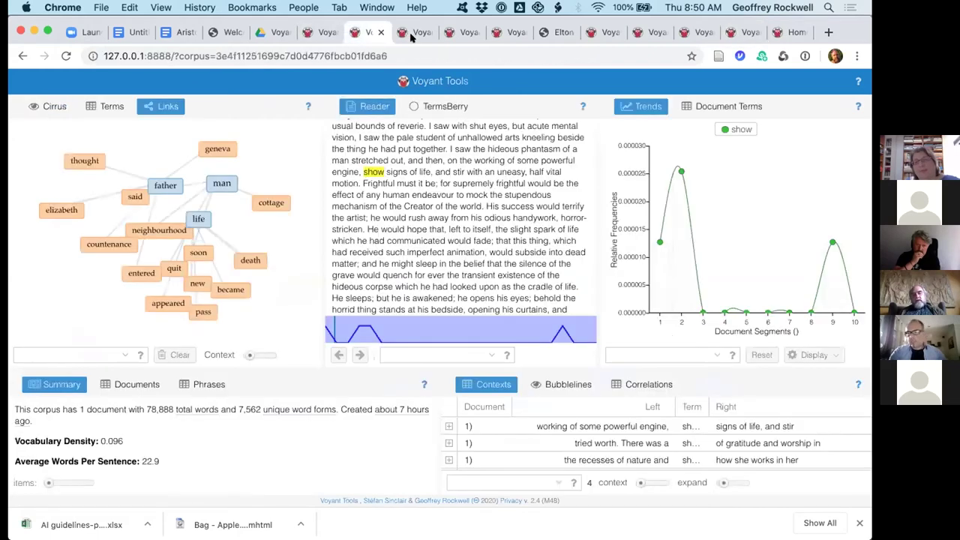
left_click(411, 36)
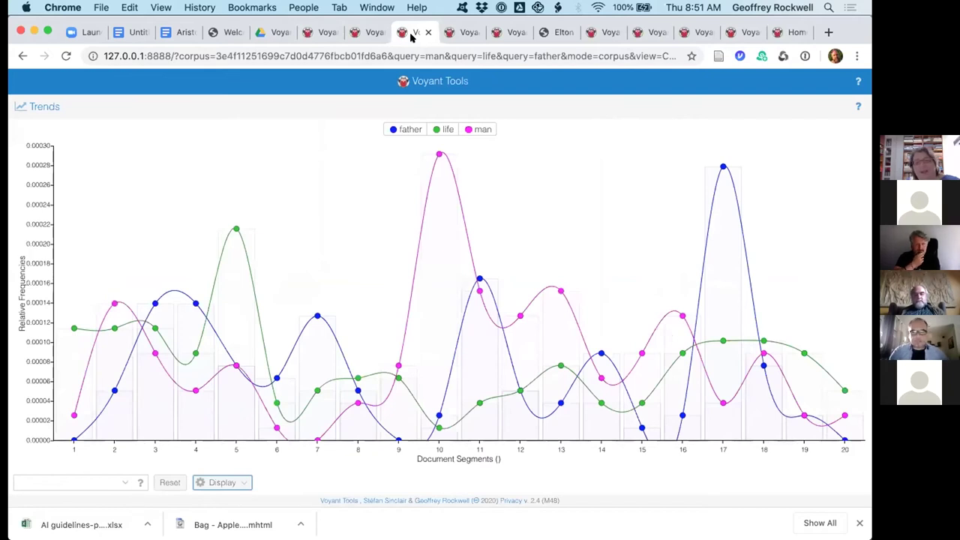
Step: Close the standalone monster* Trends graph so that Voyant's Add Texts start page comes up
left_click(466, 32)
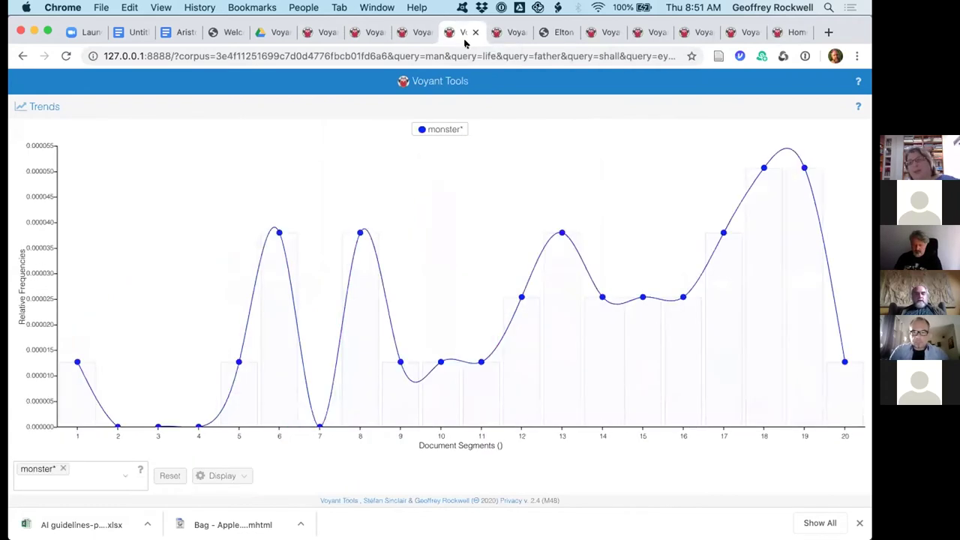
left_click(168, 56)
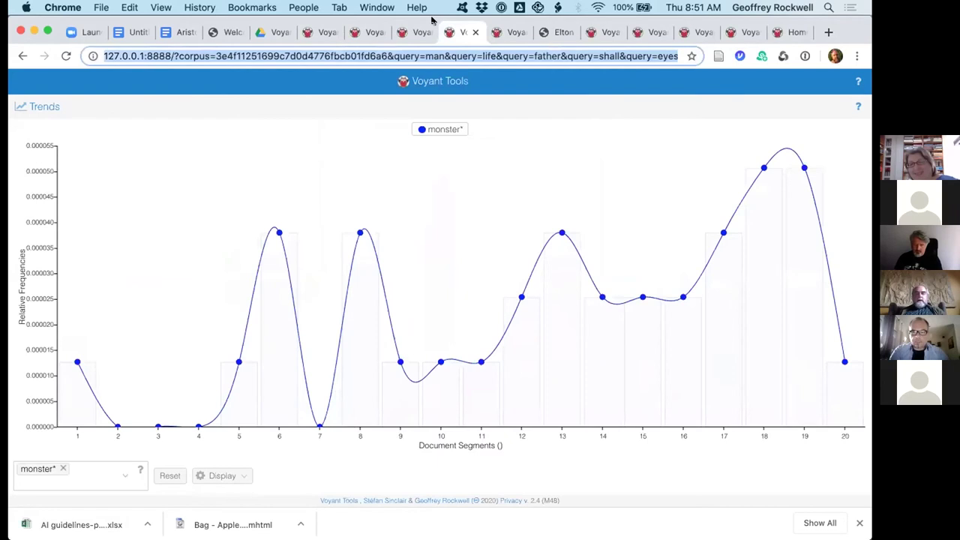
left_click(475, 31)
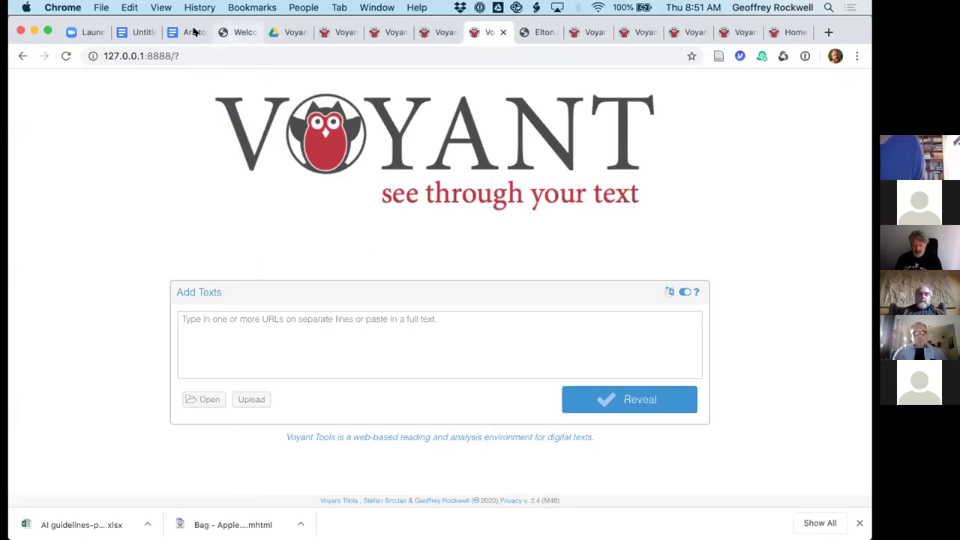
left_click(193, 31)
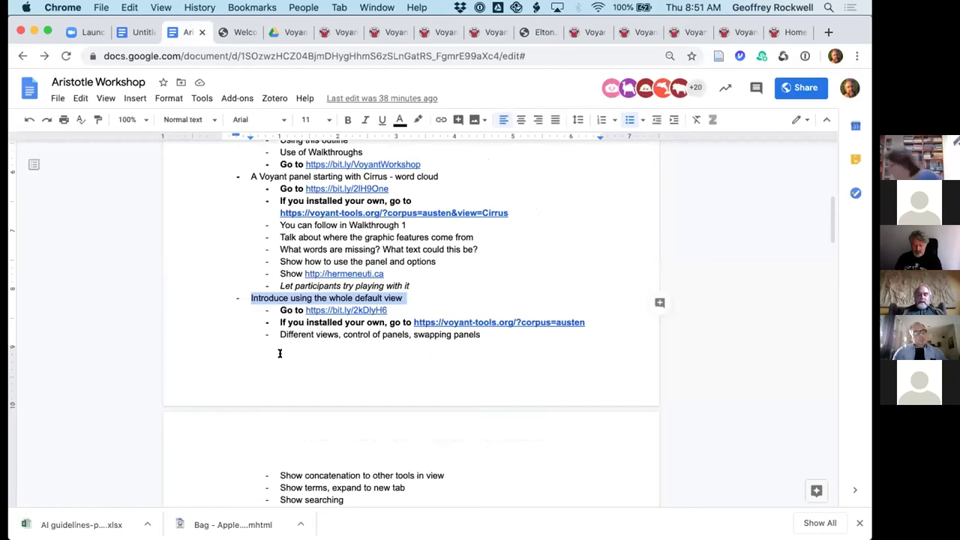
scroll(280, 351, "down", 5)
left_click(252, 370)
left_click_drag(322, 373, 303, 380)
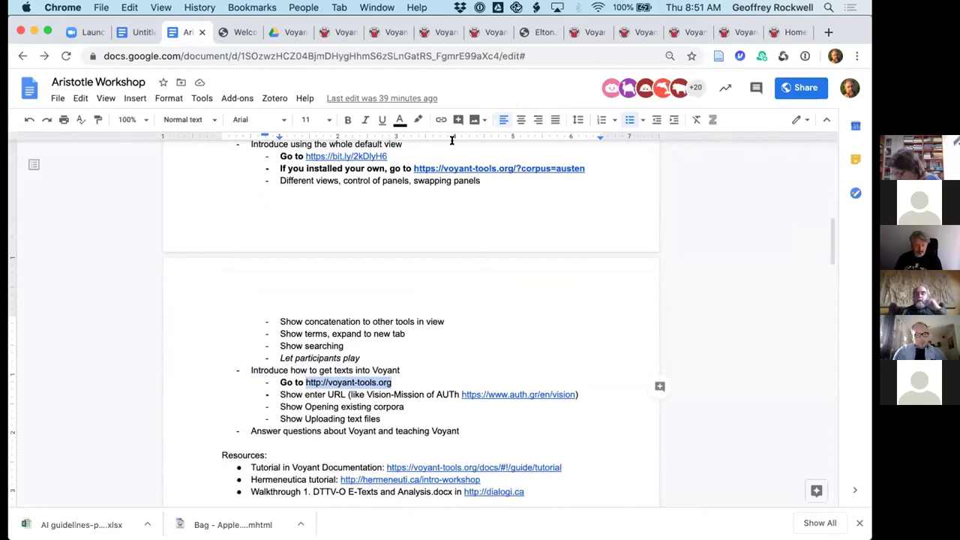
Step: Go back to Voyant's start page and examine the Add Texts help note and corpus creation options, leaving the options without changes
left_click(486, 33)
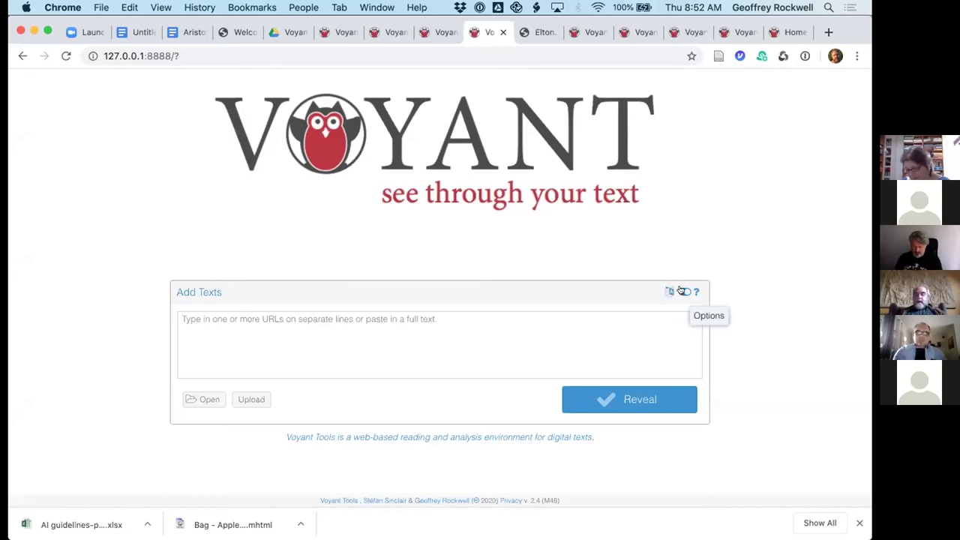
mouse_move(694, 291)
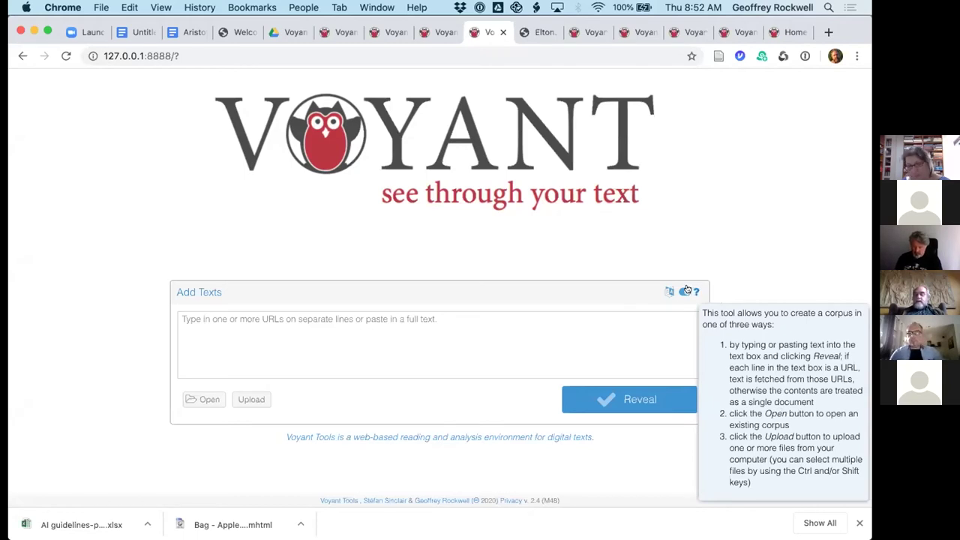
left_click(680, 290)
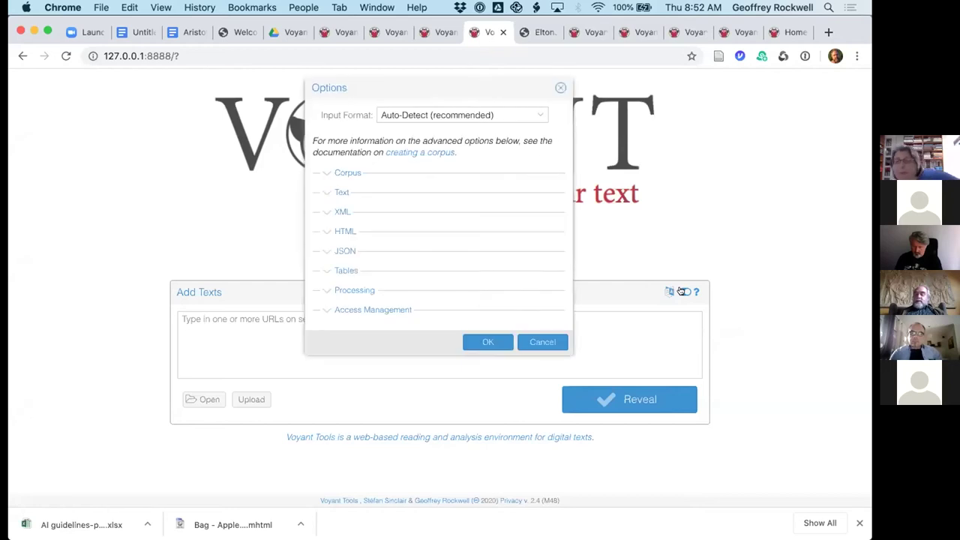
left_click(537, 342)
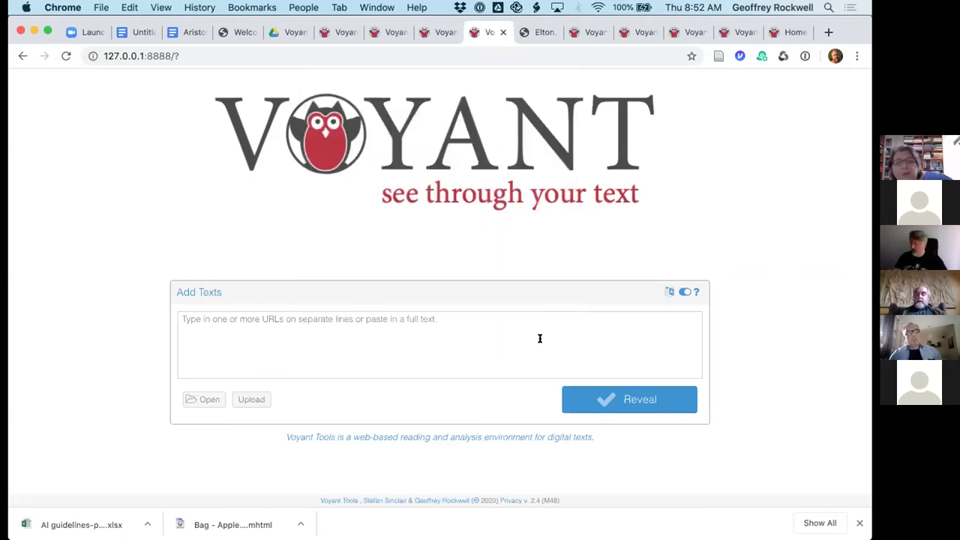
Step: Set the Voyant interface language to Italian
left_click(666, 292)
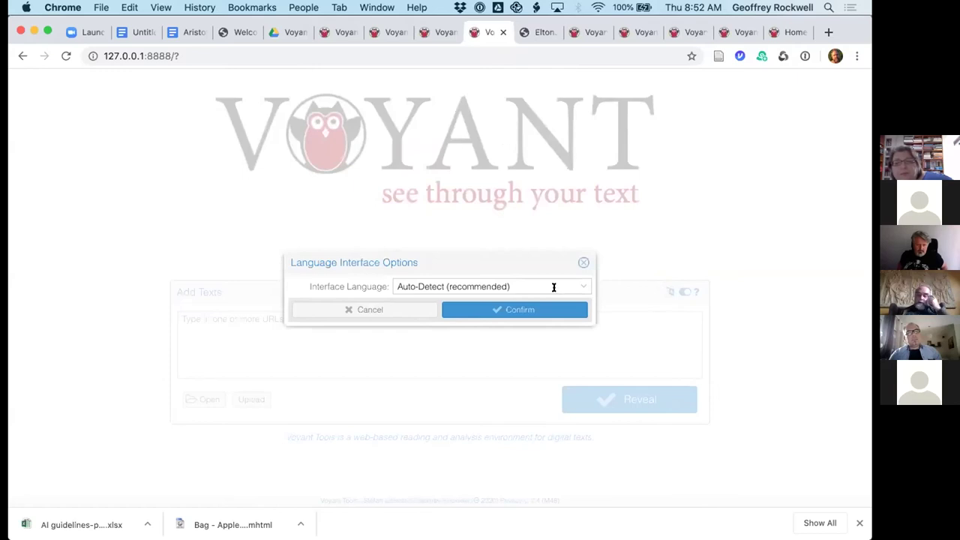
left_click(581, 284)
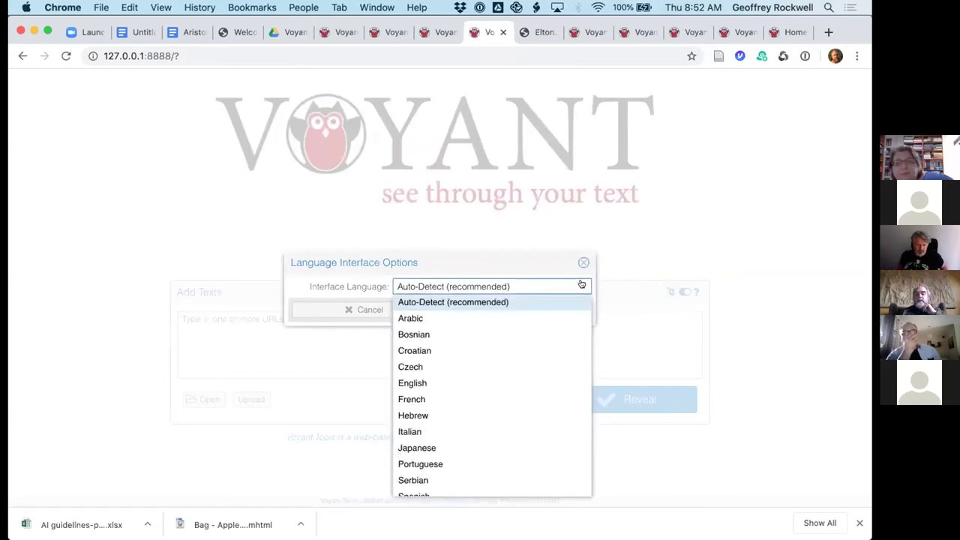
scroll(520, 368, "down", 1)
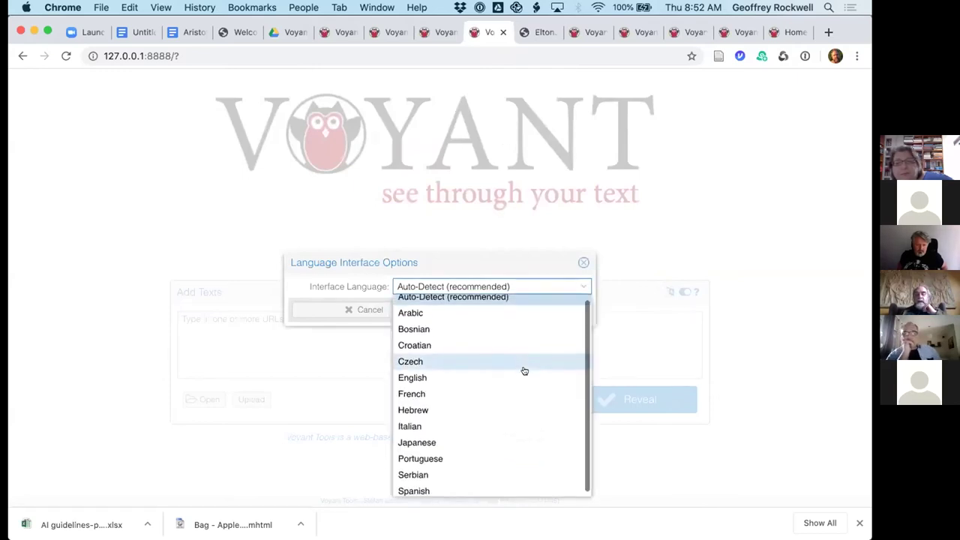
left_click(473, 422)
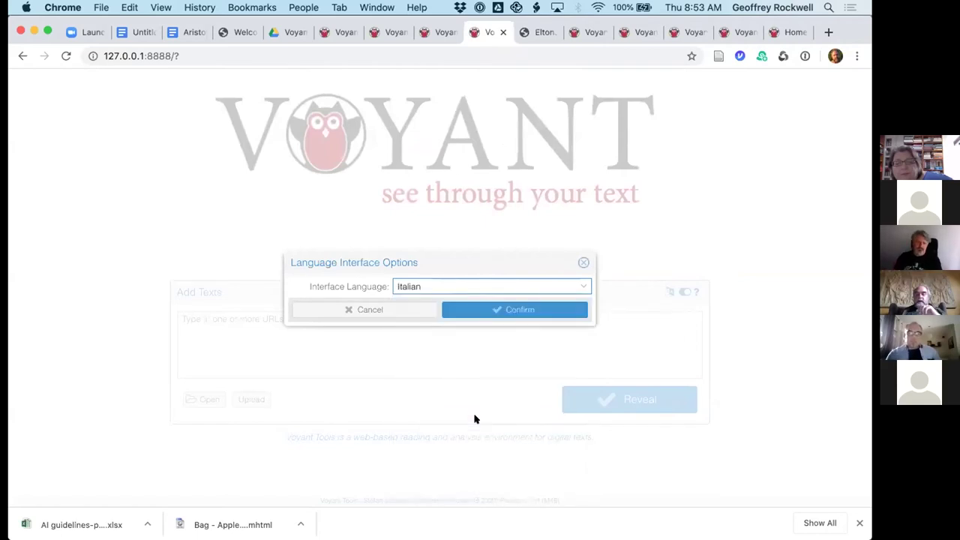
left_click(515, 309)
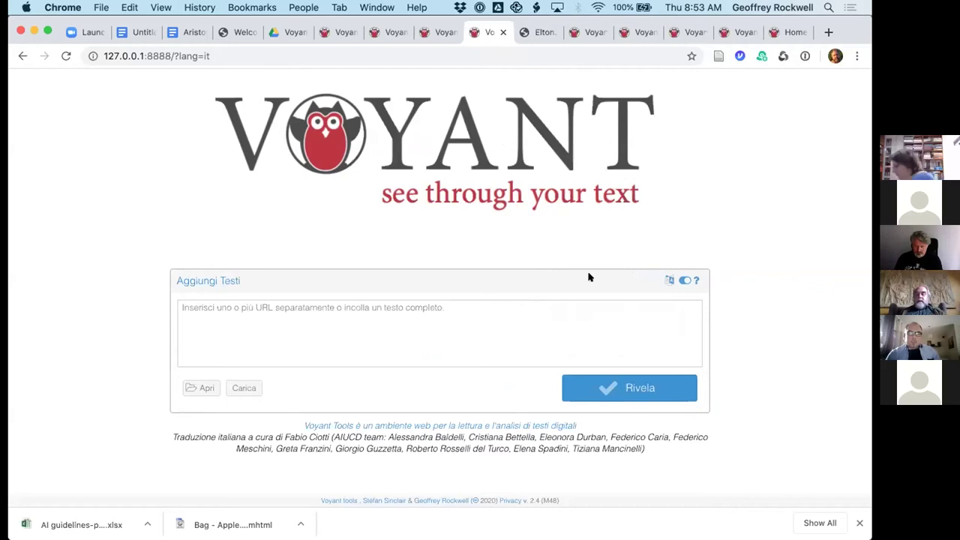
Step: Set the interface language back to automatic detection
left_click(669, 279)
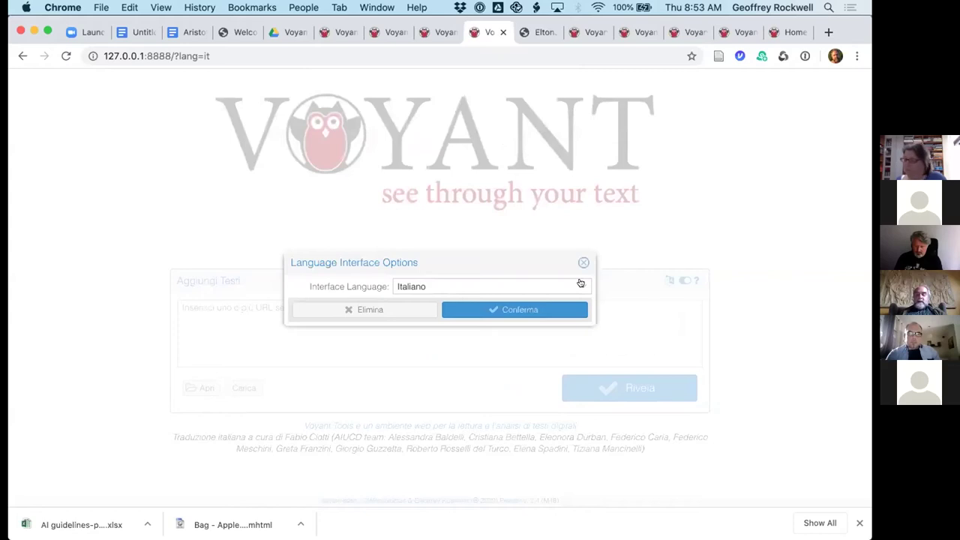
left_click(579, 284)
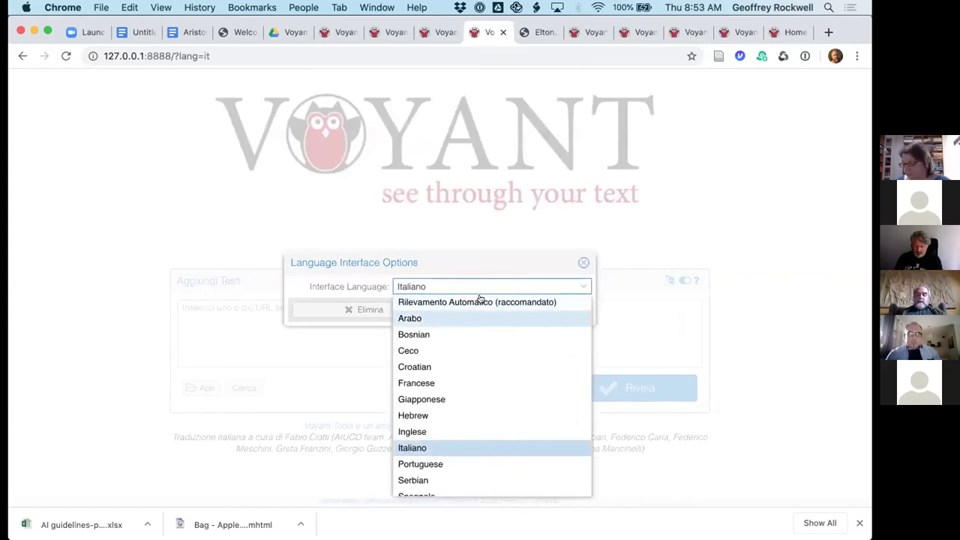
left_click(496, 302)
left_click(496, 309)
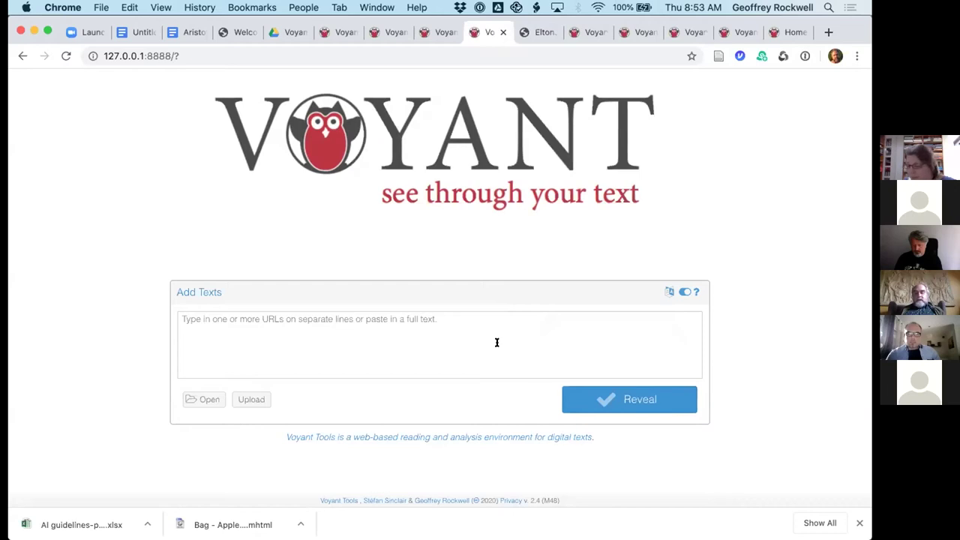
Step: Load the English Aristotle University site auth.gr/en in a new tab and open its Vision - Mission - Strategic Objectives page
left_click(829, 32)
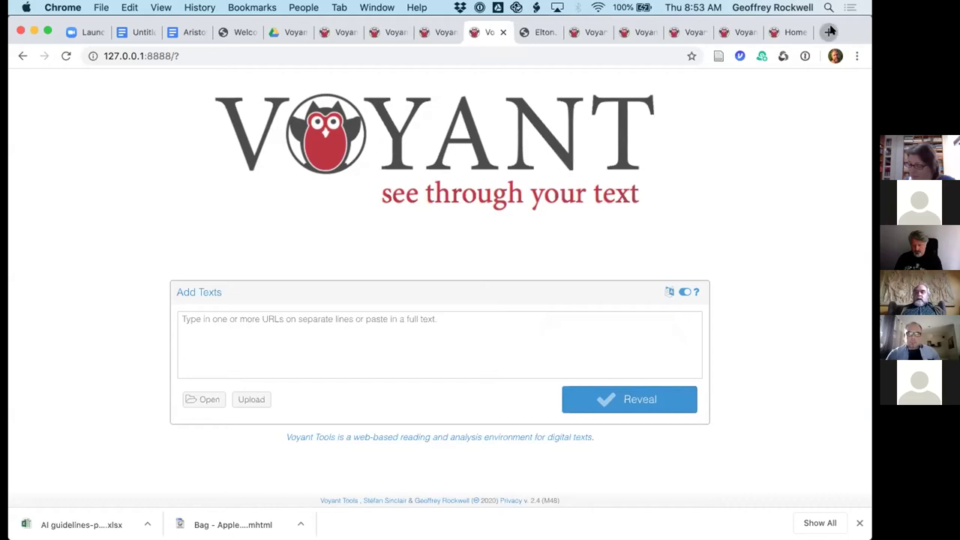
left_click(829, 31)
type("aroundtheworld.ualberta.ca")
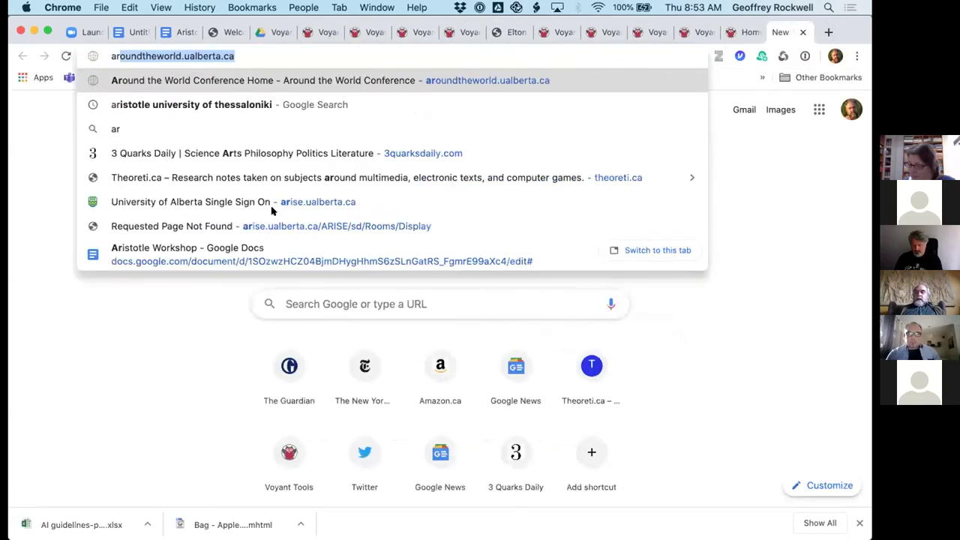
key("Return")
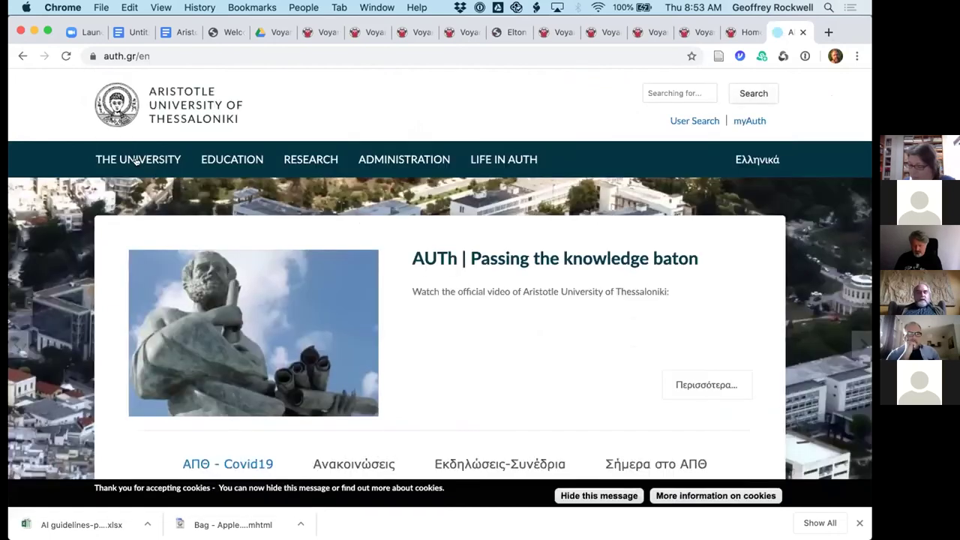
mouse_move(136, 161)
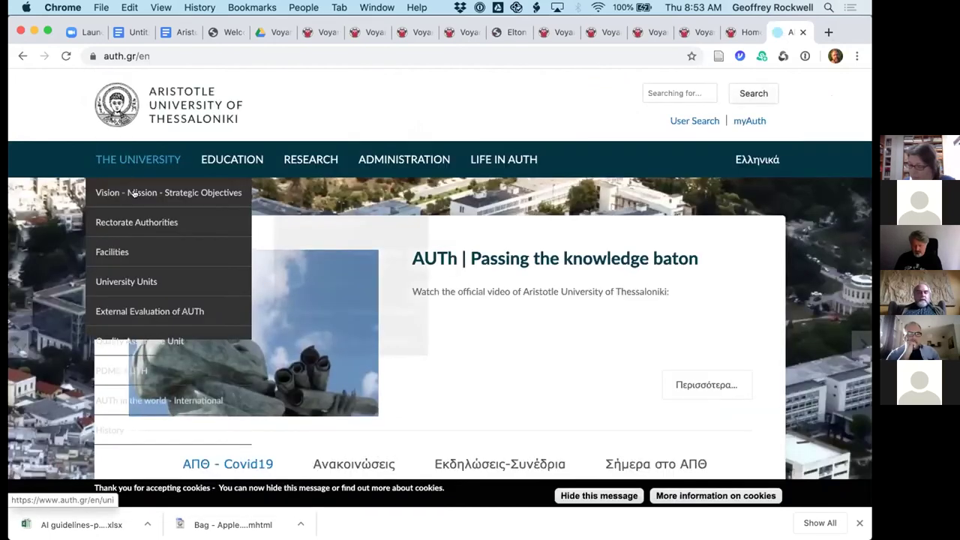
left_click(132, 193)
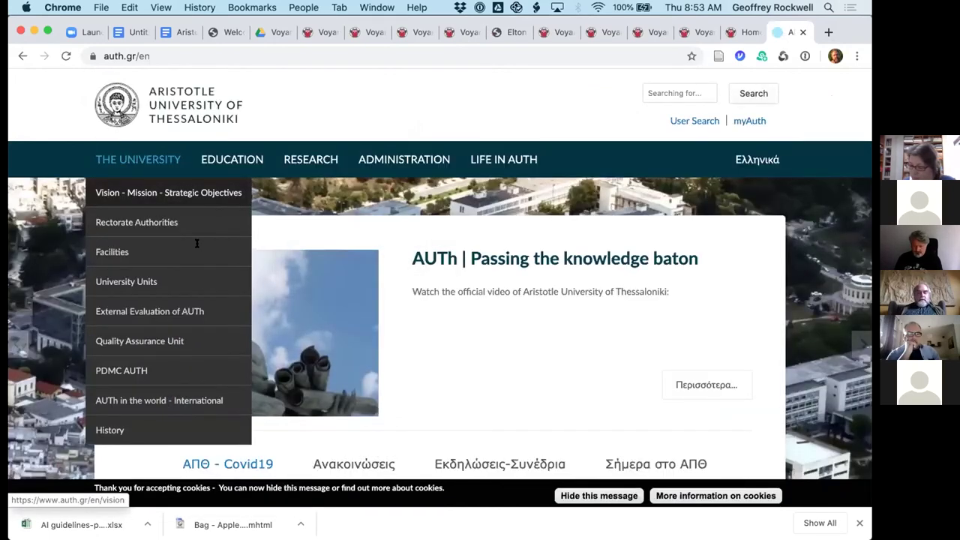
Step: Copy the introduction and ten numbered points of the university's vision page into Voyant's Add Texts box
left_click_drag(124, 244, 576, 397)
left_click_drag(584, 432, 583, 428)
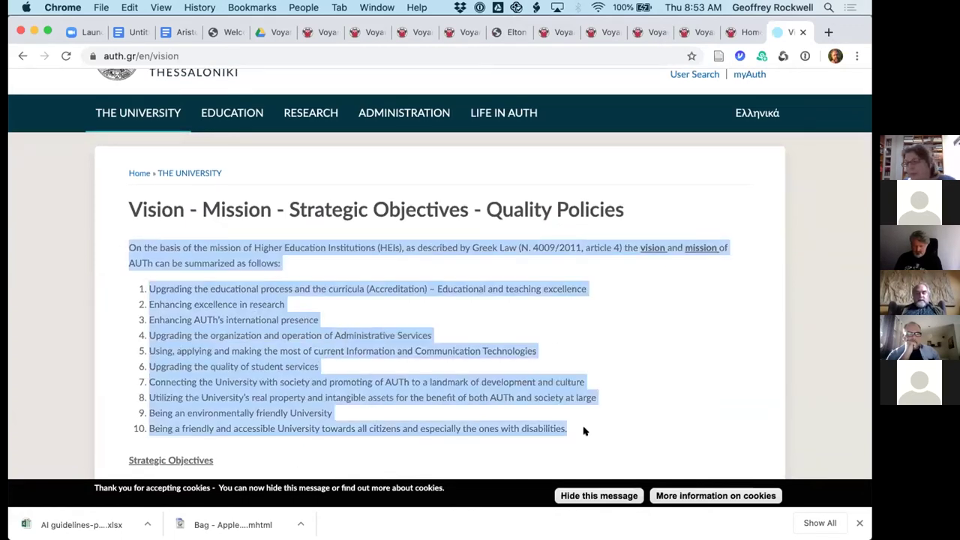
left_click(414, 33)
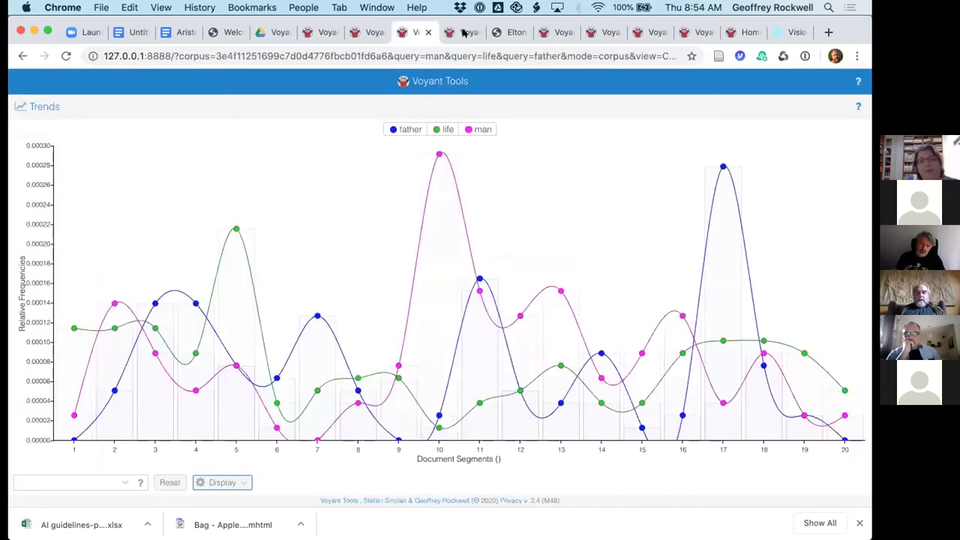
left_click(455, 32)
left_click(231, 321)
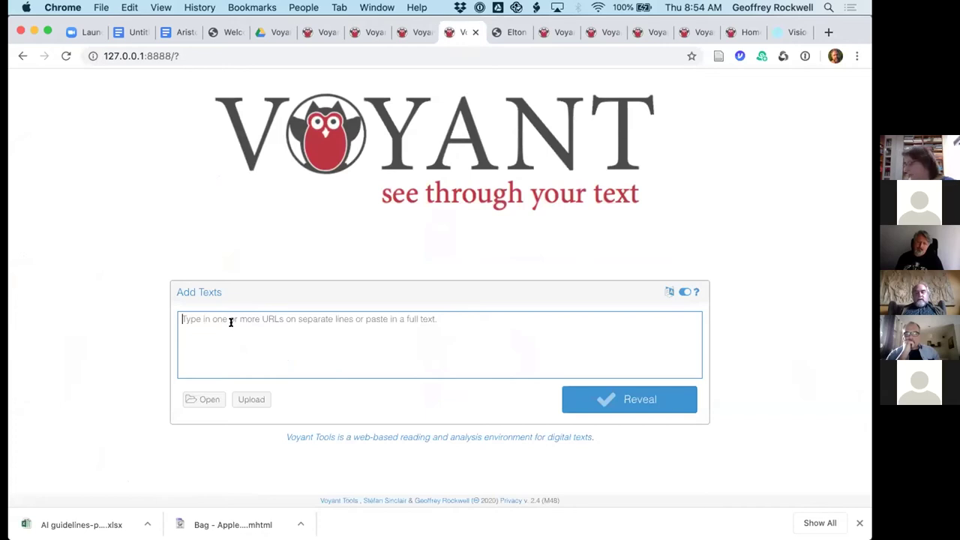
key("super+v")
left_click(631, 399)
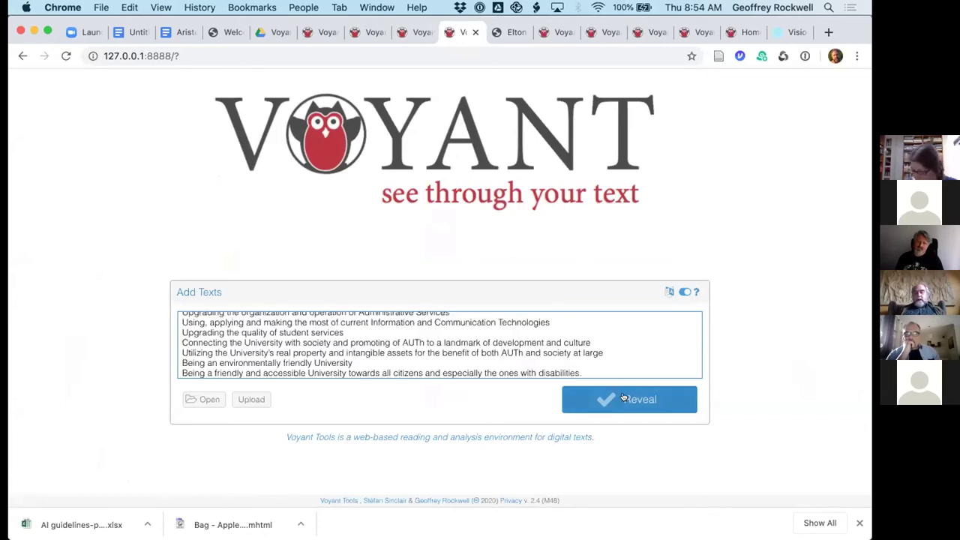
Step: Clear all the pasted text from the Add Texts box
left_click_drag(578, 368, 459, 349)
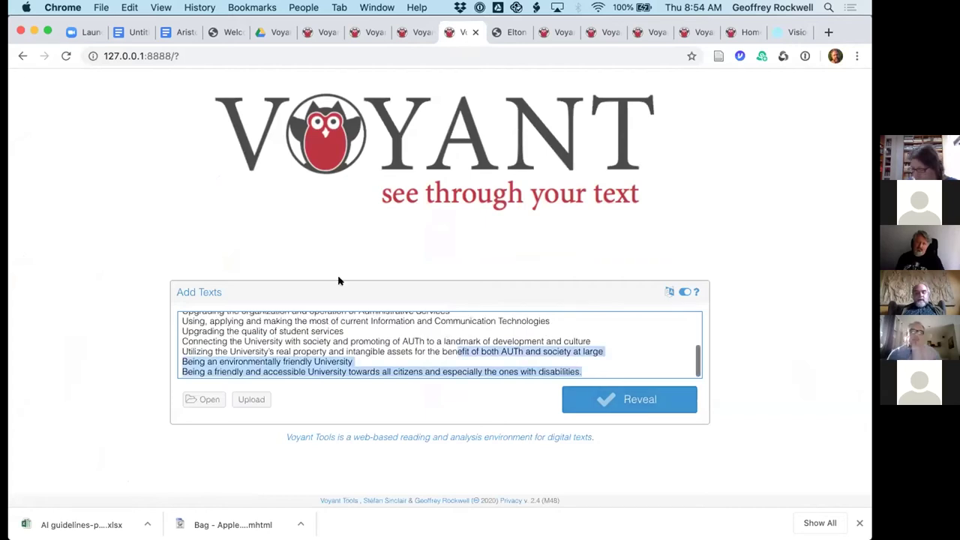
key("super+a")
key("BackSpace")
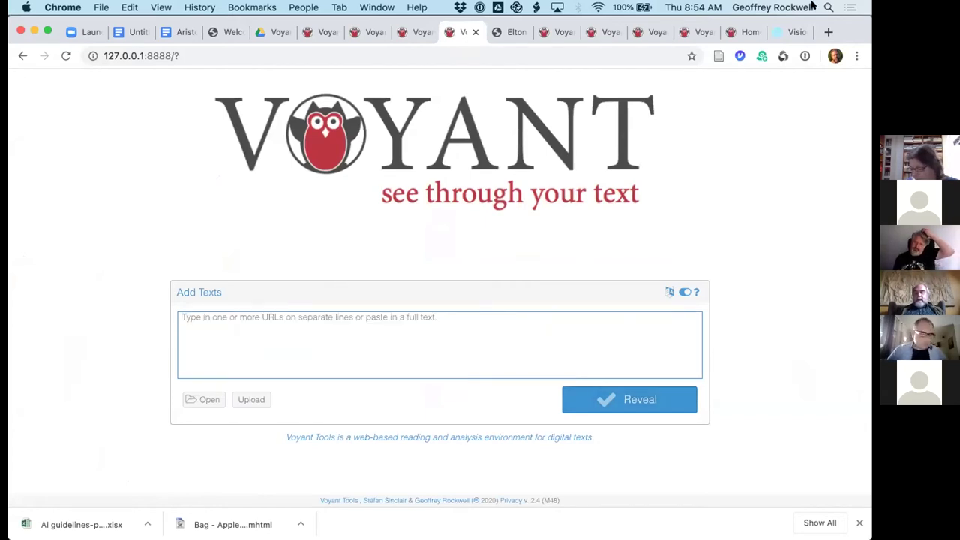
left_click(790, 27)
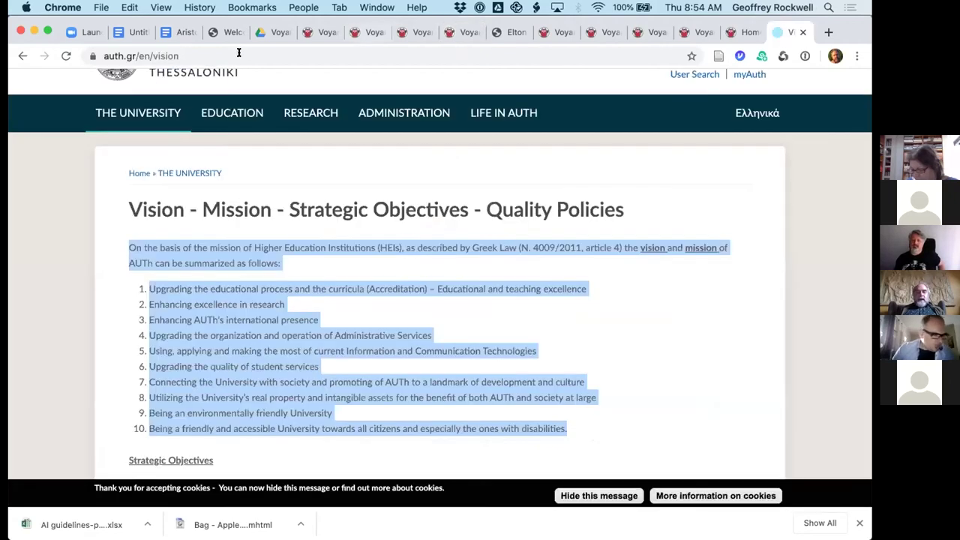
left_click(238, 52)
left_click(235, 50)
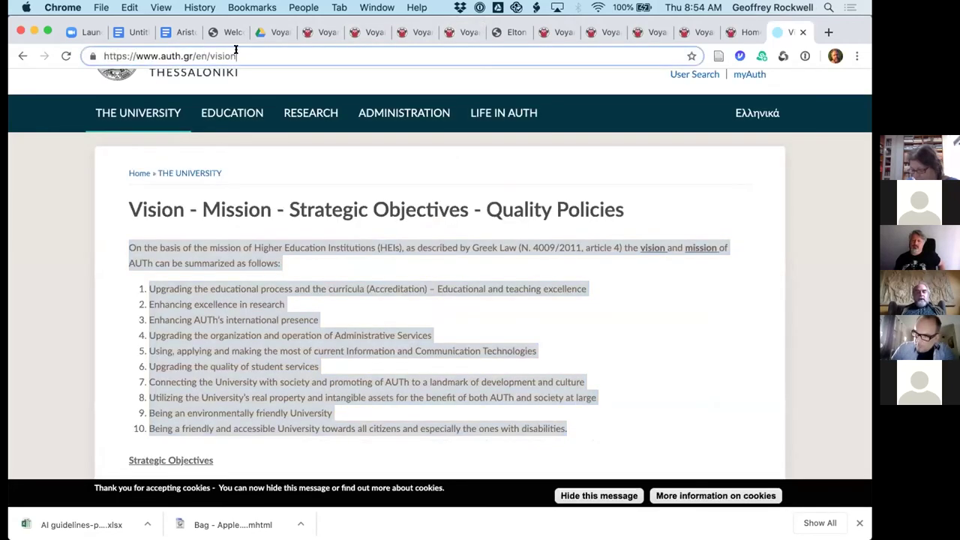
key("super+a")
key("super+c")
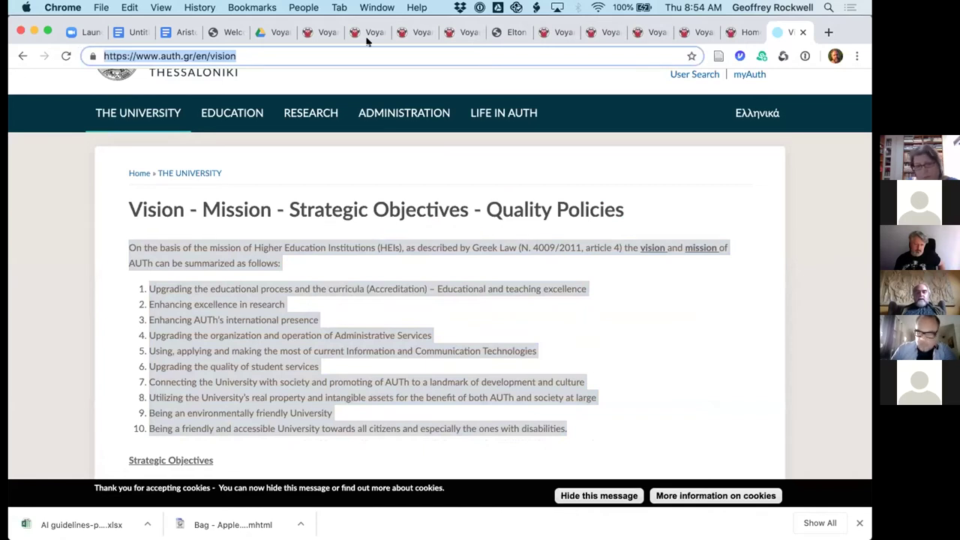
left_click(452, 34)
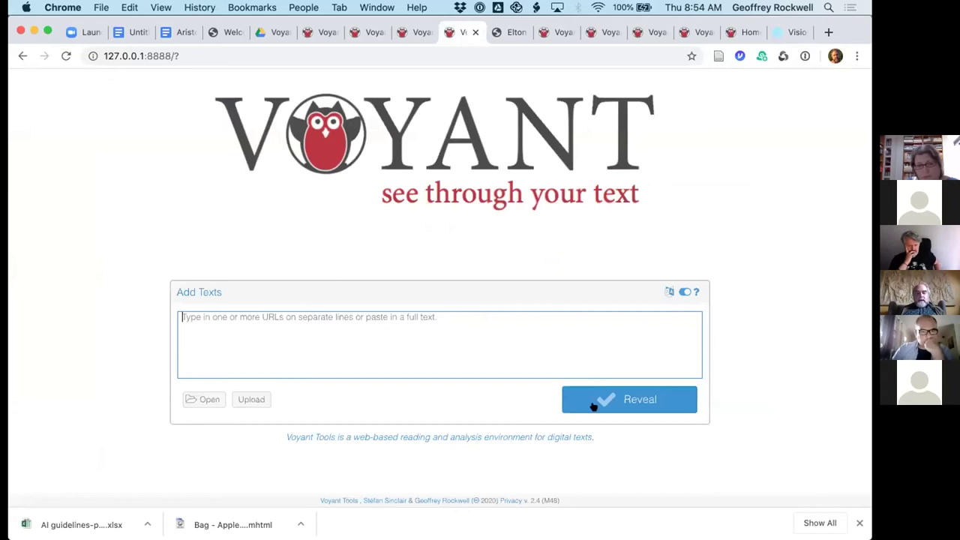
key("super+v")
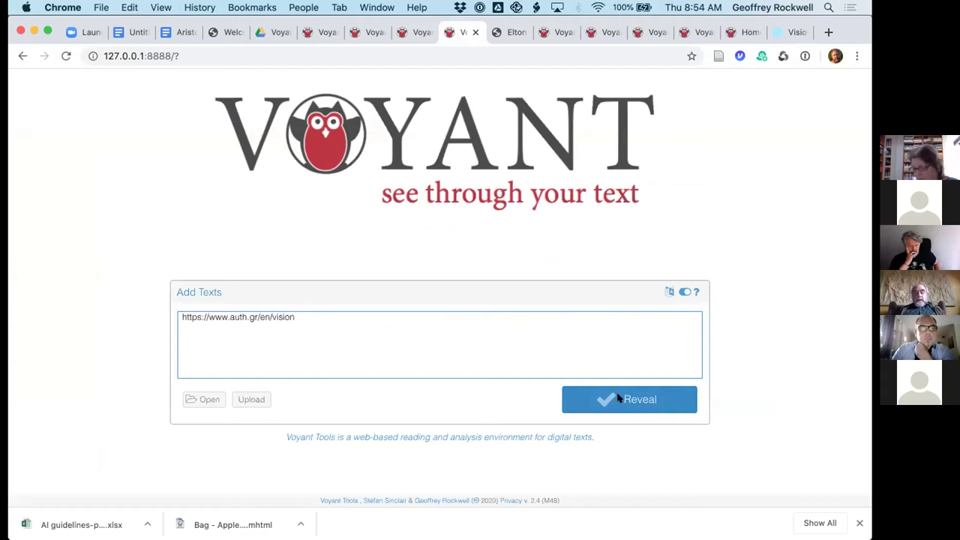
left_click(617, 399)
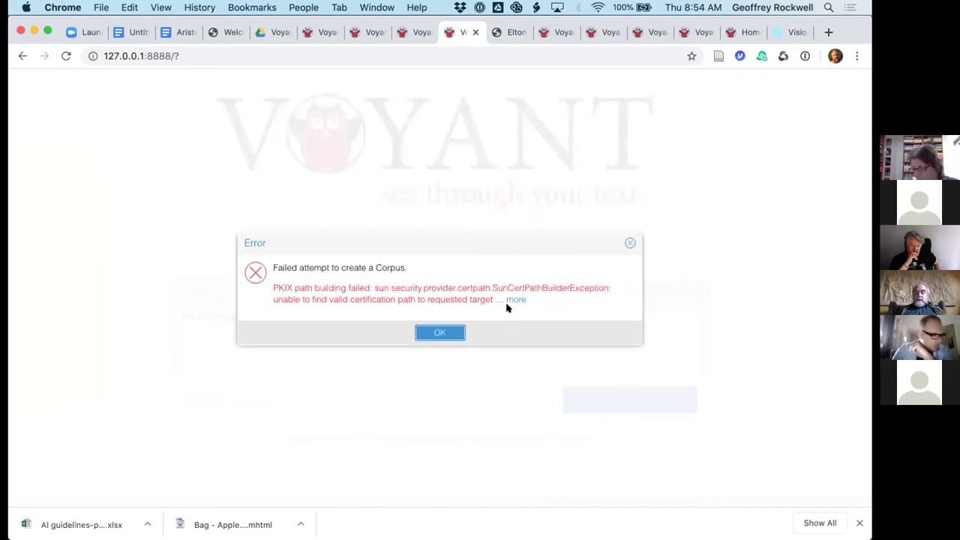
key("Return")
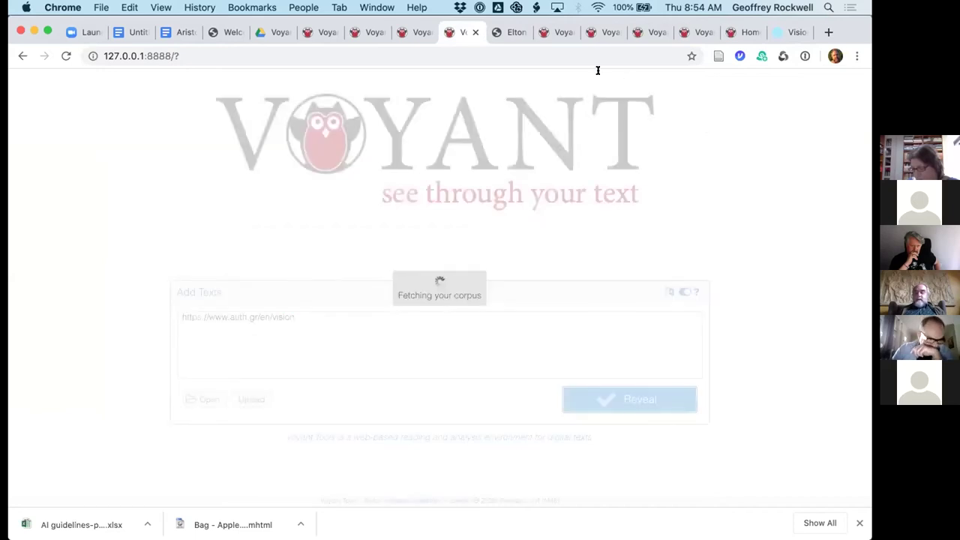
key("super+t")
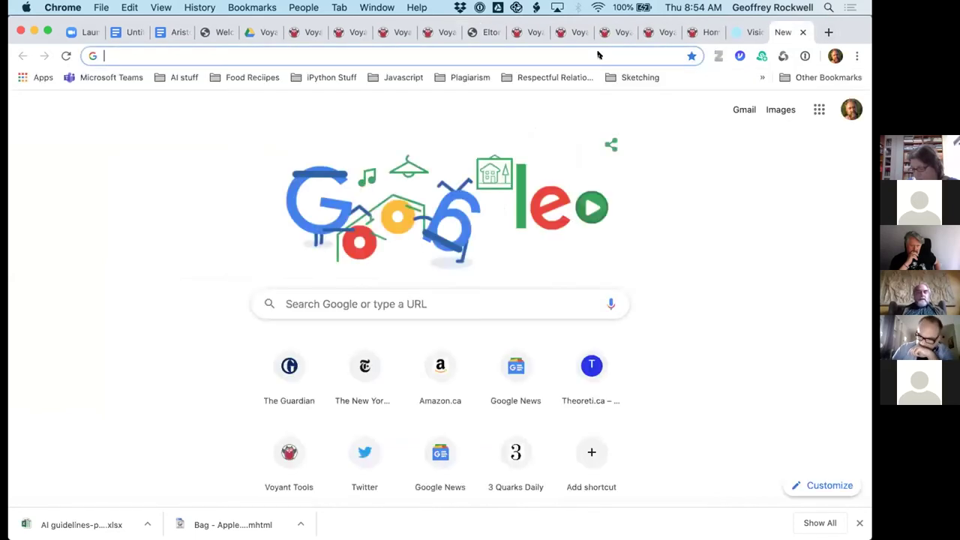
type("voy")
key("Return")
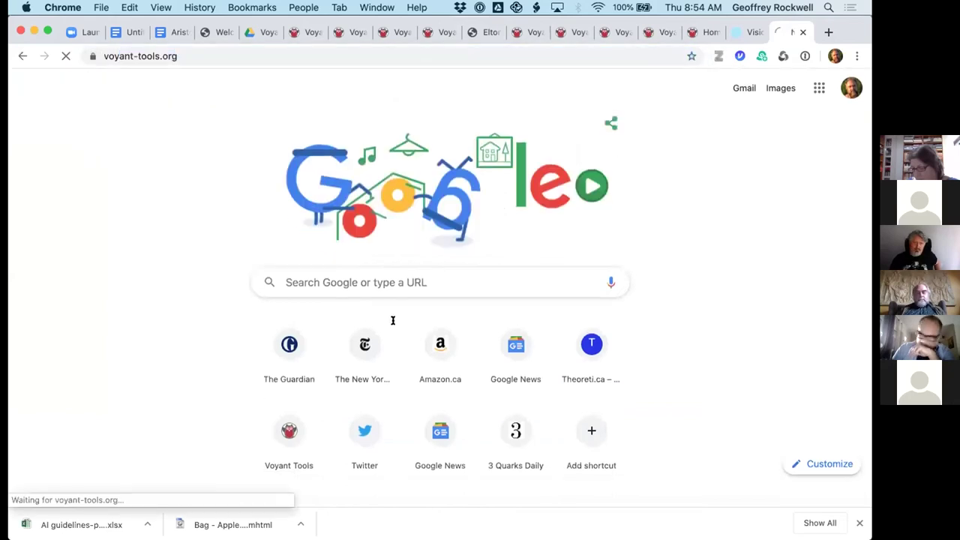
key("super+v")
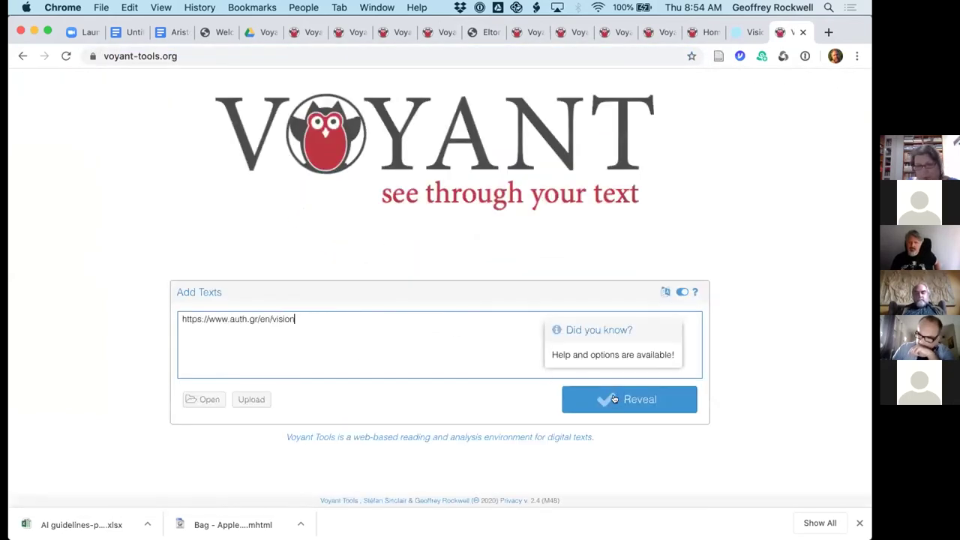
left_click(617, 398)
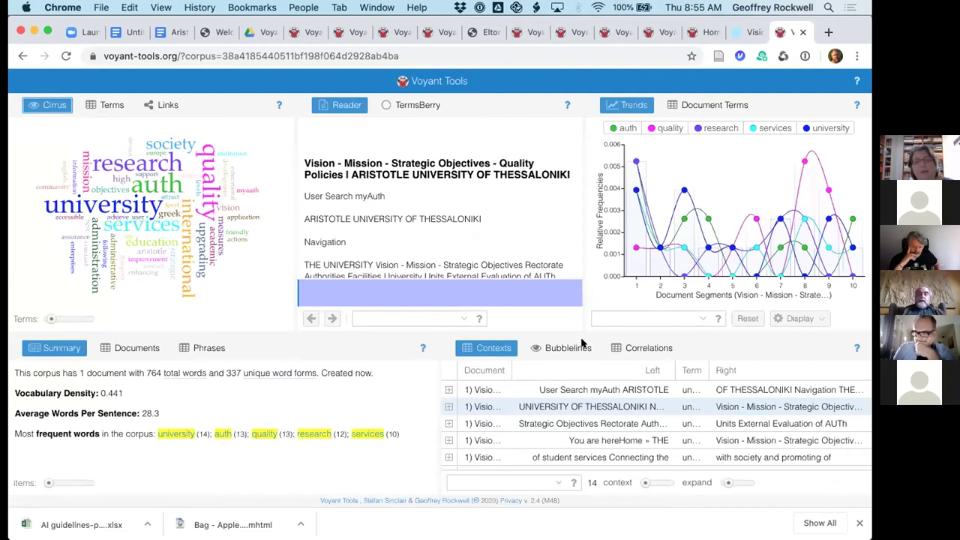
Step: Examine the imported web page in the Reader, from its title and navigation text down to the Strategic Objectives section
left_click_drag(303, 157, 561, 168)
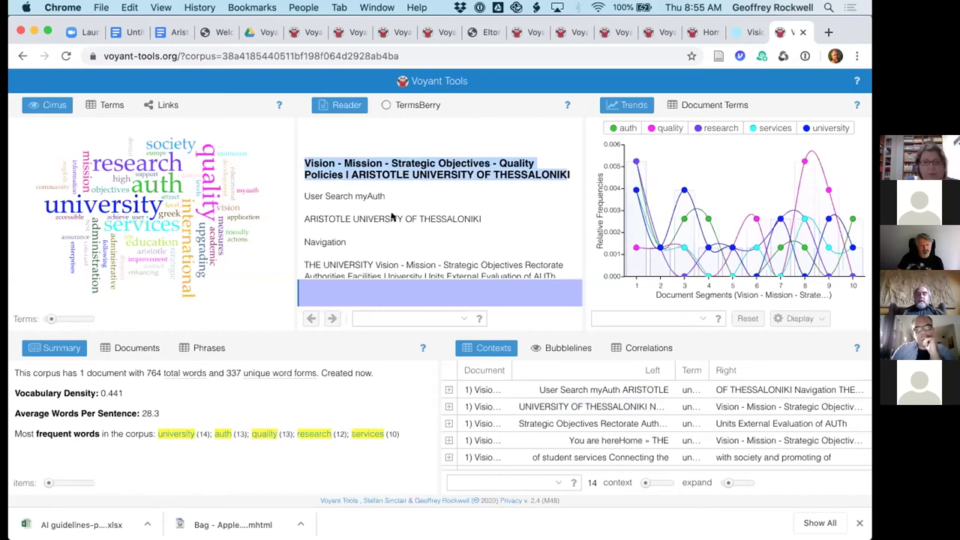
scroll(392, 224, "down", 2)
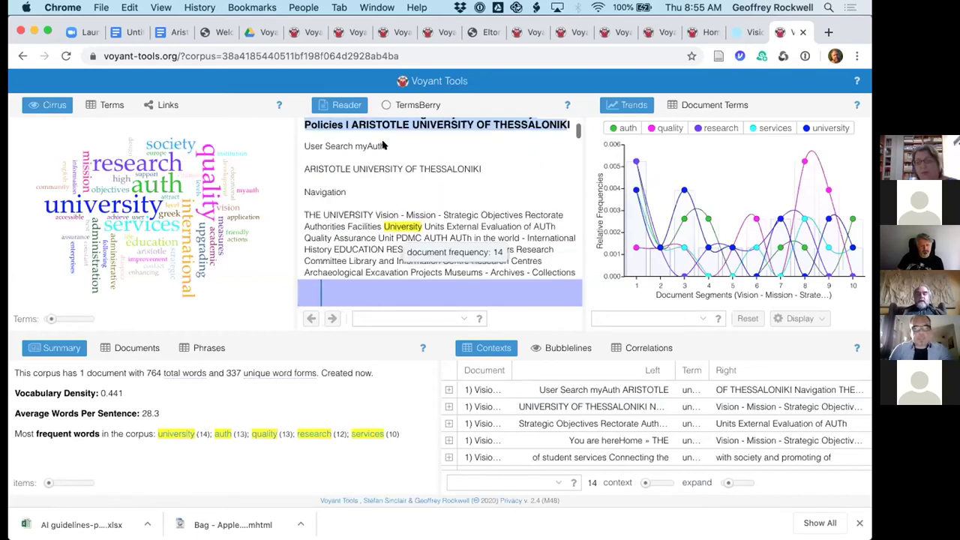
left_click_drag(301, 139, 385, 140)
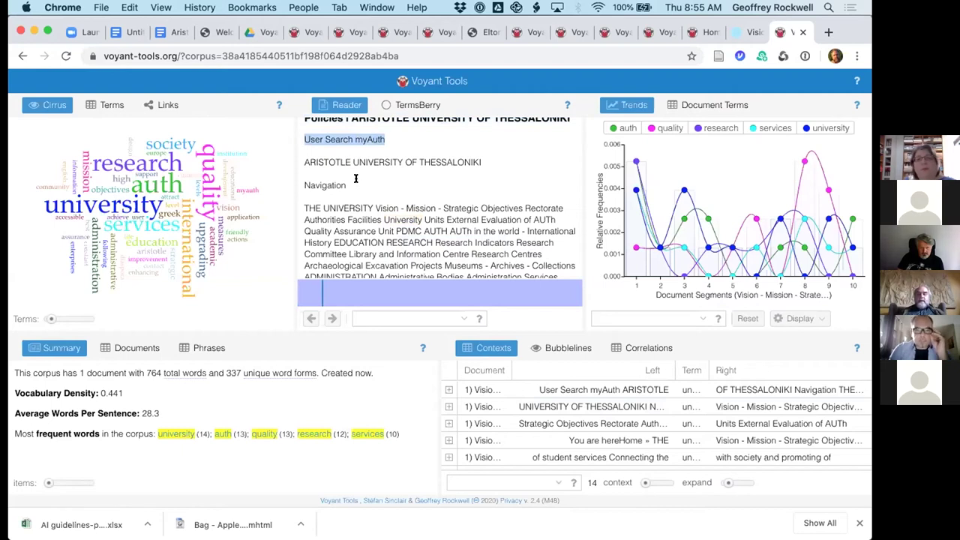
scroll(356, 178, "down", 3)
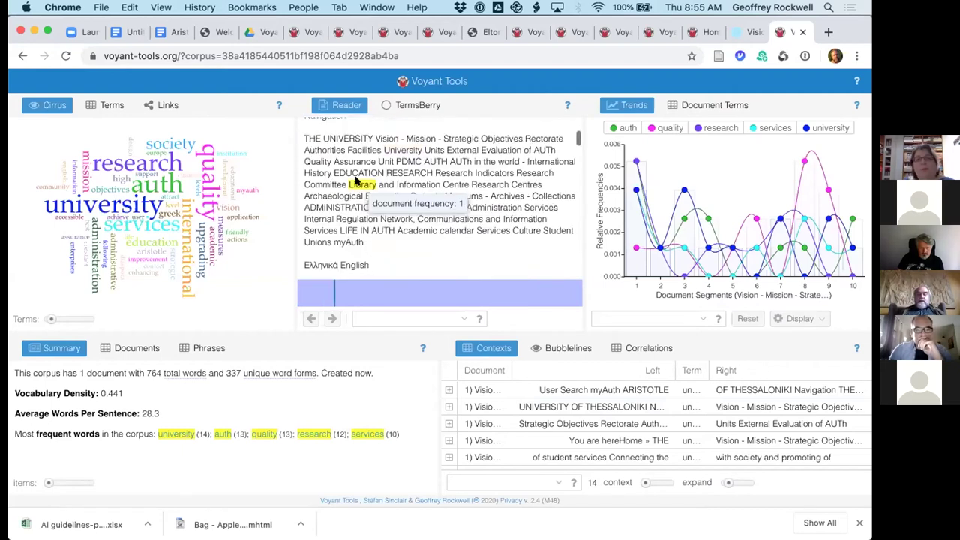
scroll(356, 180, "down", 6)
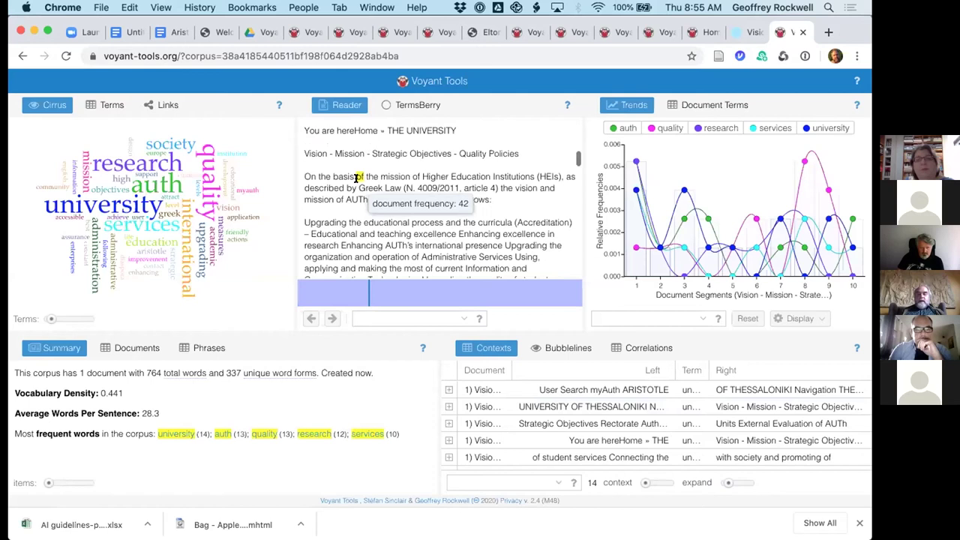
scroll(357, 177, "down", 2)
scroll(356, 177, "down", 3)
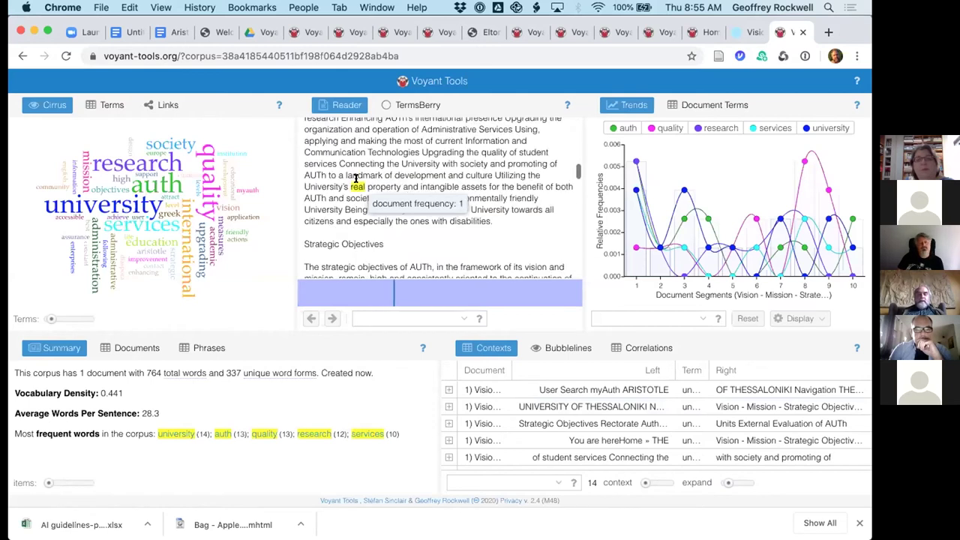
scroll(355, 178, "down", 2)
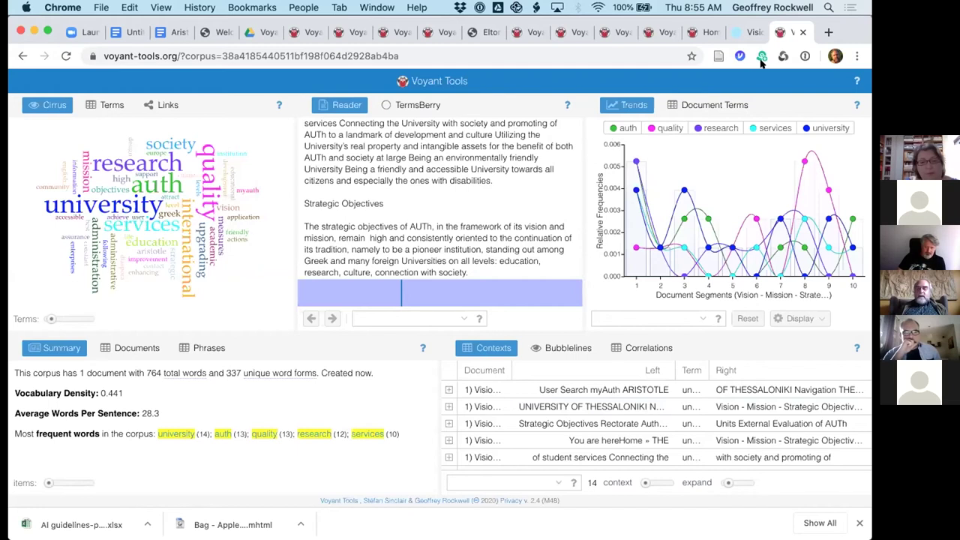
Step: Leave the single-page corpus and reload the voyant-tools.org start page with an empty Add Texts box
left_click(21, 54)
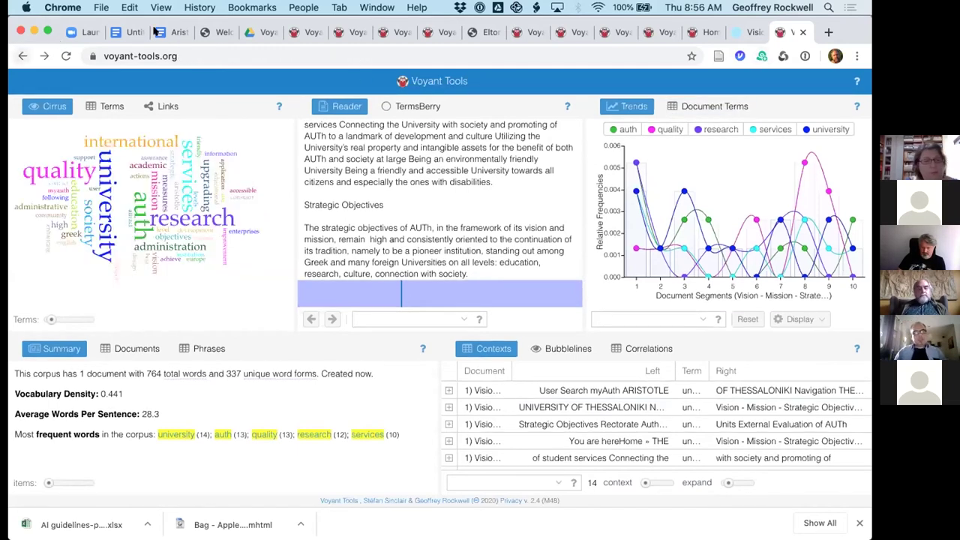
left_click(177, 52)
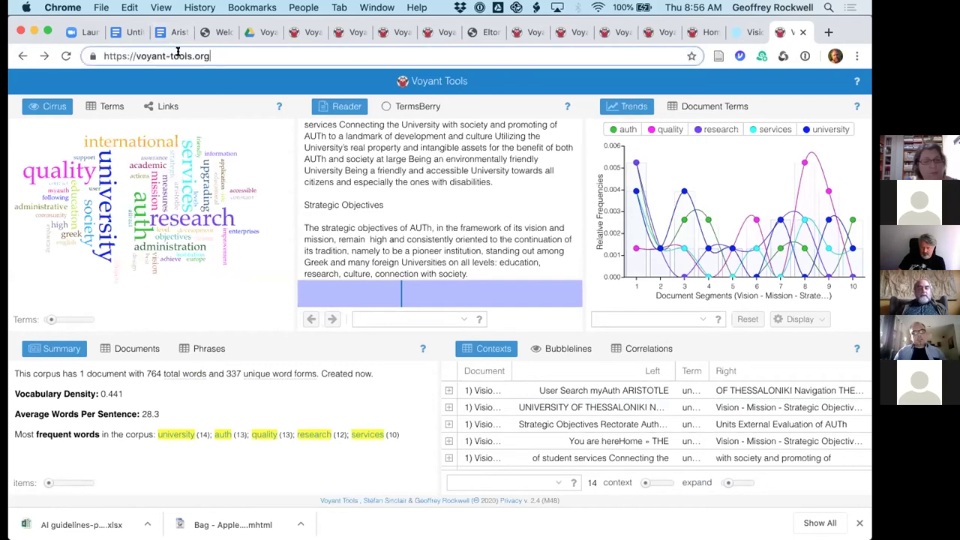
key("Return")
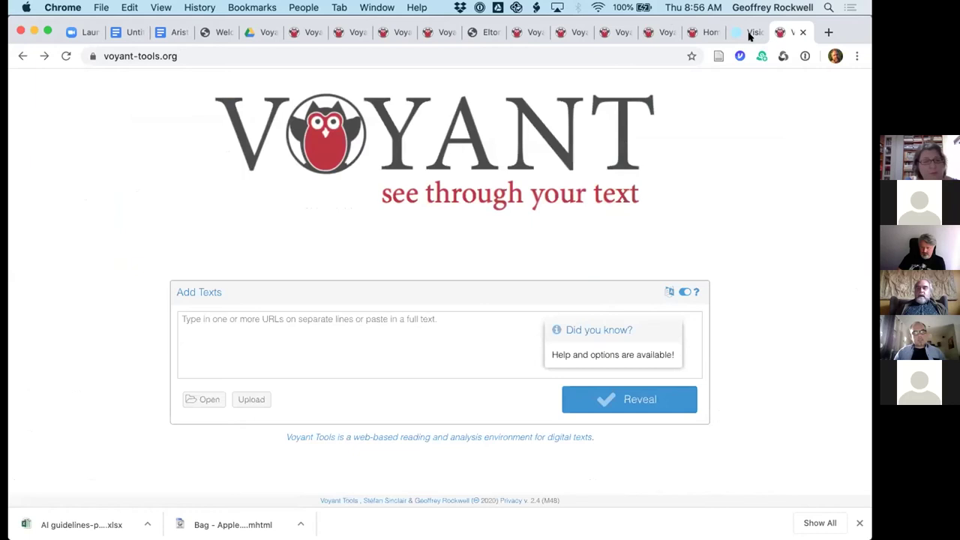
left_click(747, 33)
left_click(239, 54)
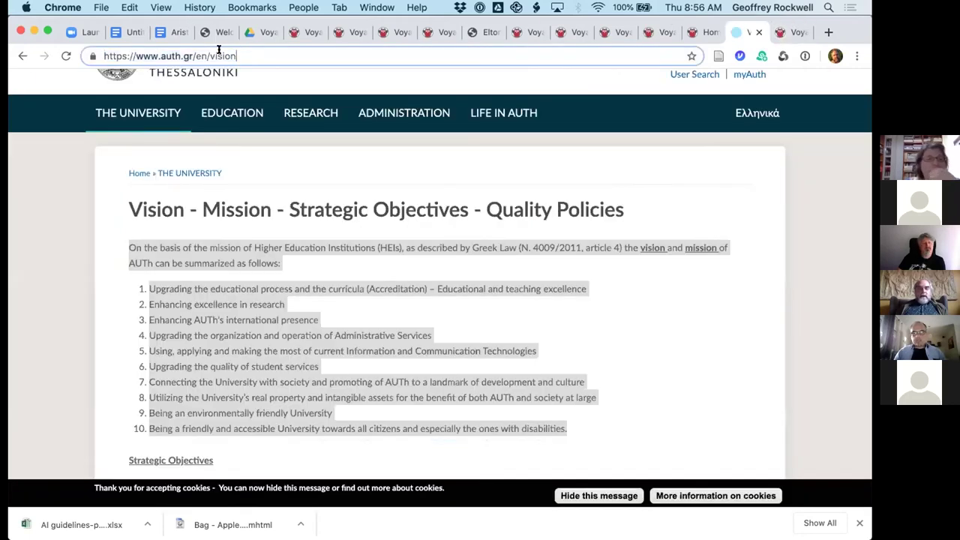
key("super+l")
key("super+c")
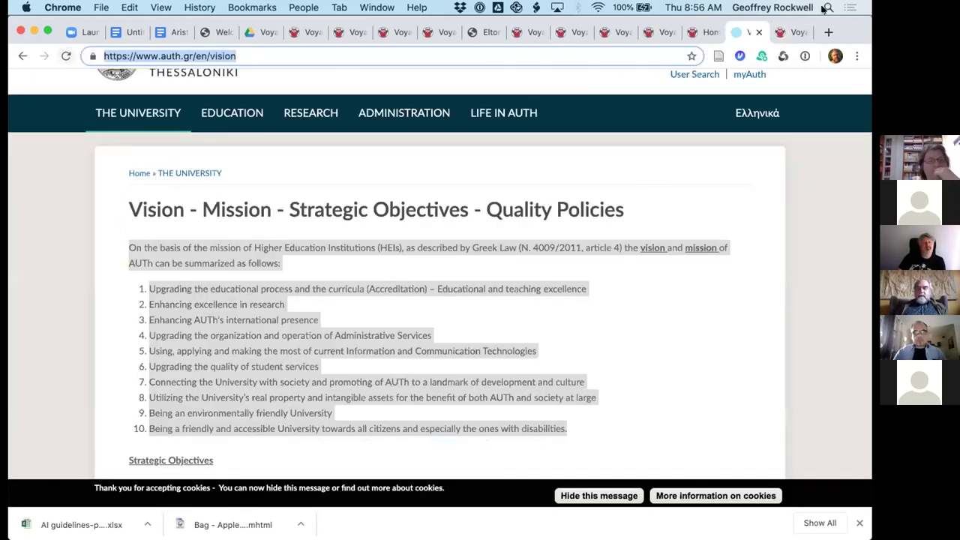
key("ctrl+Tab")
left_click(204, 318)
key("super+v")
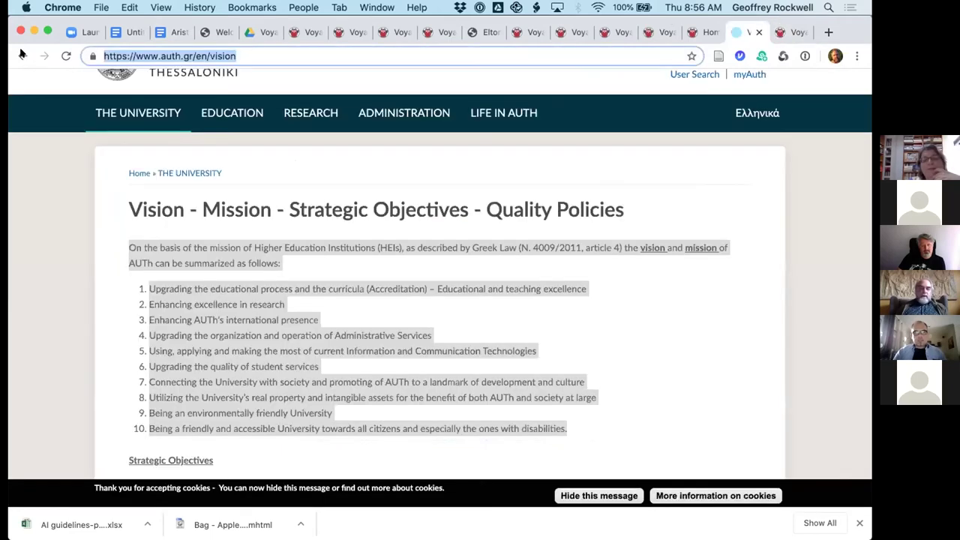
Step: Open the university's Quality Assurance Unit page from its English home page and copy the page's web address
left_click(140, 172)
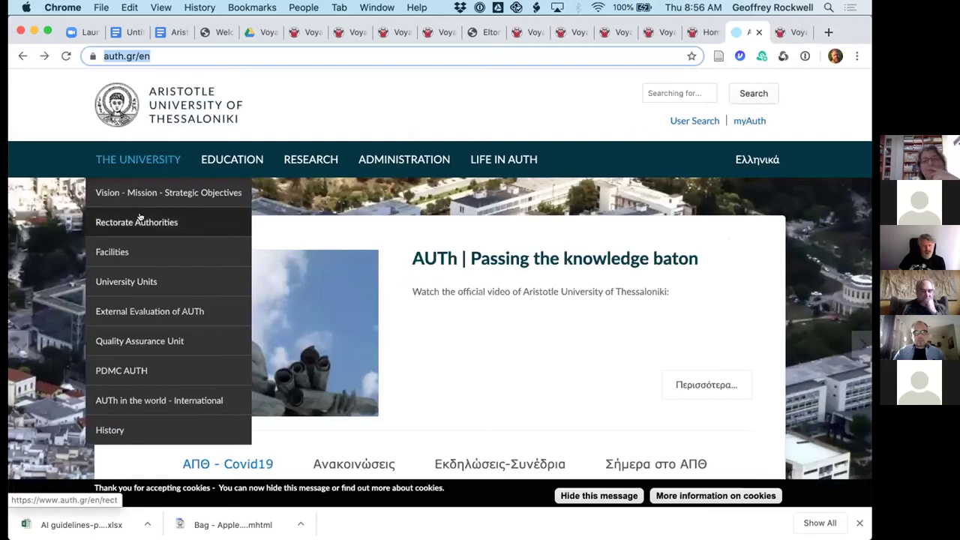
left_click(147, 342)
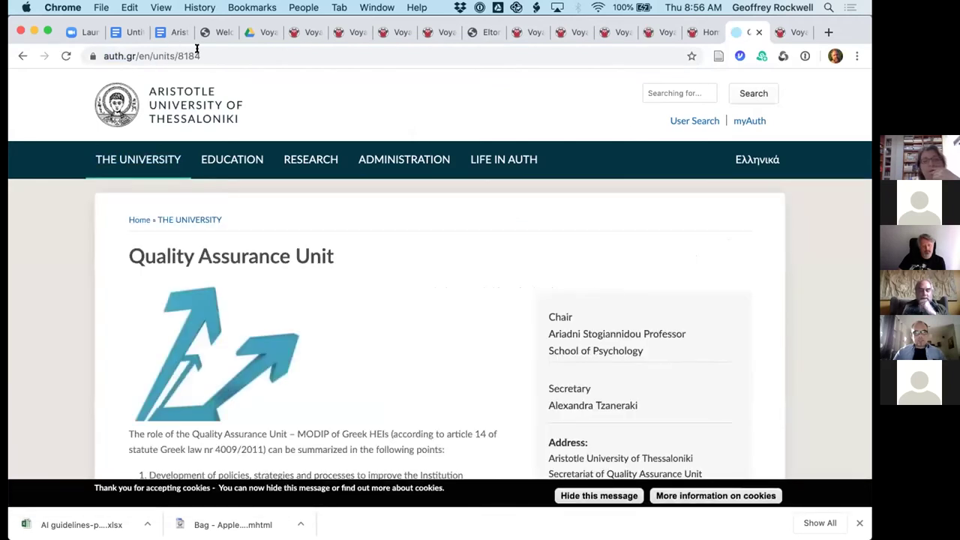
left_click(204, 52)
key("super+c")
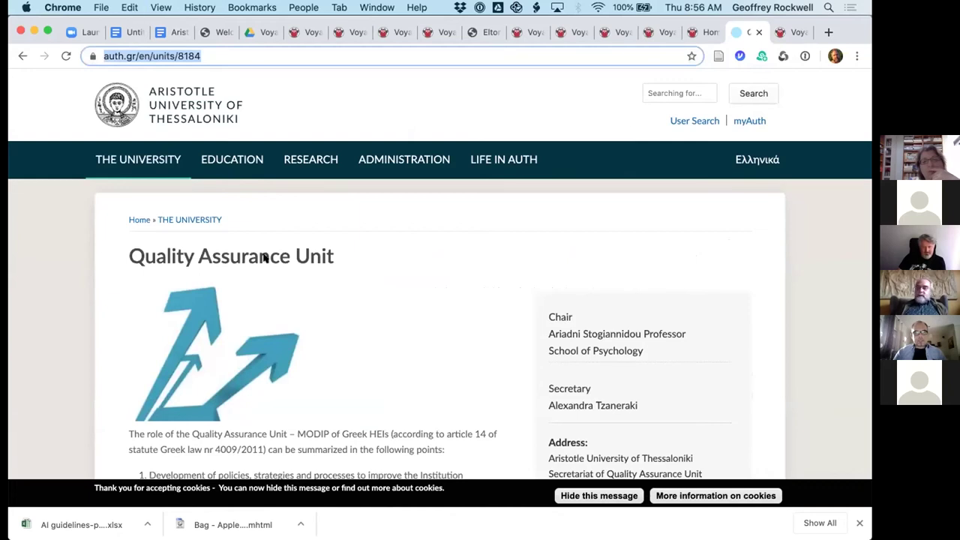
key("ctrl+Tab")
key("super+v")
left_click(635, 402)
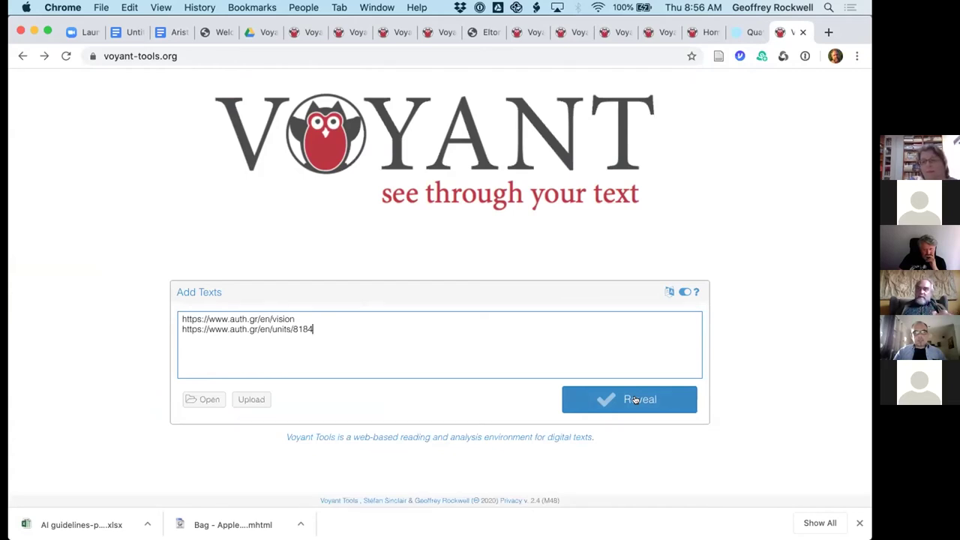
left_click(636, 399)
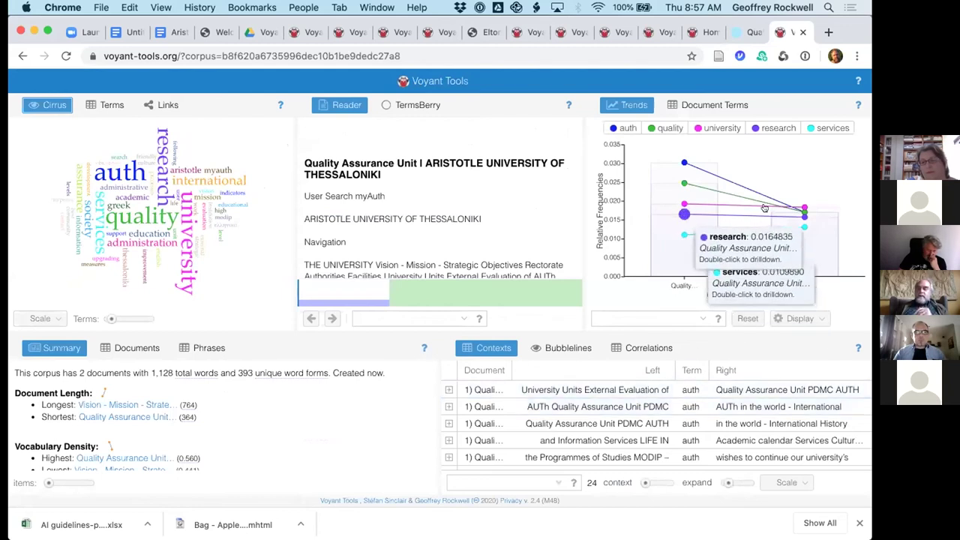
Step: Review the two-document corpus in Trends and Summary, and read the Summary tool's help
mouse_move(807, 214)
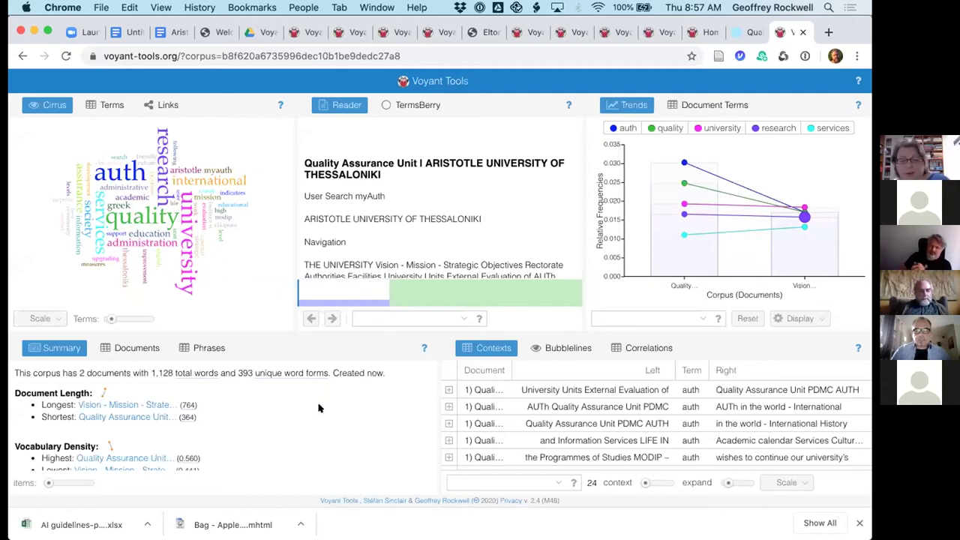
scroll(318, 408, "down", 2)
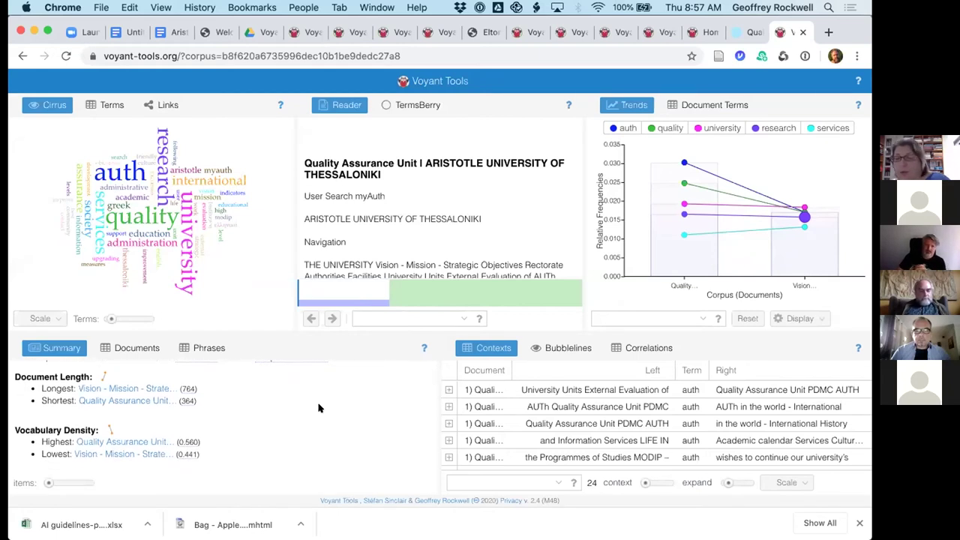
scroll(318, 408, "down", 2)
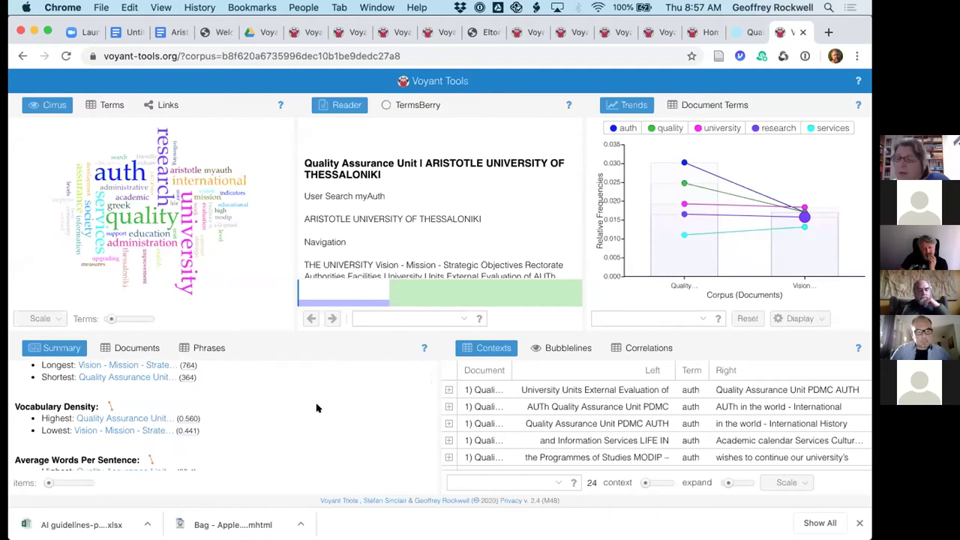
left_click(423, 346)
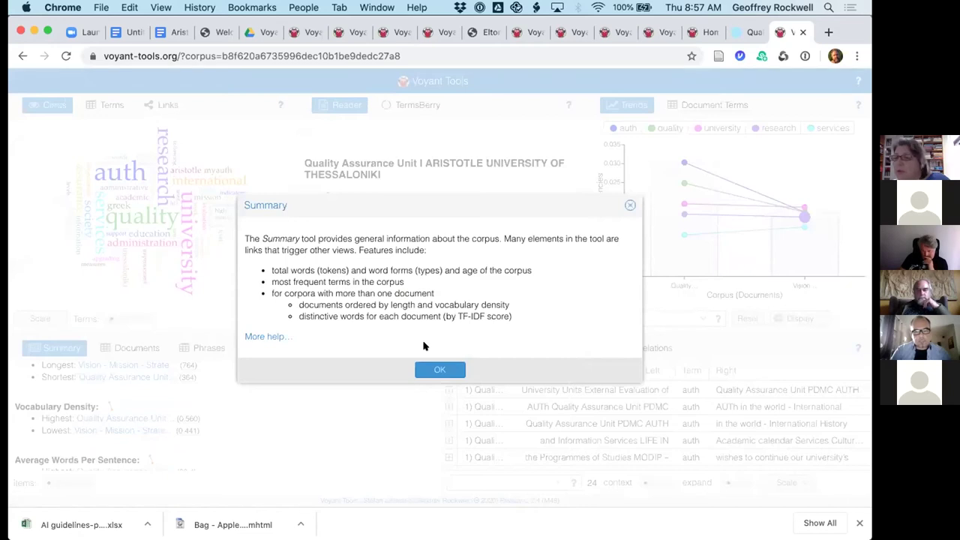
left_click(627, 205)
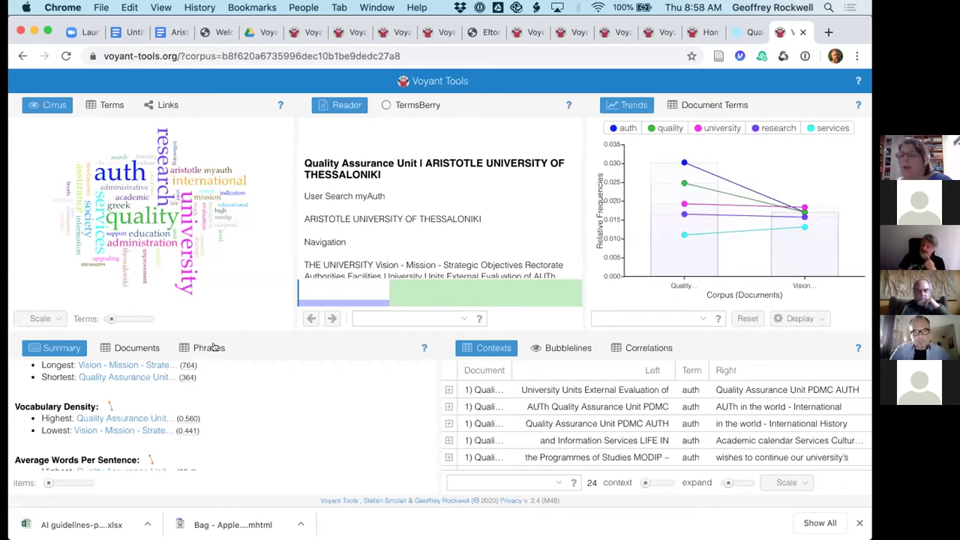
mouse_move(421, 348)
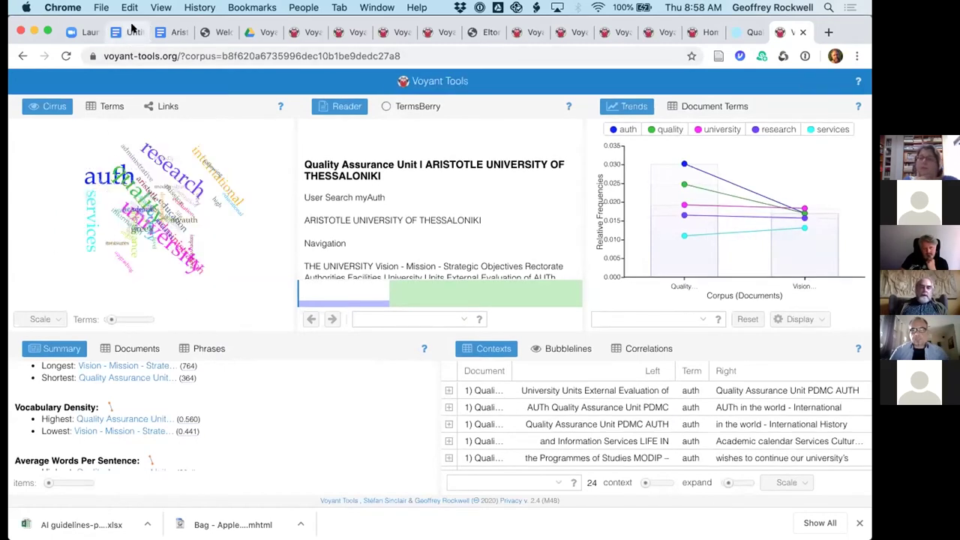
Step: Switch to the untitled Google document and enter Massmine on the empty line below the dialogi.ca link
left_click(132, 30)
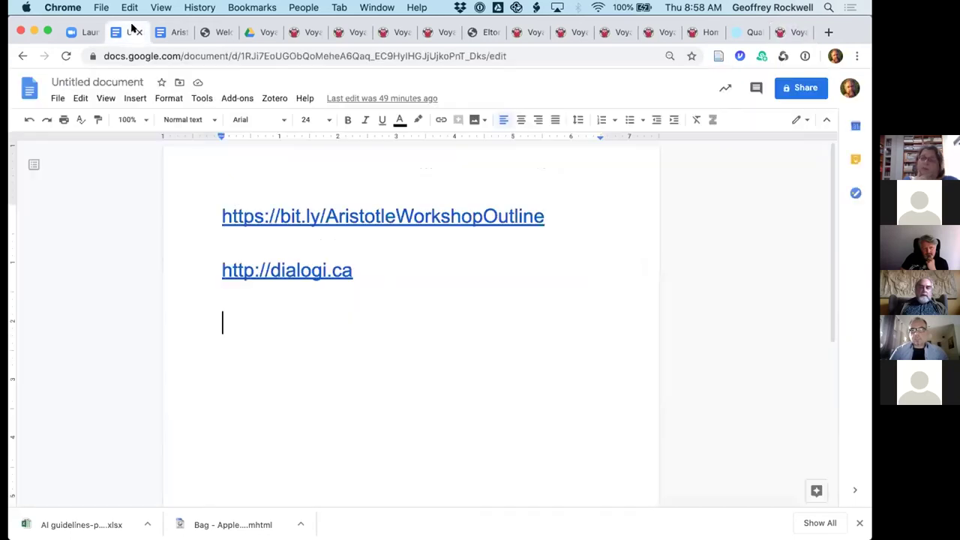
type("mass")
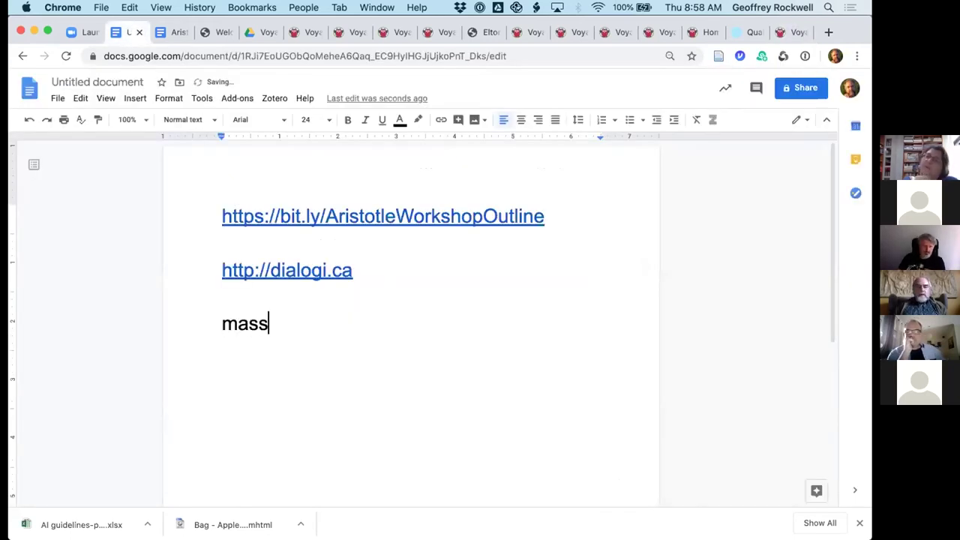
type("mine")
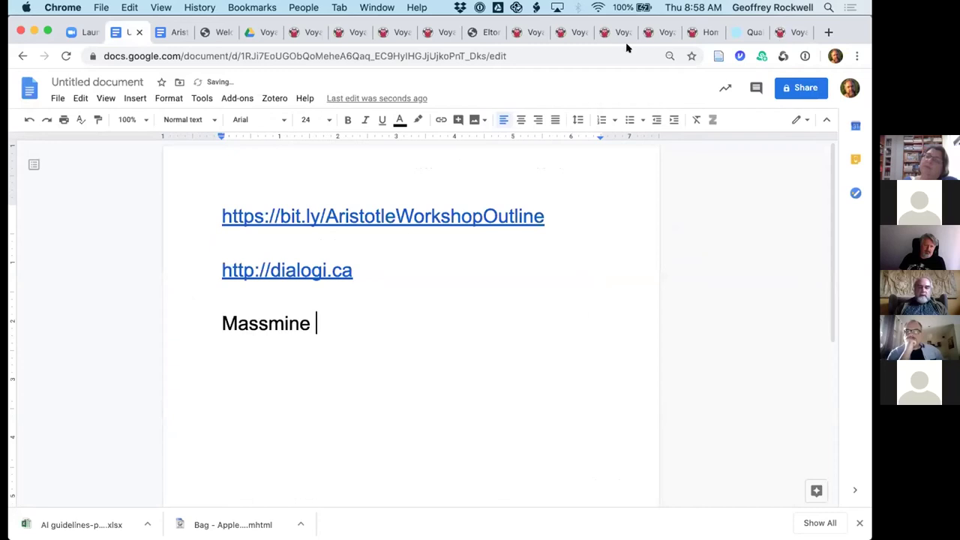
Step: Search the web for massmine in a new tab, open the MassMine site and copy its home page address
key("super+t")
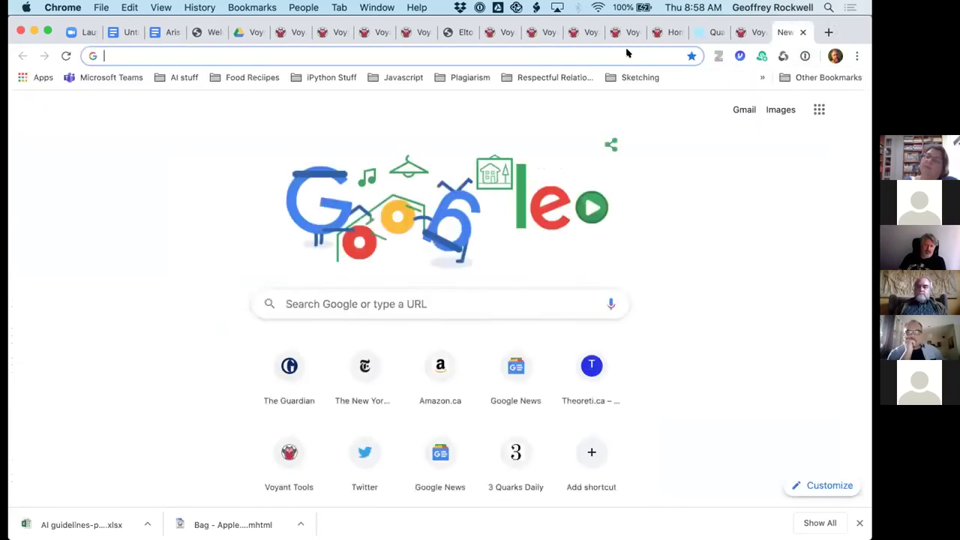
type("massmine")
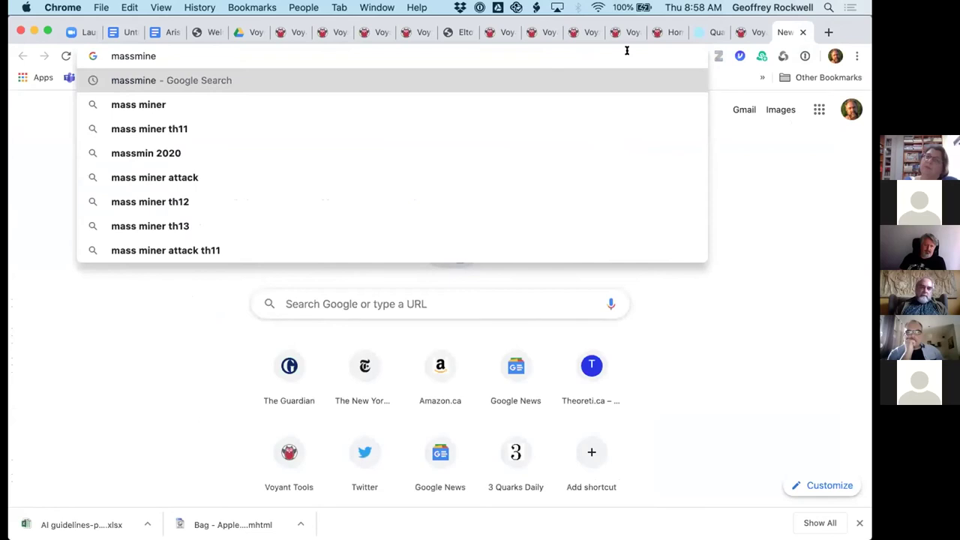
key("Return")
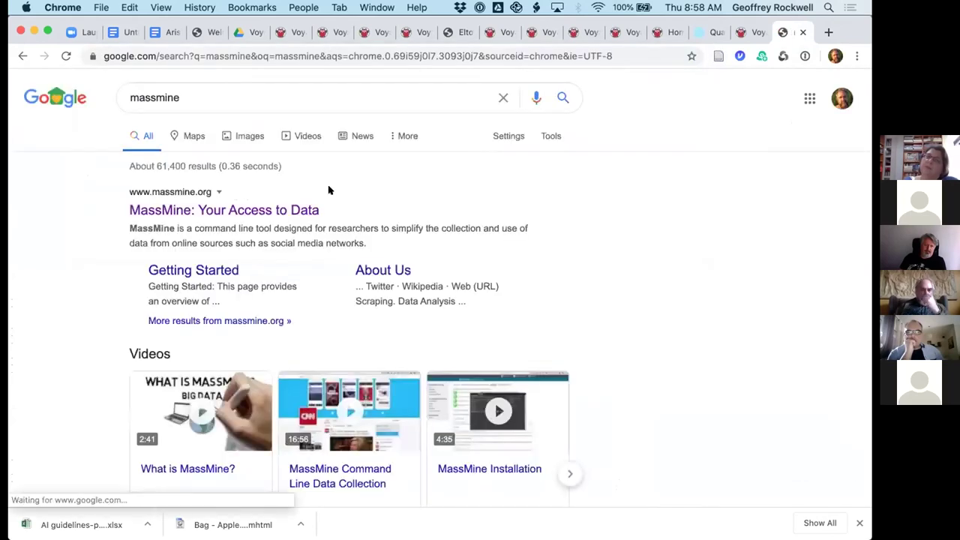
left_click(279, 211)
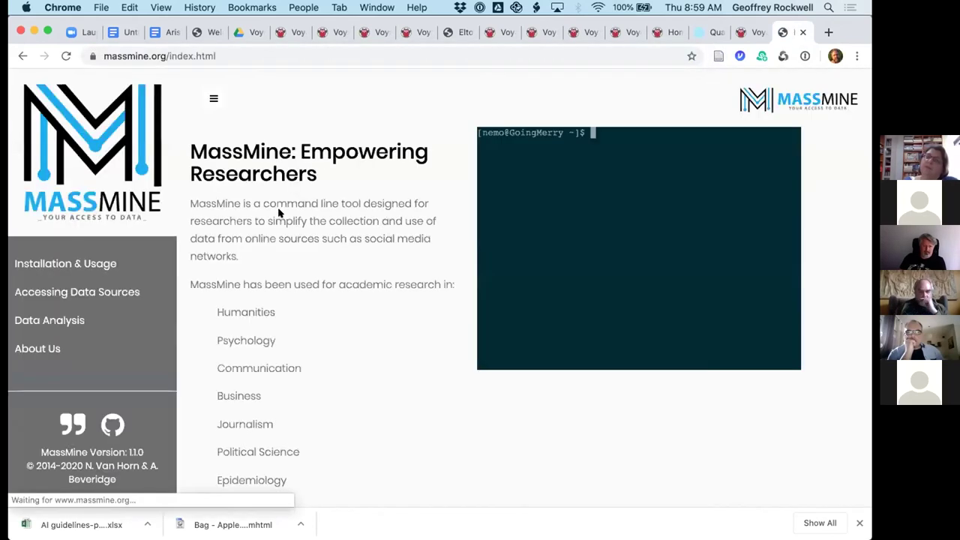
left_click(218, 54)
key("cmd+c")
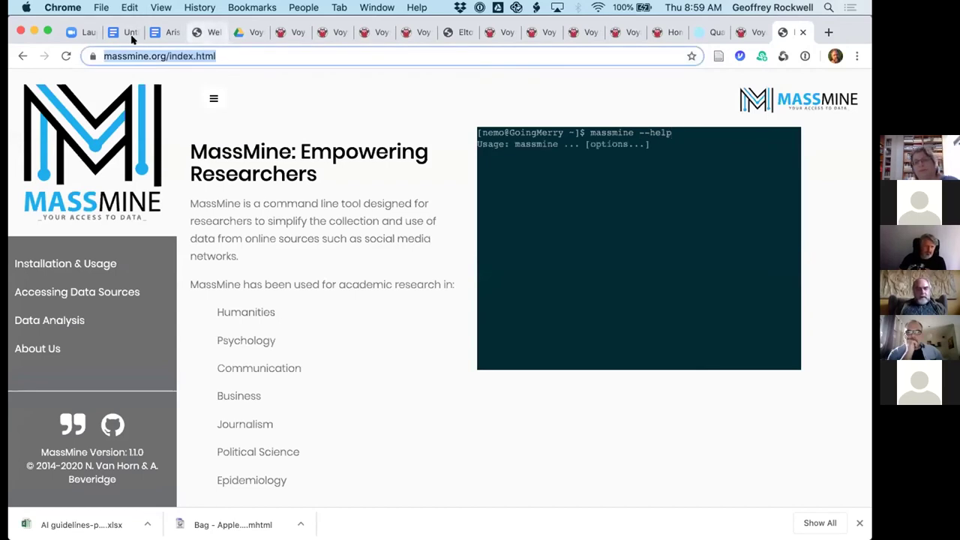
left_click(156, 33)
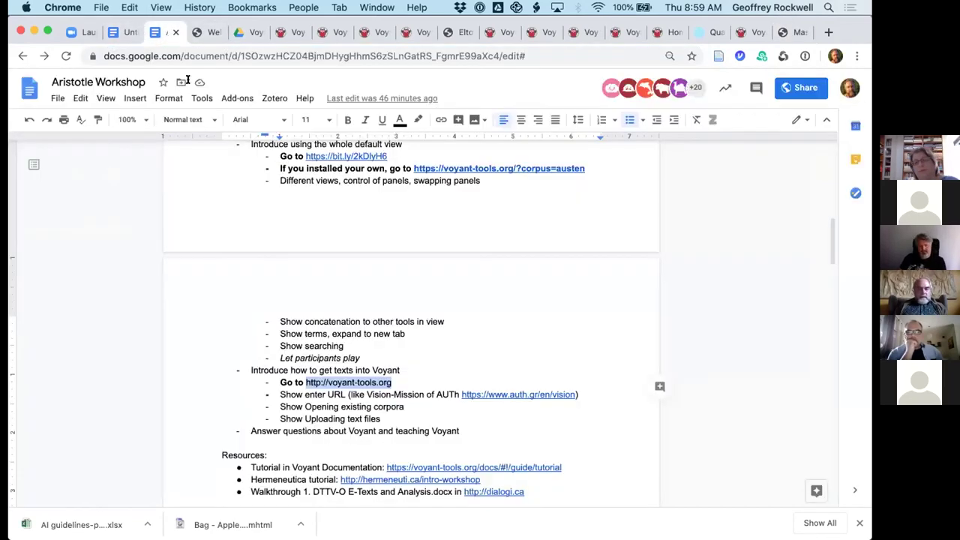
left_click(478, 426)
key("Return")
key("cmd+v")
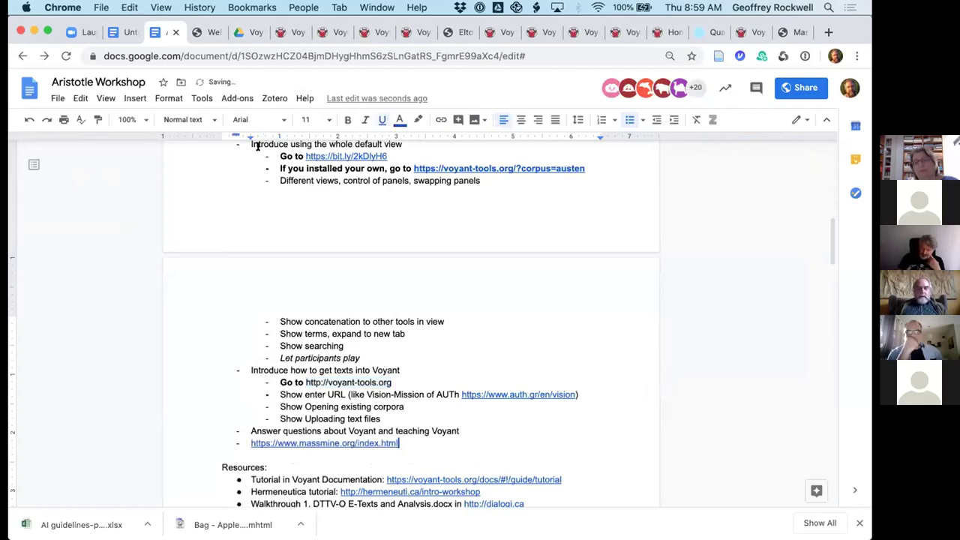
Step: Look through the MassMine home page, including its data sources, features and funding sections
left_click(792, 31)
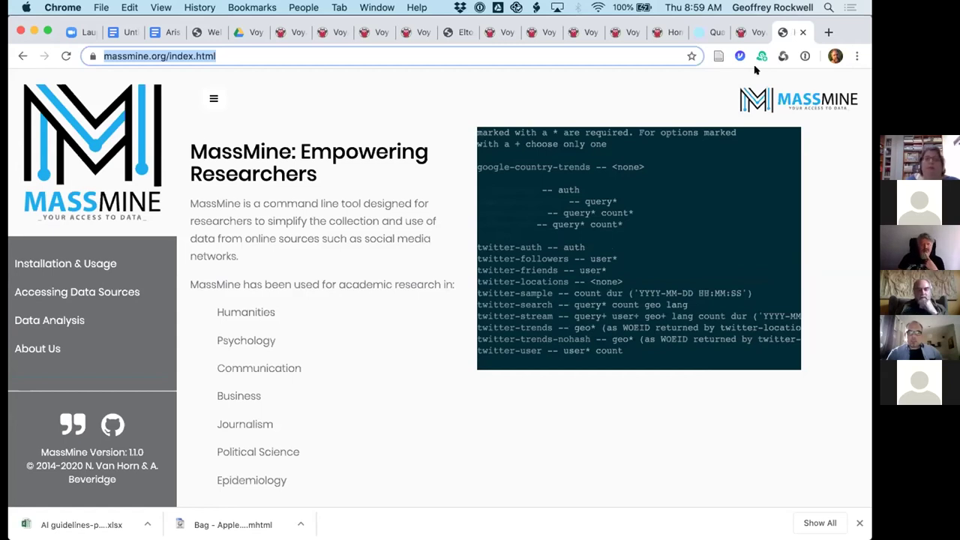
scroll(425, 329, "down", 4)
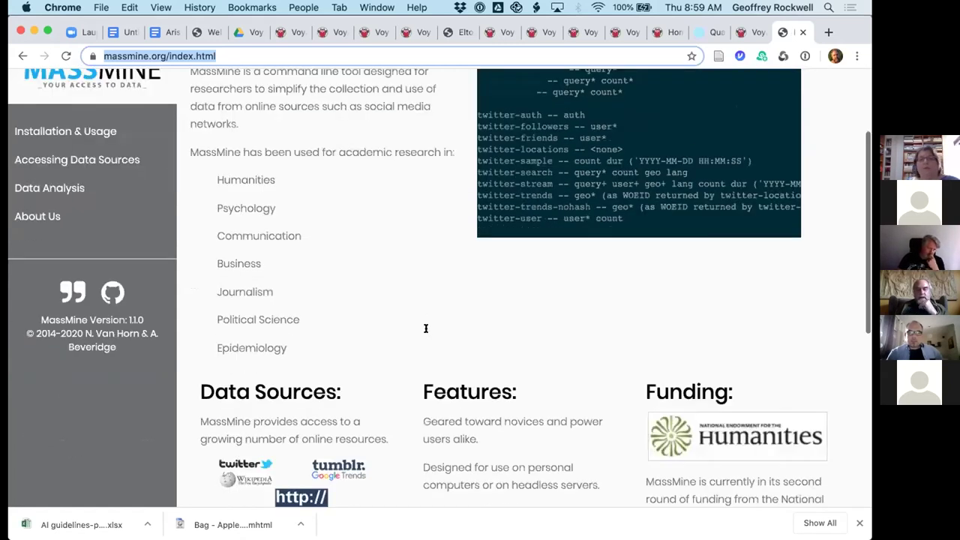
scroll(425, 328, "down", 5)
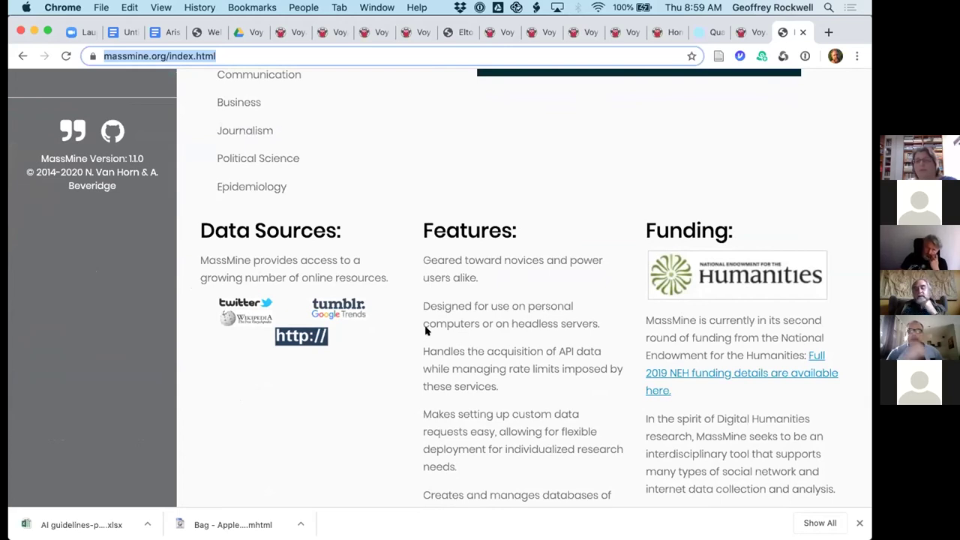
scroll(425, 329, "down", 4)
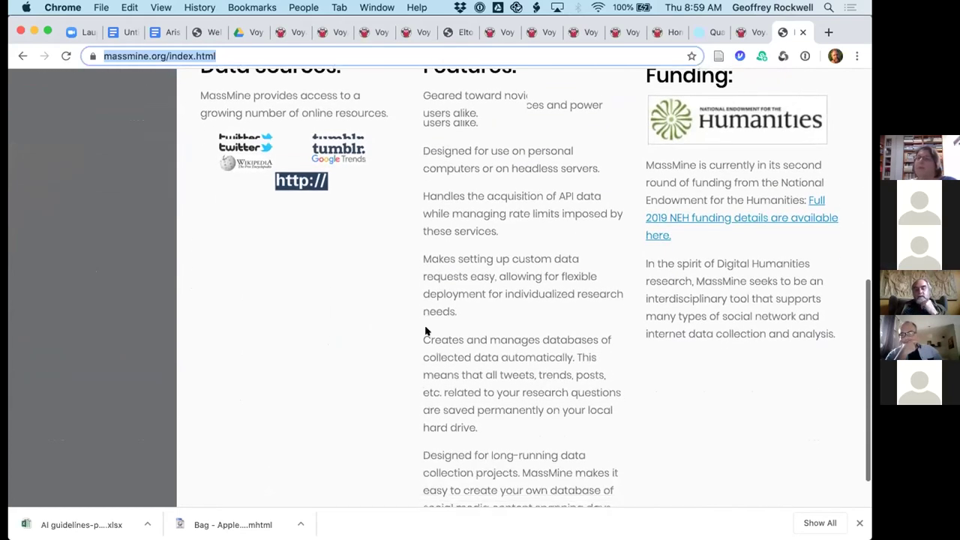
scroll(425, 330, "up", 10)
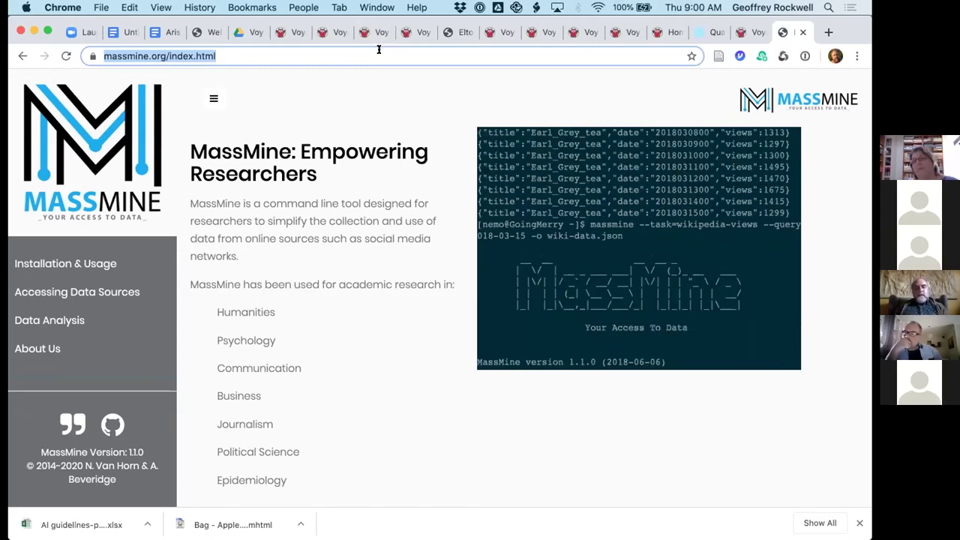
Step: Search the web for "archive-it" and open the Archive-It site
left_click_drag(378, 49, 93, 57)
type("archive")
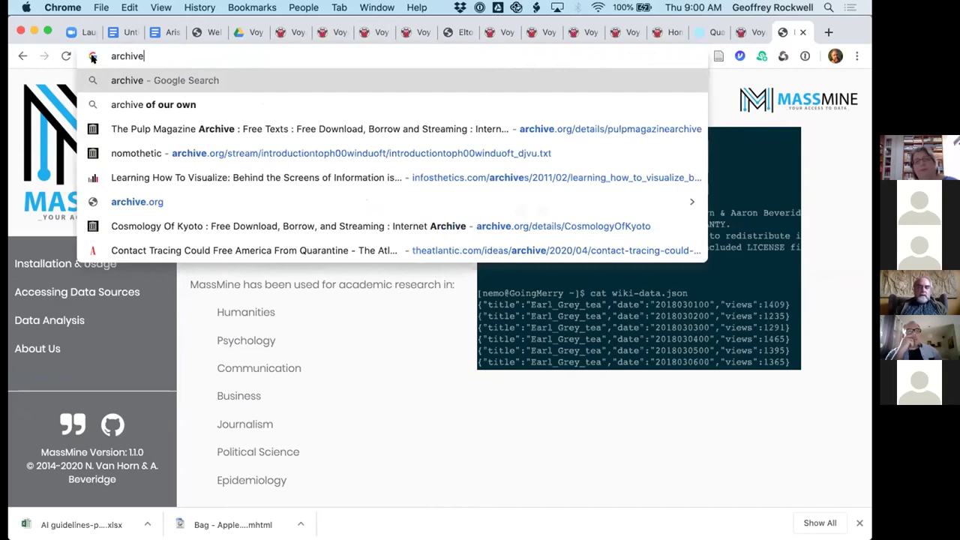
type("-it")
key("Return")
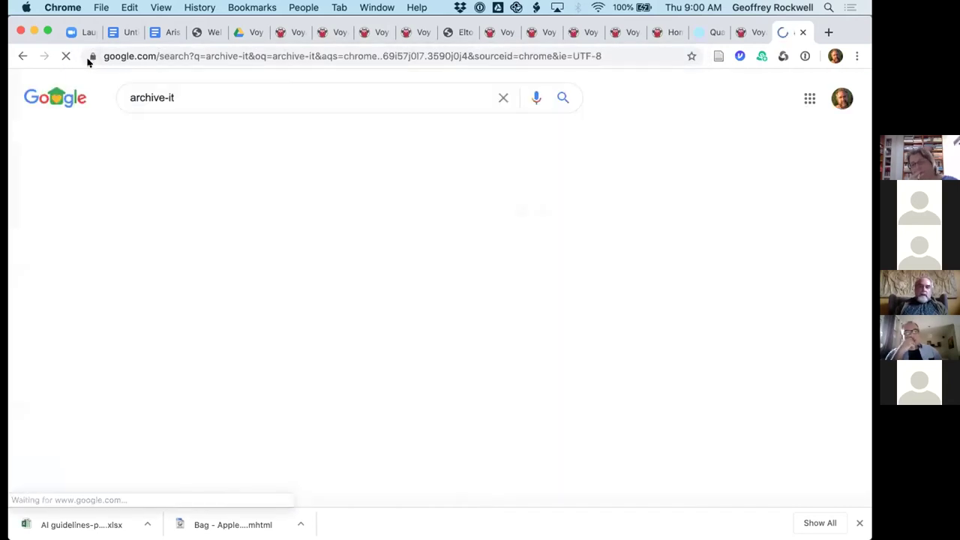
left_click(212, 210)
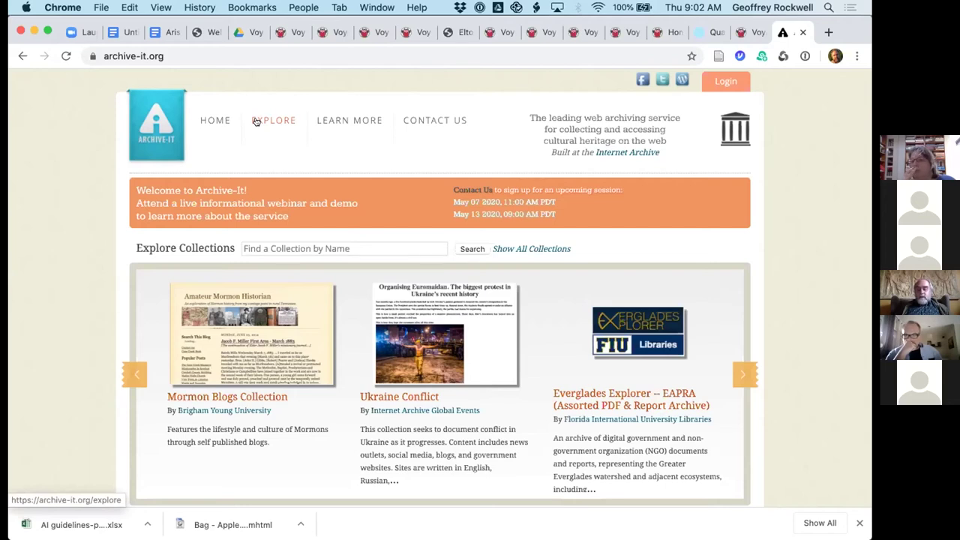
Step: Examine the Voyant summary of the Aristotle University corpus, covering document length, vocabulary density, sentence length, and frequent and distinctive words
left_click(744, 30)
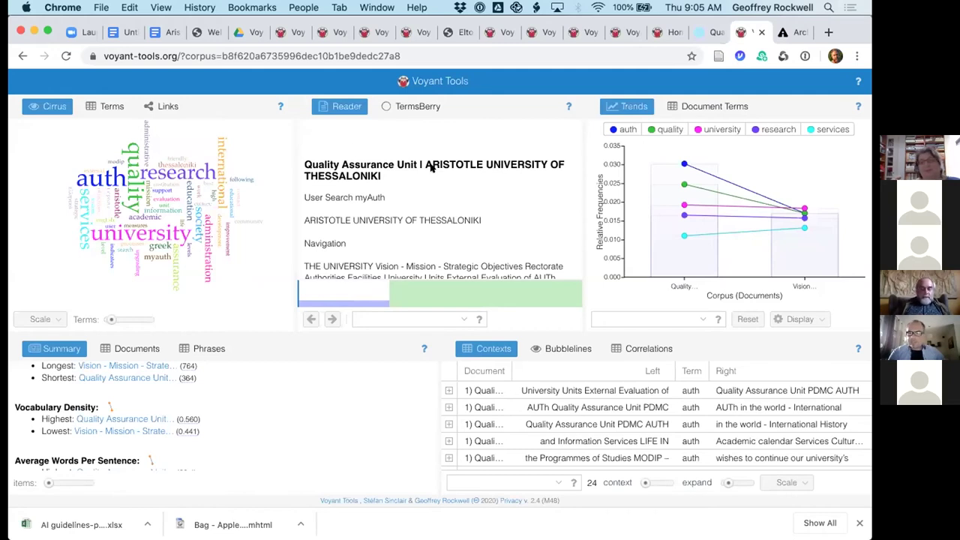
mouse_move(420, 347)
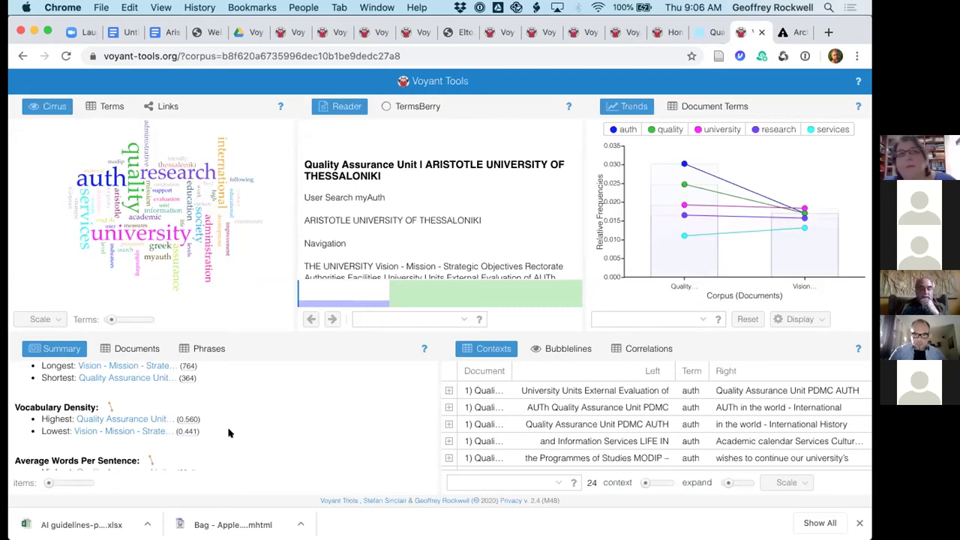
scroll(120, 438, "down", 3)
scroll(120, 439, "up", 5)
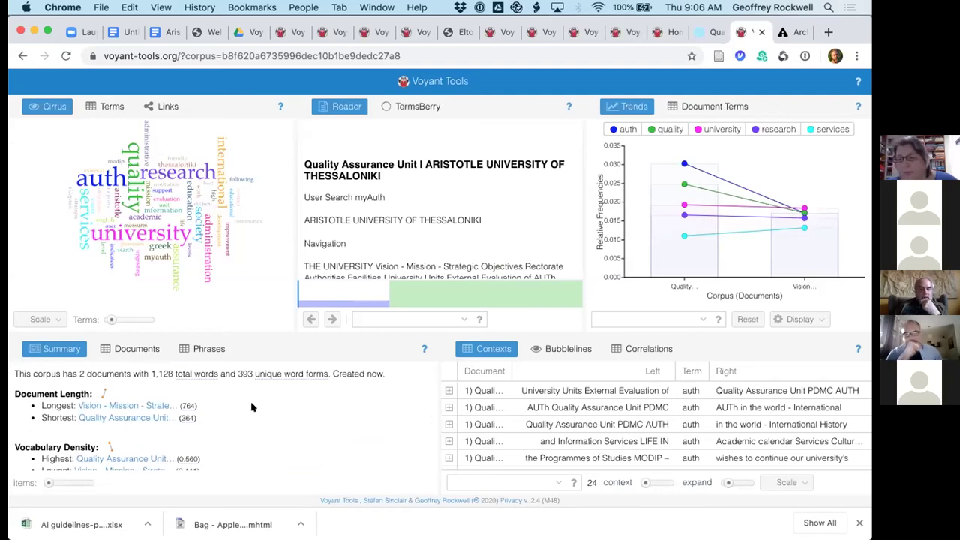
scroll(252, 407, "down", 3)
scroll(252, 407, "down", 2)
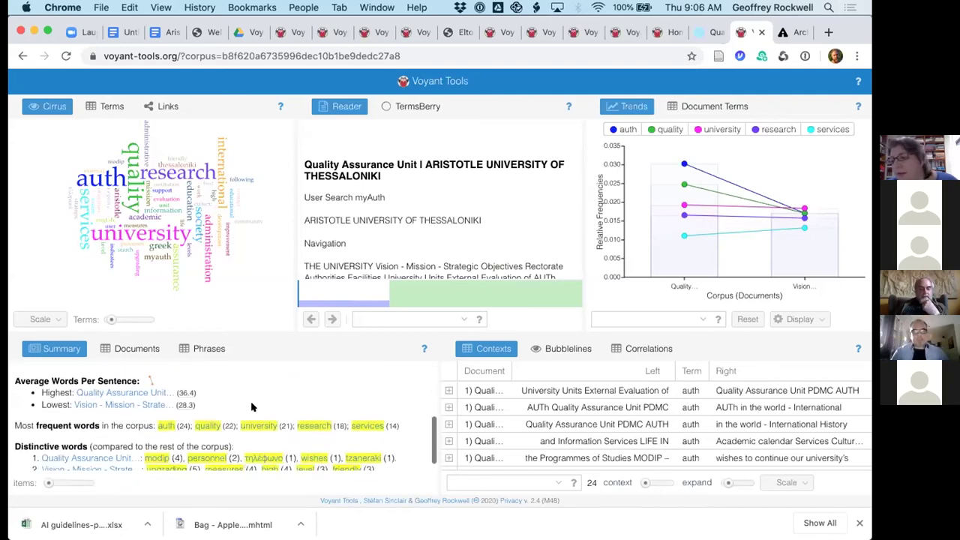
scroll(252, 407, "down", 2)
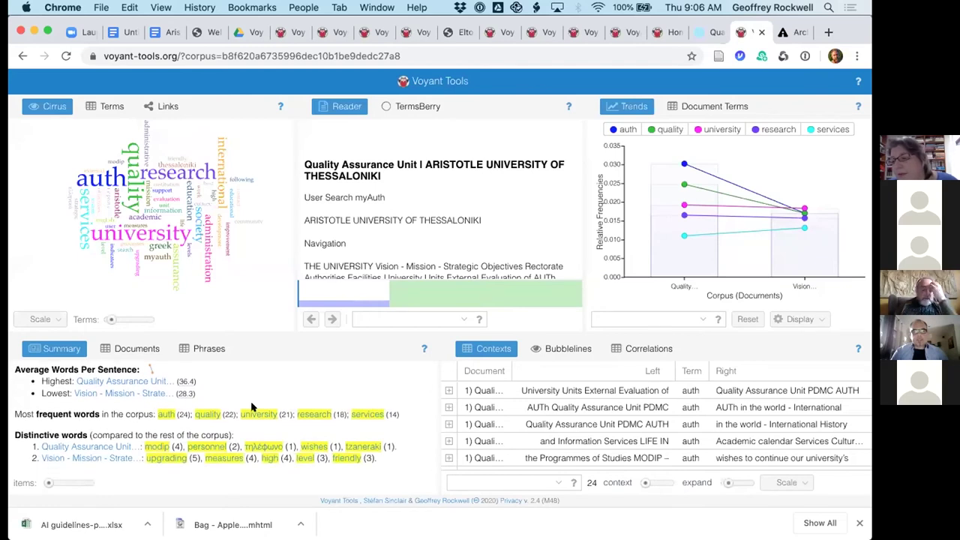
scroll(252, 407, "up", 3)
scroll(252, 407, "down", 3)
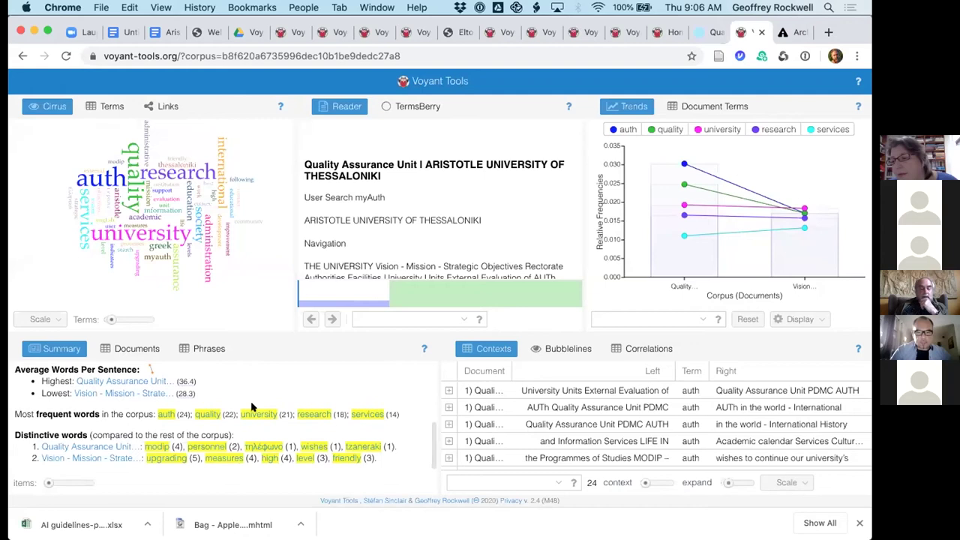
scroll(252, 408, "up", 4)
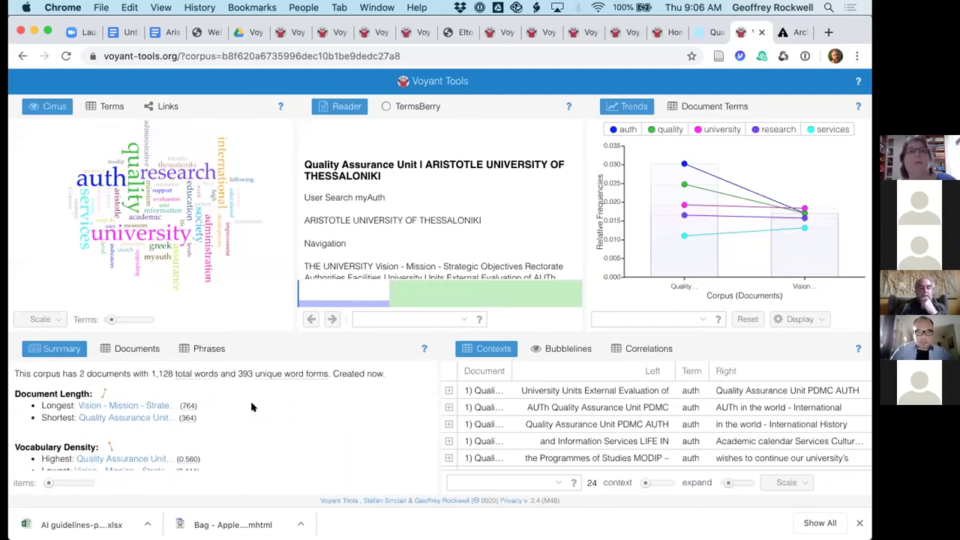
scroll(252, 407, "down", 2)
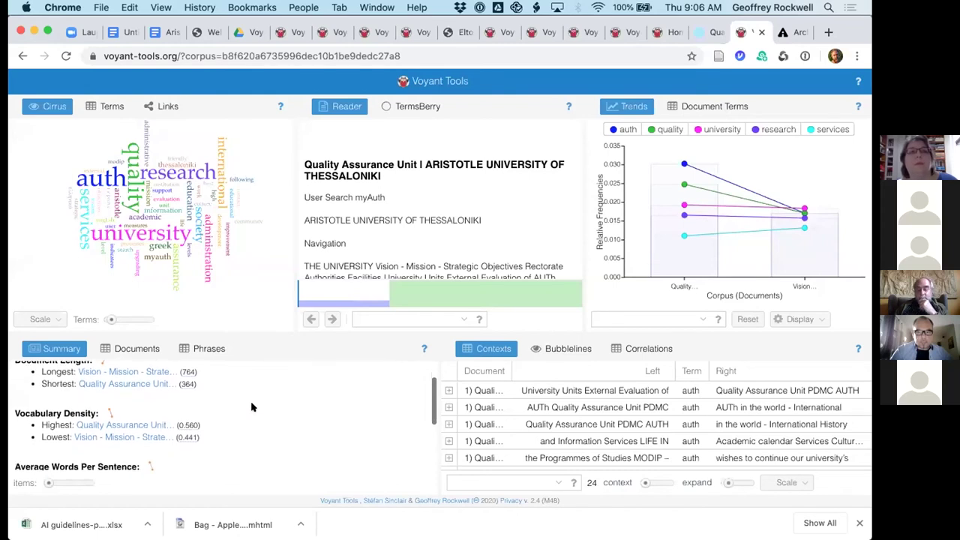
scroll(252, 407, "down", 5)
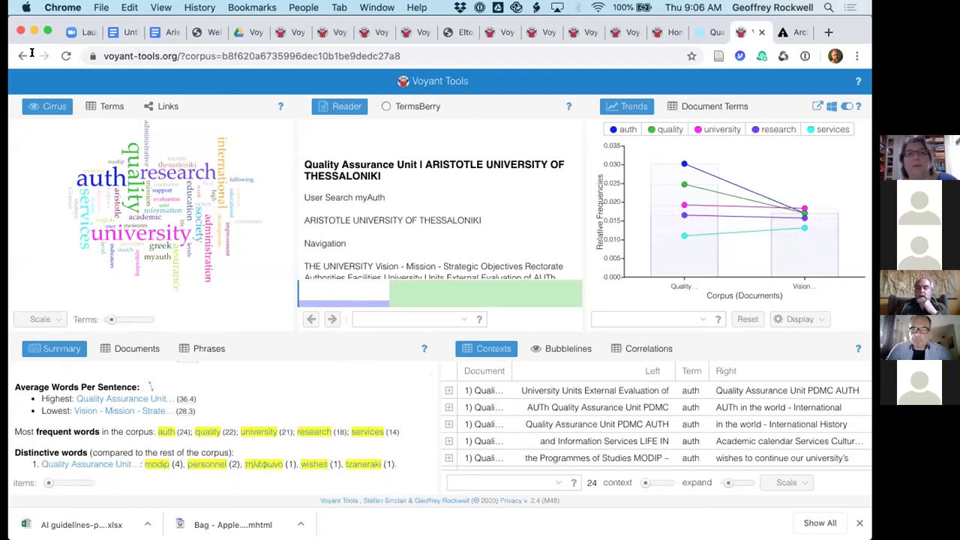
Step: Remove the corpus parameter from the Voyant address and load the voyant-tools.org start page
left_click(210, 55)
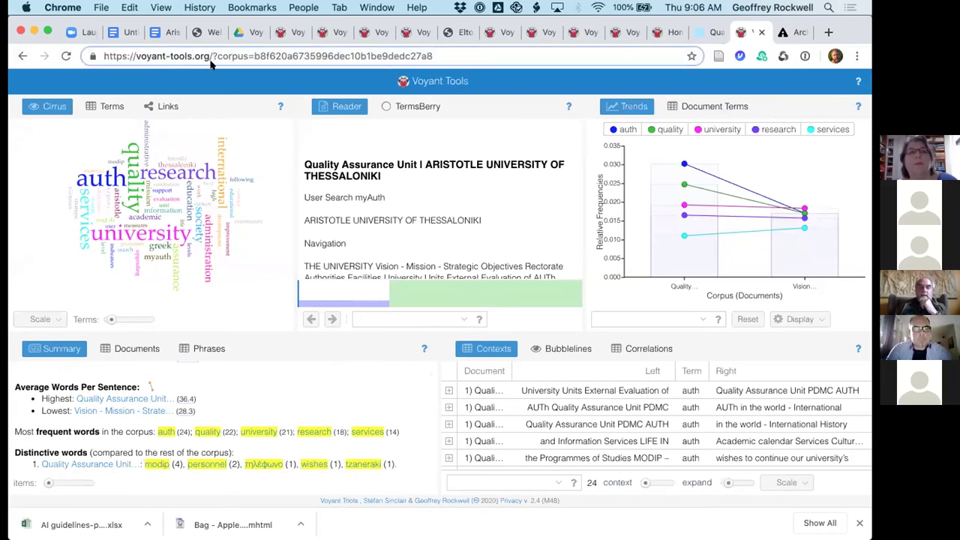
key("super+shift+Right")
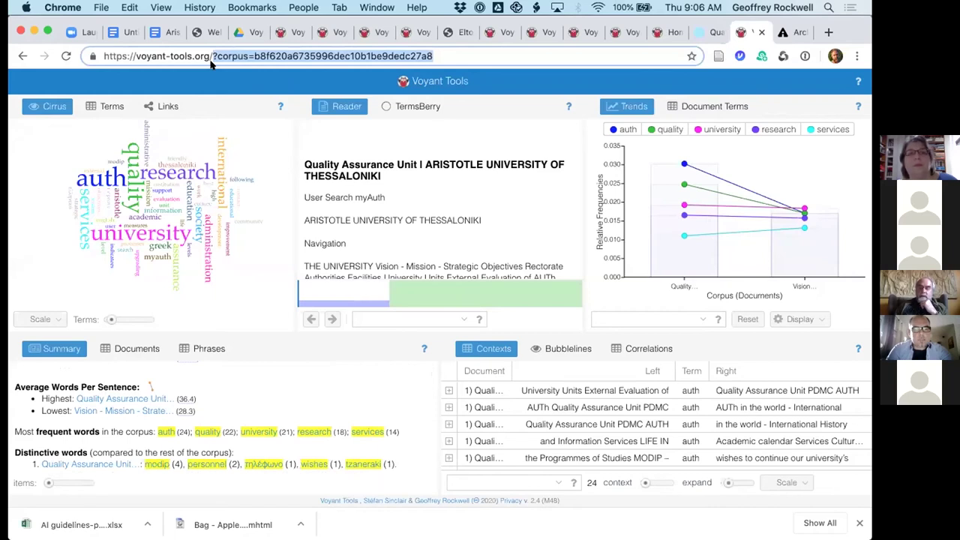
key("BackSpace")
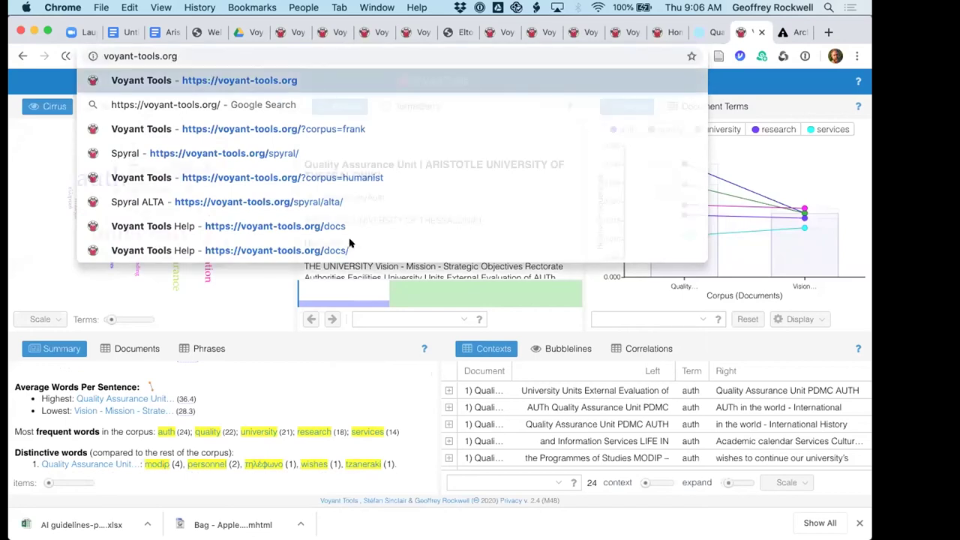
key("Return")
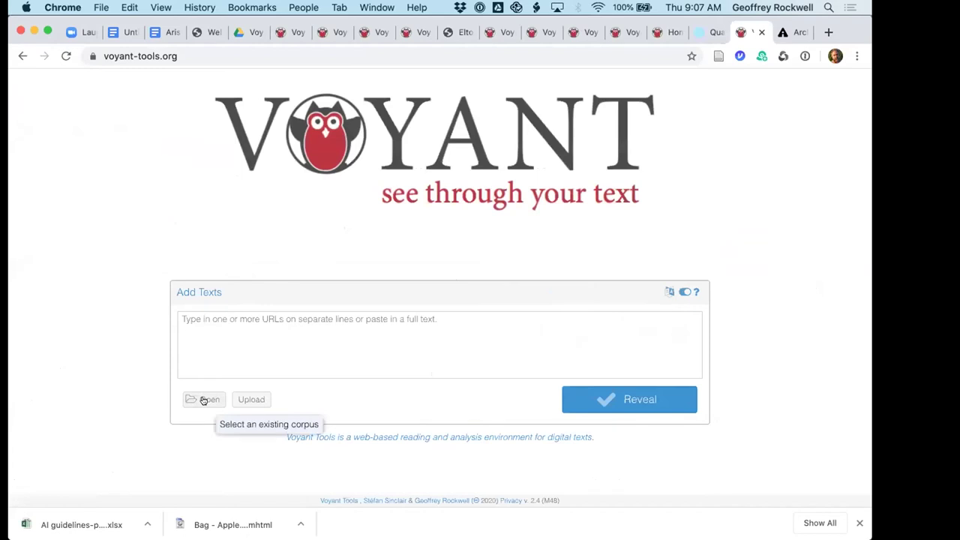
Step: Open the existing corpus Austen's Novels from the Voyant start page
left_click(202, 400)
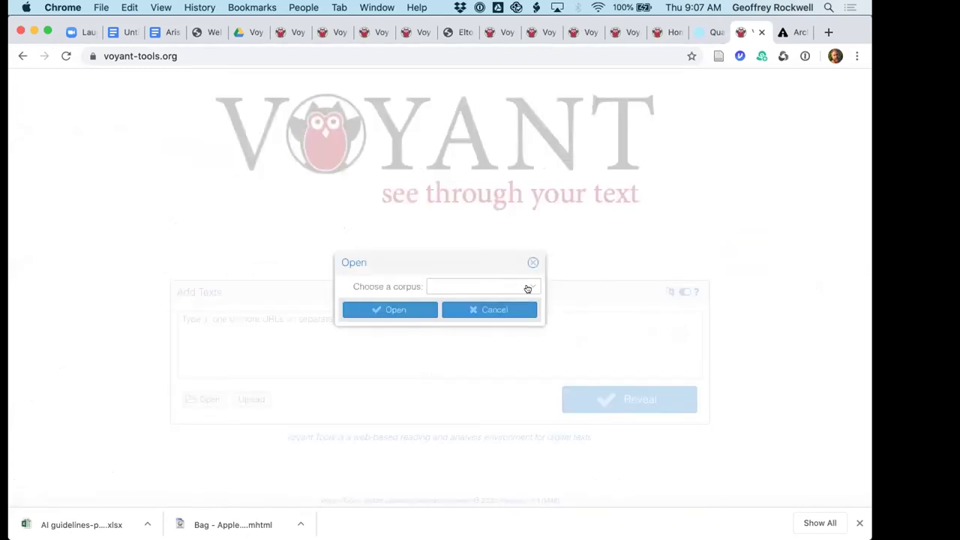
left_click(527, 288)
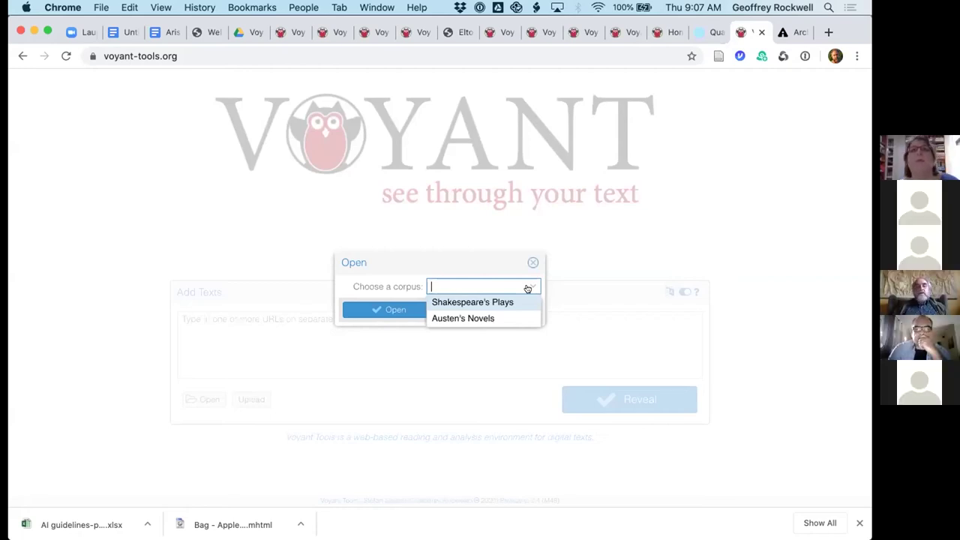
left_click(474, 318)
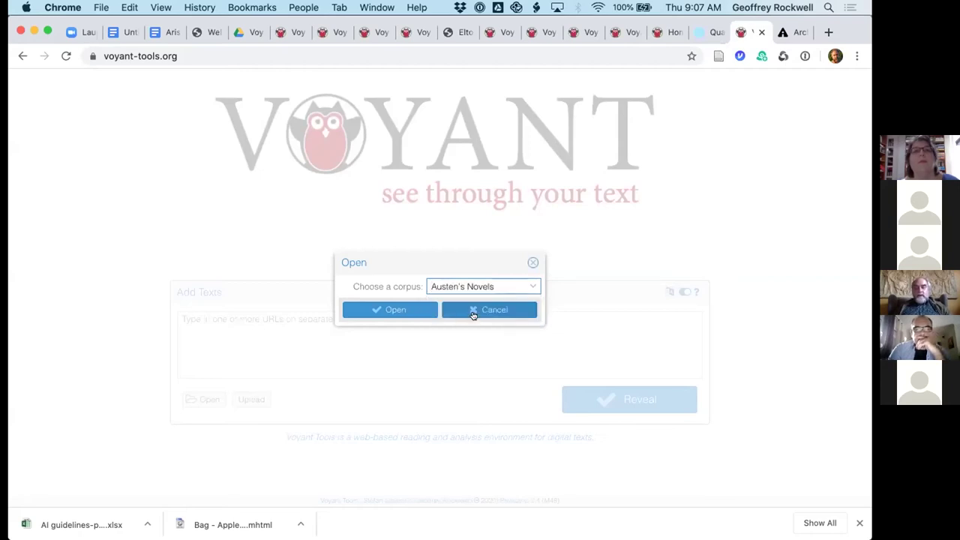
left_click(409, 309)
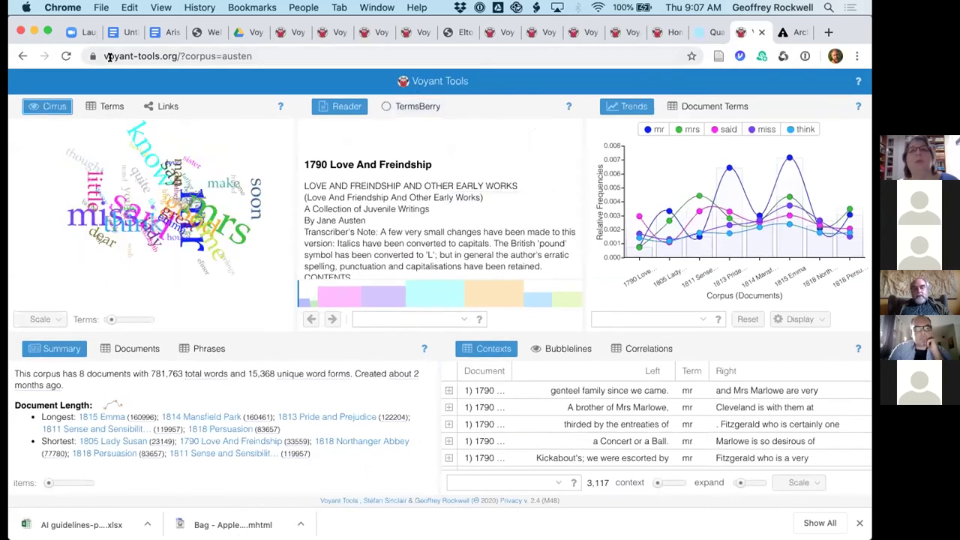
Step: Change the corpus name in the Voyant address to "frank" and load that corpus
left_click_drag(136, 55, 283, 56)
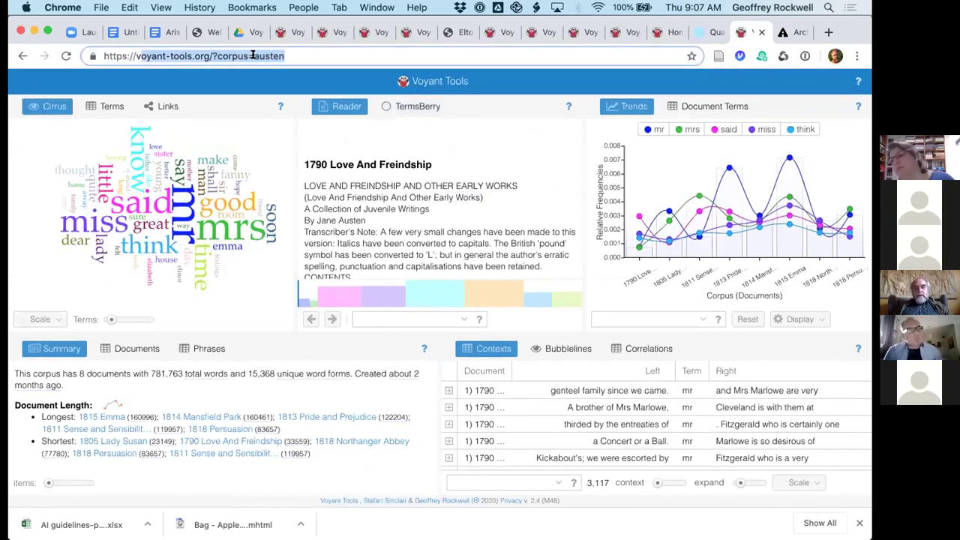
left_click(282, 56)
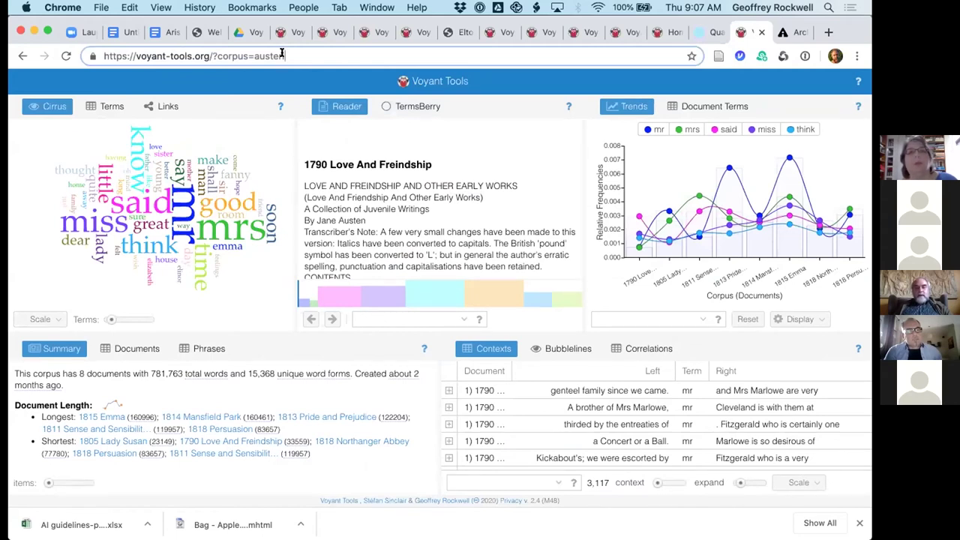
left_click(252, 56, "shift")
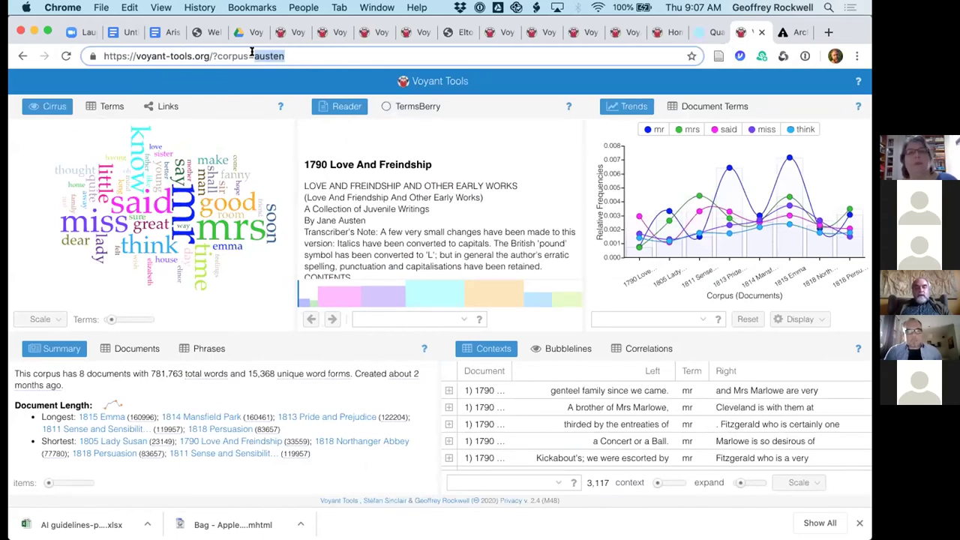
type("fra")
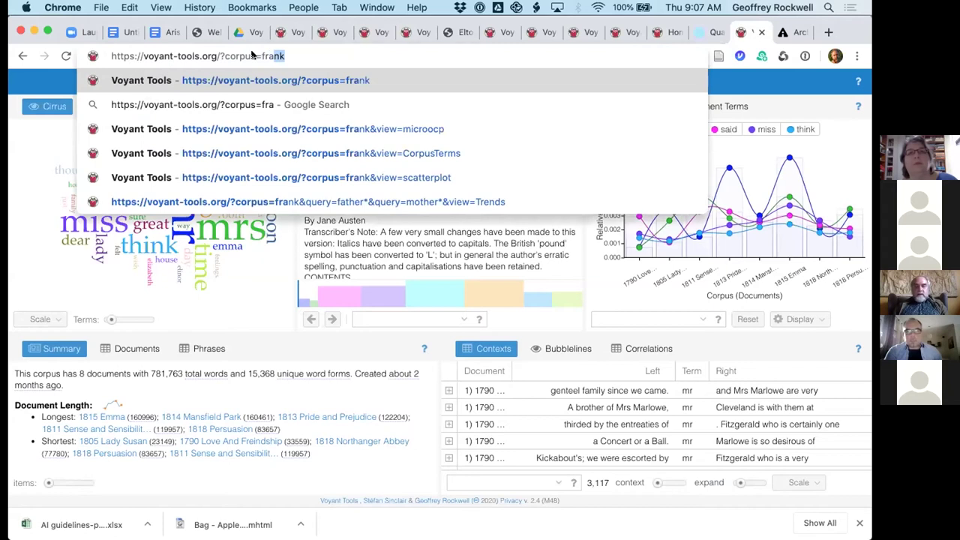
type("nk")
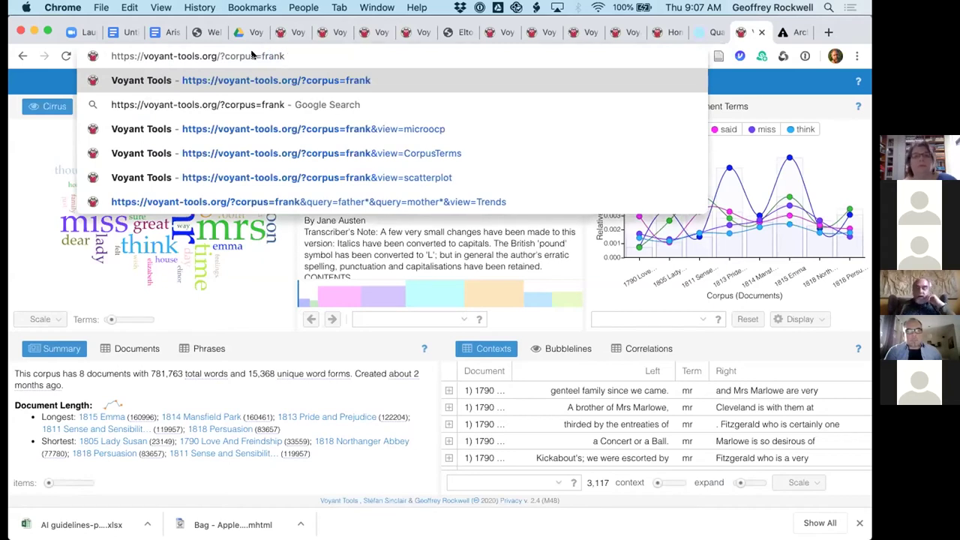
key("Return")
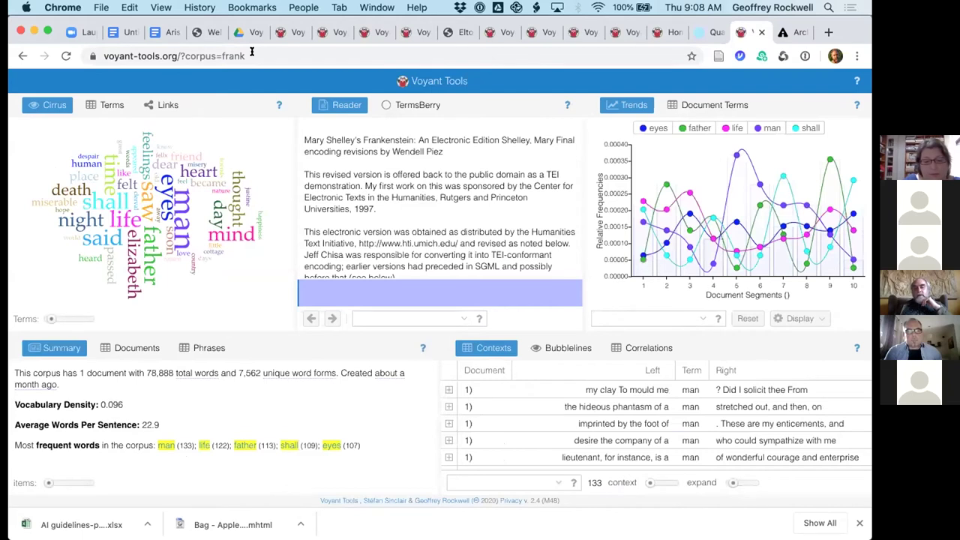
Step: Strip "?corpus=frank" from the Voyant address and load the start page for adding texts
left_click(178, 55)
left_click(178, 54)
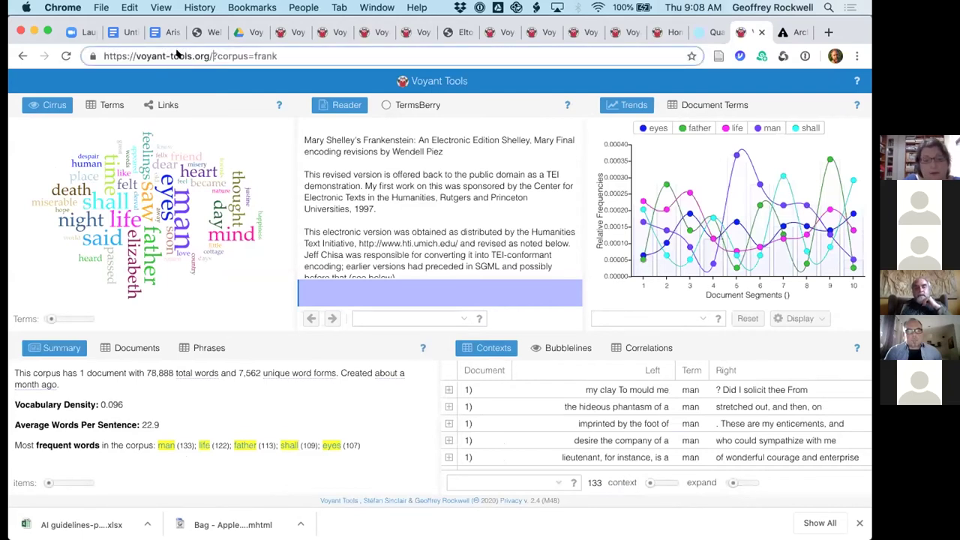
key("shift+End")
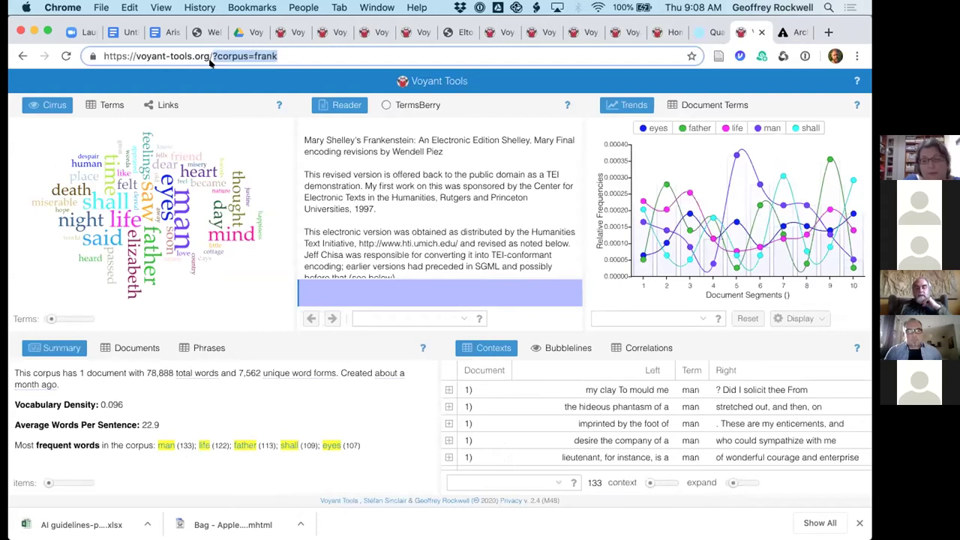
key("BackSpace")
key("Return")
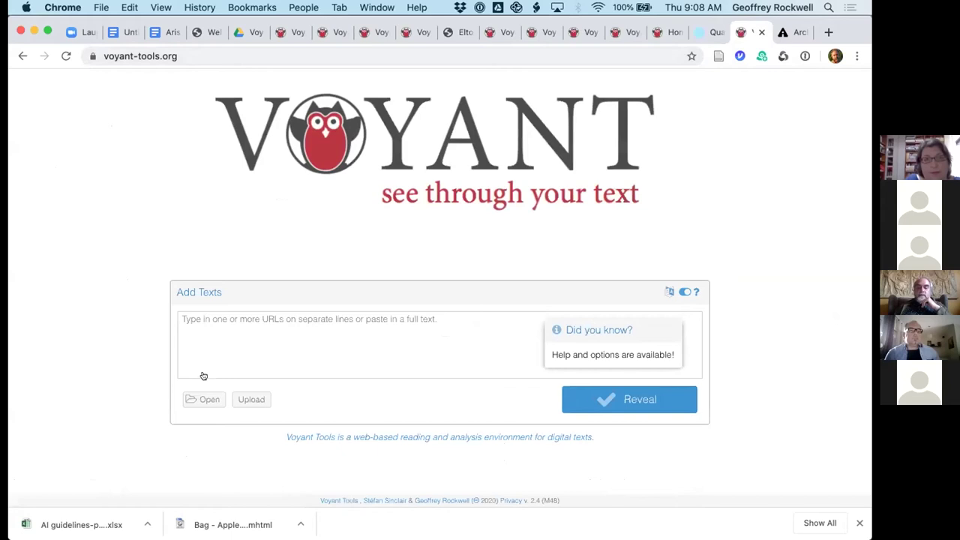
Step: Upload the file EltonJohn.xml to Voyant as a new corpus
left_click(248, 400)
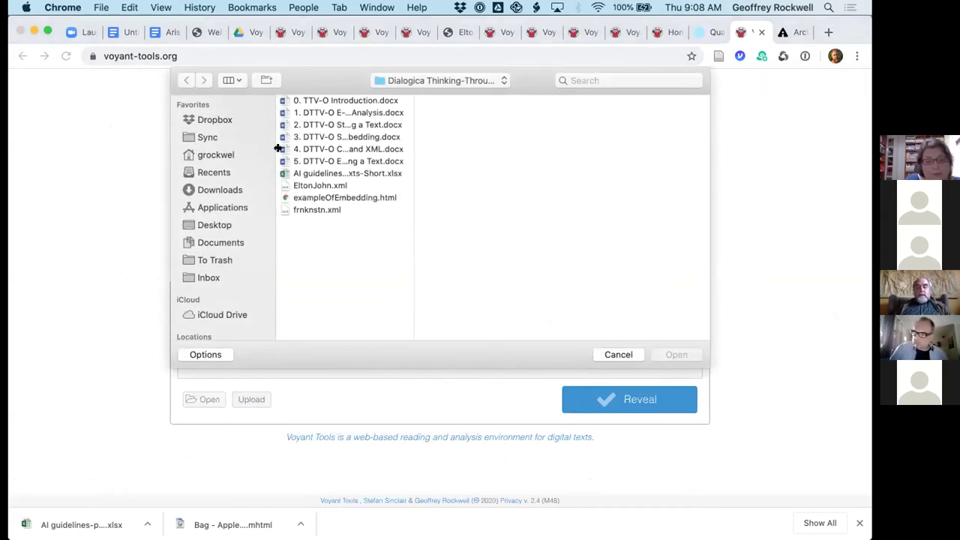
left_click(283, 185)
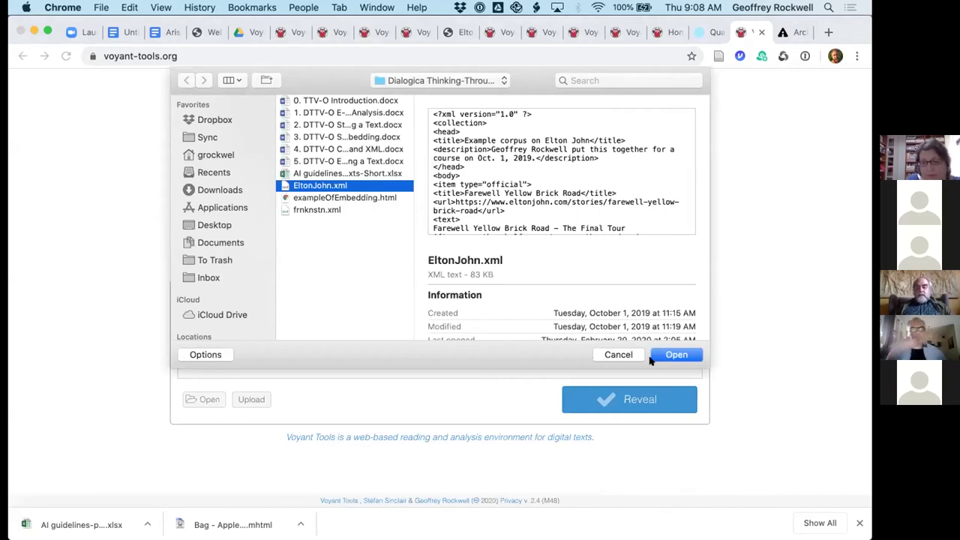
left_click(675, 353)
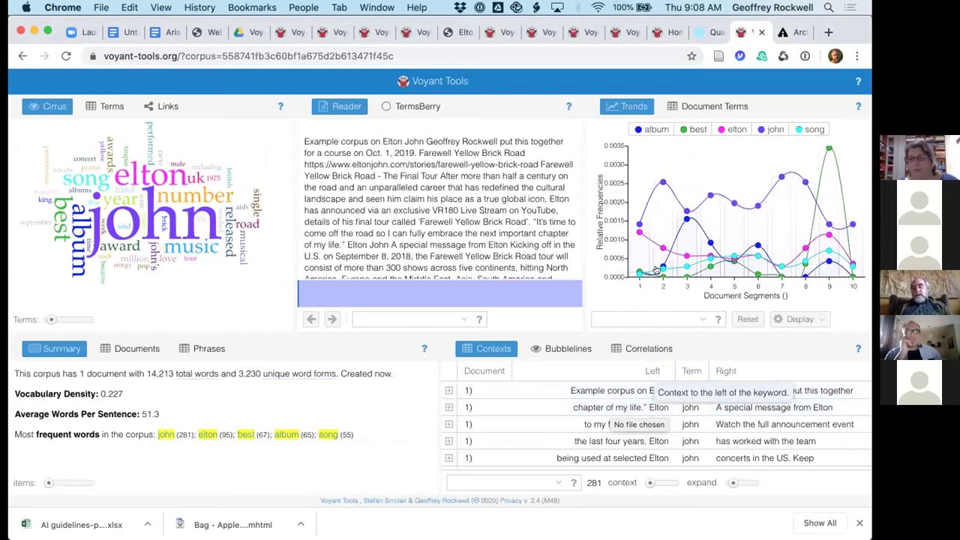
mouse_move(623, 266)
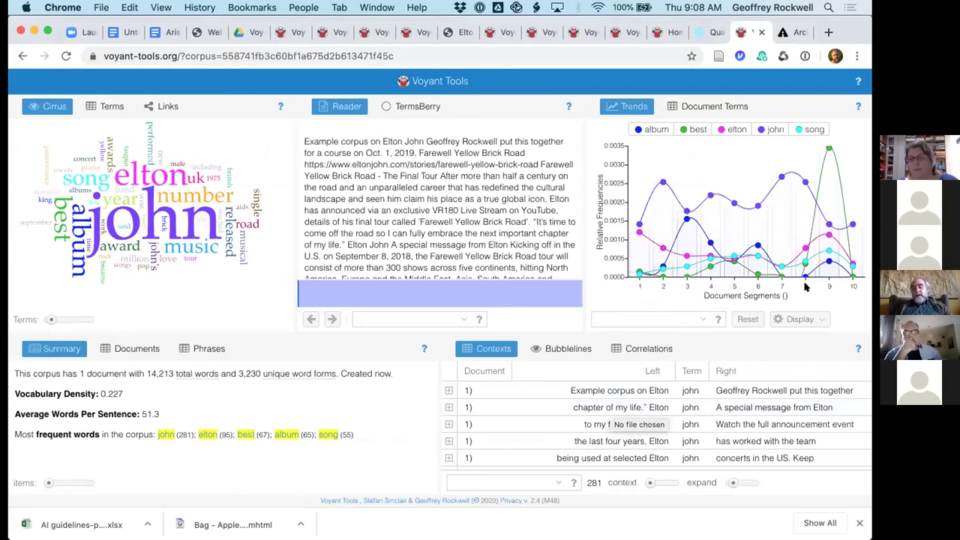
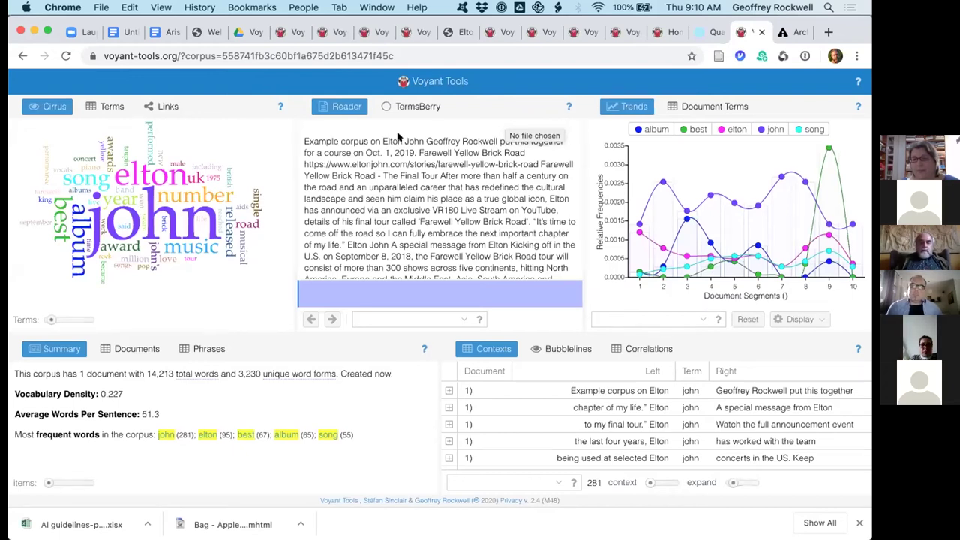
Step: Review the remaining sections of the Aristotle Workshop outline in Google Docs and highlight the heading "Show creating a corpus in Excel"
left_click(168, 31)
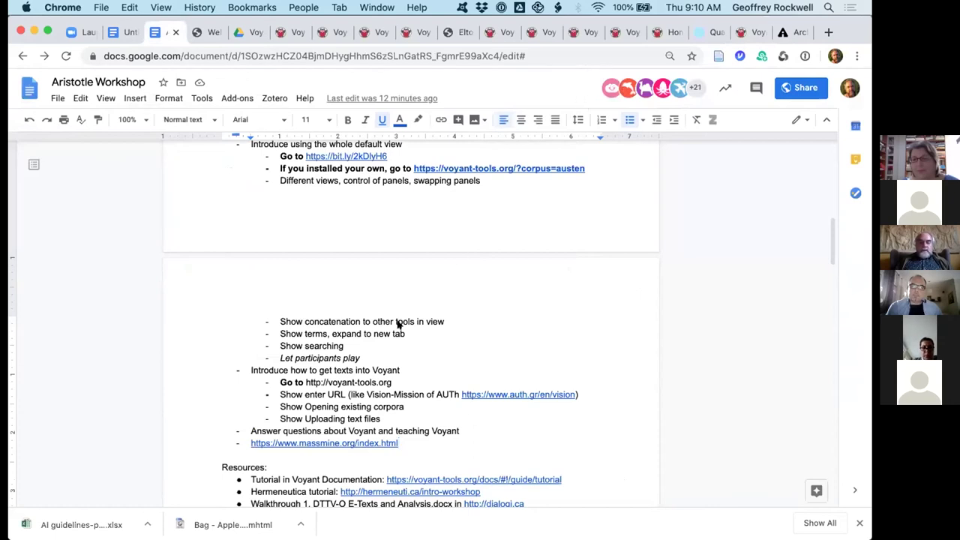
scroll(397, 324, "up", 5)
scroll(397, 323, "down", 10)
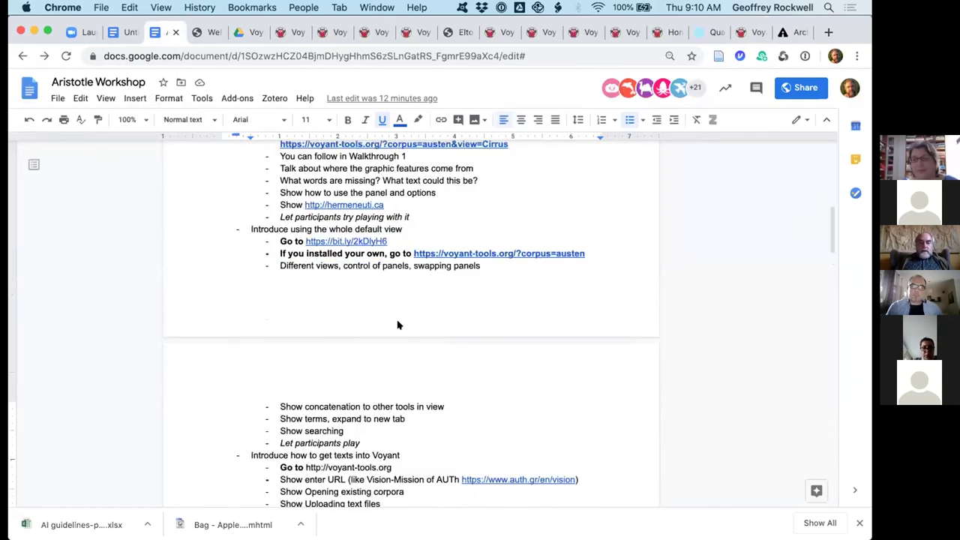
scroll(397, 324, "down", 2)
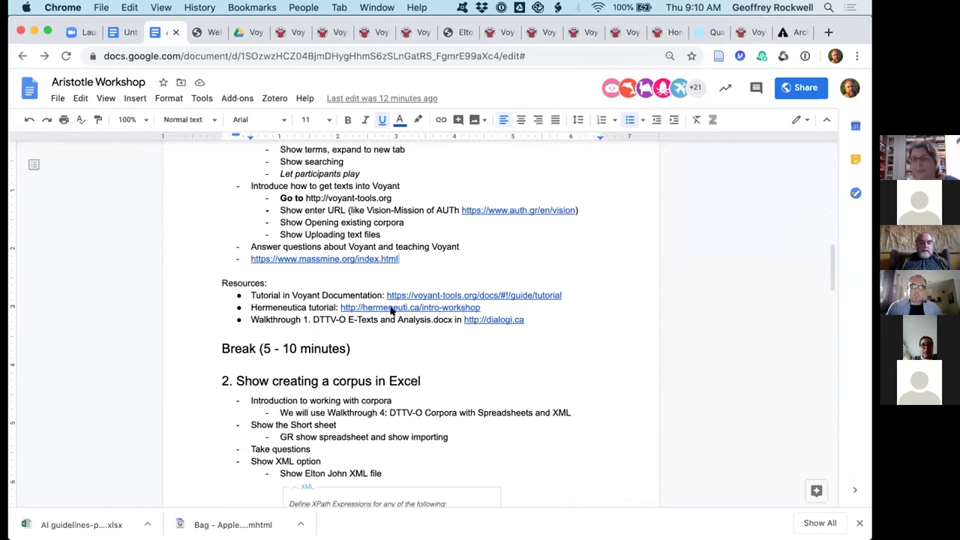
scroll(322, 303, "down", 2)
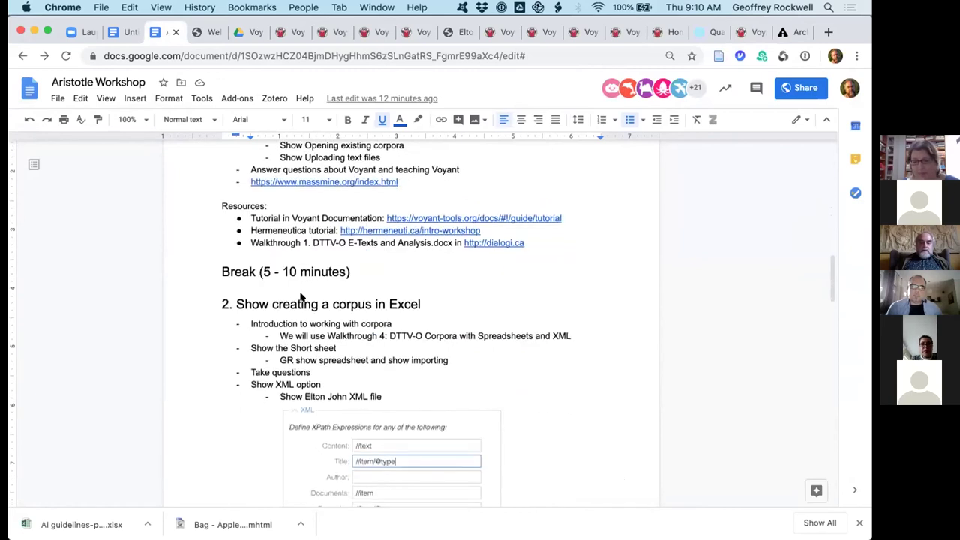
left_click(236, 301)
left_click_drag(236, 298, 425, 299)
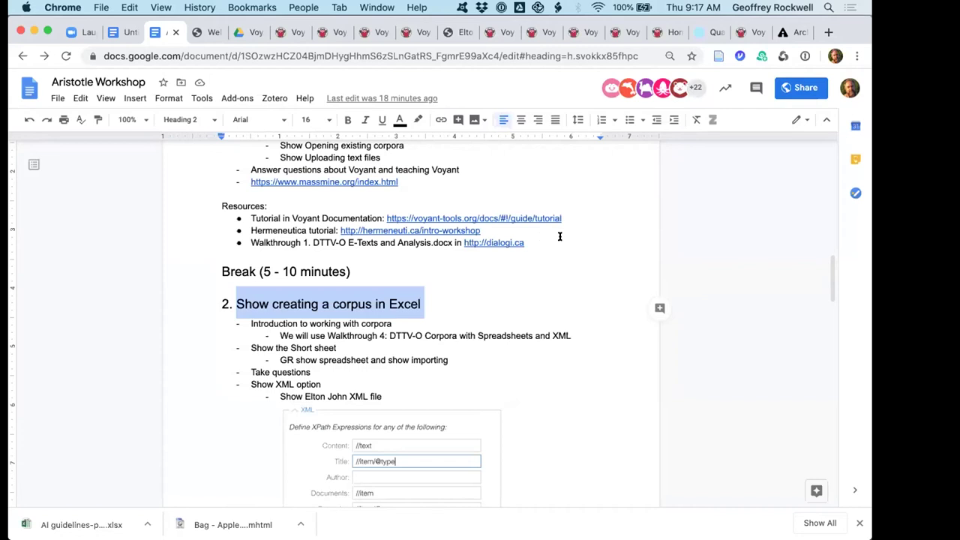
scroll(559, 236, "down", 10)
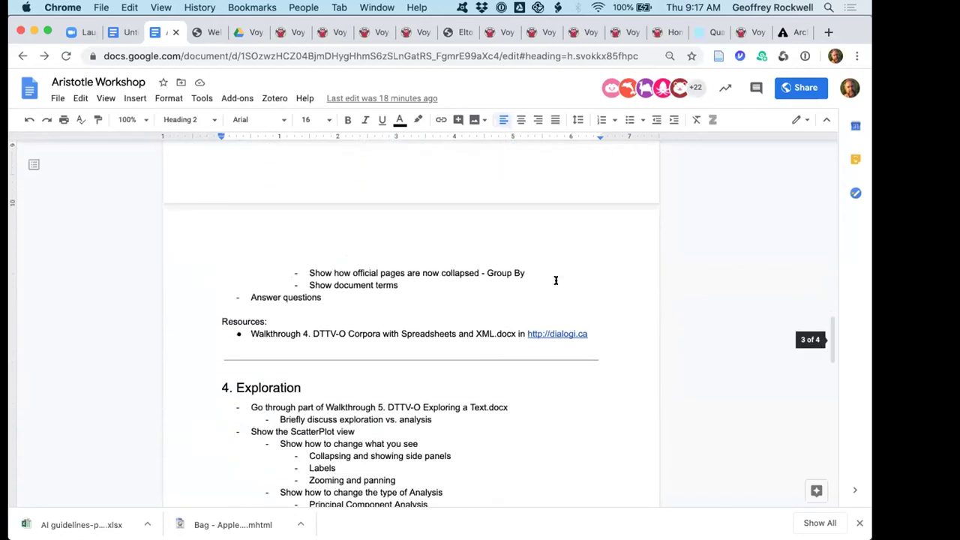
scroll(555, 281, "up", 10)
scroll(556, 280, "down", 2)
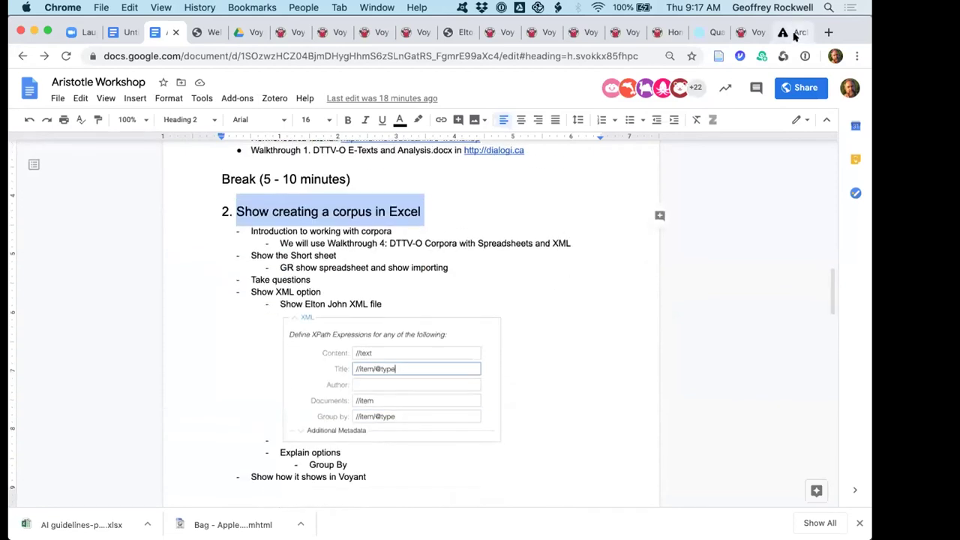
Step: Load voyant-tools.org/spyral/ in place of the Archive-It page to open a blank Spyral notebook
left_click(795, 36)
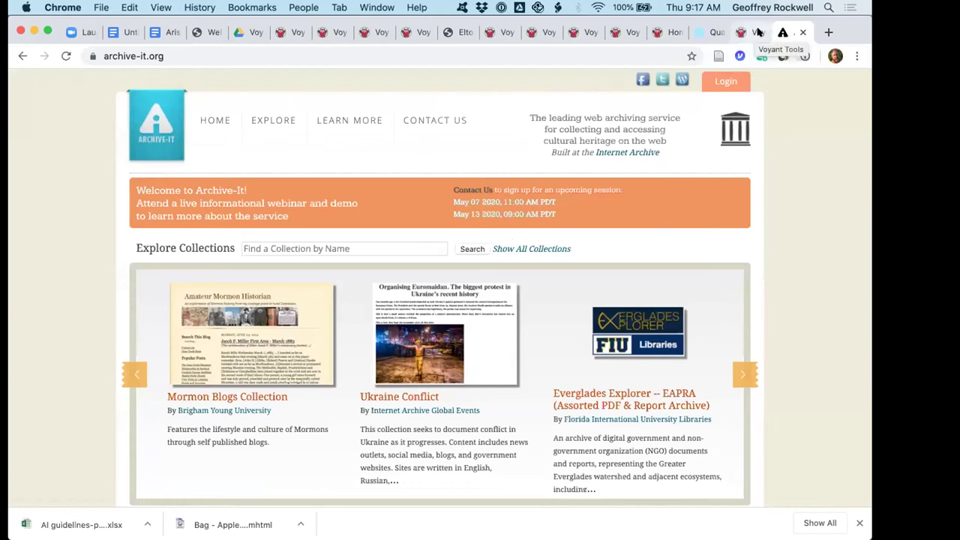
left_click(588, 53)
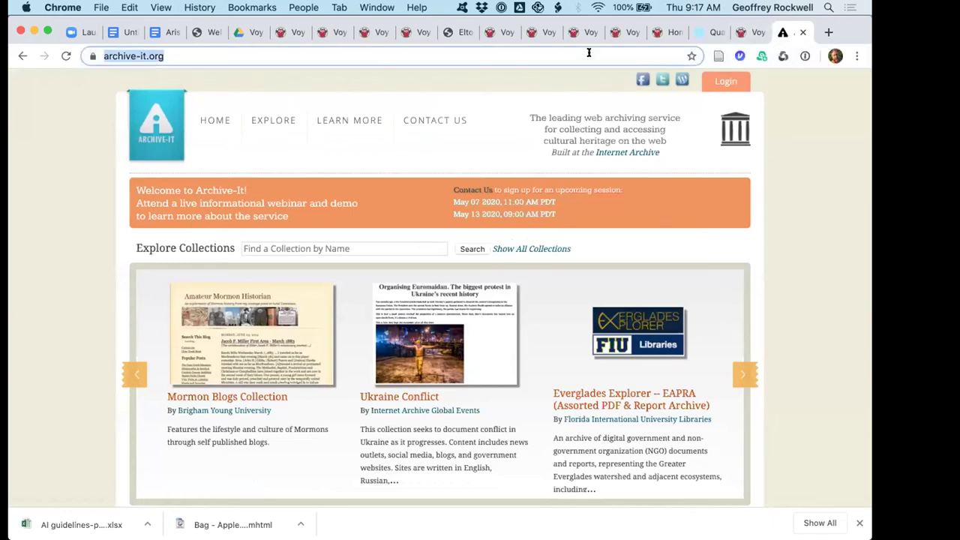
type("voyant")
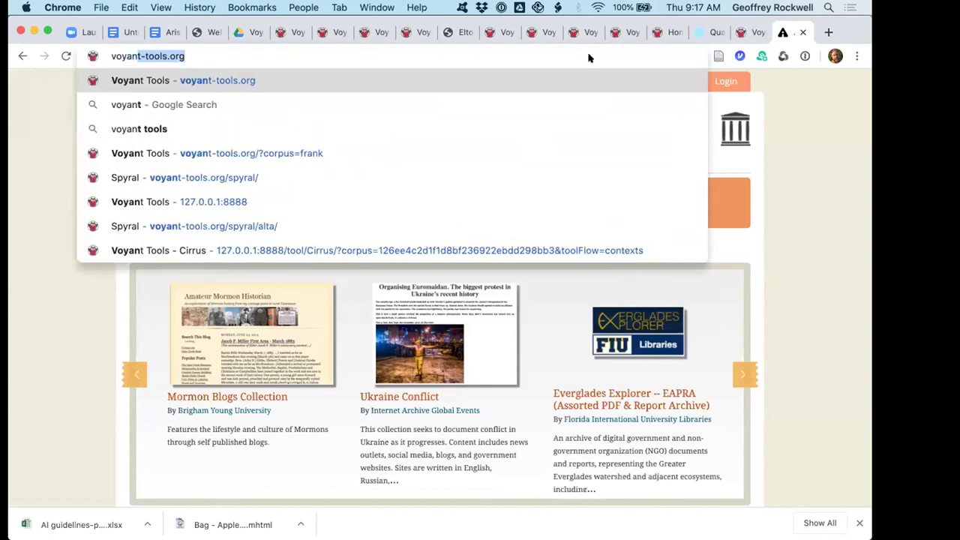
key("Right")
type("/")
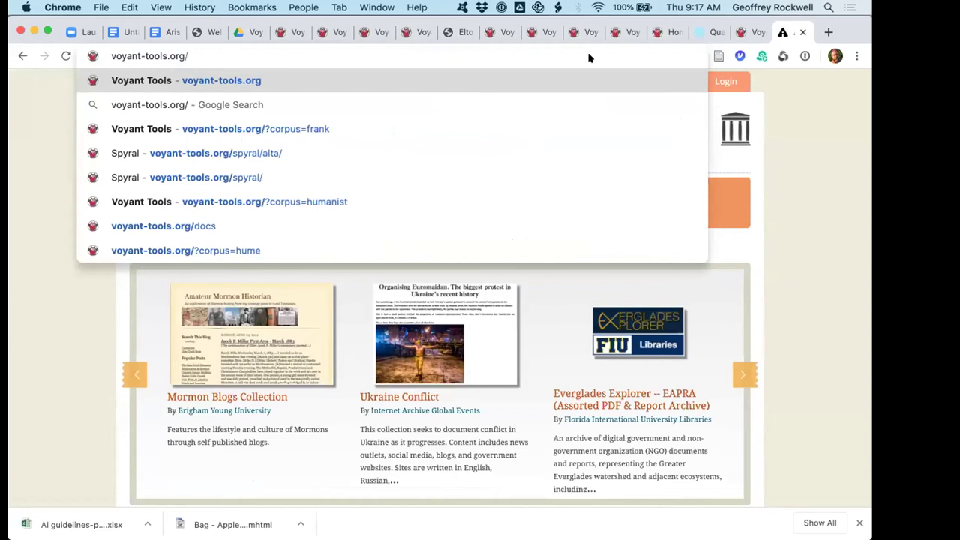
type("spy")
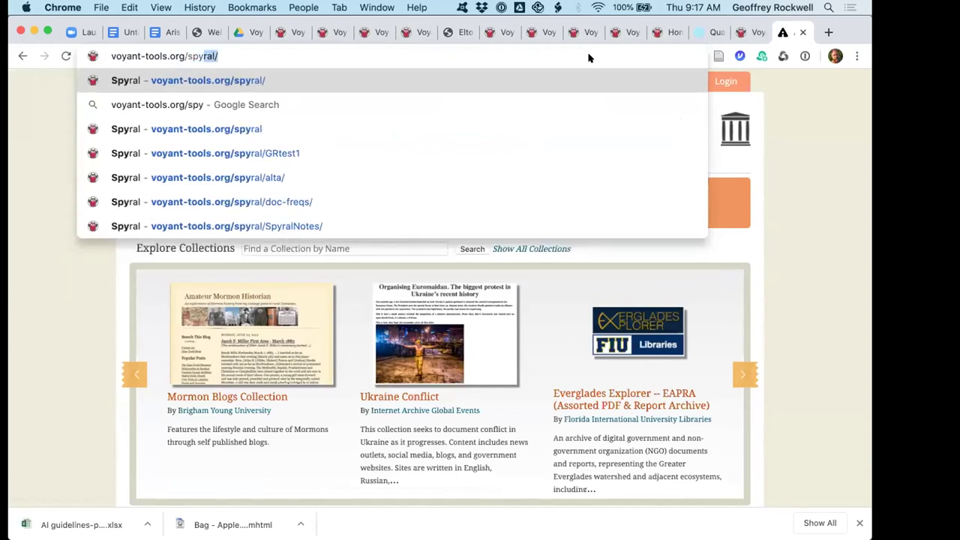
key("Right")
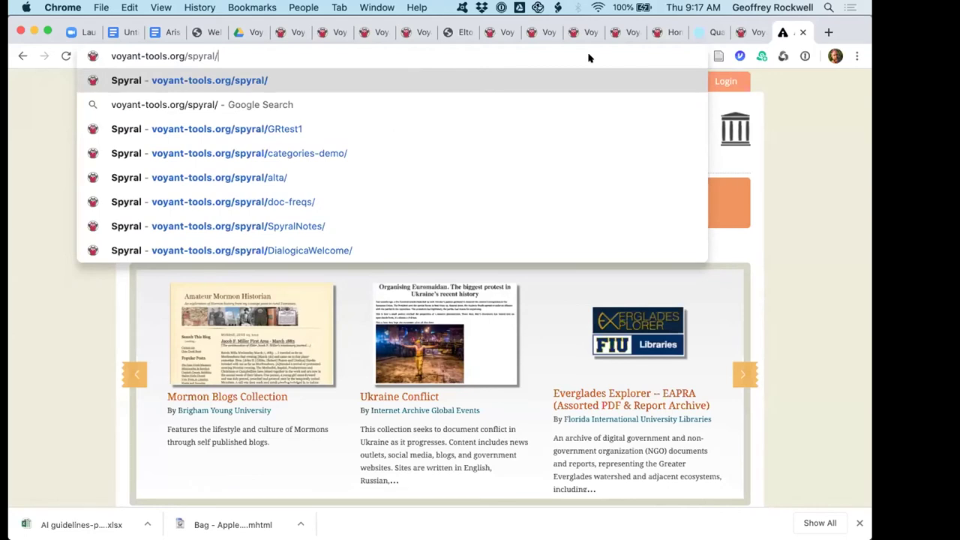
key("Return")
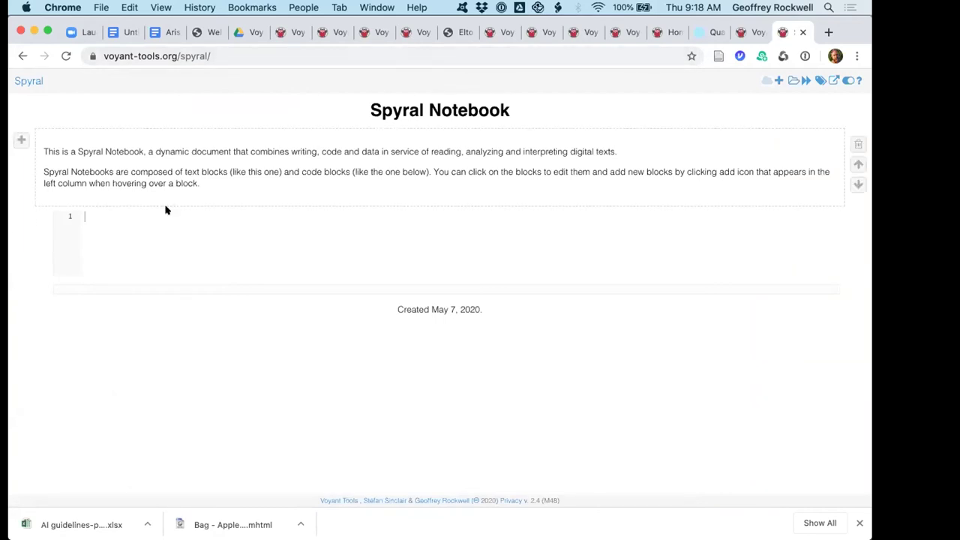
Step: Enter the expression "4 + 5" in the notebook's code block and run it
type("4 ")
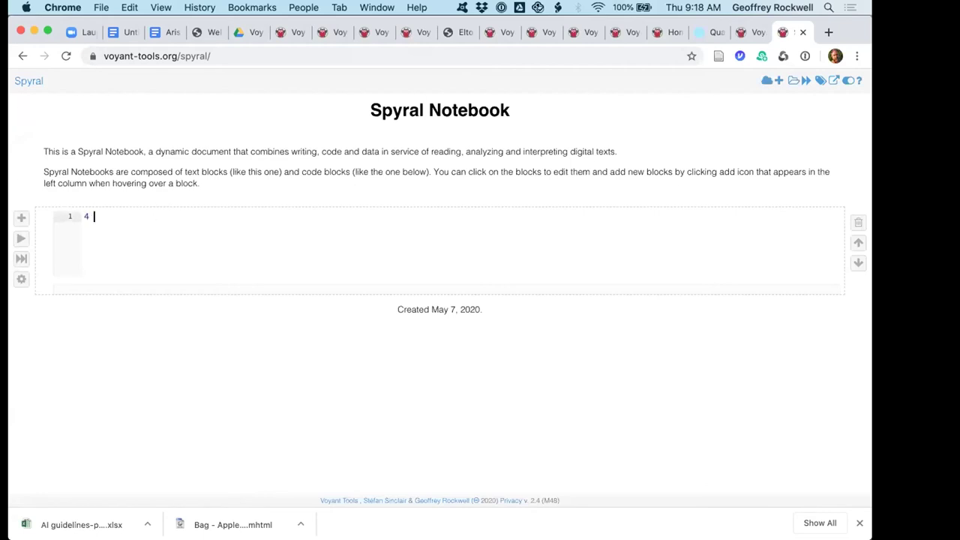
type("+ 5")
key("shift+Return")
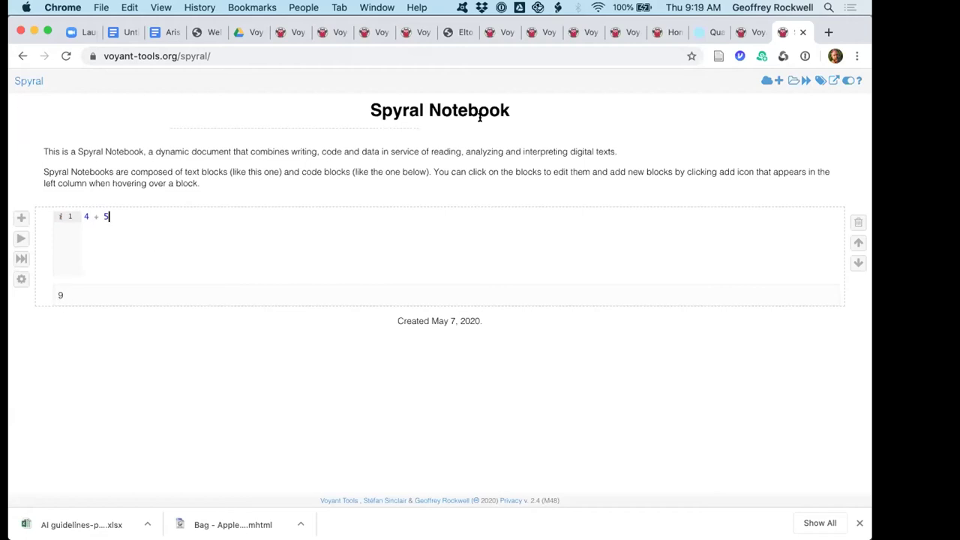
Step: Close the Spyral notebook and export the Elton John corpus's Trends tool and data as a new Spyral Notebook
left_click(800, 32)
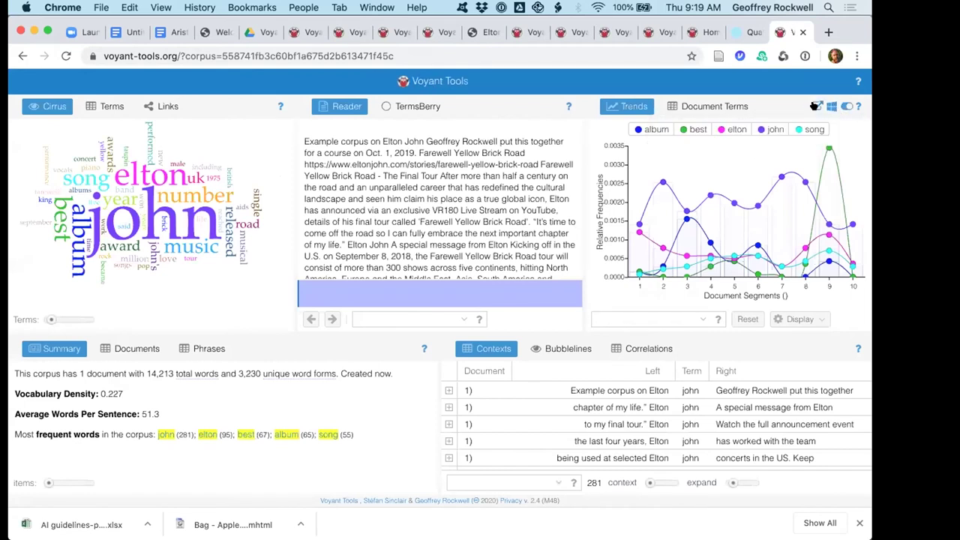
left_click(817, 107)
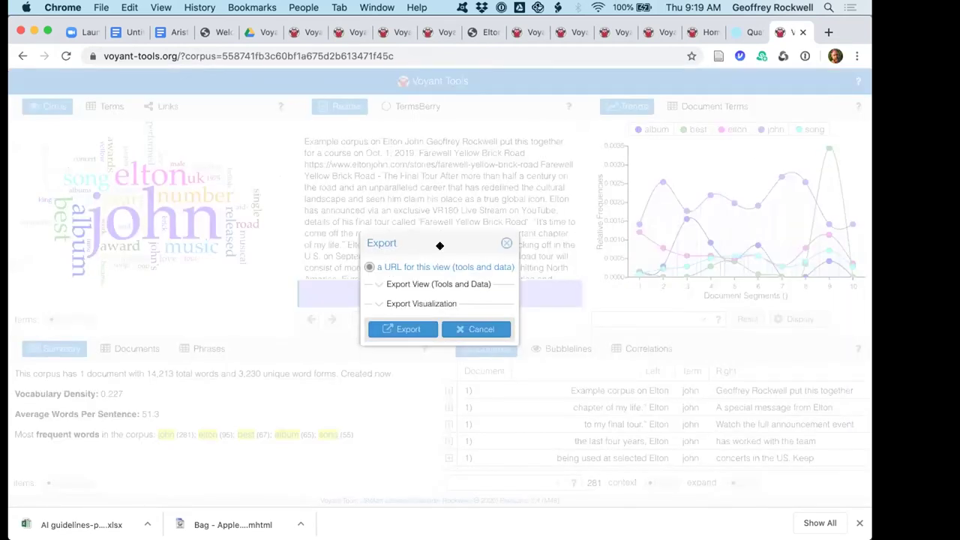
left_click(379, 283)
left_click(374, 337)
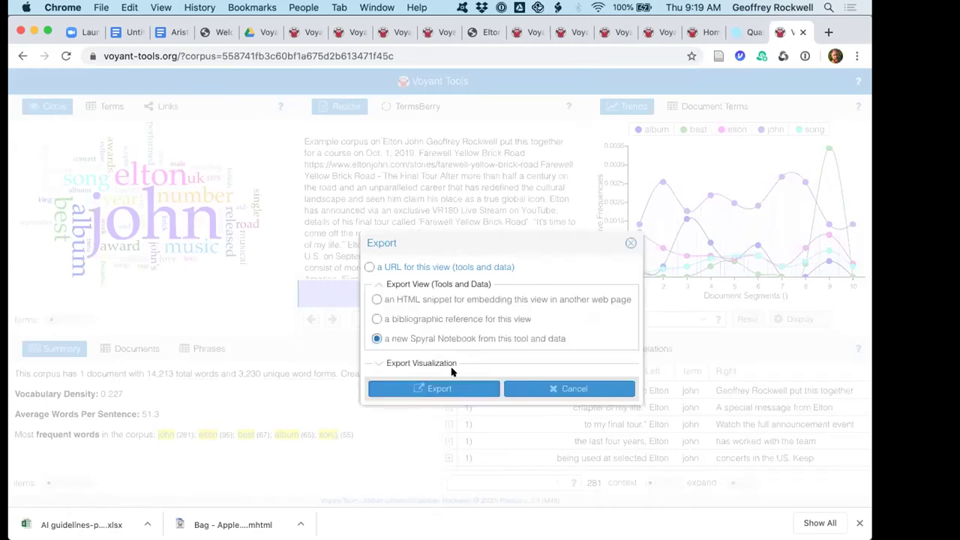
left_click(439, 386)
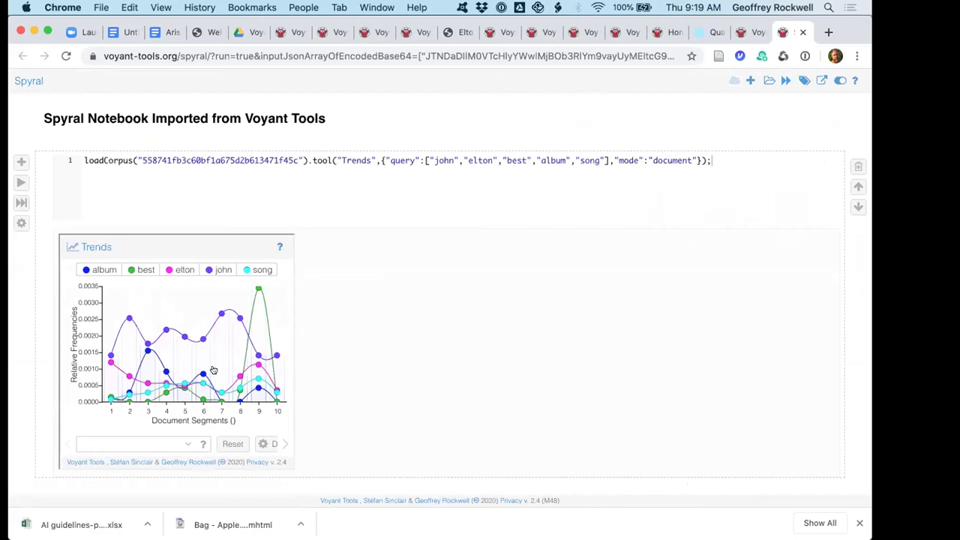
Step: Search for "sir" in the notebook's embedded Trends chart and plot the term sir*
mouse_move(212, 370)
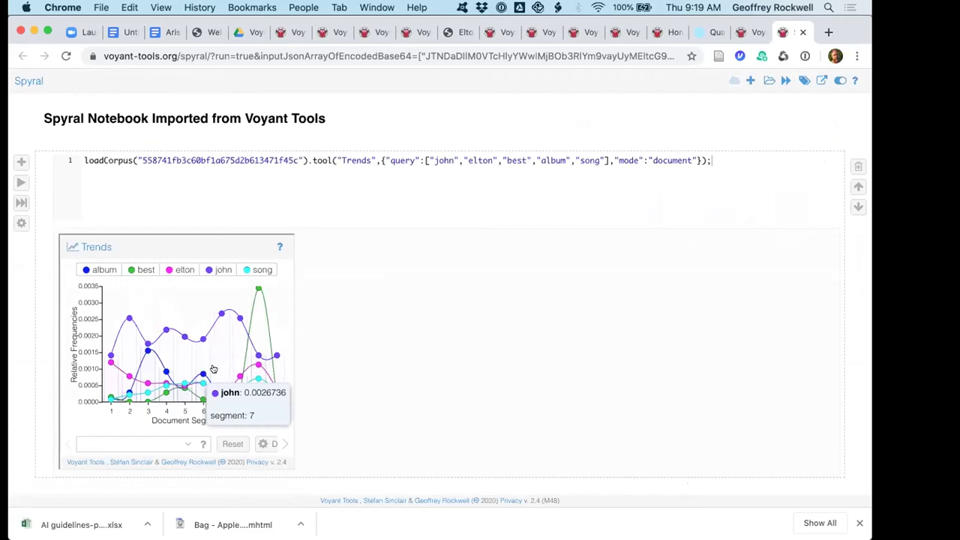
left_click(150, 443)
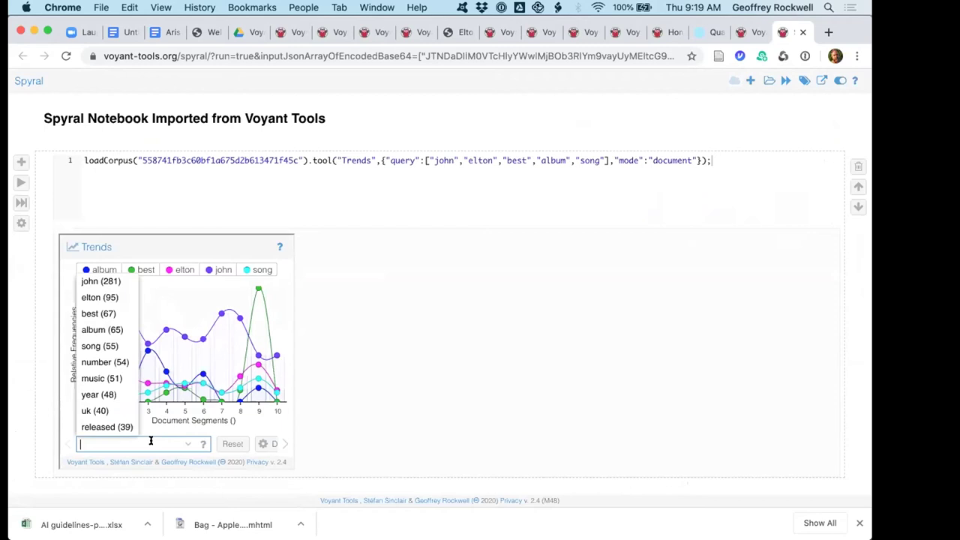
type("sir")
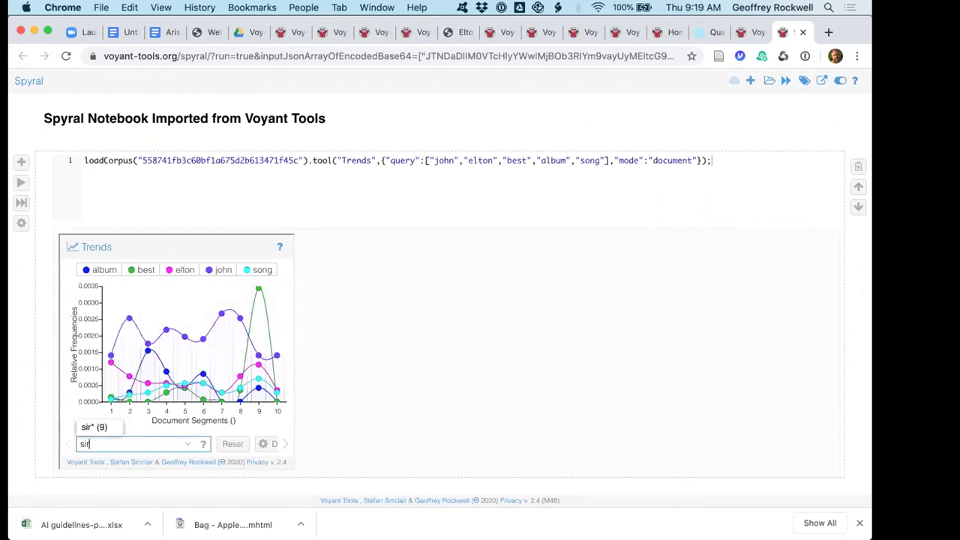
left_click(84, 427)
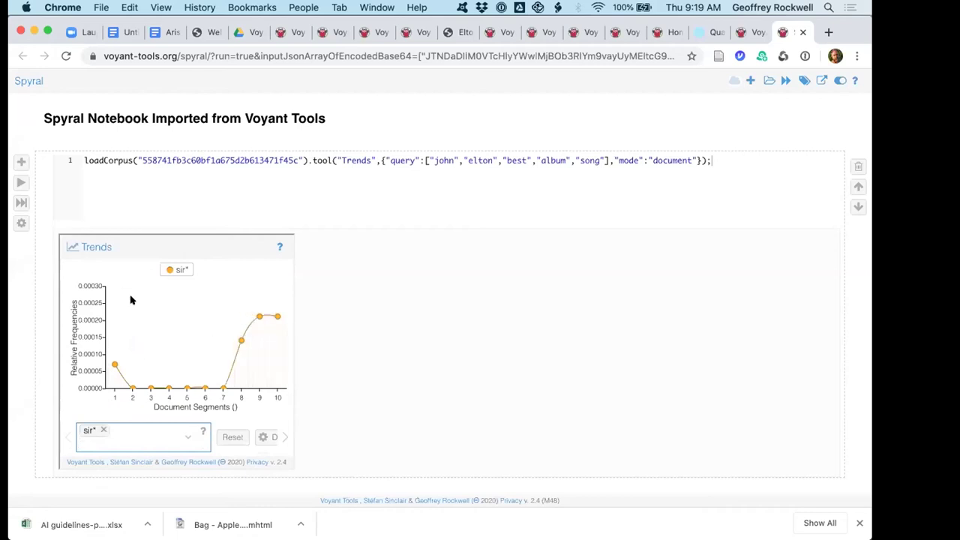
mouse_move(172, 380)
Step: Return to the Aristotle Workshop outline in Google Docs and place the cursor at the "Show the Short sheet" item
left_click(755, 29)
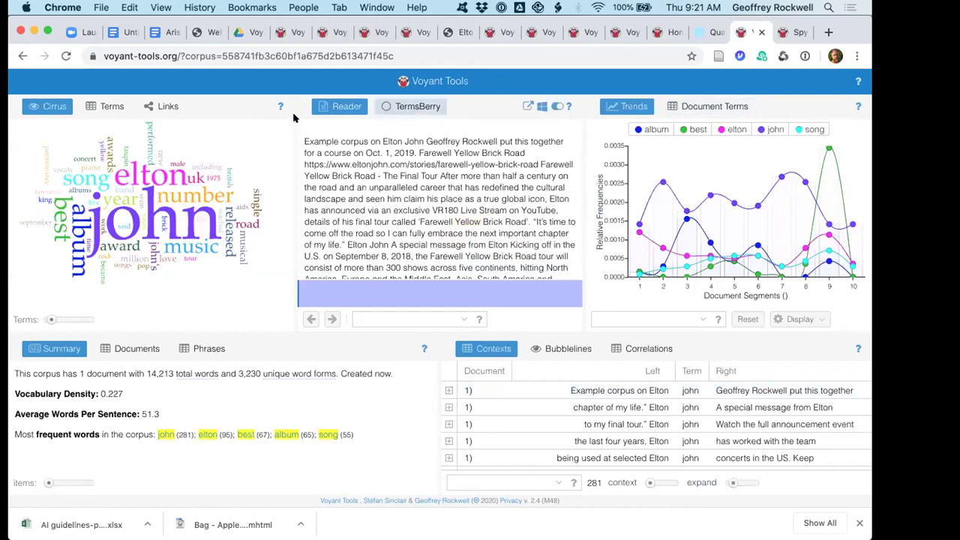
left_click(163, 31)
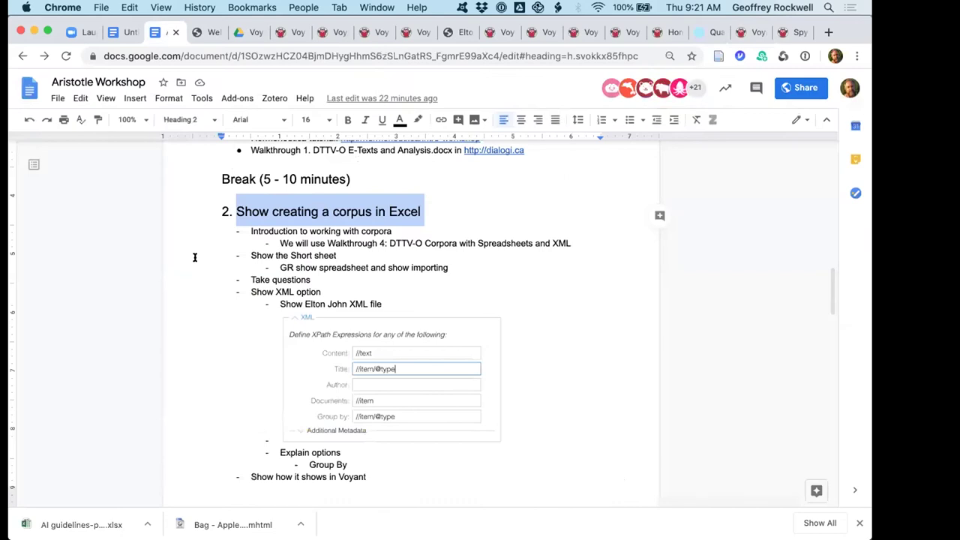
left_click(217, 210)
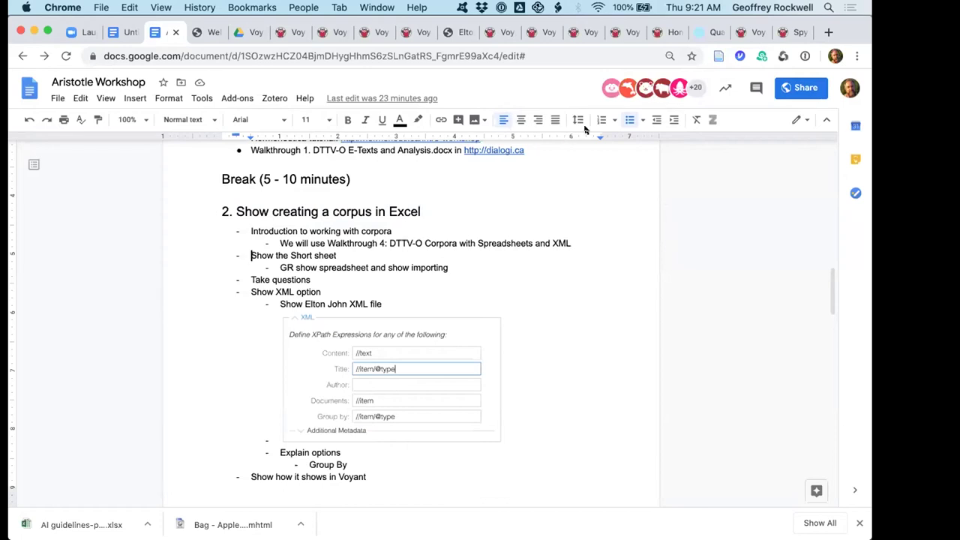
Step: Open the Voyant Server documentation page linked in the Setup section at the start of the workshop outline
scroll(390, 298, "up", 15)
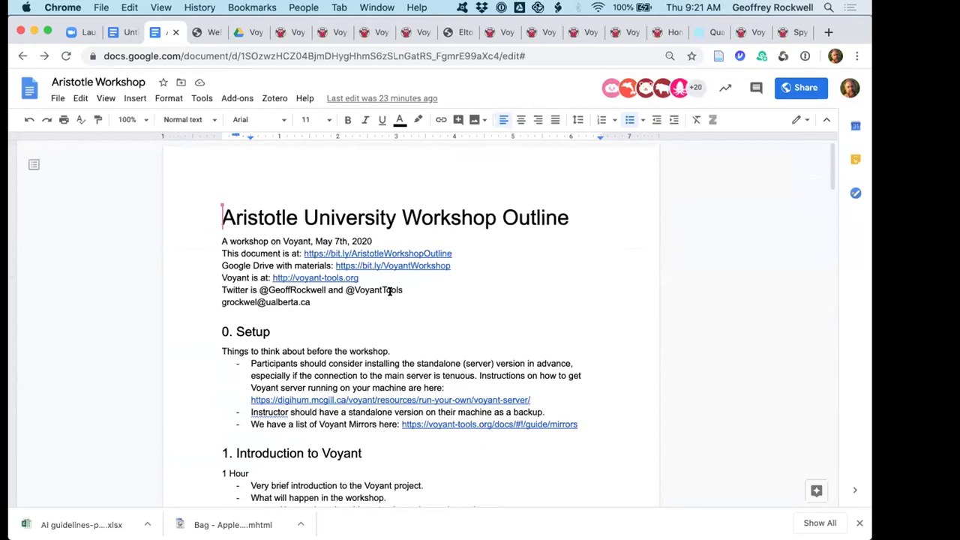
scroll(389, 291, "down", 2)
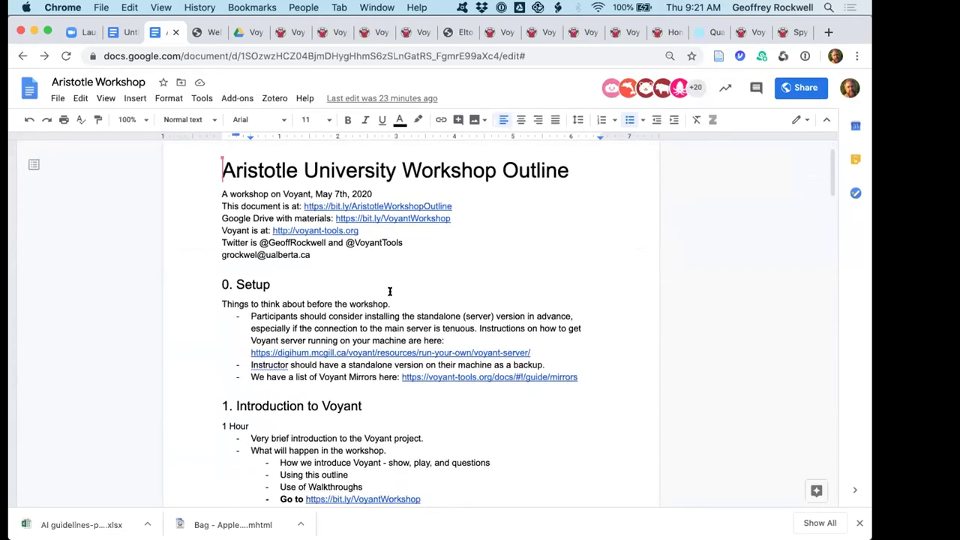
right_click(359, 351)
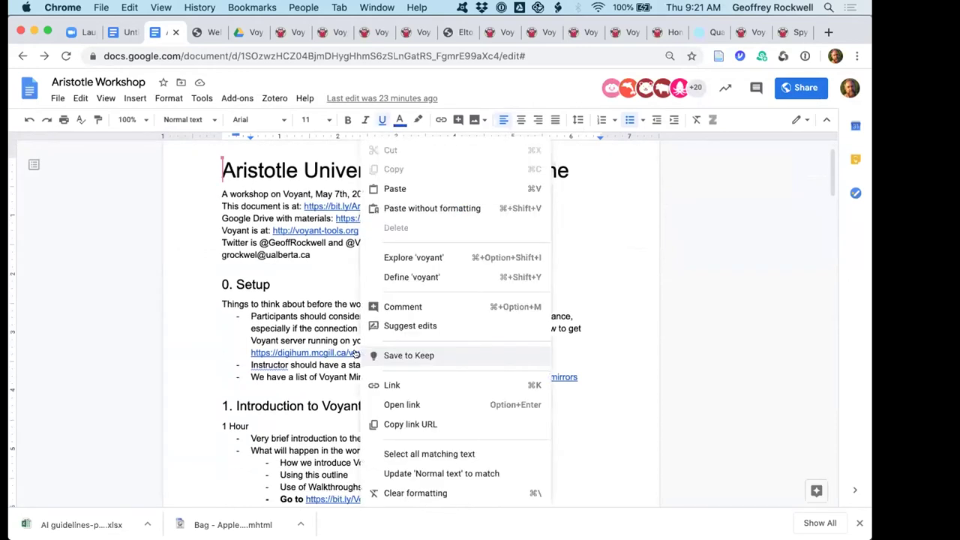
left_click(351, 347)
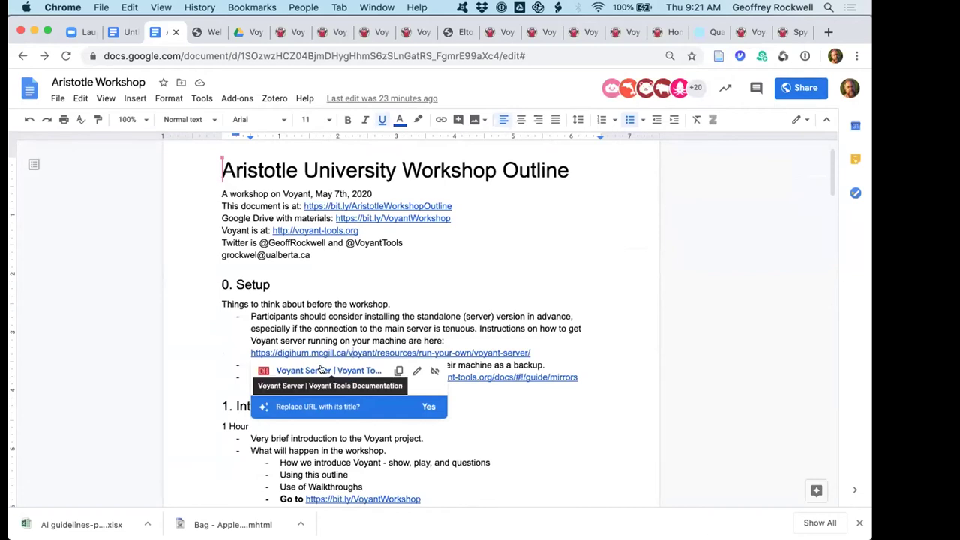
left_click(325, 370)
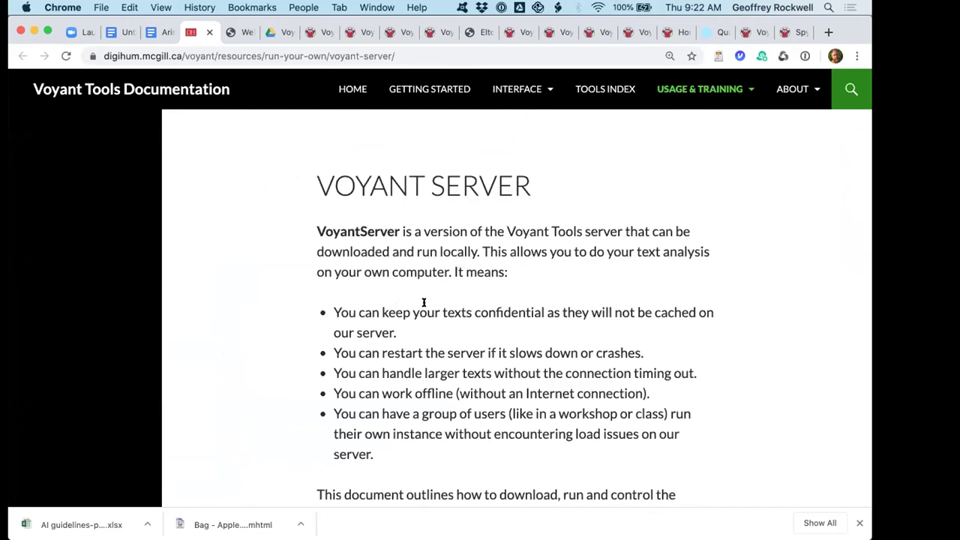
Step: Review the Downloading VoyantServer instructions and open the latest releases page on GitHub at the VoyantServer 2.4 M45 entry
scroll(464, 217, "down", 5)
scroll(464, 217, "down", 10)
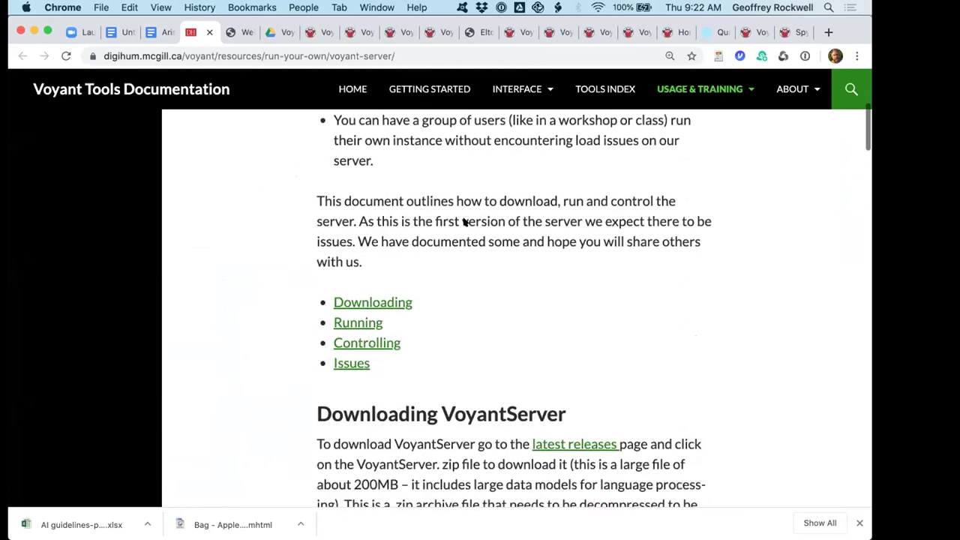
scroll(464, 216, "down", 5)
scroll(463, 216, "up", 4)
scroll(463, 219, "up", 2)
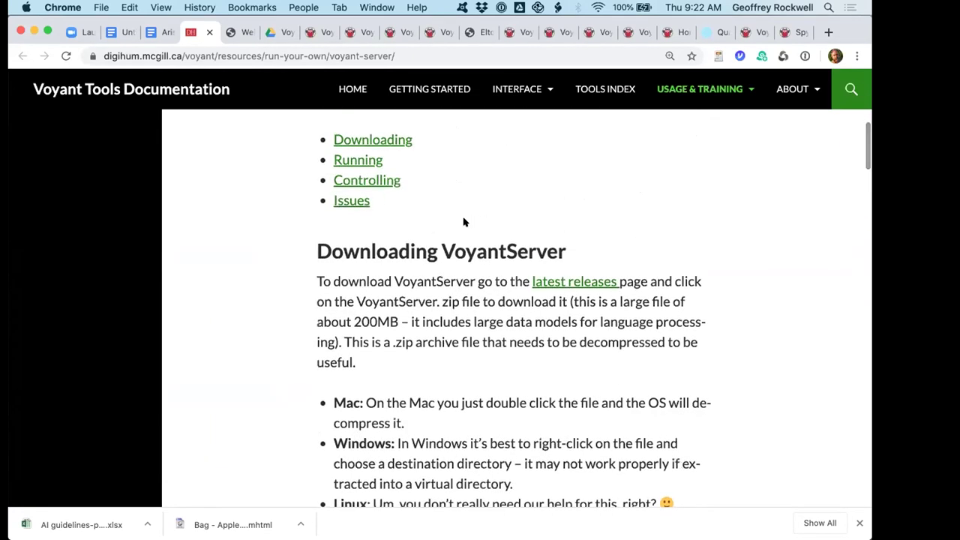
left_click(572, 281)
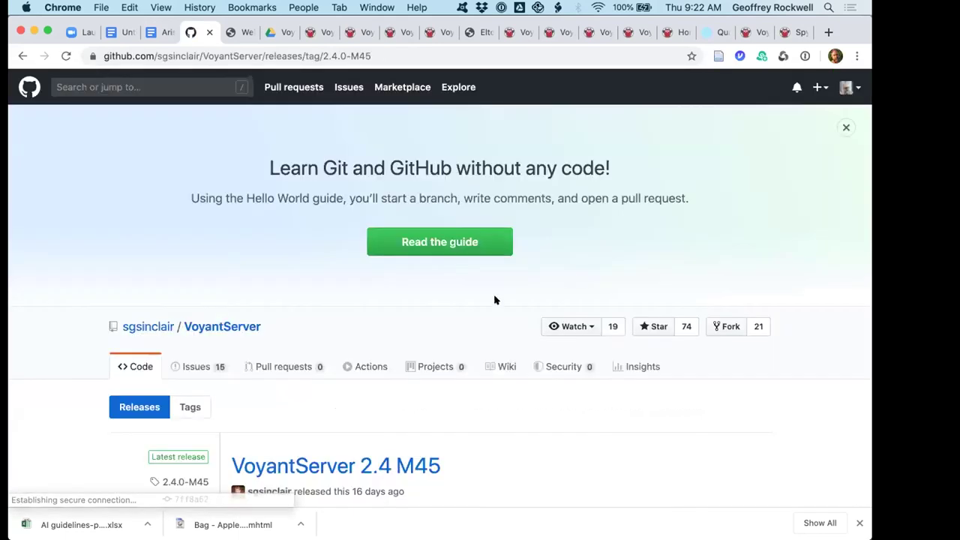
scroll(458, 321, "down", 5)
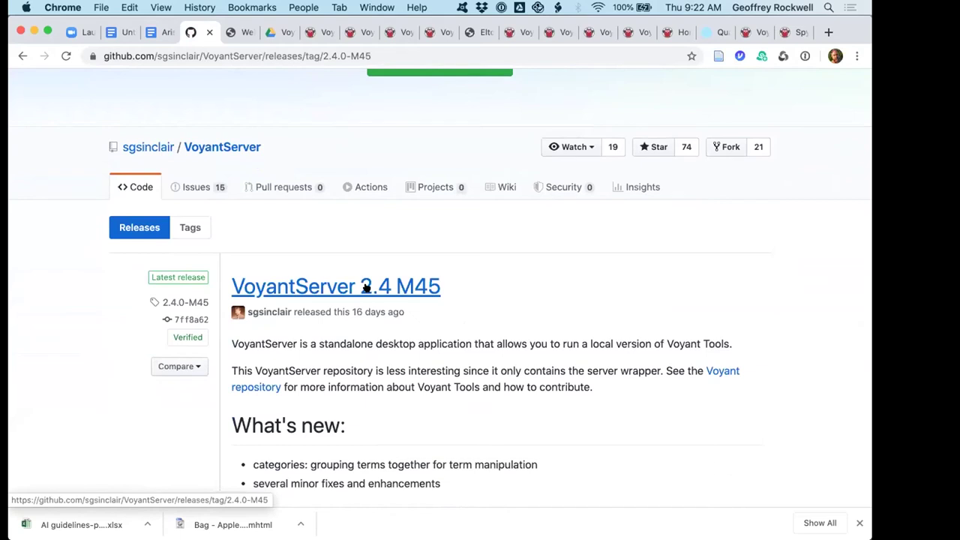
Step: Switch to Finder and open the VoyantServer2_4-M48 folder in Sync > Analytics, showing its files as a list
key("super+Tab")
key("super+Tab")
key("super+Tab")
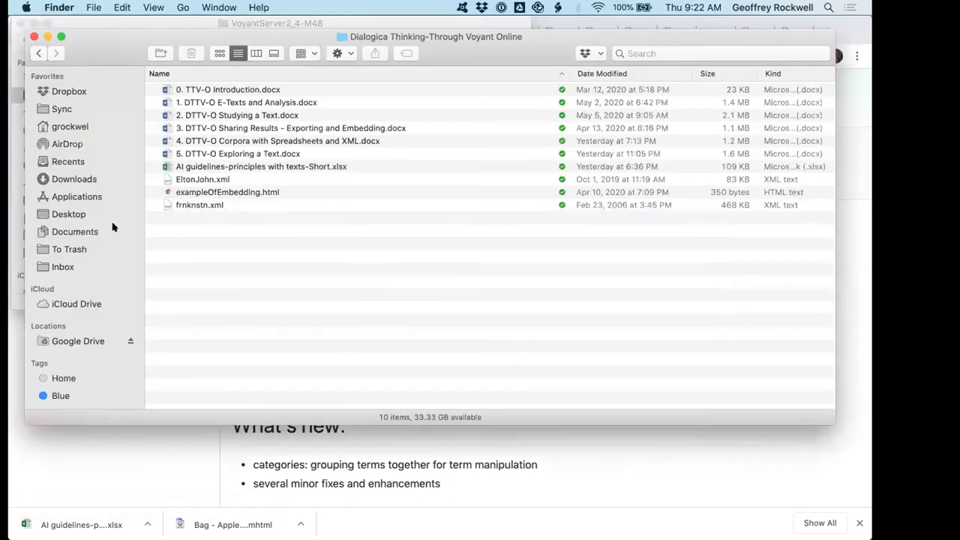
left_click(45, 110)
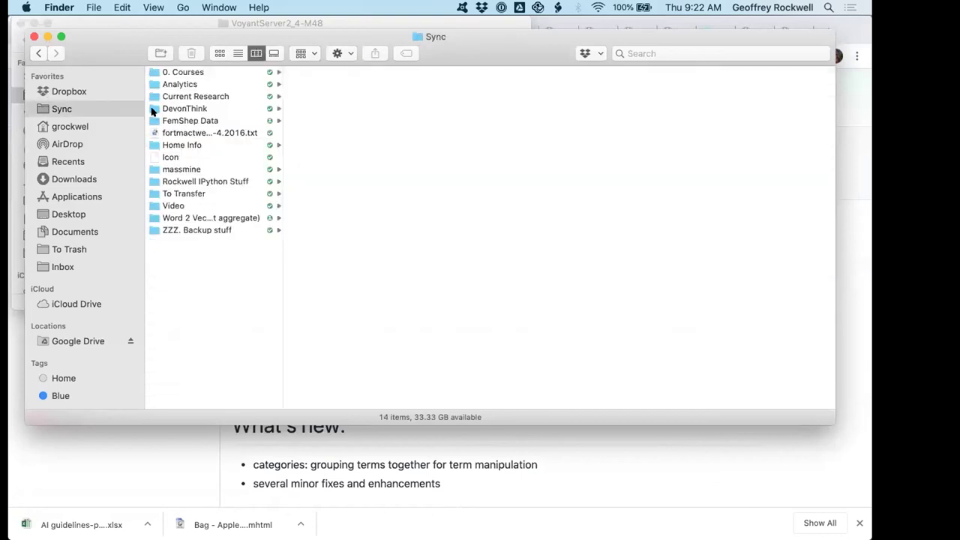
left_click(153, 84)
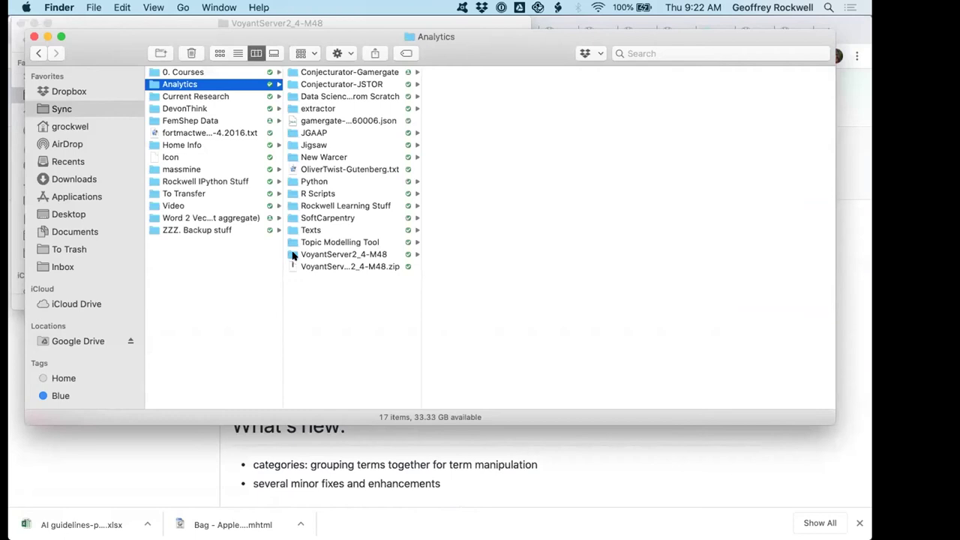
left_click(295, 255)
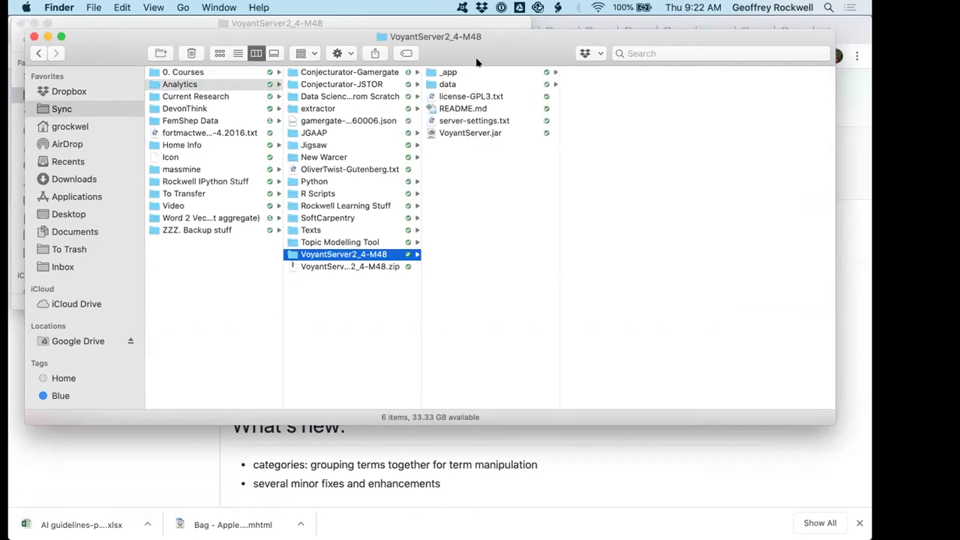
left_click(237, 53)
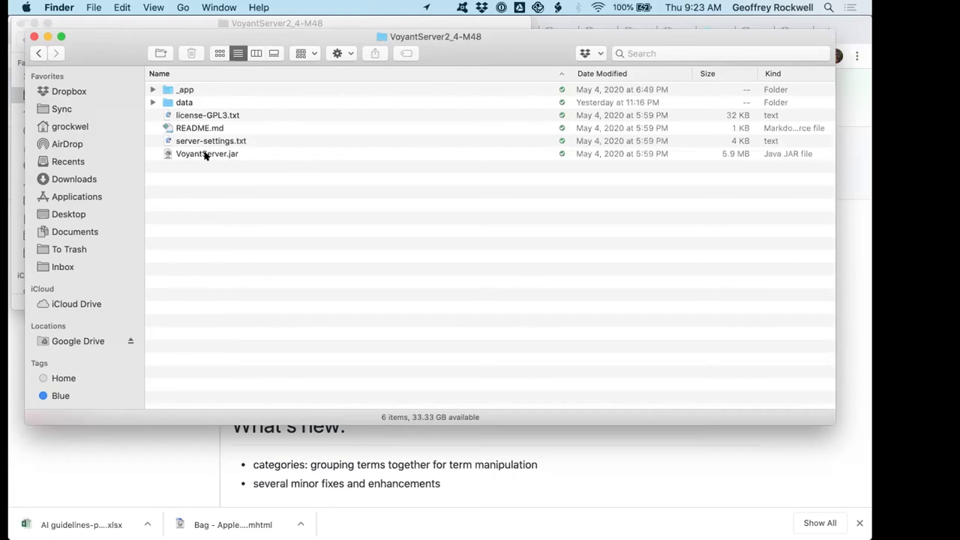
Step: Switch to the running Voyant Server application, move its window toward the middle of the screen, and highlight its Memory value
key("super+Tab")
key("super+Tab")
key("super+Tab")
key("super+Tab")
key("super+Tab")
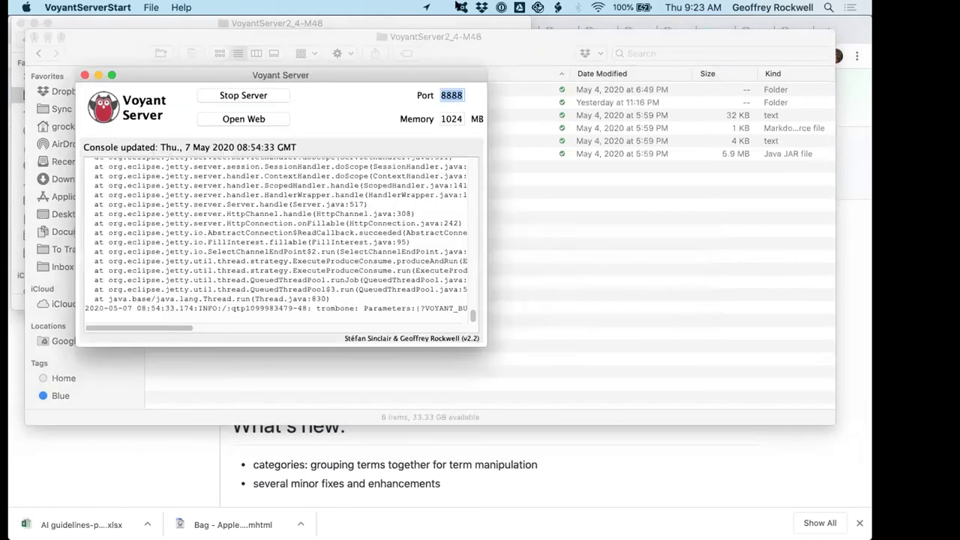
left_click_drag(339, 75, 484, 130)
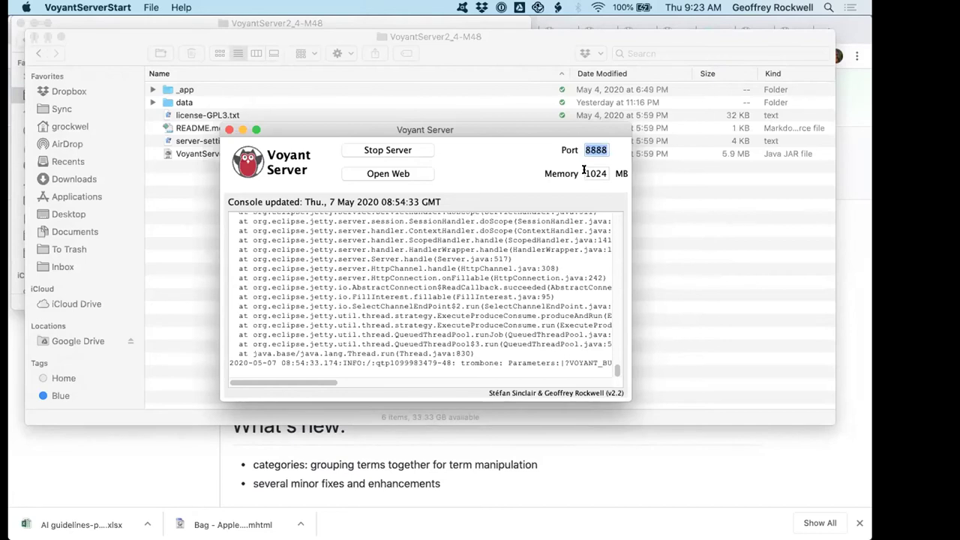
left_click_drag(583, 171, 604, 176)
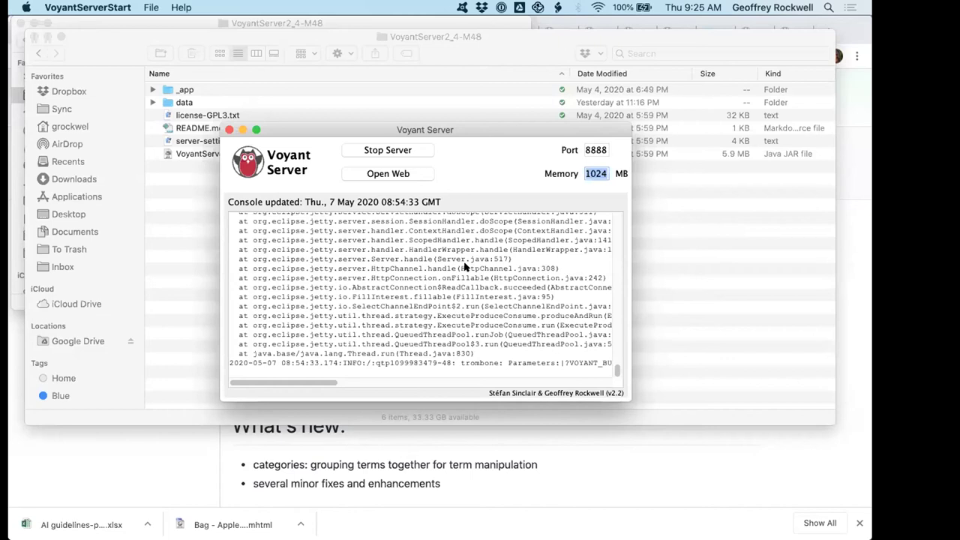
Step: Switch back to Chrome, close the VoyantServer releases page, and go to section 2, "Show creating a corpus in Excel", in the outline
key("super+Tab")
key("super+Tab")
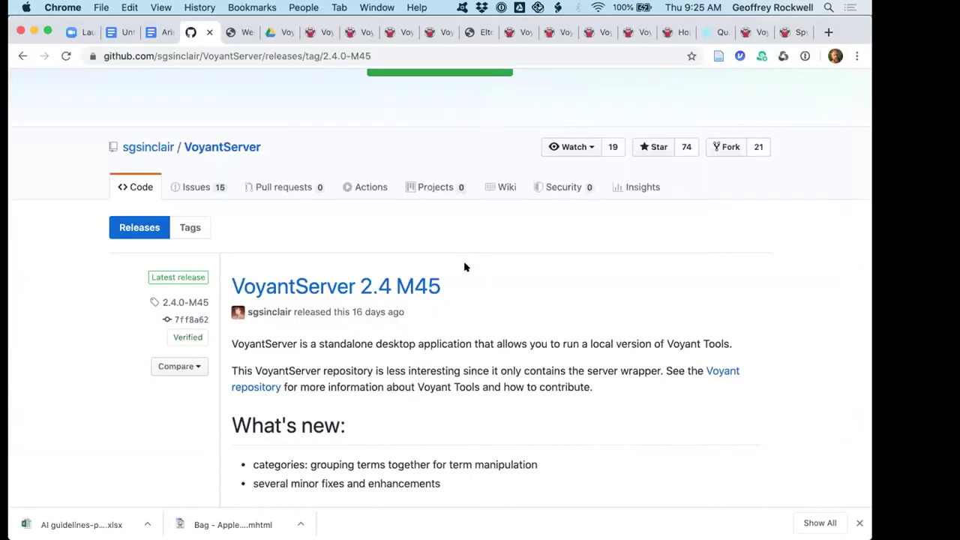
left_click(208, 31)
scroll(218, 298, "down", 10)
scroll(218, 298, "down", 10)
scroll(219, 299, "down", 1)
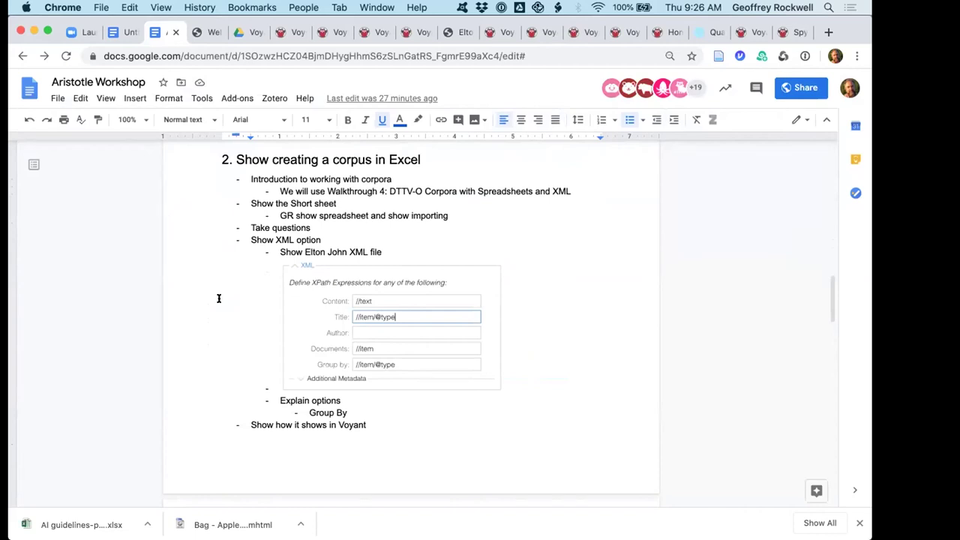
Step: Switch to the "AI guidelines-principles with texts-Short" workbook in Excel and open the Montréal Declaration's Full Text cell F2 for in-cell viewing
key("super+Tab")
key("super+Tab")
key("super+Tab")
key("super+Tab")
key("super+Tab")
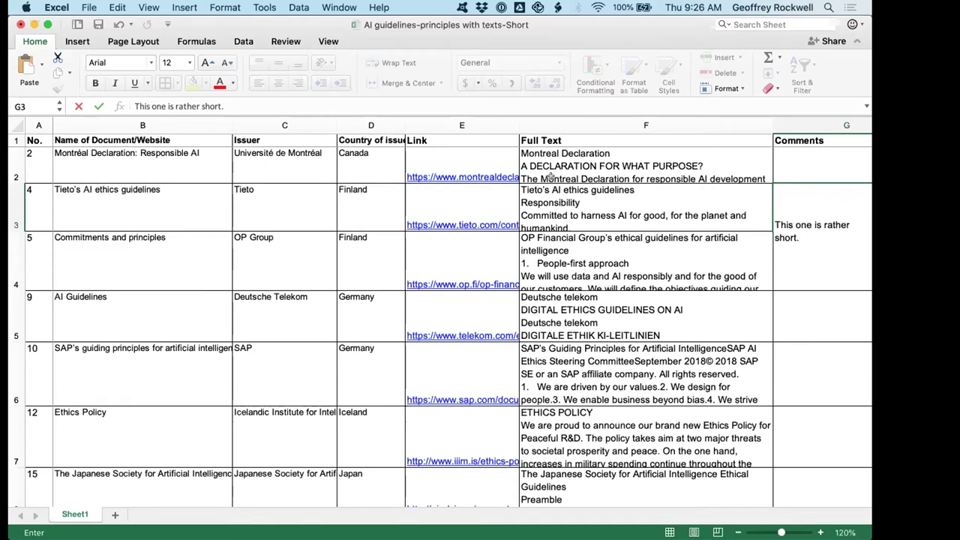
left_click(551, 178)
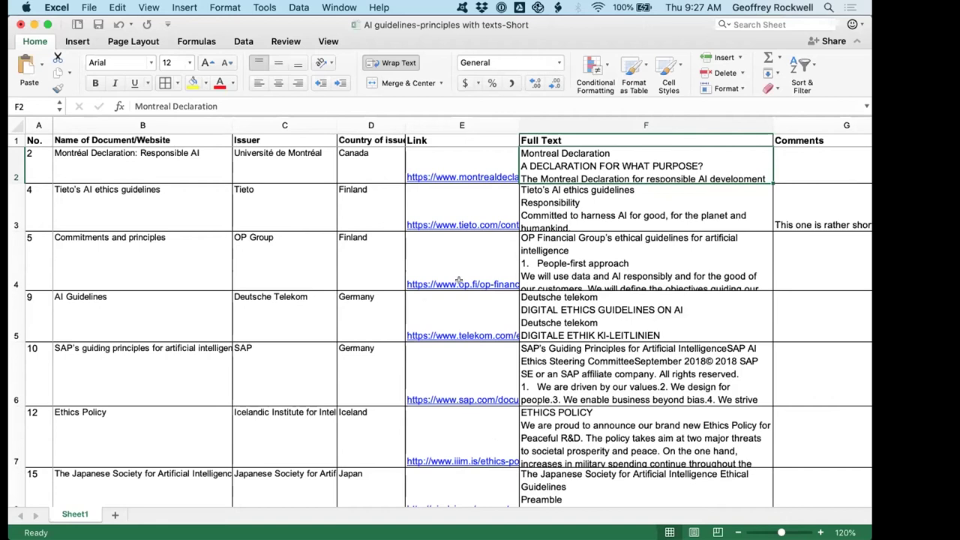
double_click(572, 158)
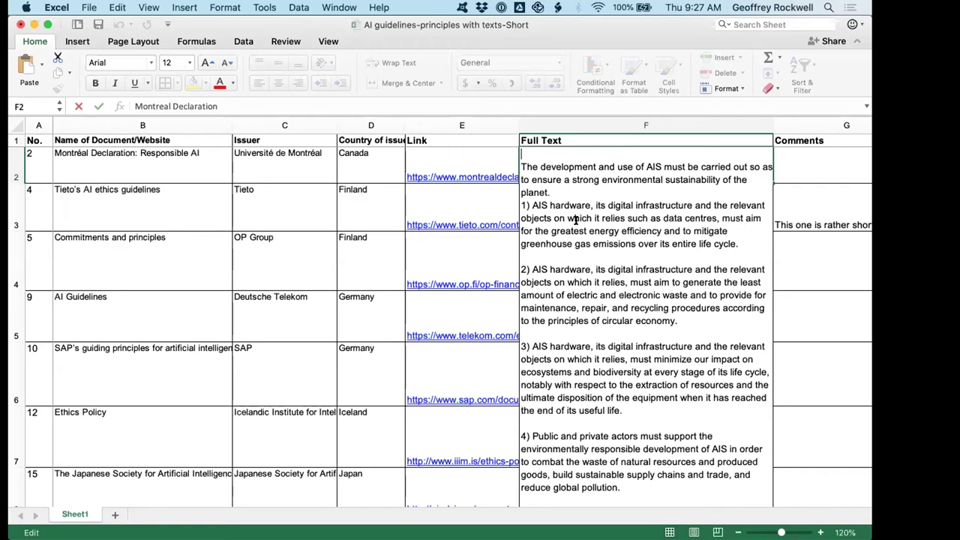
Step: Look back up through the Montréal Declaration's long text inside its Full Text cell, then leave the cell by selecting its country, D2
key("Up")
key("Up")
key("Up")
key("Up")
key("Up")
key("Up")
key("Up")
key("Up")
key("Up")
key("Up")
key("Up")
key("Up")
key("Up")
key("Up")
key("Up")
key("Up")
key("Up")
key("Up")
key("Up")
key("Up")
key("Up")
key("Up")
key("Up")
key("Up")
key("Up")
key("Up")
key("Up")
key("Up")
key("Up")
key("Up")
key("Up")
key("Up")
key("Up")
key("Up")
key("Up")
key("Up")
key("Up")
key("Up")
key("Up")
key("Up")
key("Up")
key("Up")
key("Up")
key("Up")
key("Up")
key("Up")
key("Up")
key("Up")
key("Up")
key("Up")
key("Up")
key("Up")
key("Up")
key("Up")
key("Up")
key("Up")
key("Up")
key("Up")
key("Up")
key("Up")
key("Up")
key("Up")
key("Up")
key("Up")
key("Up")
key("Up")
key("Up")
key("Up")
key("Up")
key("Up")
key("Up")
key("Up")
key("Up")
key("Up")
key("Up")
key("Up")
key("Up")
key("Up")
key("Up")
key("Up")
key("Up")
key("Up")
key("Up")
key("Up")
key("Up")
key("Up")
key("Up")
key("Up")
key("Up")
key("Up")
key("Up")
key("Up")
key("Up")
key("Up")
key("Up")
key("Up")
key("Up")
key("Up")
key("Up")
key("Up")
key("Up")
key("Up")
key("Up")
key("Up")
key("Up")
key("Up")
key("Up")
key("Up")
key("Up")
key("Up")
key("Up")
key("Up")
key("Up")
key("Up")
key("Up")
key("Up")
key("Up")
key("Up")
key("Up")
key("Up")
key("Up")
key("Up")
key("Up")
key("Up")
key("Up")
key("Up")
key("Up")
key("Up")
key("Up")
key("Up")
key("Up")
key("Up")
key("Up")
key("Up")
key("Up")
key("Up")
key("Up")
key("Up")
key("Up")
key("Up")
key("Up")
key("Up")
key("Up")
key("Up")
key("Up")
key("Up")
key("Up")
key("Up")
key("Up")
key("Up")
key("Up")
key("Up")
key("Up")
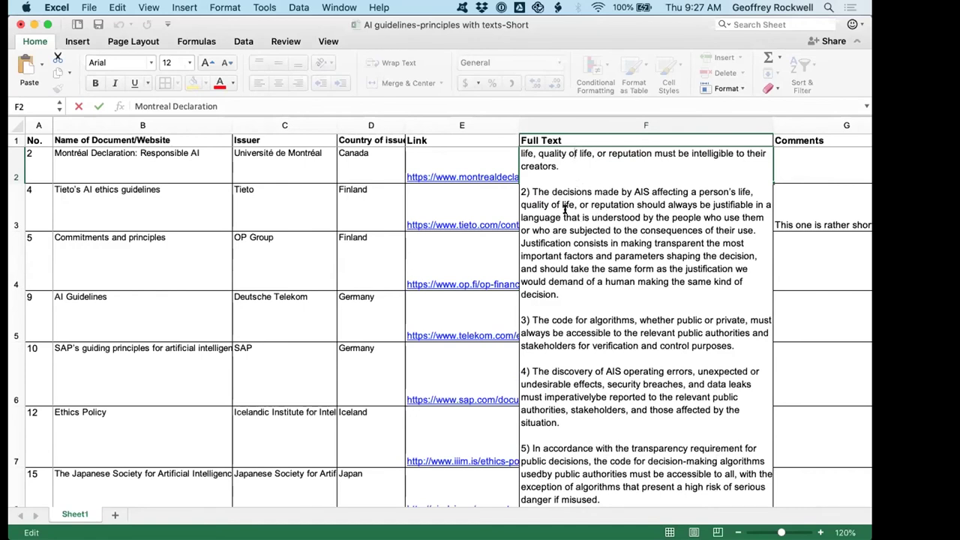
left_click(376, 158)
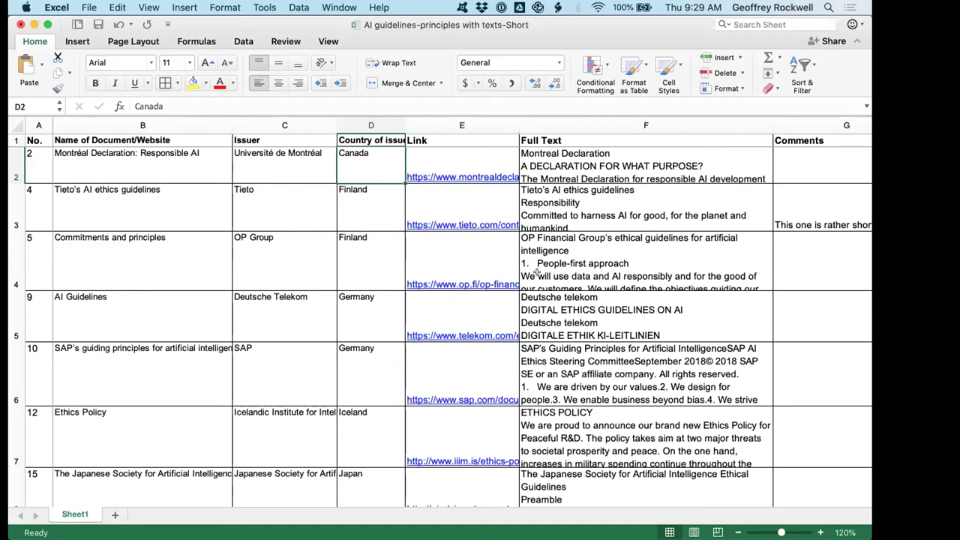
Step: Highlight the Full Text cells of the first five documents, F2 to F6
left_click(604, 159)
left_click_drag(606, 215, 613, 348)
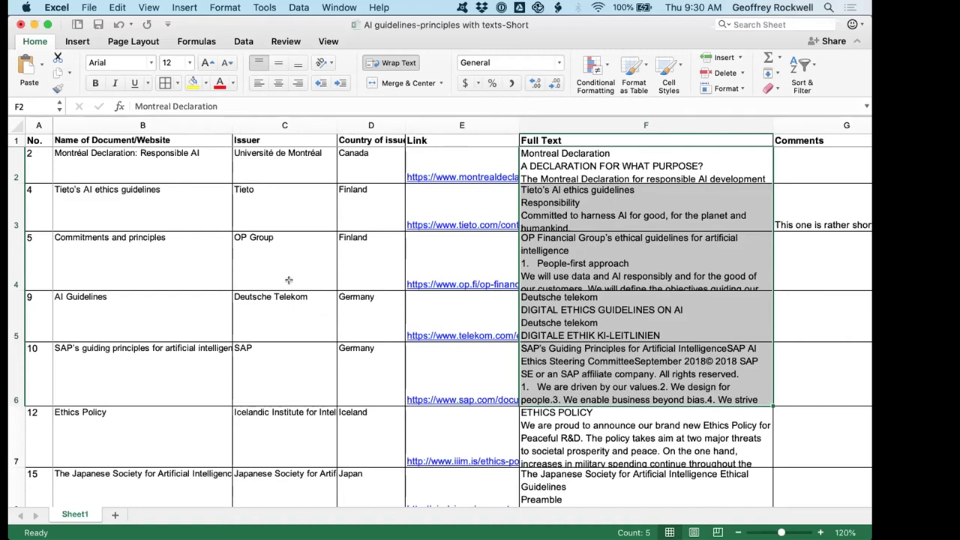
Step: Switch back to Chrome and bring up the local Voyant Server page at 127.0.0.1:8888
key("super+Tab")
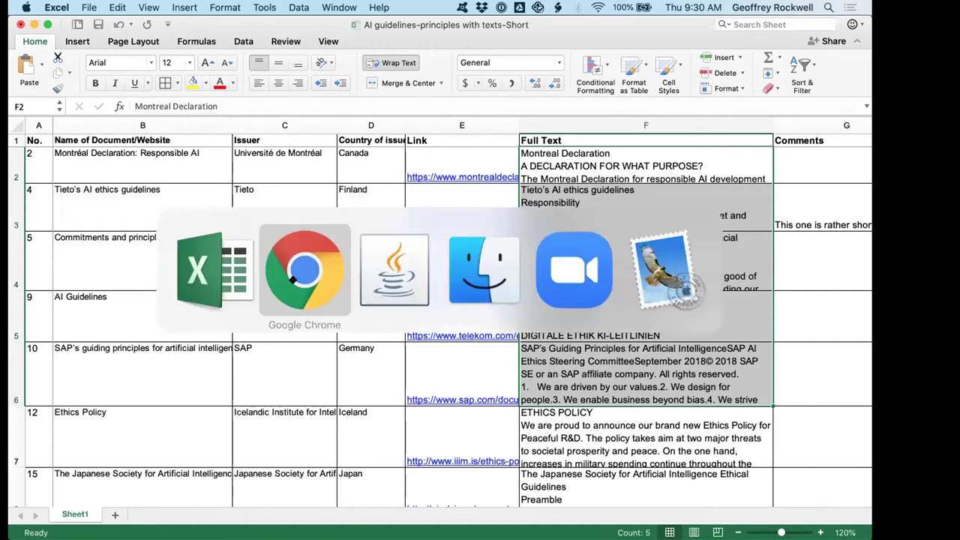
left_click(291, 283)
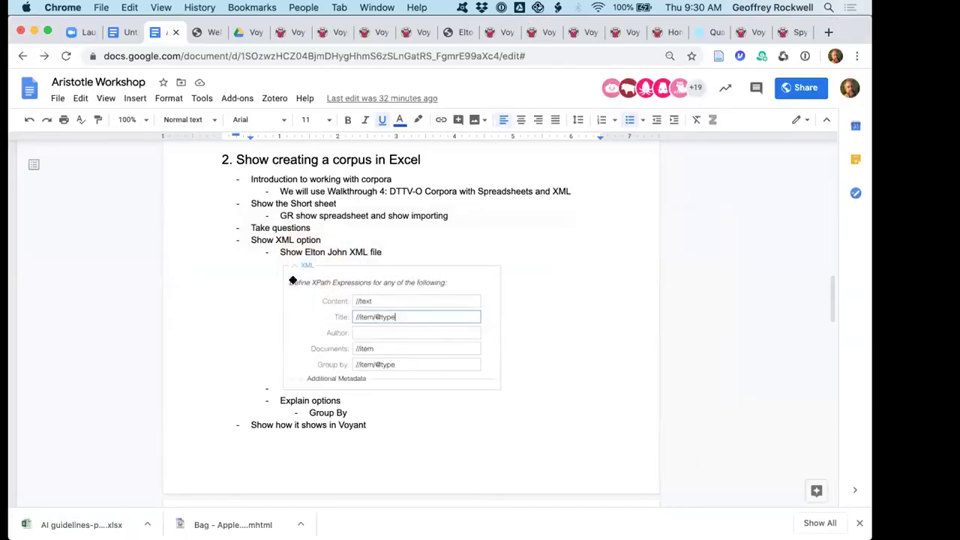
left_click(407, 34)
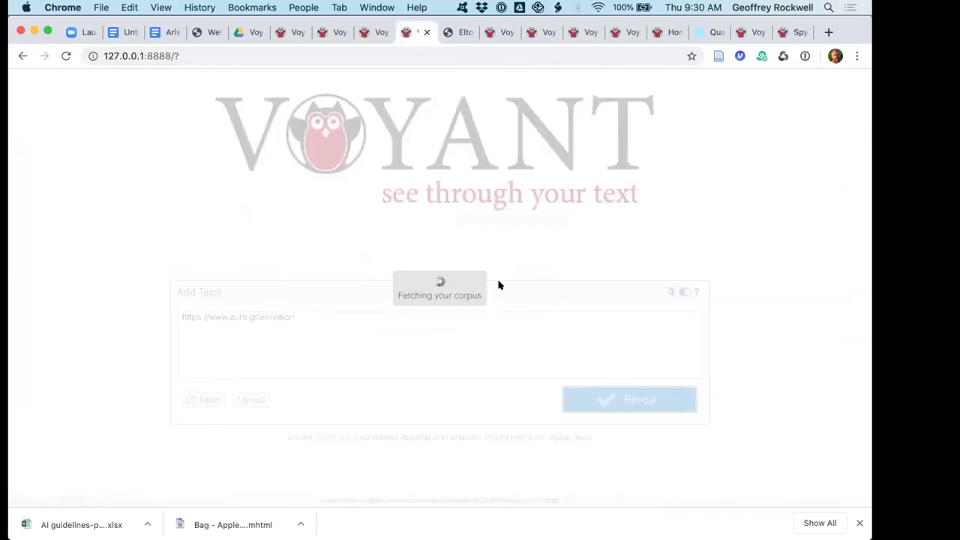
Step: Load the local Voyant home page afresh at 127.0.0.1:8888, dropping the trailing "/?" from the address
left_click(181, 55)
left_click(180, 56)
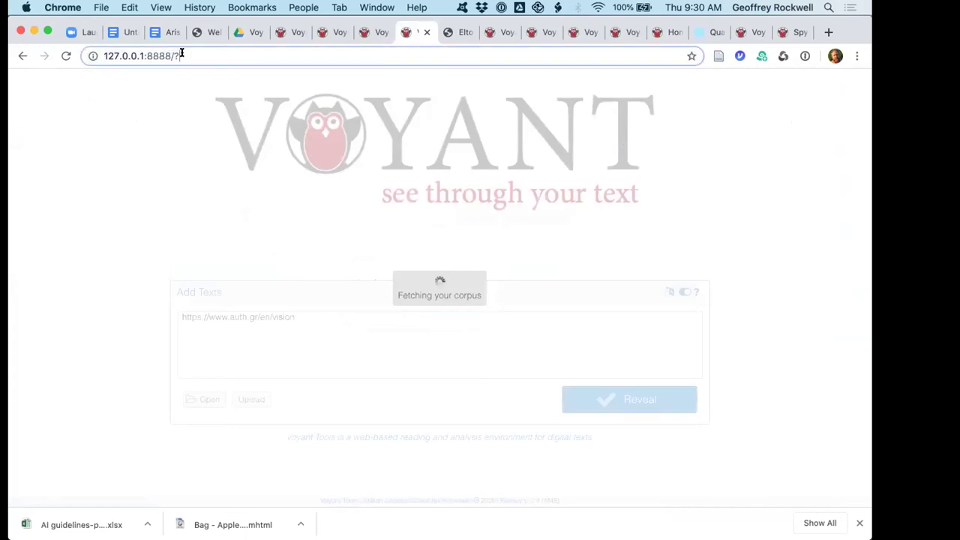
key("BackSpace")
key("BackSpace")
key("Return")
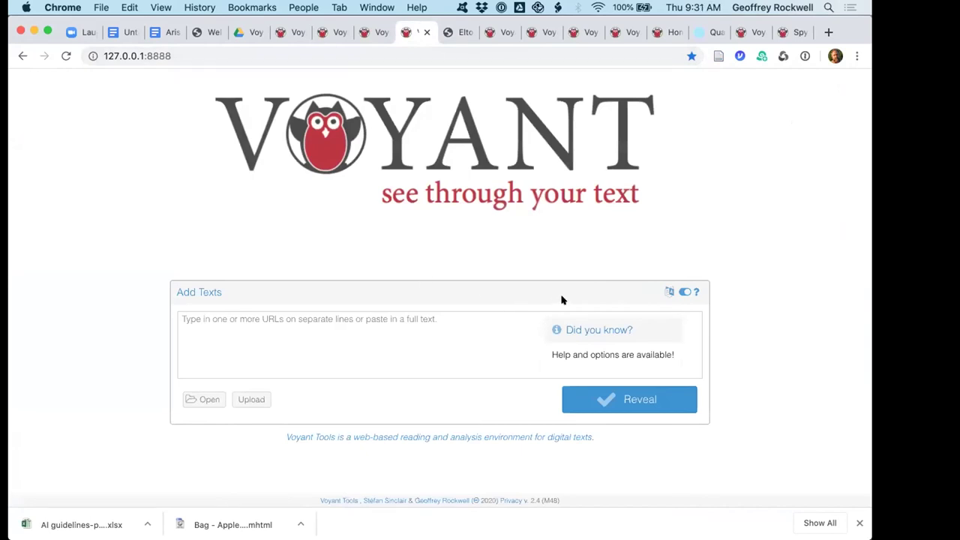
Step: In the corpus options' Tables section, set documents to be extracted from cells in each row, with No Headers Row unchecked
left_click(680, 291)
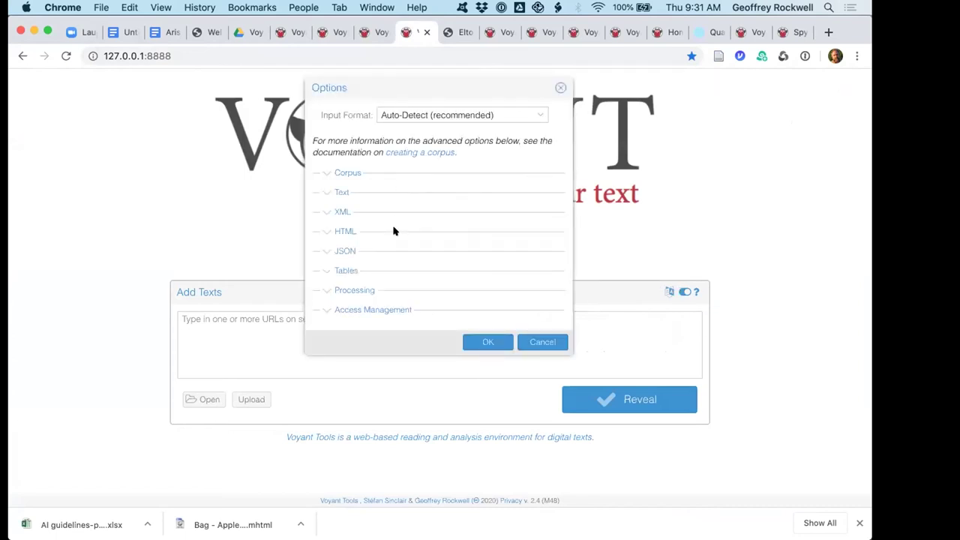
left_click(327, 271)
scroll(328, 342, "down", 5)
scroll(328, 342, "down", 2)
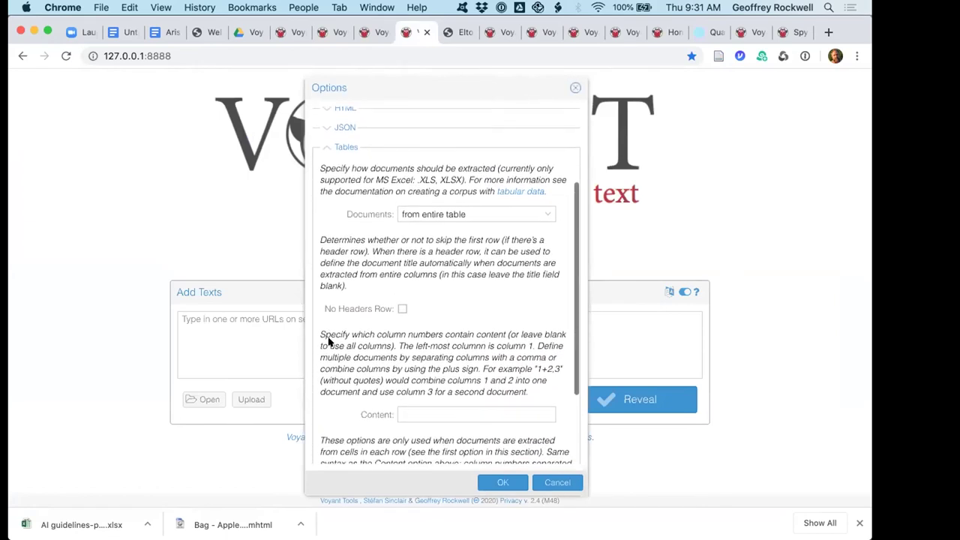
scroll(328, 342, "down", 1)
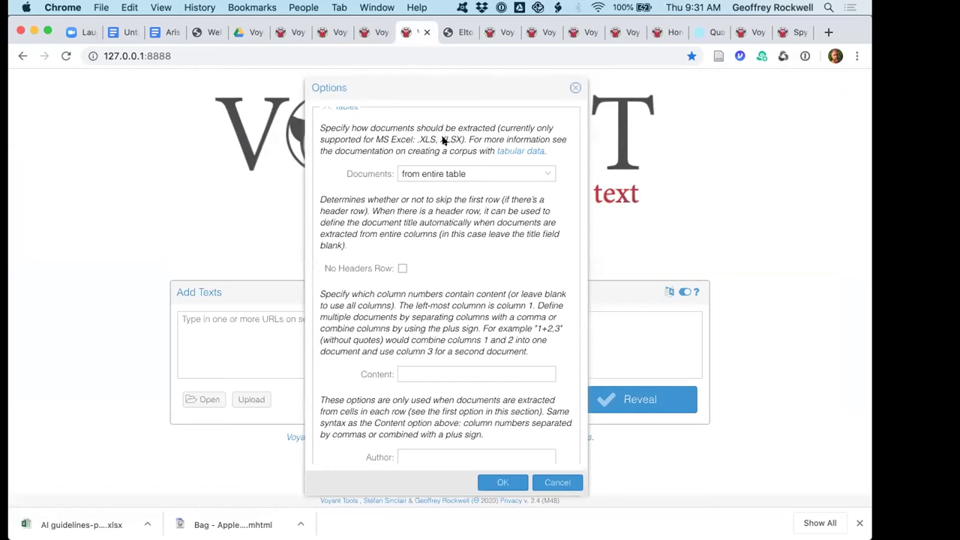
left_click(537, 173)
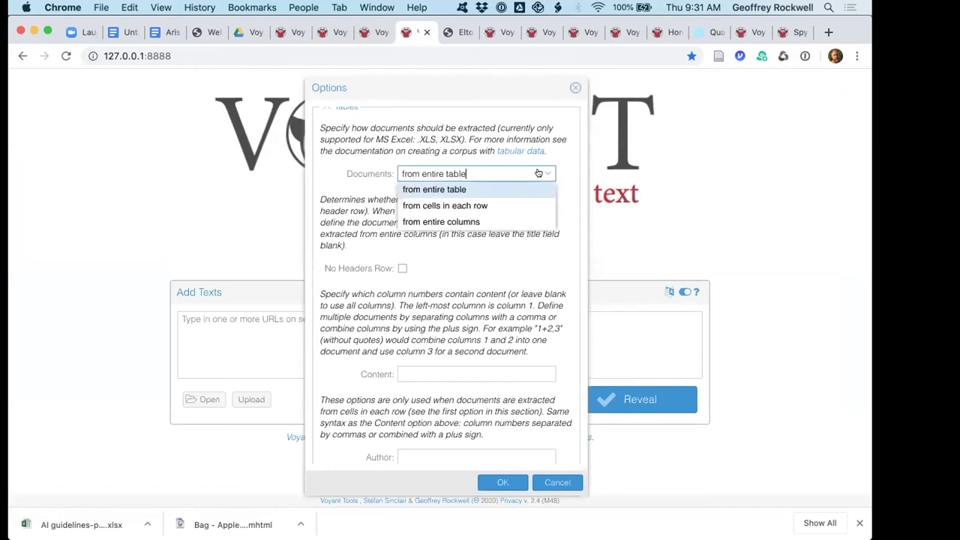
left_click(482, 205)
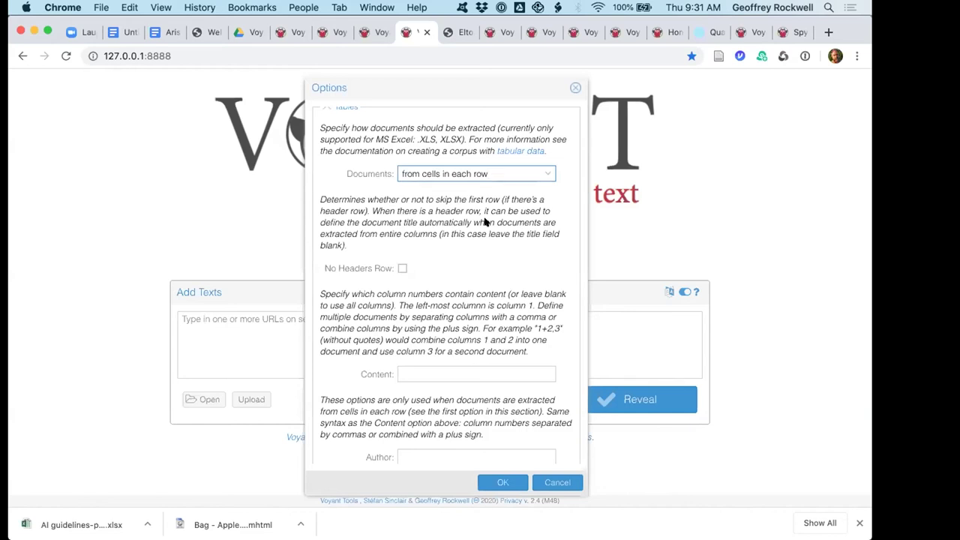
left_click(401, 268)
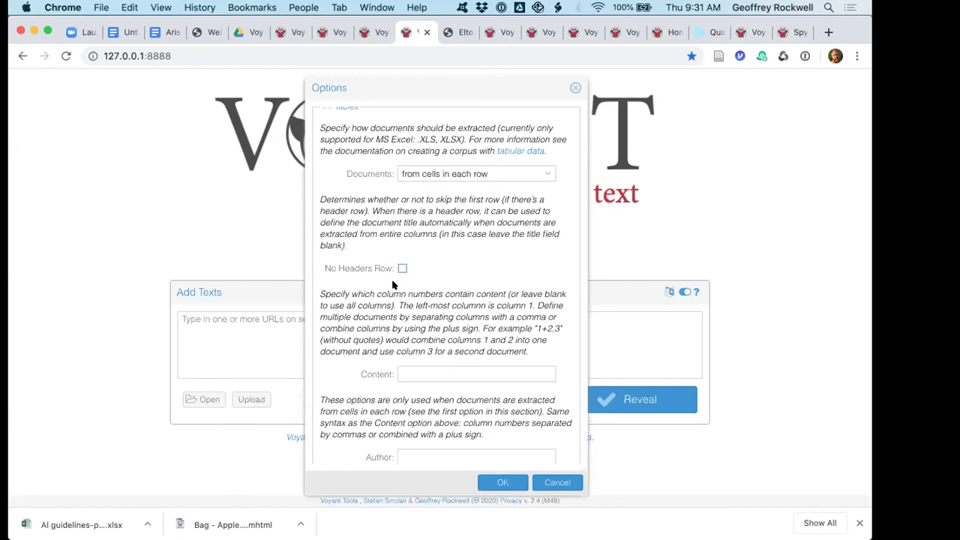
Step: Set the table's Content column to 6, checking the Full Text column's position in the Excel workbook
scroll(391, 285, "down", 3)
left_click(409, 301)
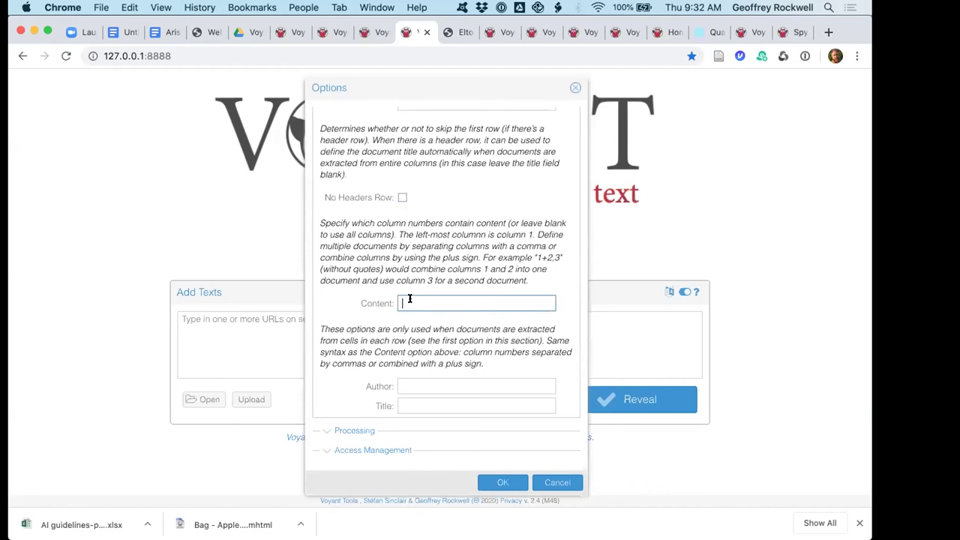
key("super+Tab")
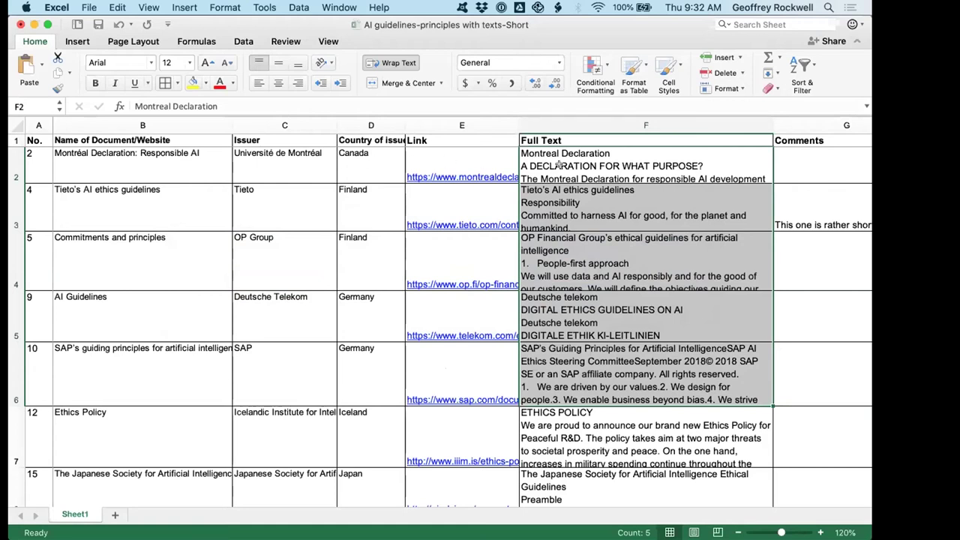
key("super+Tab")
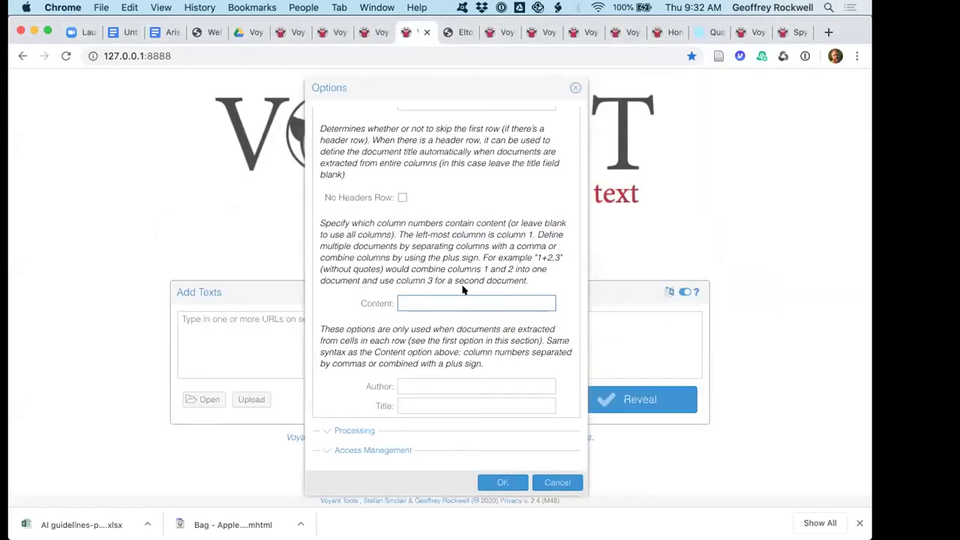
type("6")
Step: Set the Title column to 2, check it against the Name of Document/Website column in Excel, and accept the options
left_click(408, 402)
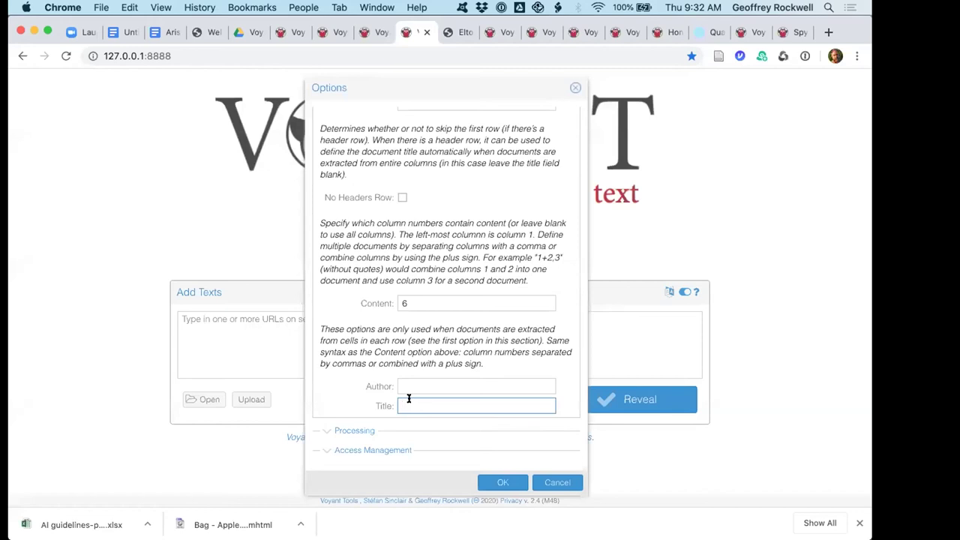
type("2")
key("super+Tab")
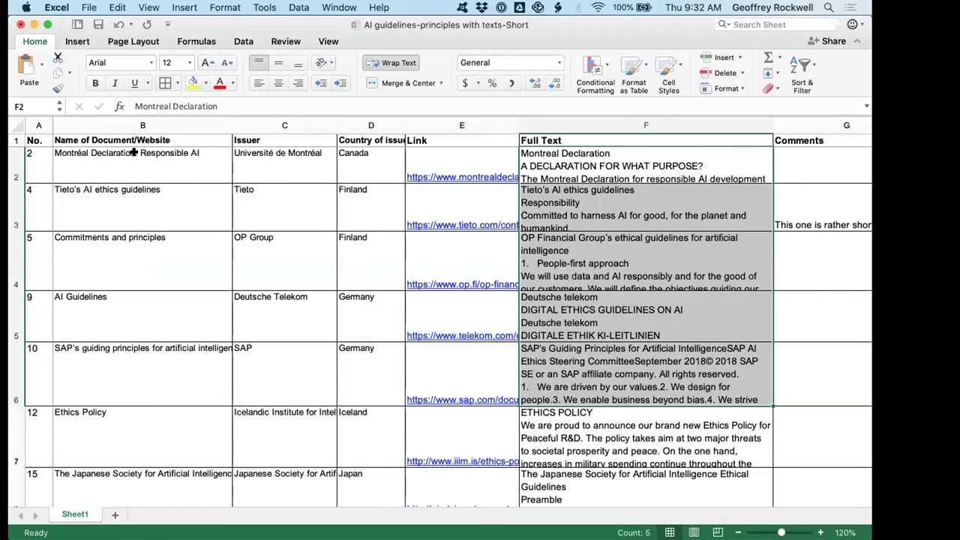
left_click(124, 125)
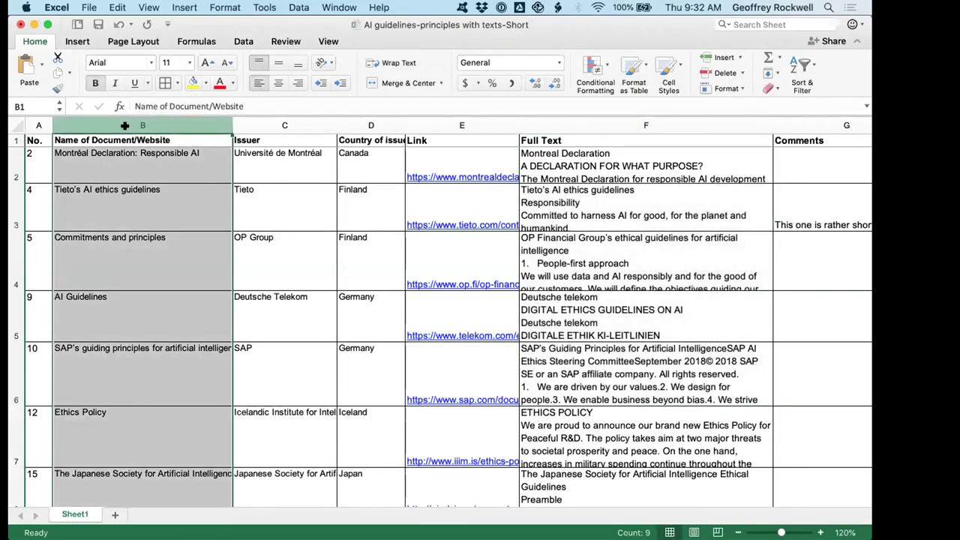
key("super+Tab")
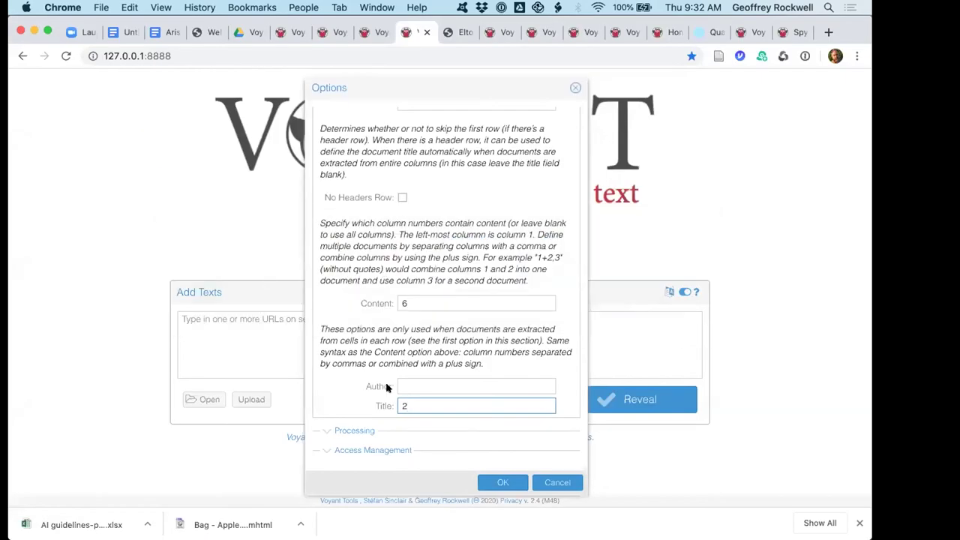
left_click(501, 483)
left_click(501, 482)
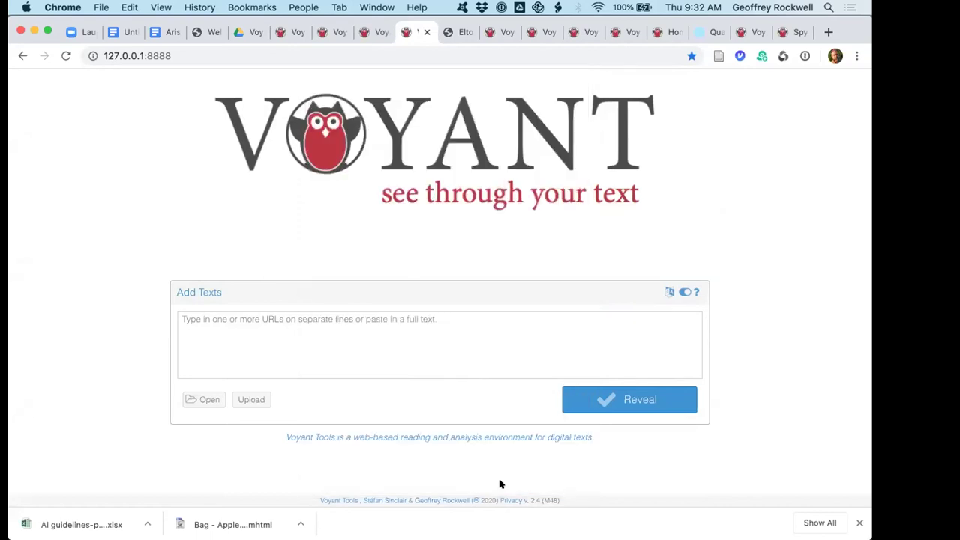
Step: Upload "AI guidelines-principles with texts-Short.xlsx" to create the corpus
left_click(255, 399)
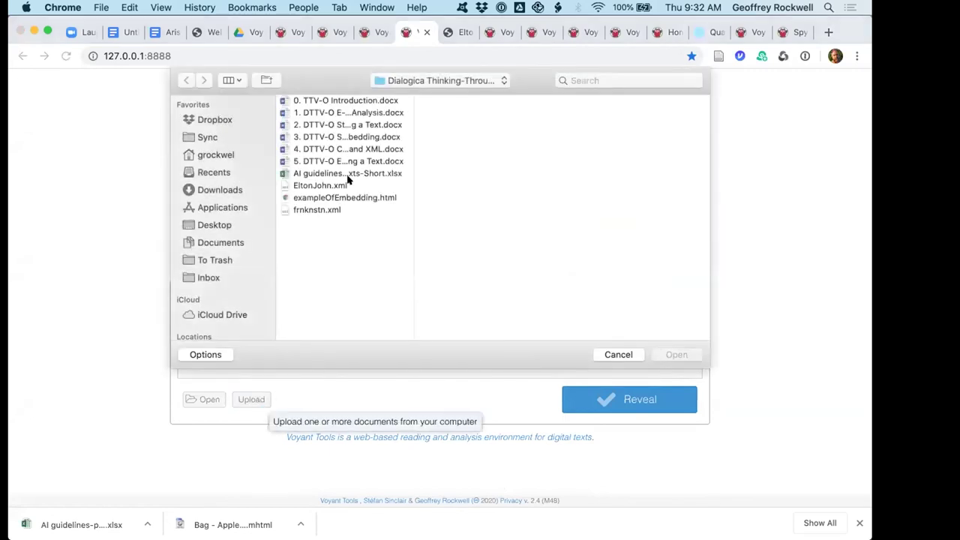
left_click(298, 173)
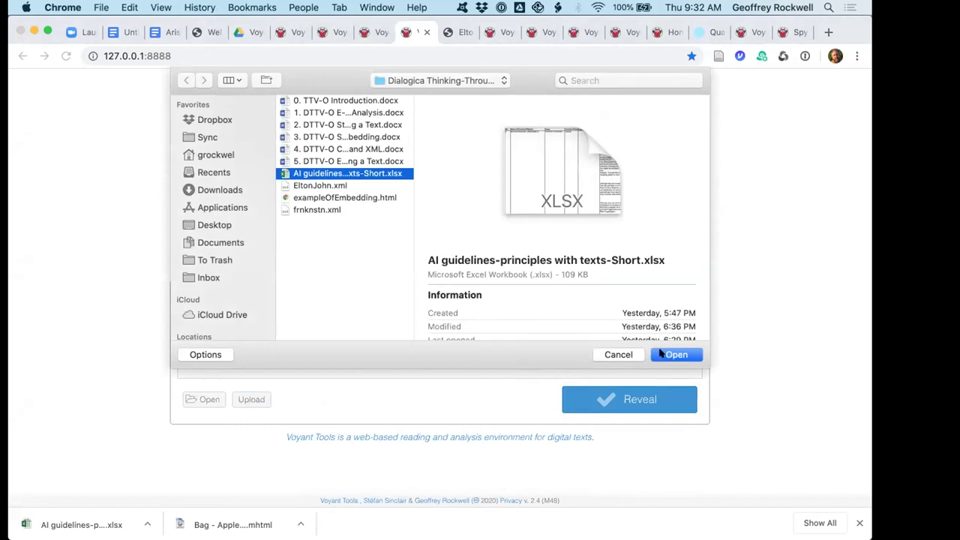
left_click(662, 354)
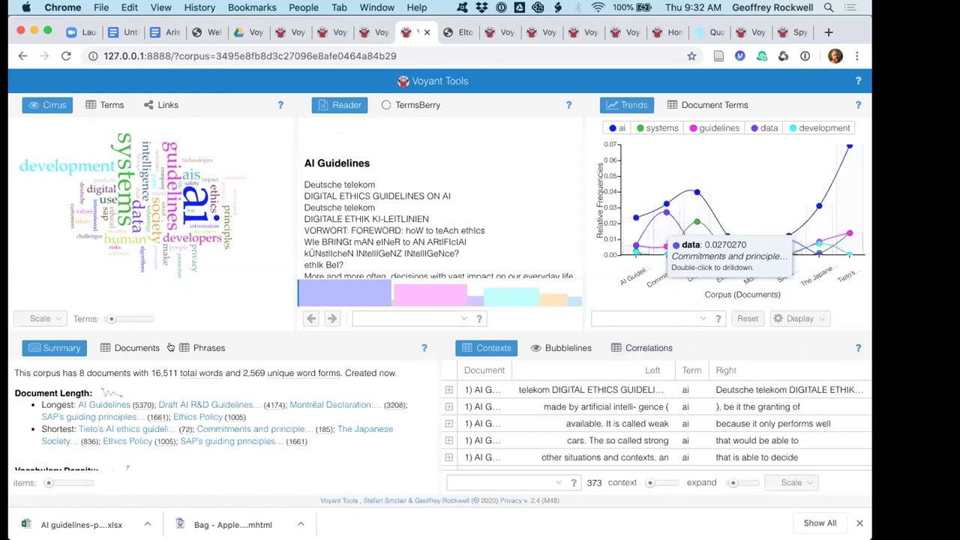
Step: Show the corpus's Documents list and look through the titles and word counts of the documents extracted from the spreadsheet
left_click(129, 344)
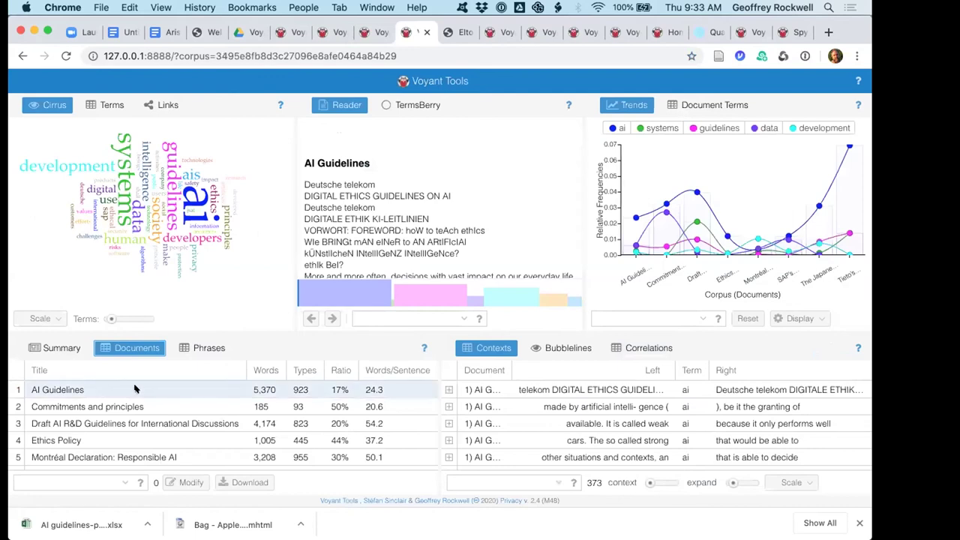
scroll(137, 405, "down", 1)
scroll(135, 405, "down", 3)
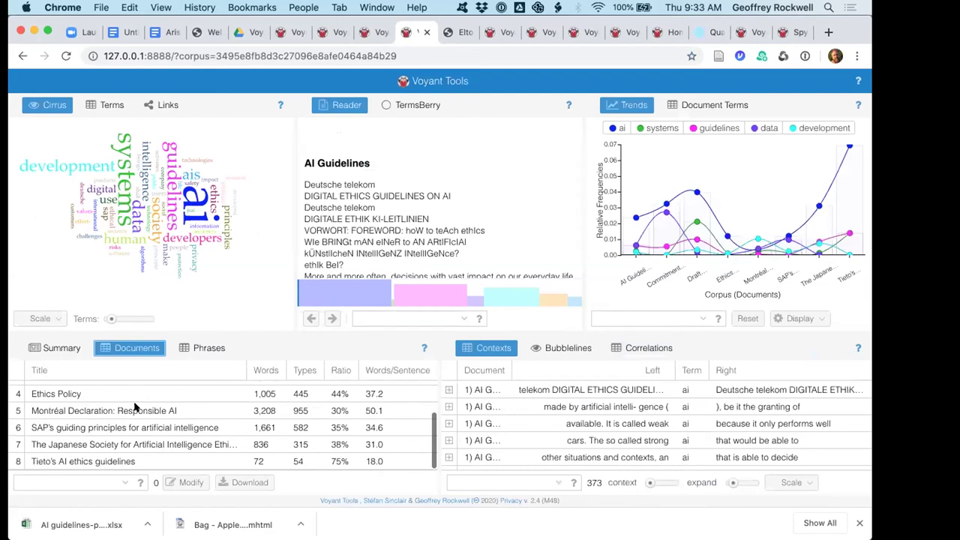
scroll(135, 406, "up", 1)
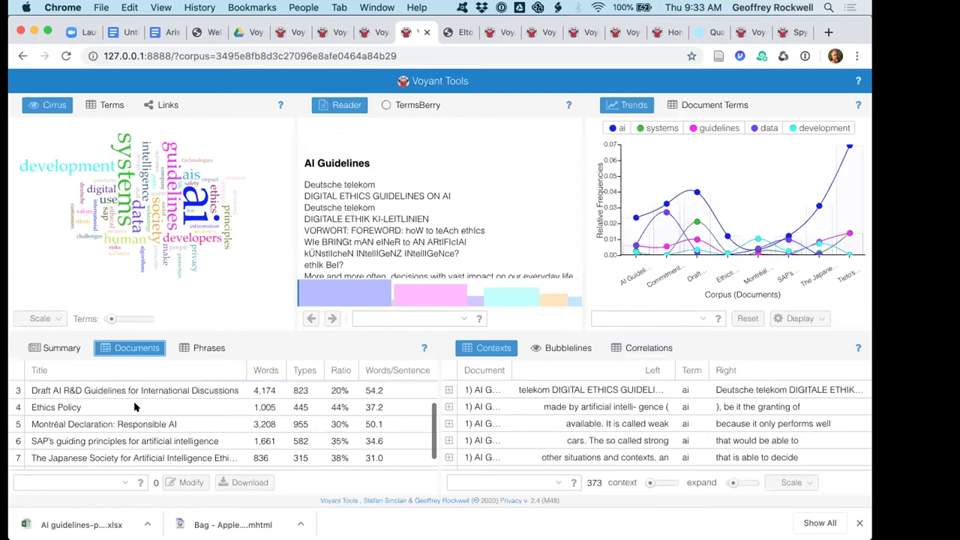
scroll(135, 406, "up", 2)
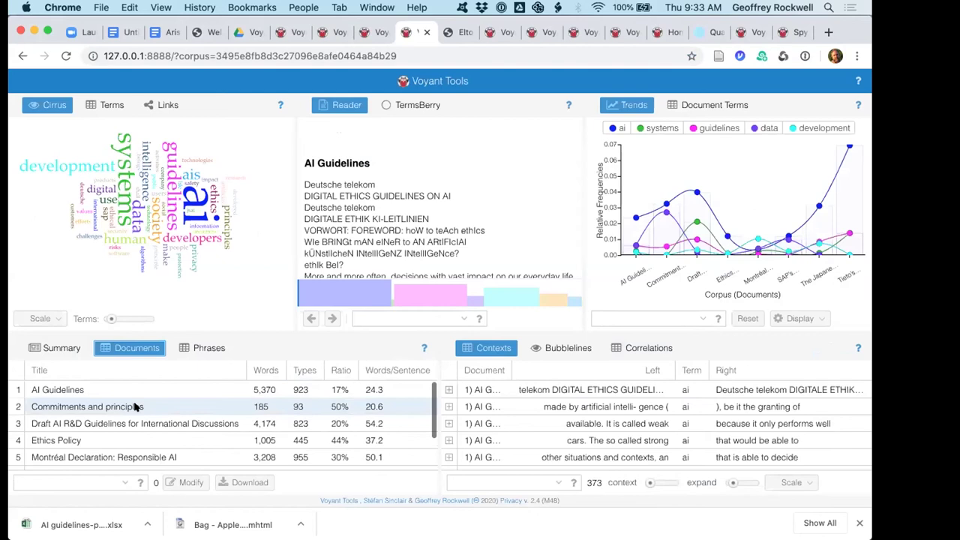
scroll(135, 407, "down", 2)
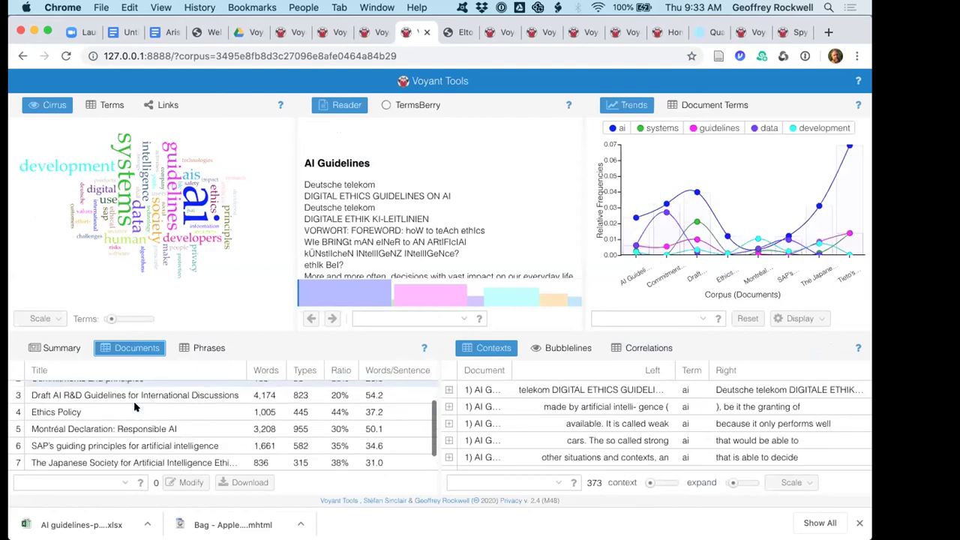
scroll(135, 408, "down", 1)
scroll(135, 407, "up", 2)
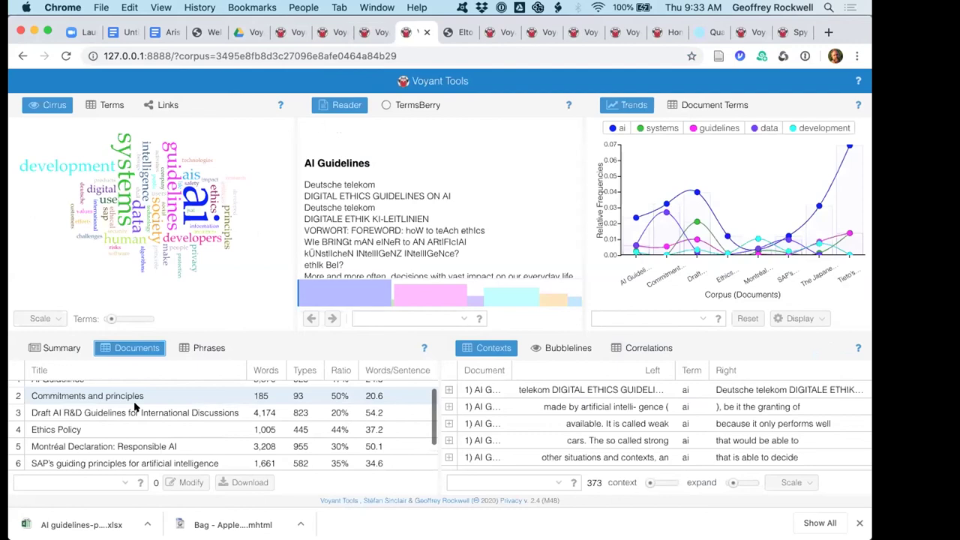
scroll(135, 406, "up", 1)
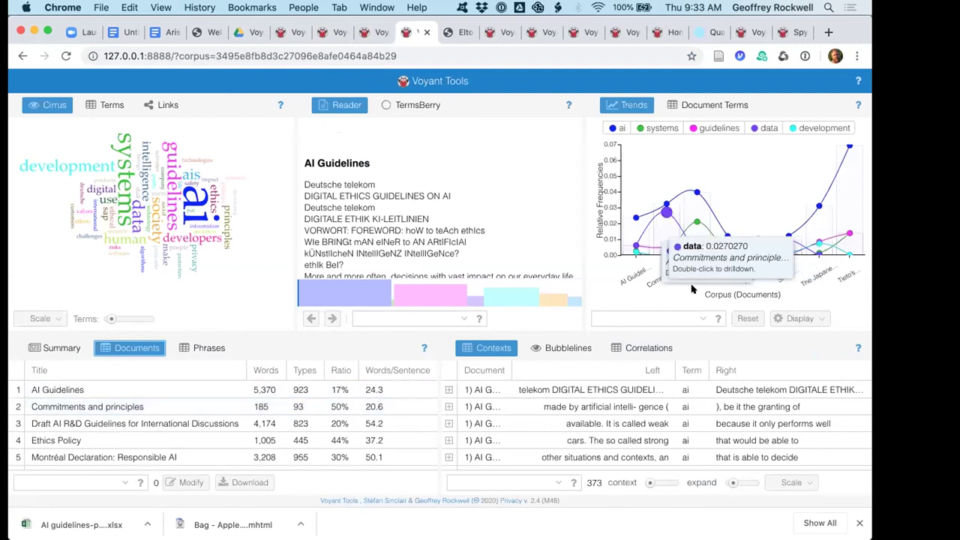
Step: Plot the term good* across the documents in Trends and inspect its relative frequencies in individual documents
left_click(660, 318)
type("good")
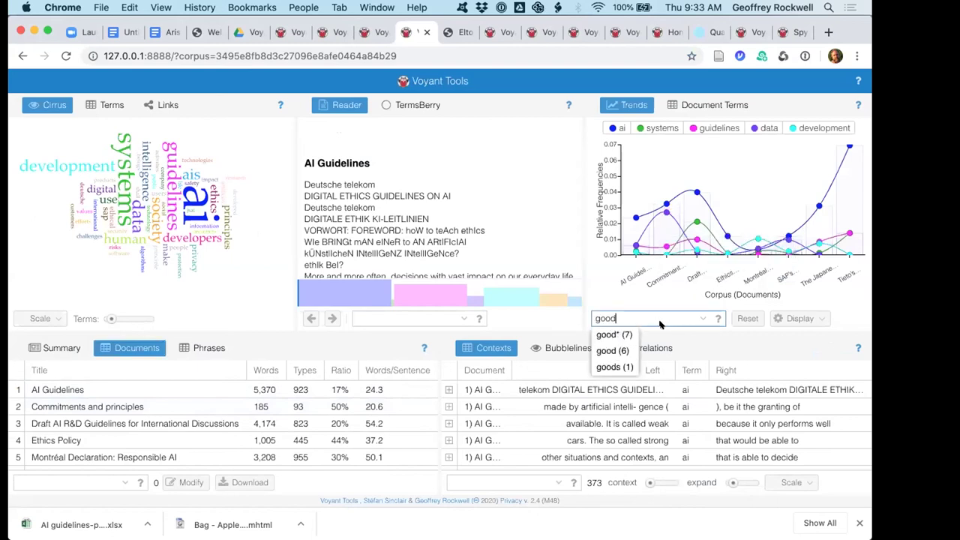
left_click(606, 334)
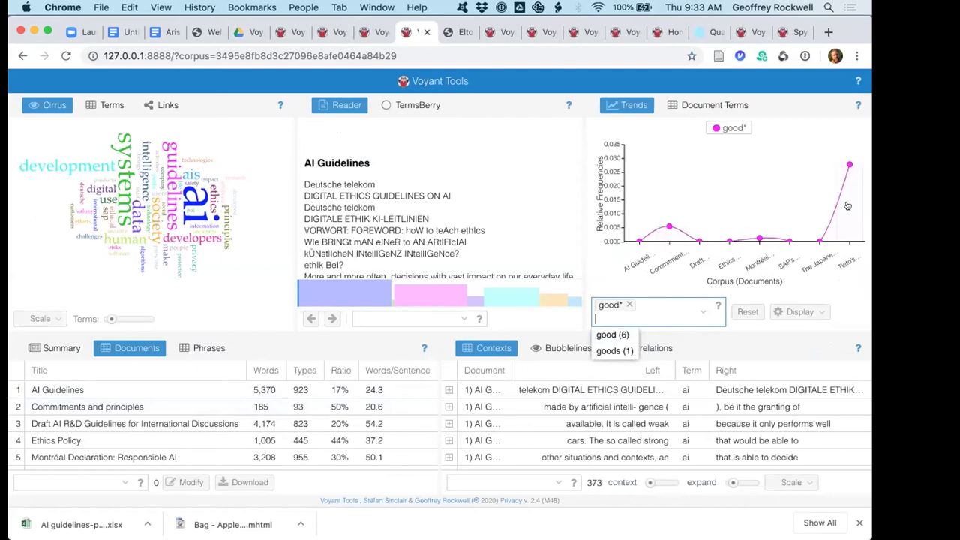
mouse_move(840, 161)
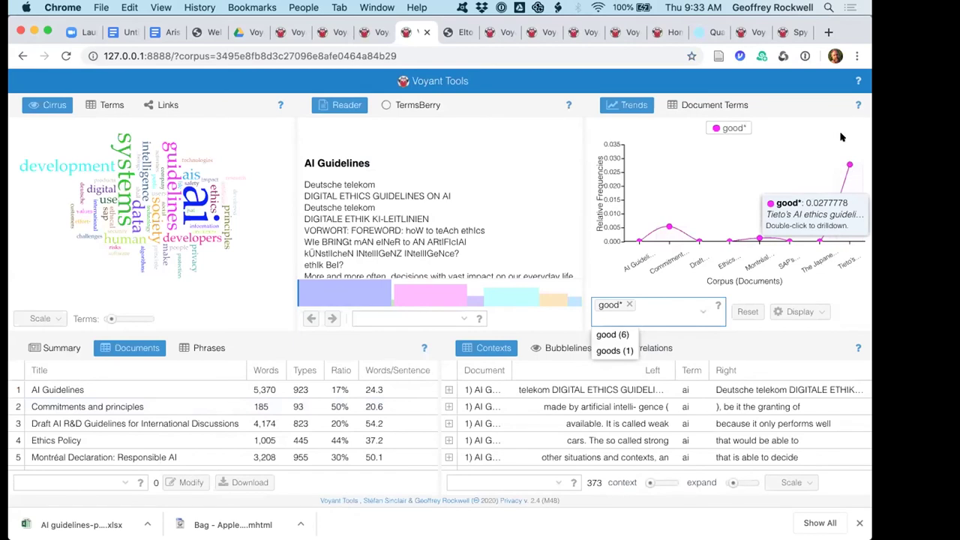
mouse_move(733, 243)
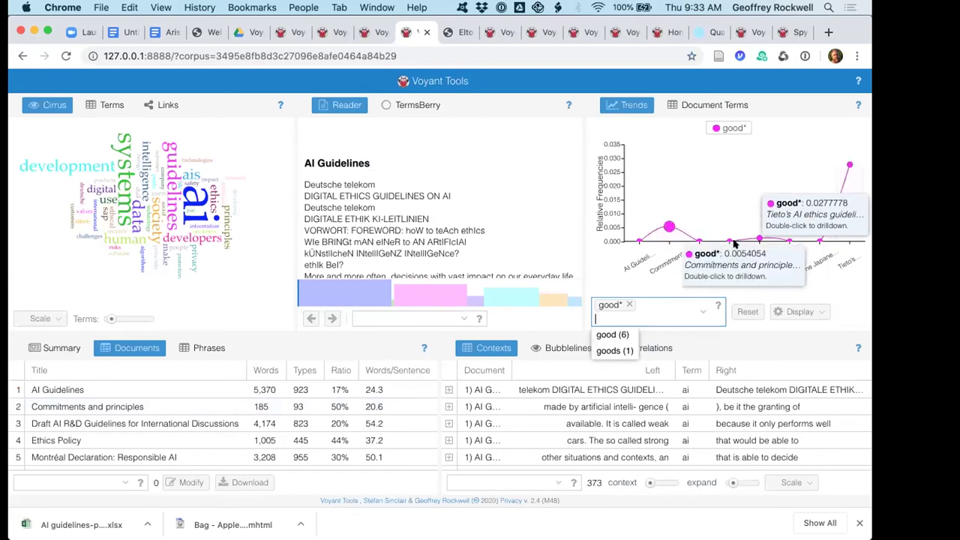
Step: Replace good* with the term social* in the Trends graph
left_click(626, 304)
type("social")
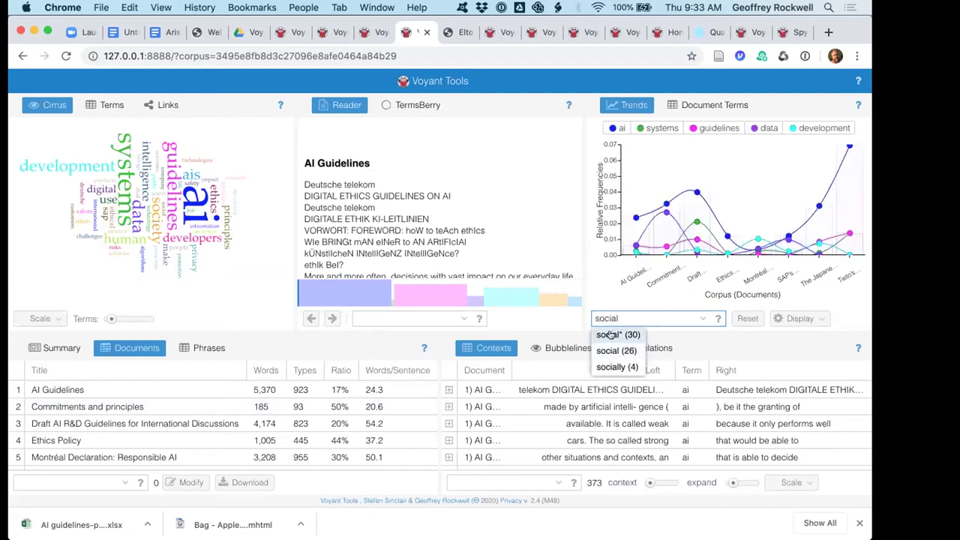
left_click(609, 334)
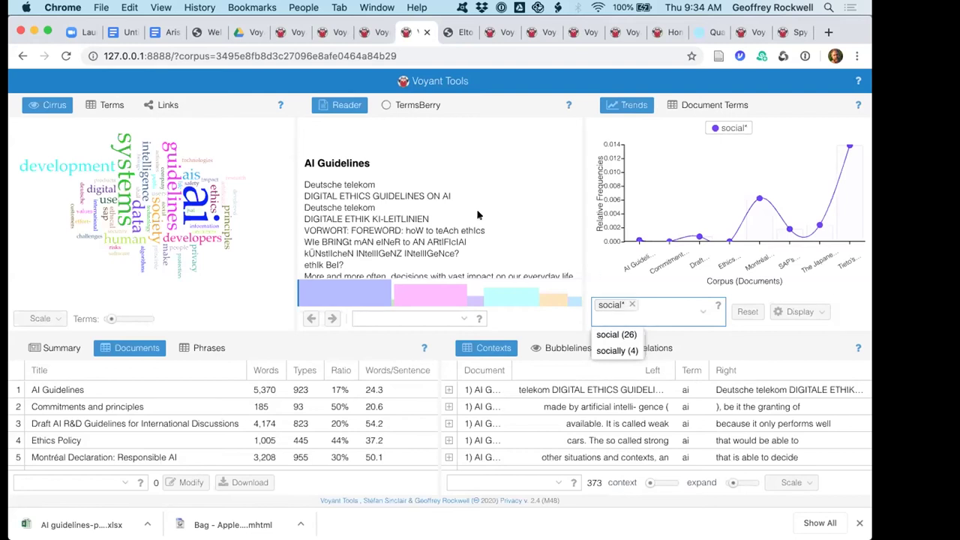
Step: Switch to the Dialogica course page at sgsinclair.github.io/dialogica and look through its list of walkthroughs
left_click(210, 36)
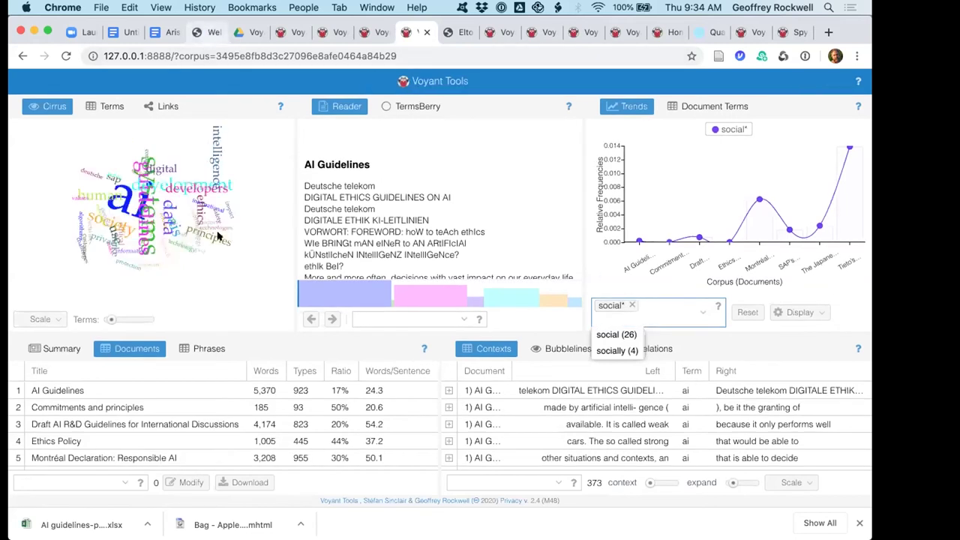
scroll(215, 237, "down", 3)
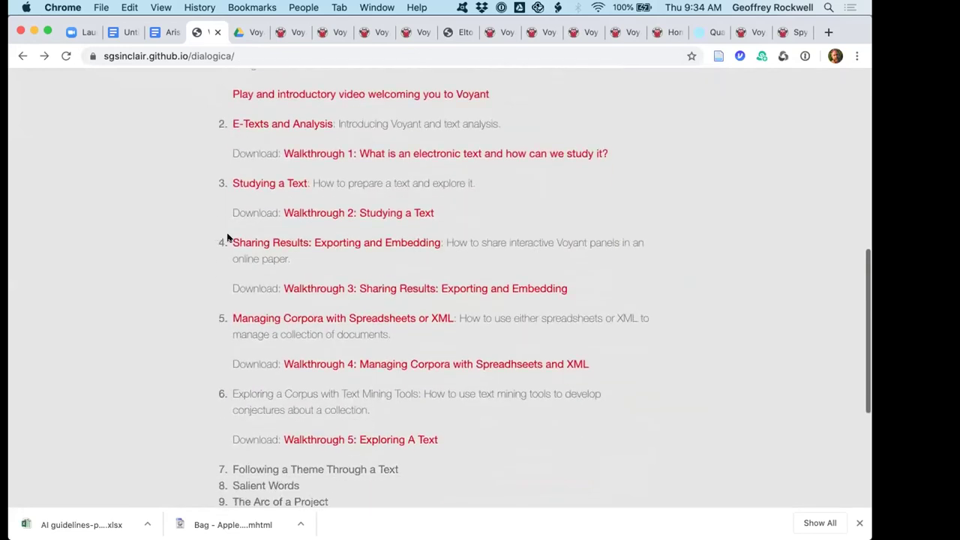
scroll(228, 237, "down", 1)
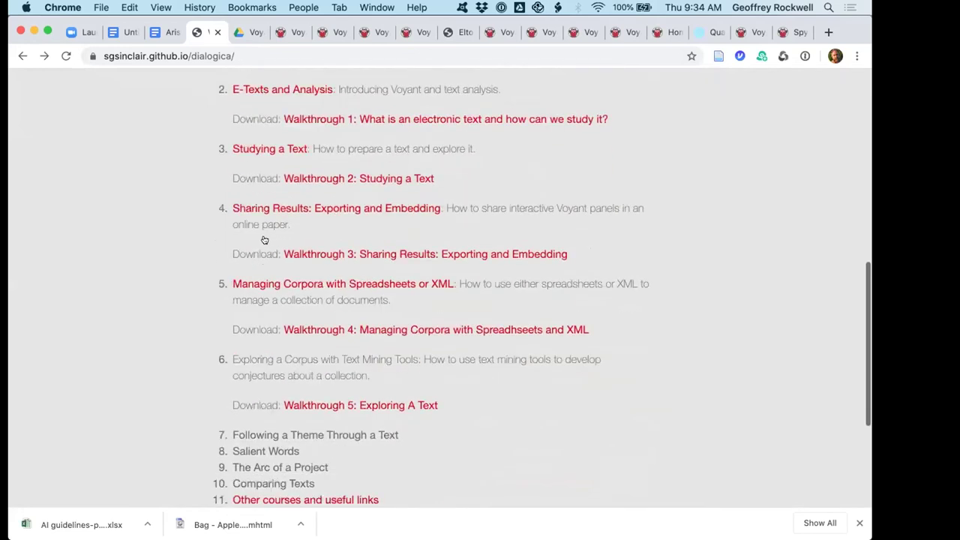
Step: Look over the remaining Dialogica walkthroughs and switch back to the AI guidelines corpus in Voyant Tools
scroll(264, 240, "down", 1)
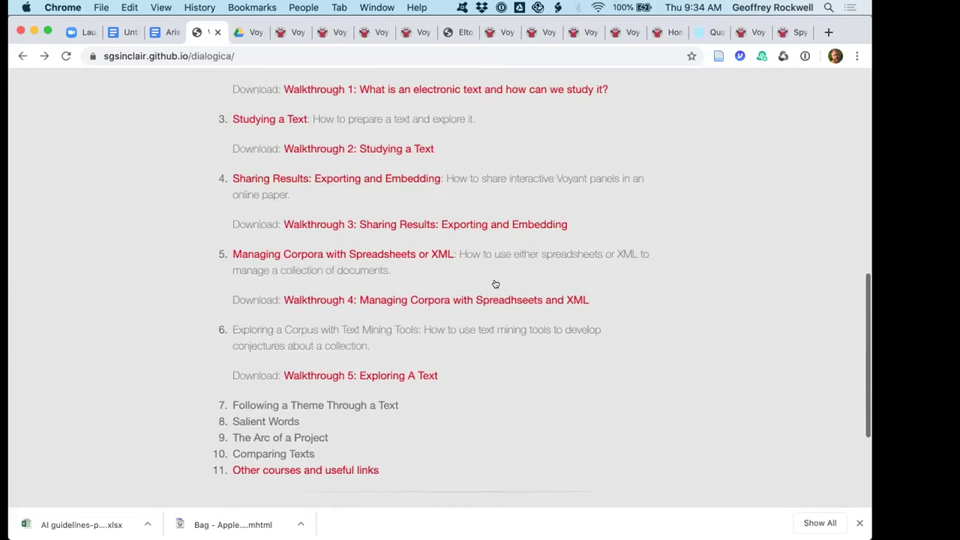
scroll(494, 283, "down", 1)
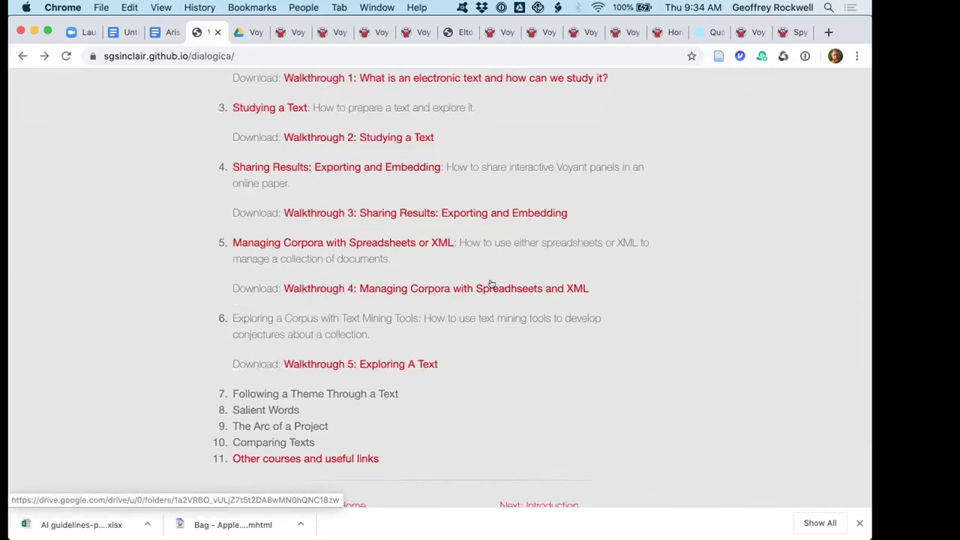
left_click(420, 35)
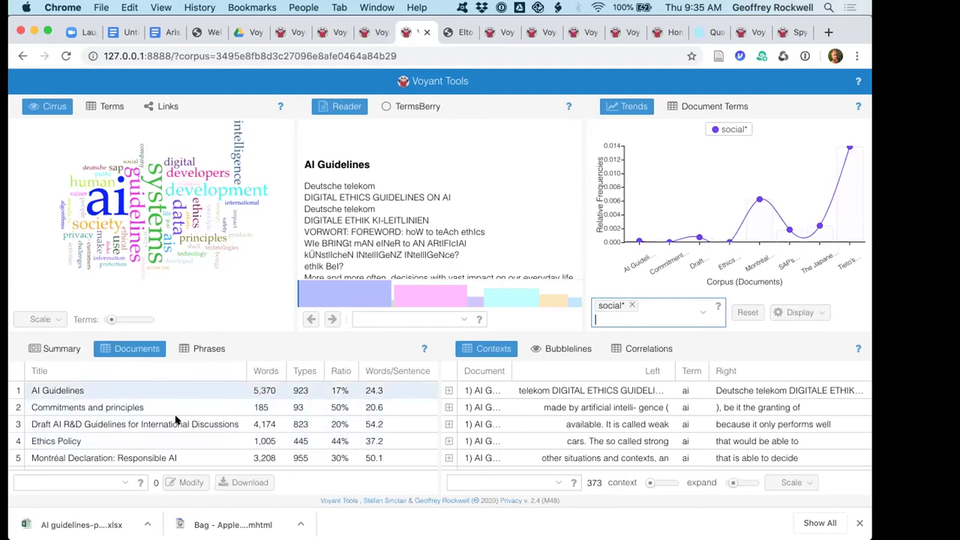
Step: Open the document Montréal Declaration: Responsible AI in the Reader and highlight its three numbered objectives
scroll(88, 438, "down", 1)
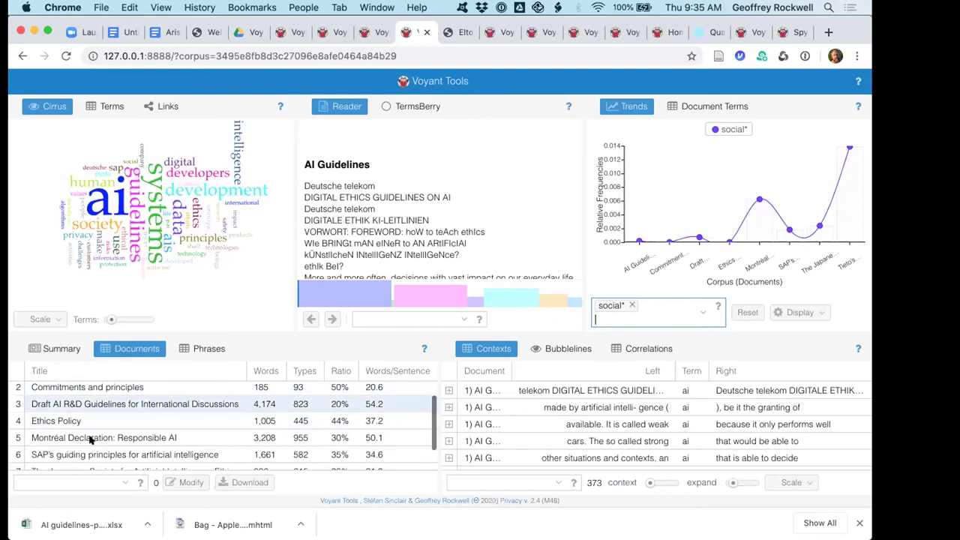
left_click(271, 431)
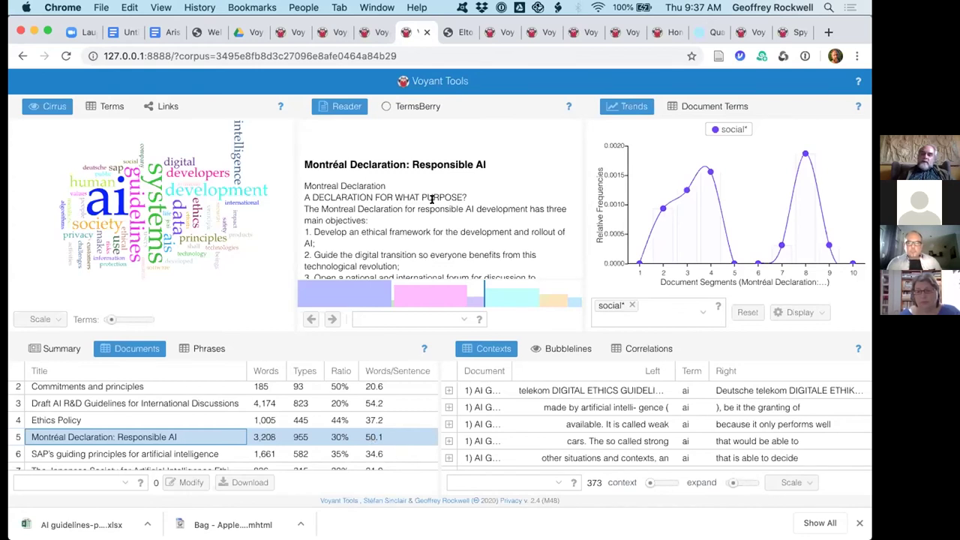
scroll(399, 205, "down", 2)
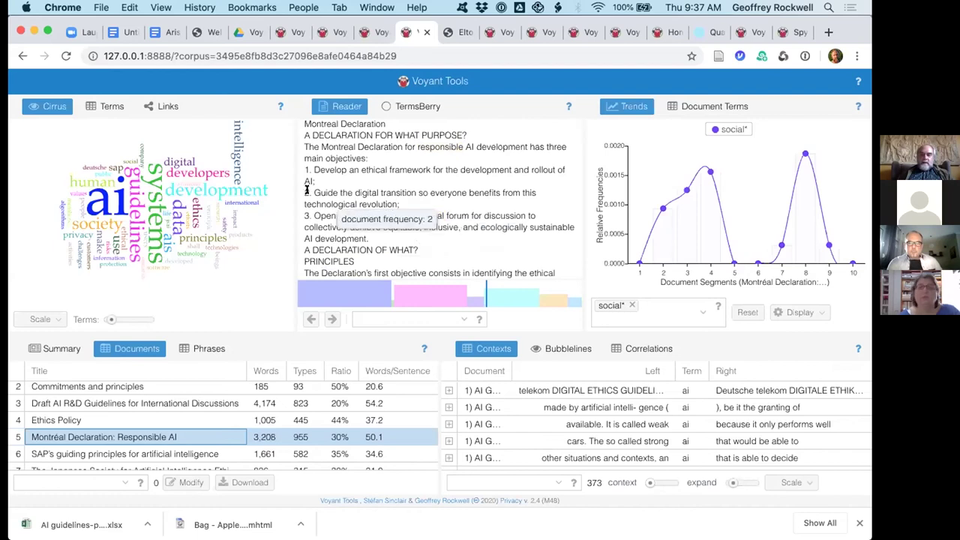
left_click_drag(301, 168, 369, 237)
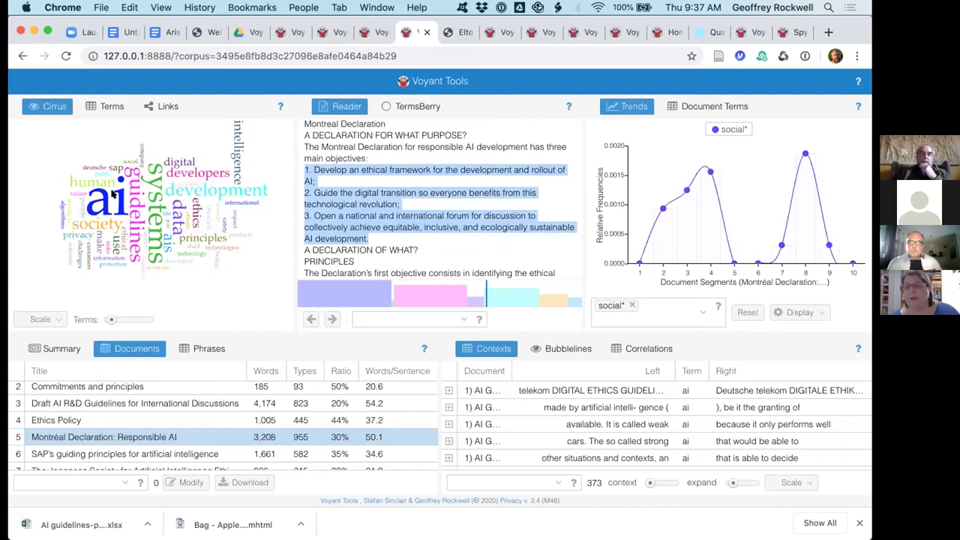
Step: Show the corpus Terms list sorted by Count in ascending order and look through the rarest terms
left_click(112, 105)
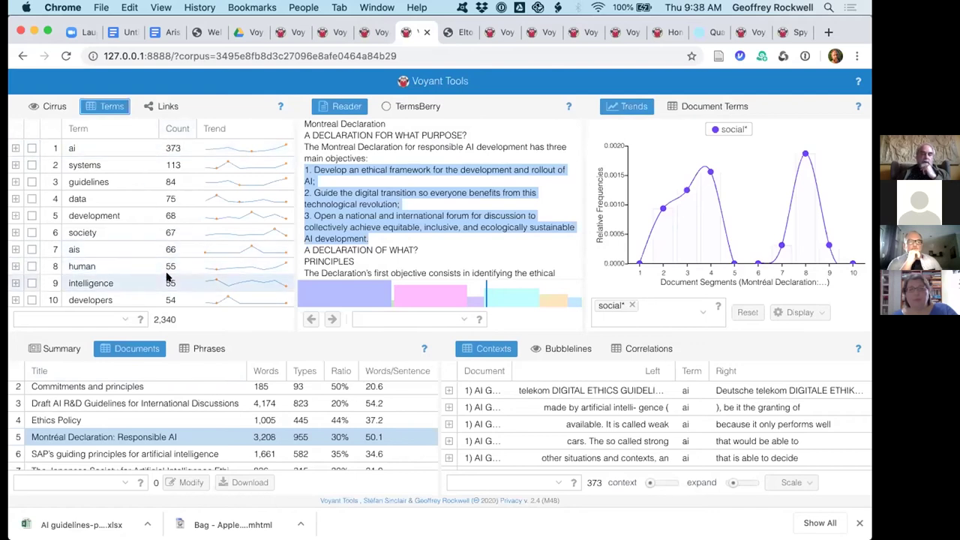
left_click(191, 131)
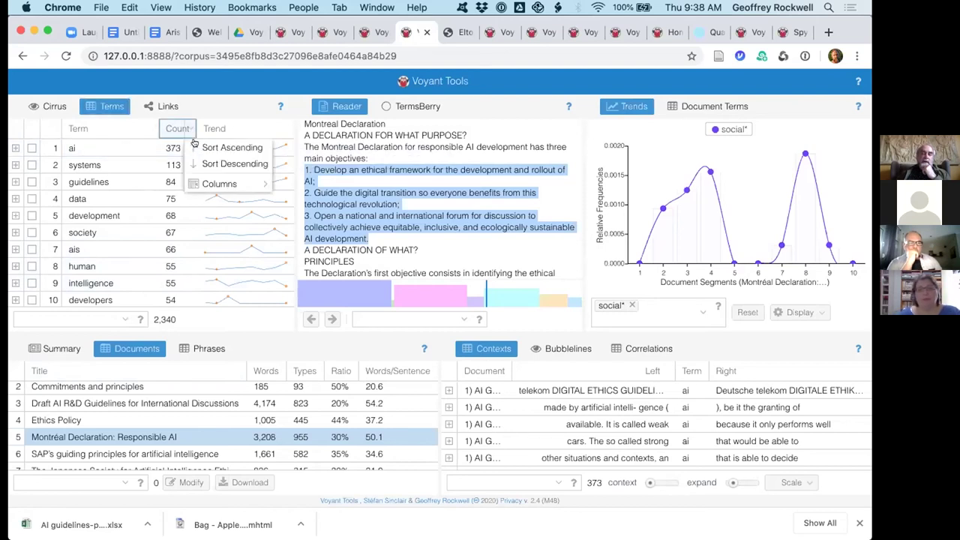
left_click(197, 147)
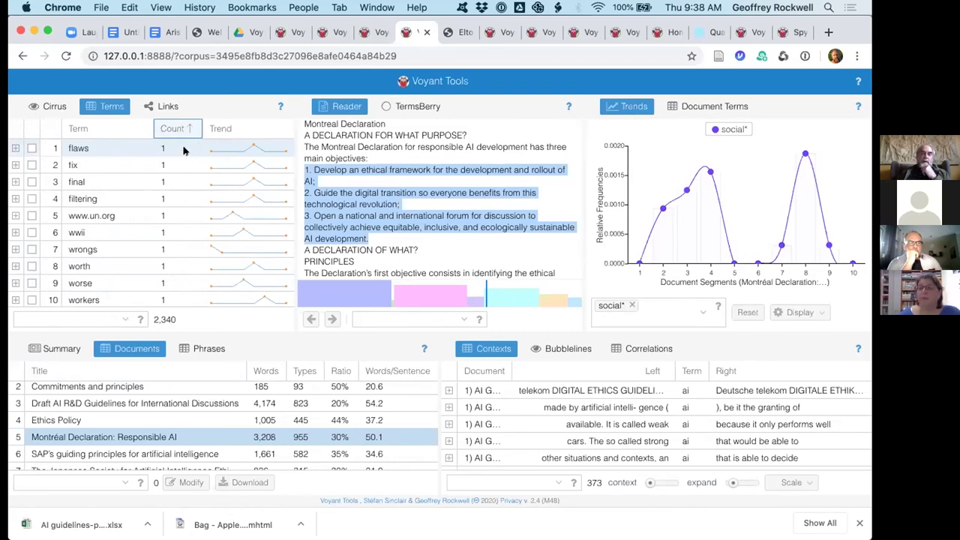
scroll(182, 214, "down", 1)
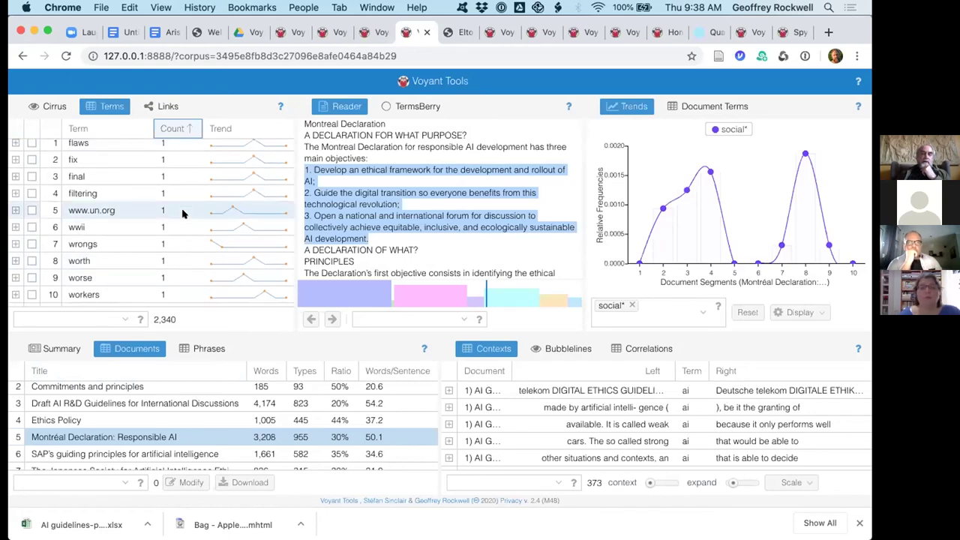
scroll(250, 147, "down", 5)
scroll(250, 147, "up", 5)
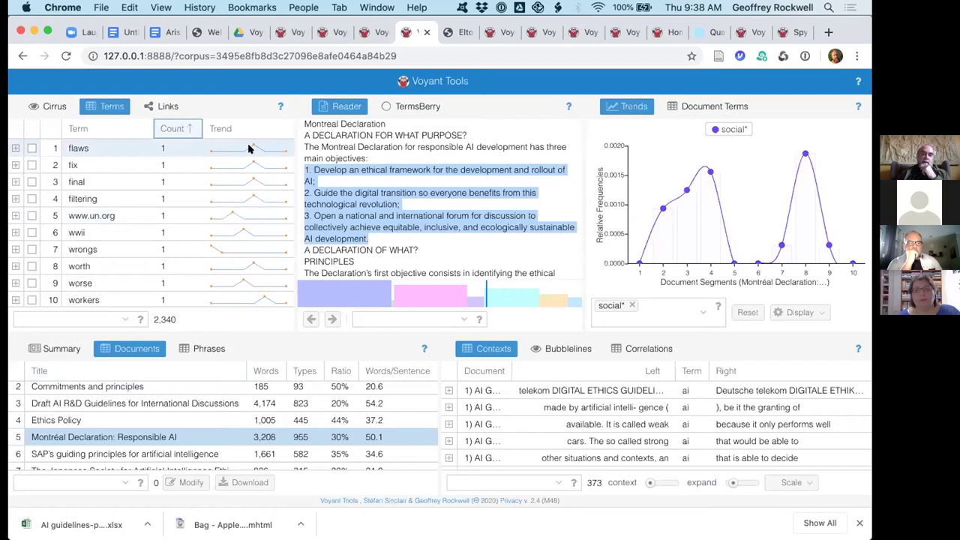
Step: Widen the Terms list and add its Comparison column, with Shakespeare's Plays as the comparison corpus
mouse_move(251, 148)
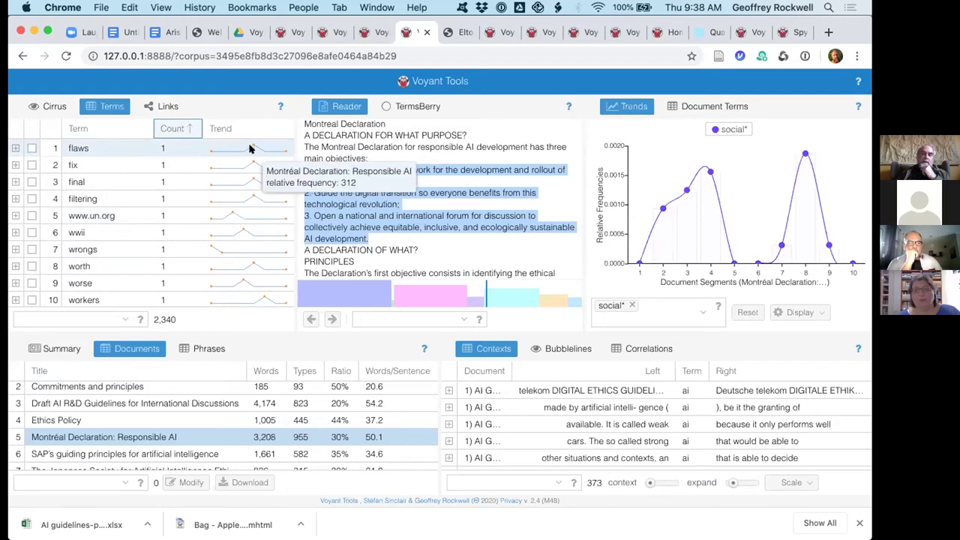
left_click(251, 142)
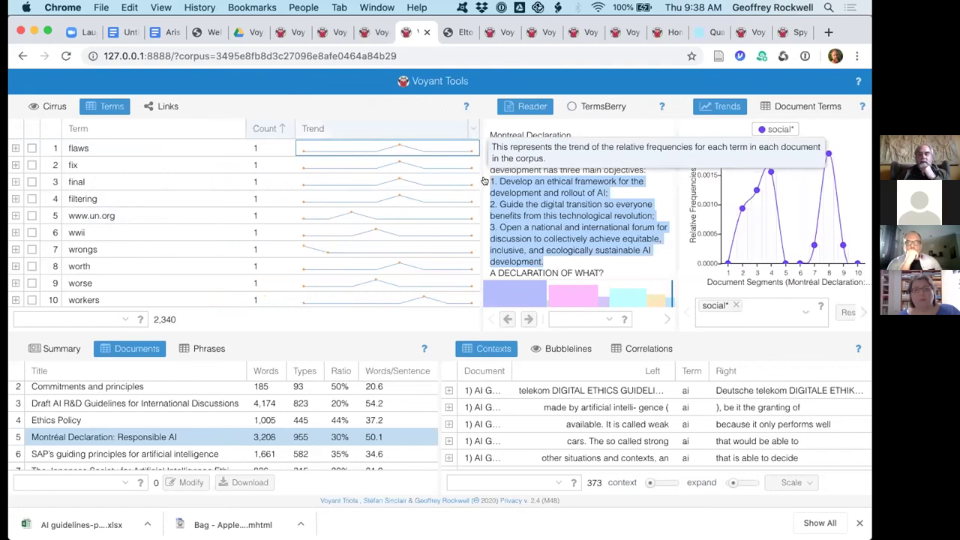
mouse_move(484, 183)
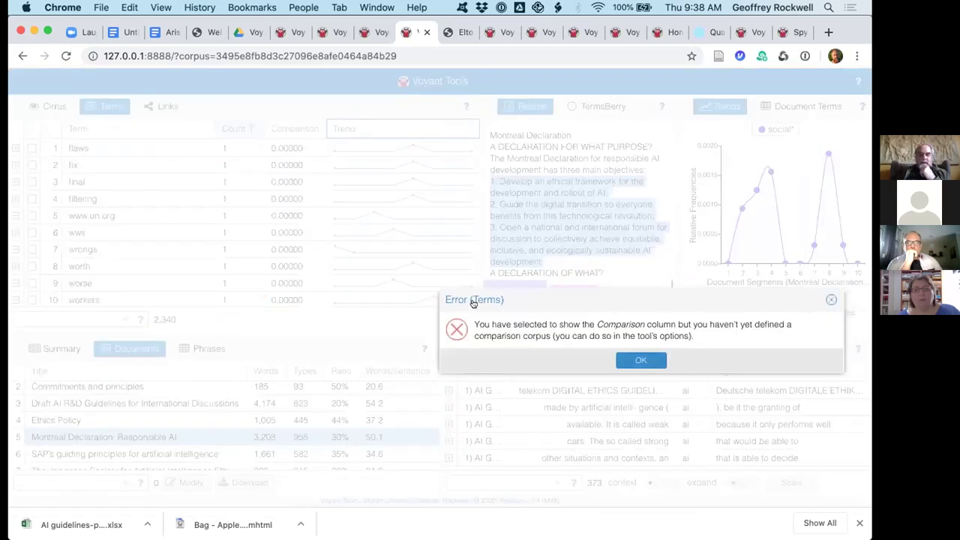
key("Return")
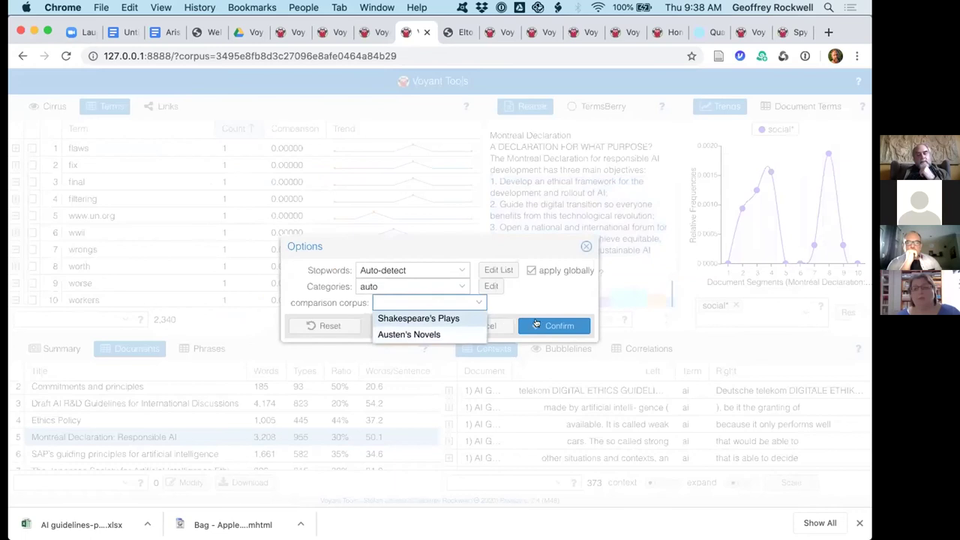
key("Return")
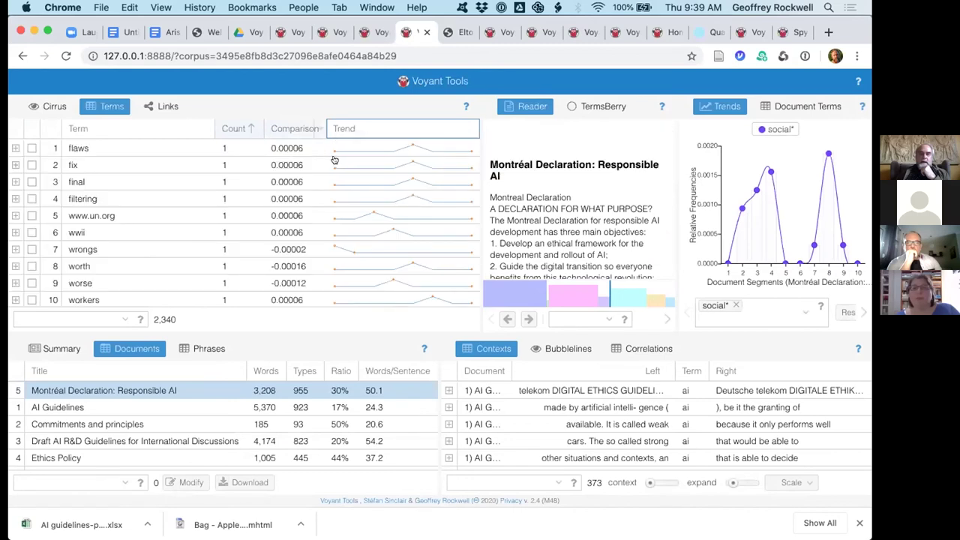
Step: Sort the terms by Comparison in descending order and look through the highest-ranked ones
left_click(321, 129)
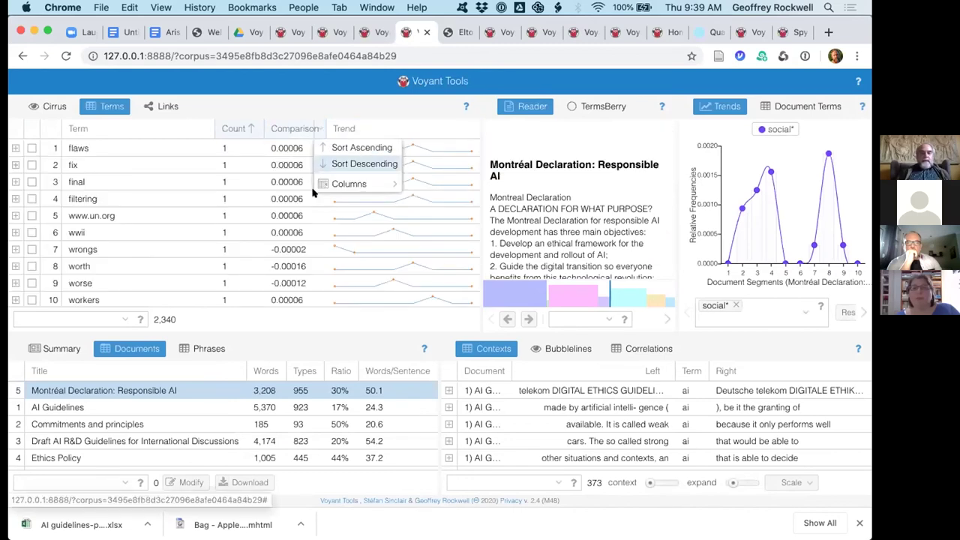
key("Return")
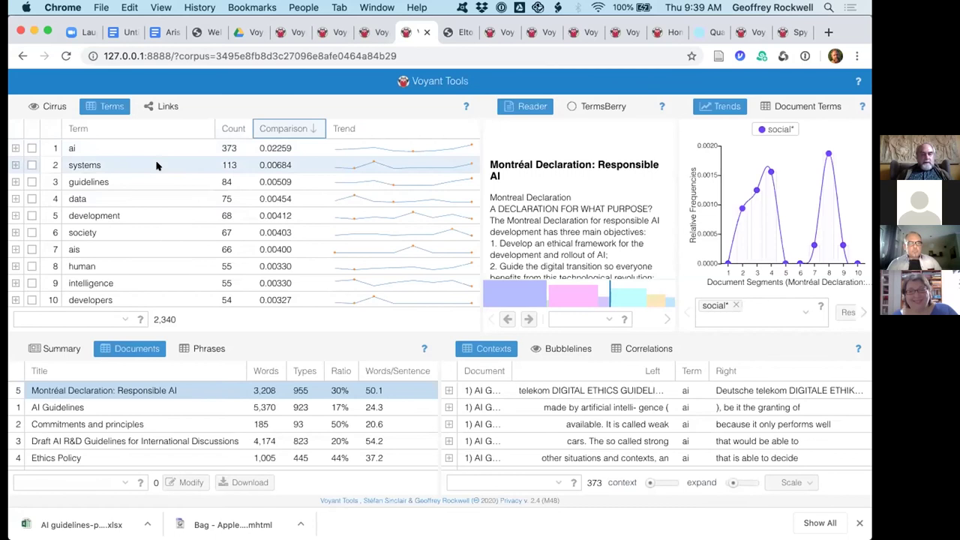
scroll(157, 165, "down", 3)
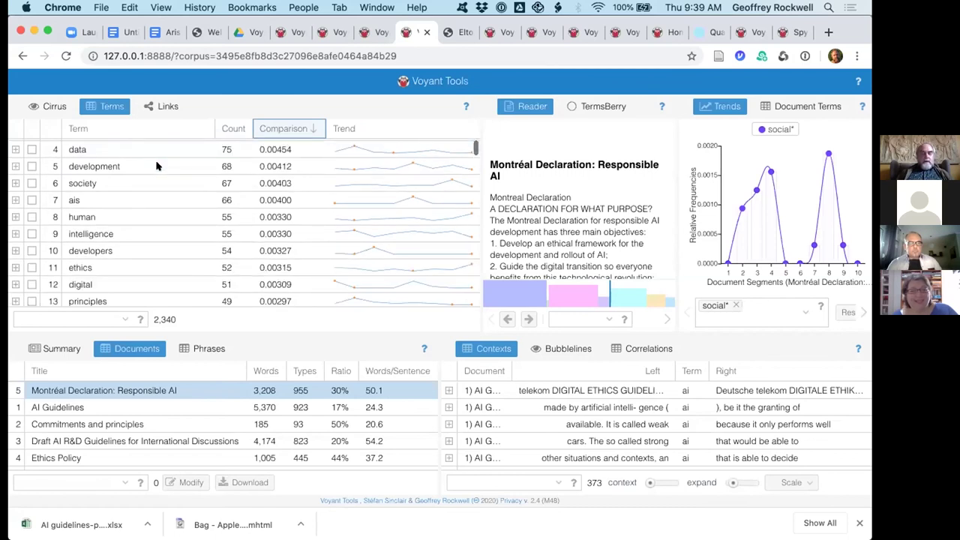
scroll(157, 166, "down", 2)
scroll(157, 165, "down", 1)
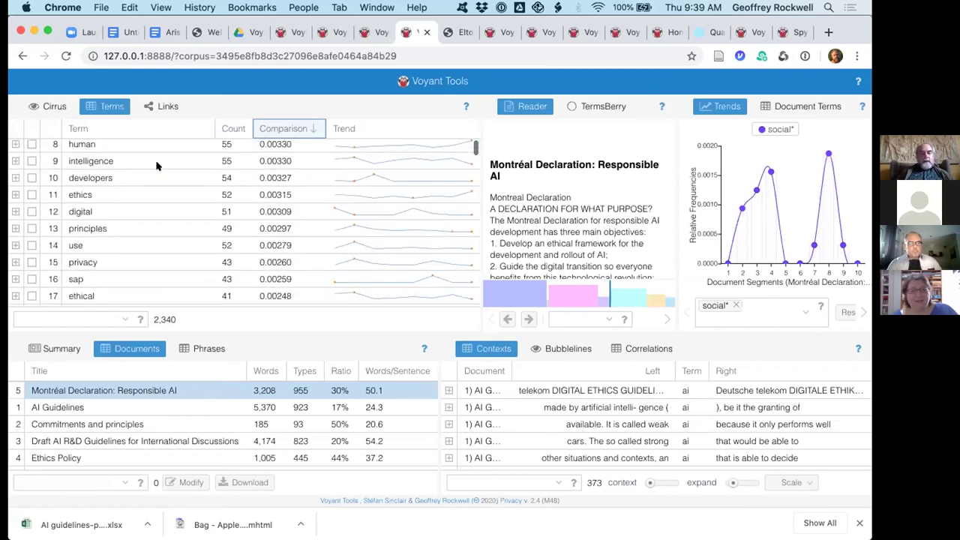
scroll(157, 165, "up", 5)
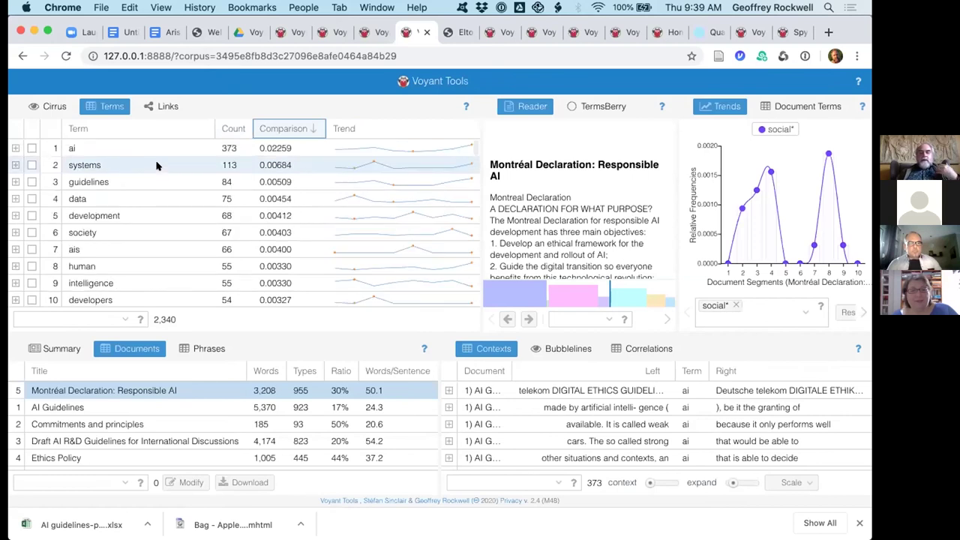
Step: Examine more of the ranked terms with their comparison values and check the Terms list's column options
scroll(156, 166, "down", 1)
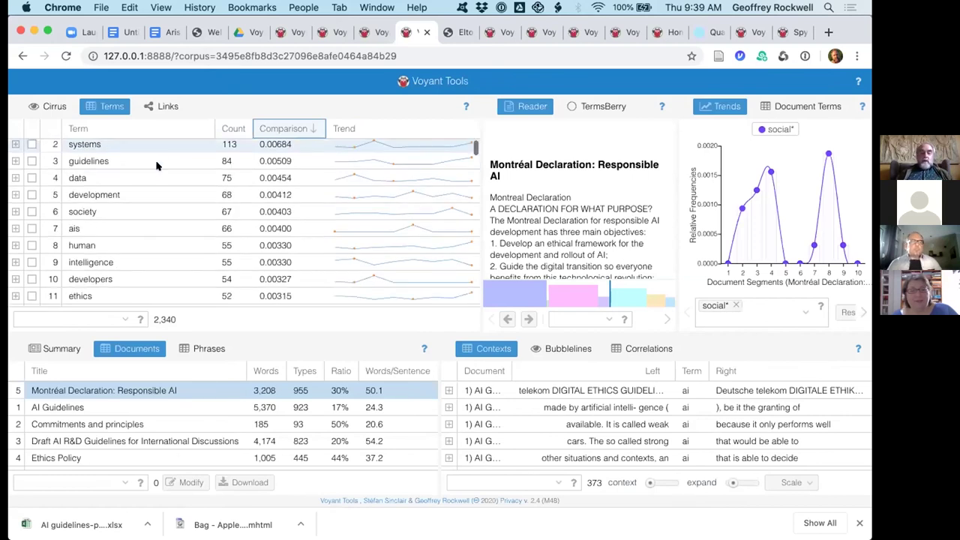
scroll(157, 166, "down", 4)
scroll(156, 166, "down", 2)
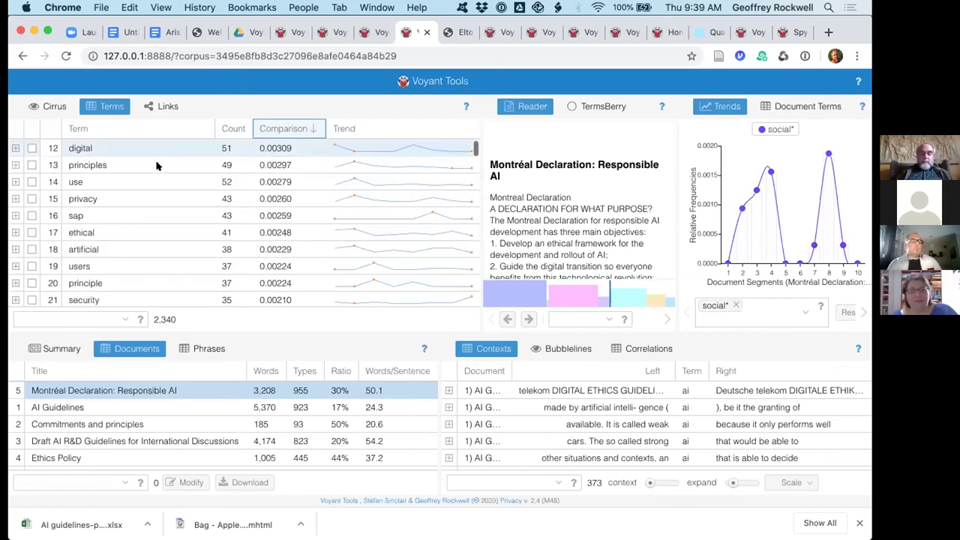
scroll(475, 130, "up", 3)
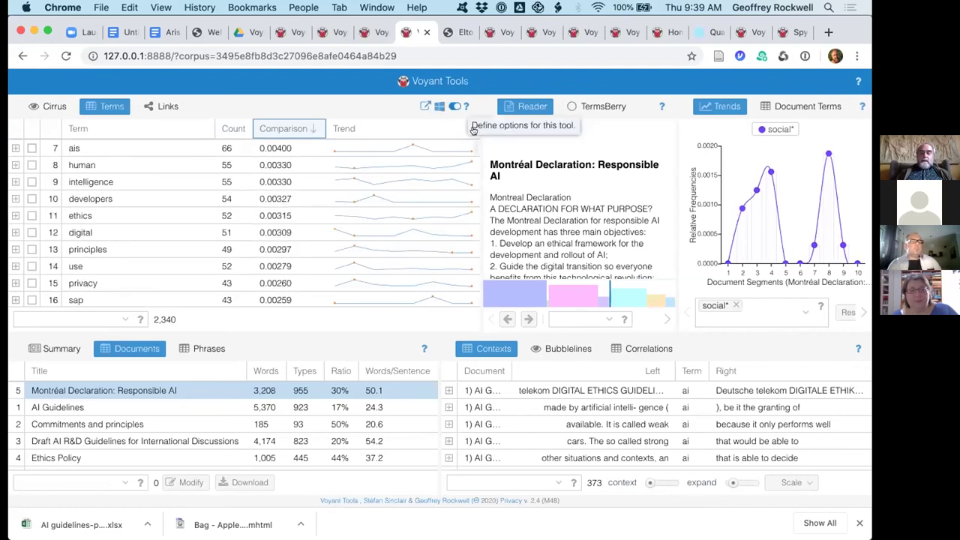
left_click(473, 128)
mouse_move(501, 183)
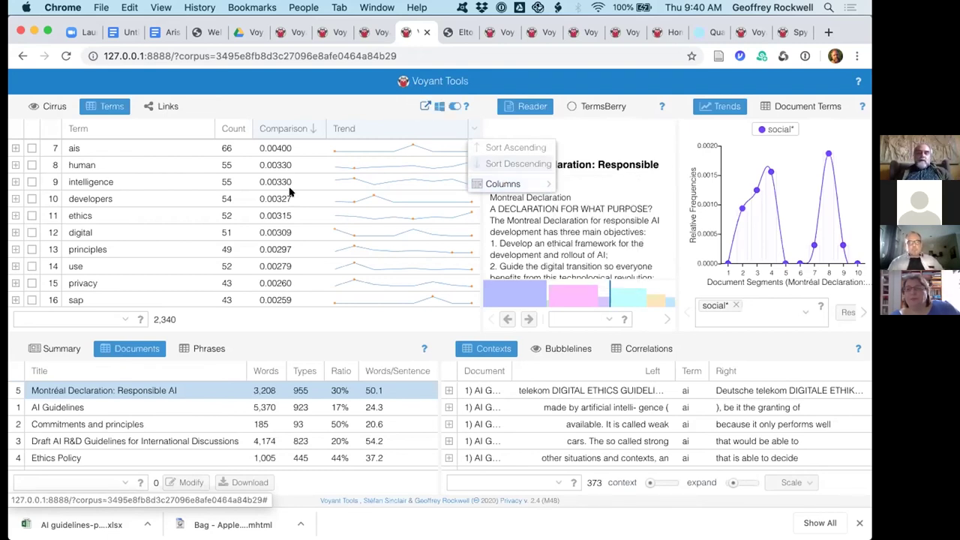
scroll(281, 215, "down", 3)
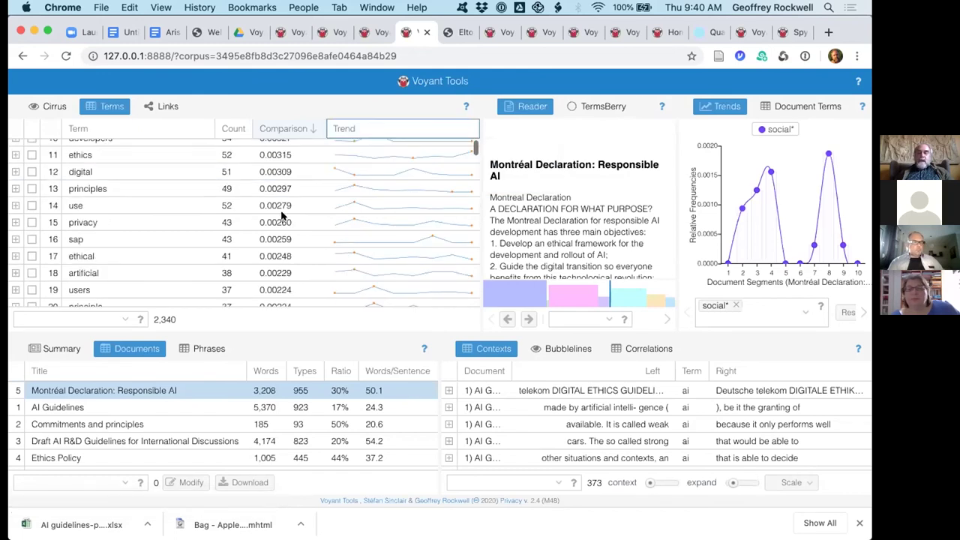
scroll(281, 216, "up", 4)
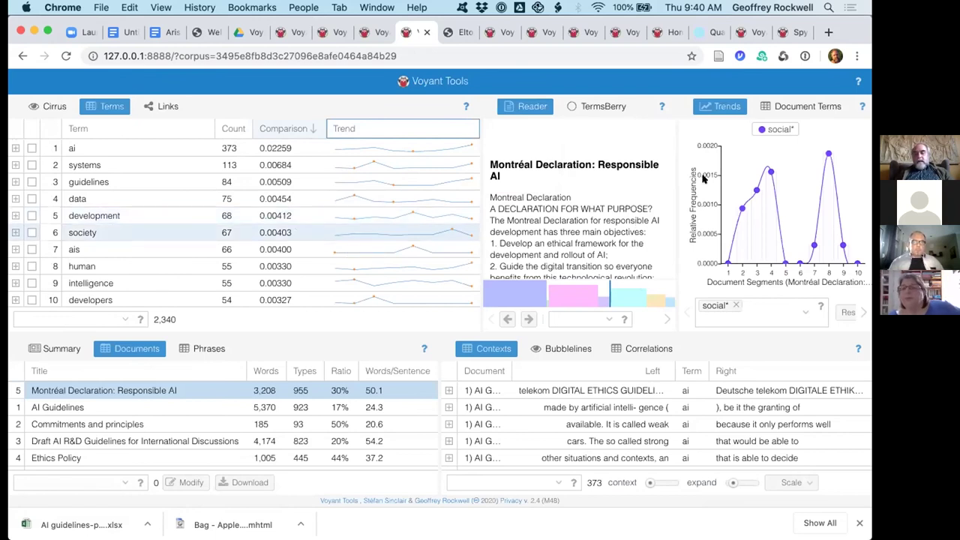
Step: Export the Montréal Declaration's Document Terms view as a URL in its own tab and return to the full corpus view
left_click(791, 110)
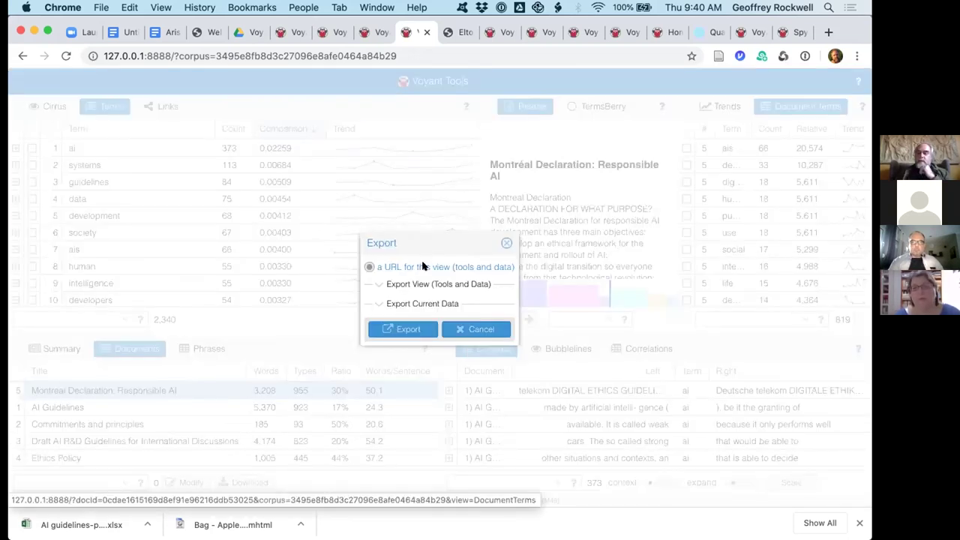
left_click(423, 266)
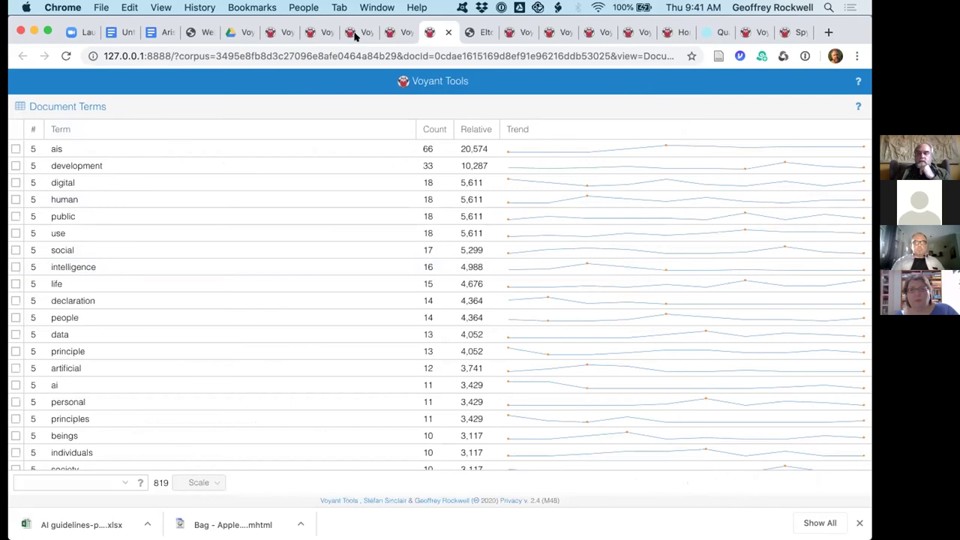
left_click(389, 32)
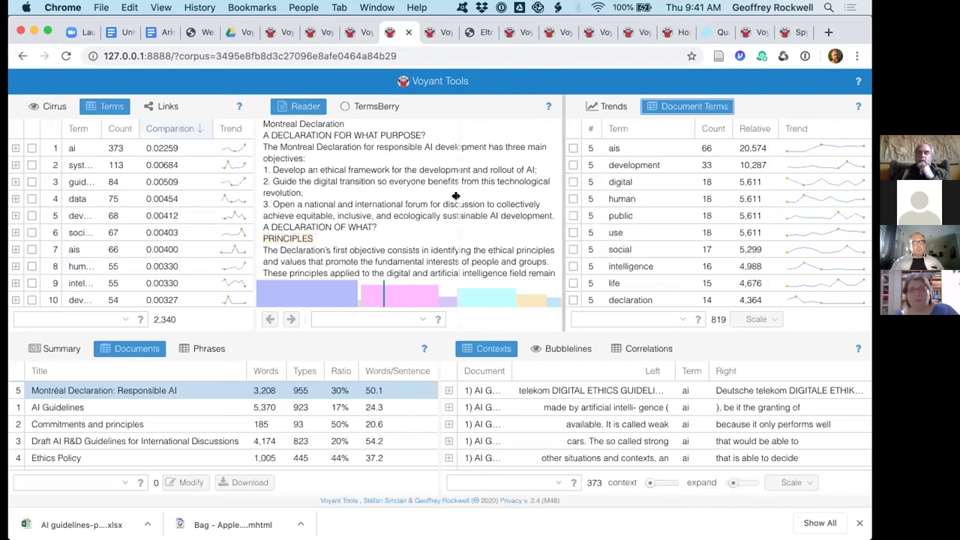
Step: Widen the Document Terms list and switch it to the terms of the document Commitments and principles
left_click_drag(455, 196, 456, 196)
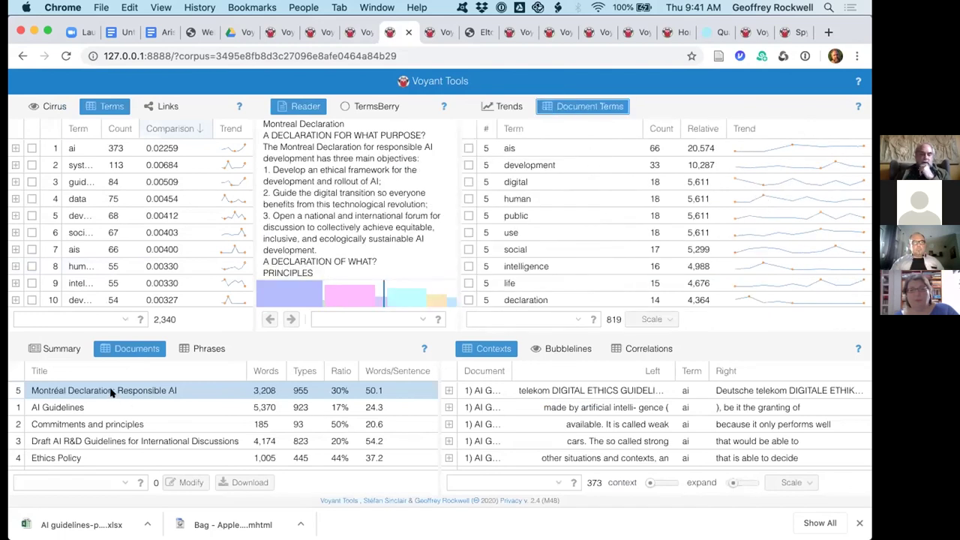
left_click(111, 391)
left_click(108, 407)
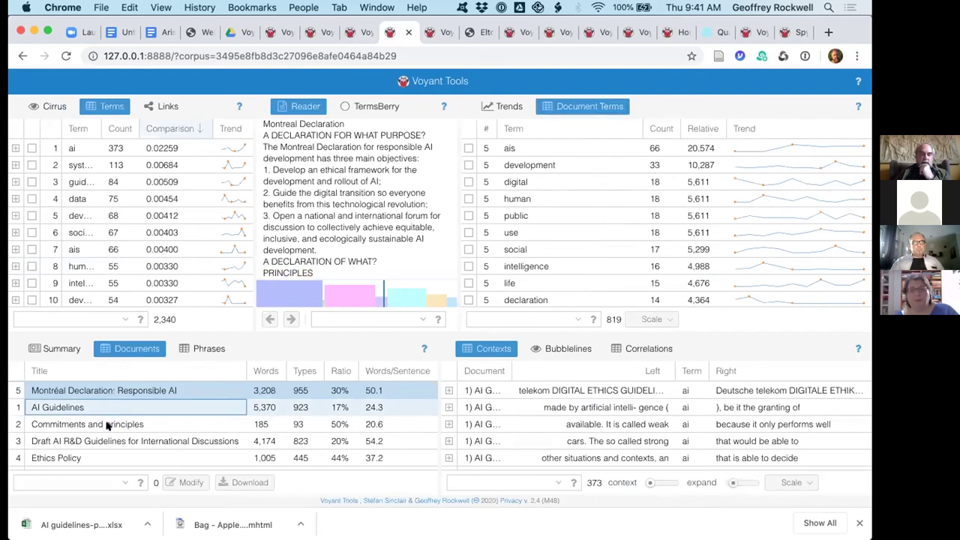
left_click(107, 424)
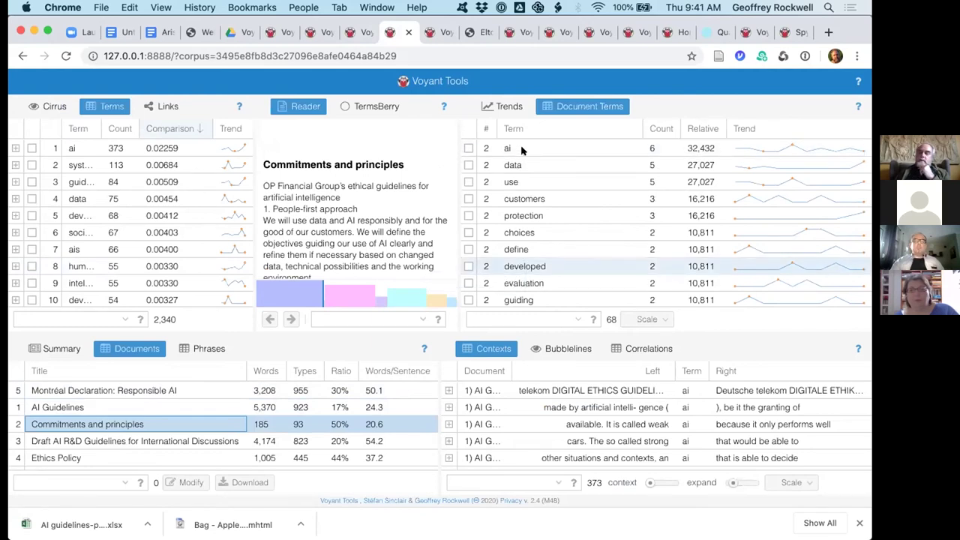
Step: Add the Significance column to the Document Terms list
left_click(864, 129)
mouse_move(821, 183)
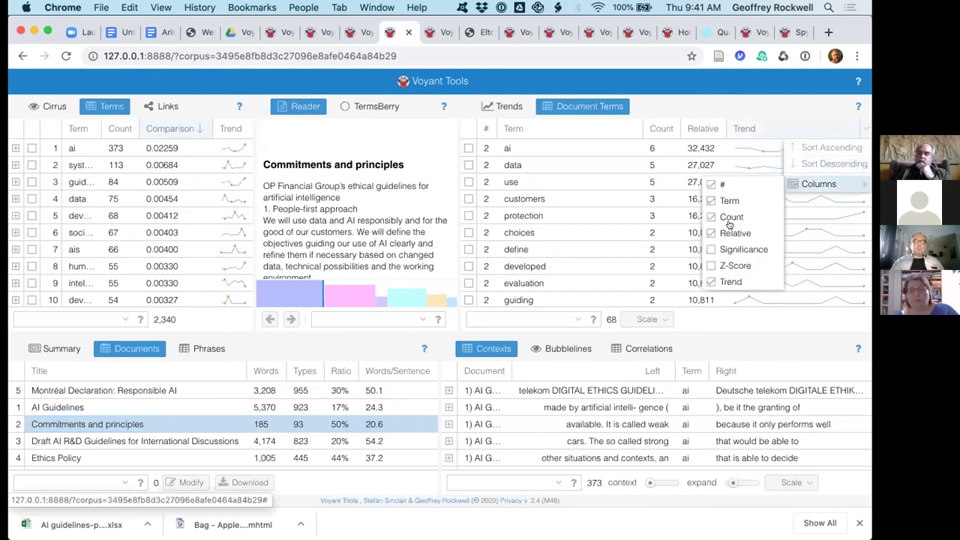
left_click(711, 249)
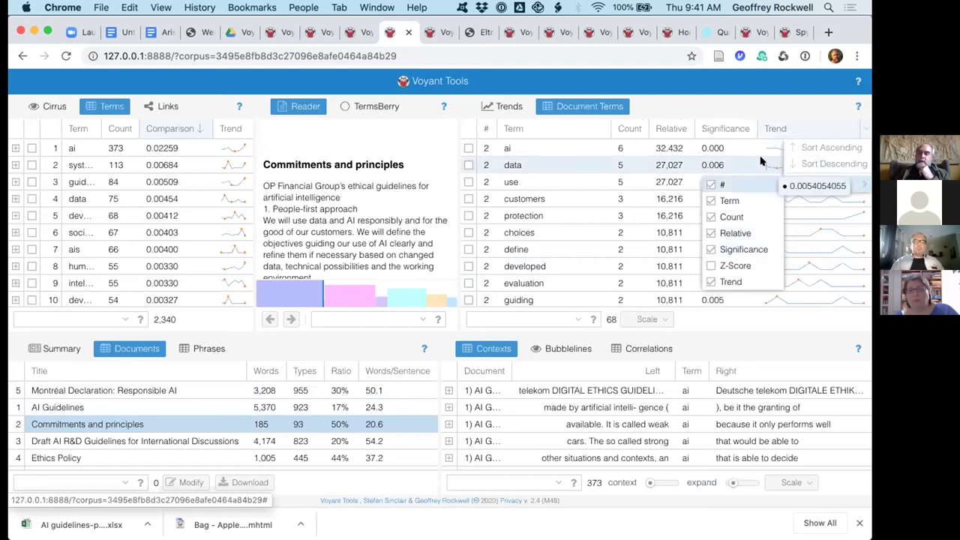
Step: Sort the document terms by Significance in descending order and look through the highest-ranked ones
left_click(736, 128)
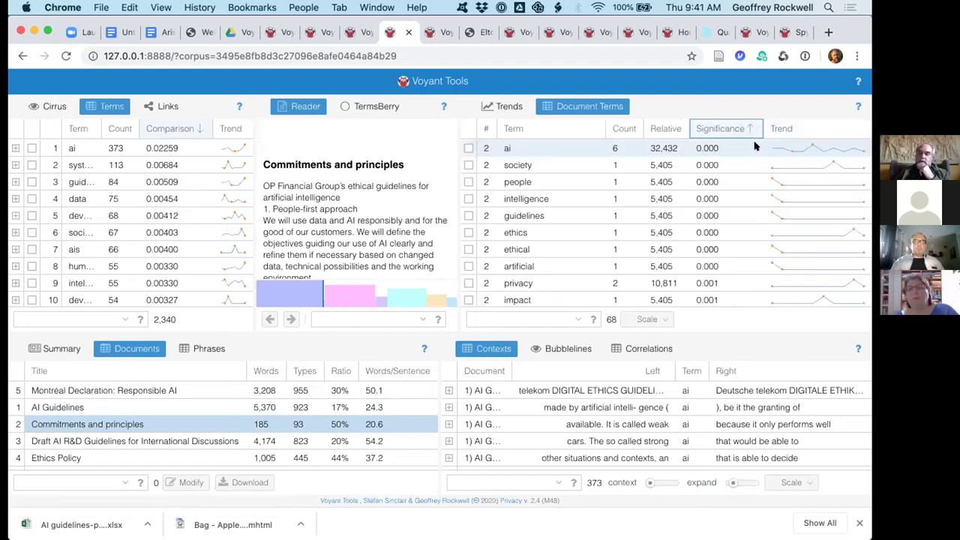
left_click(725, 148)
left_click(726, 147)
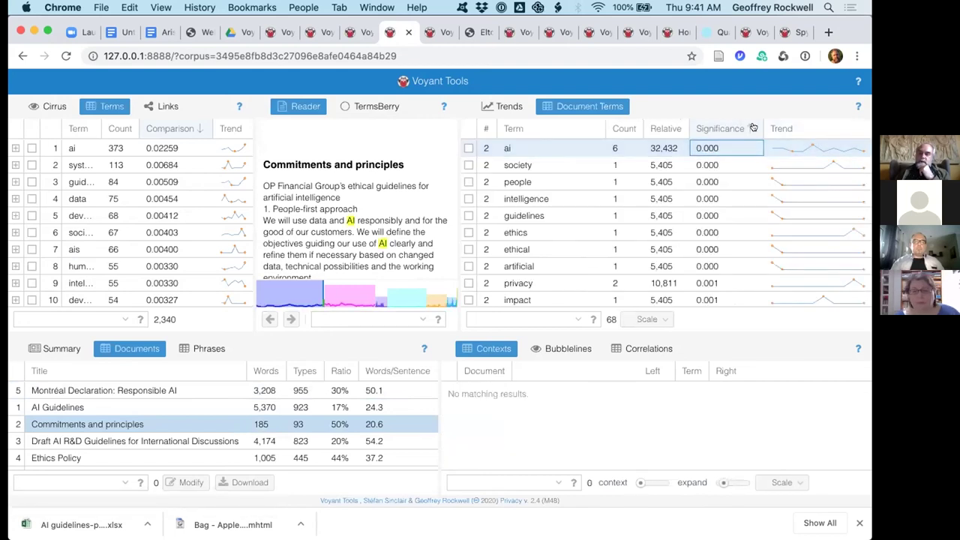
left_click(754, 128)
left_click(772, 162)
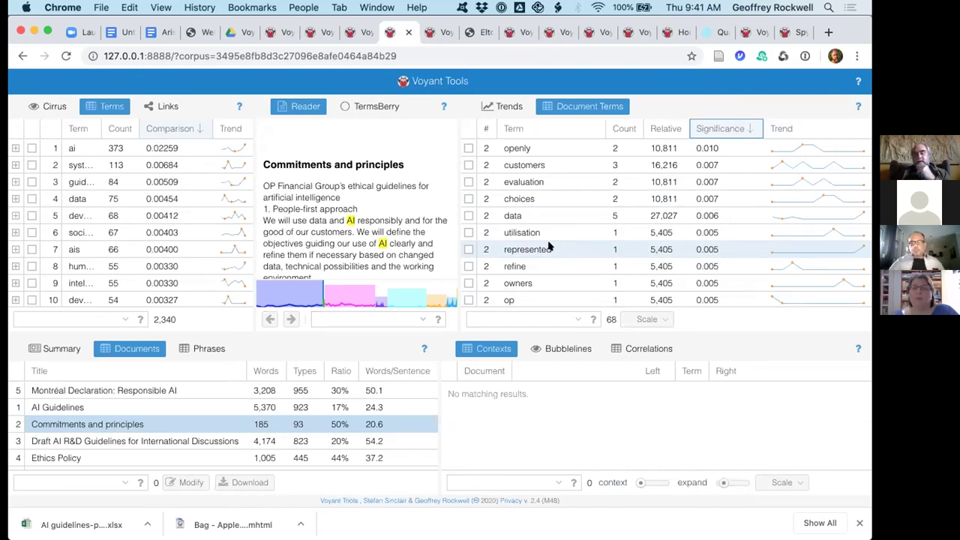
scroll(548, 246, "down", 5)
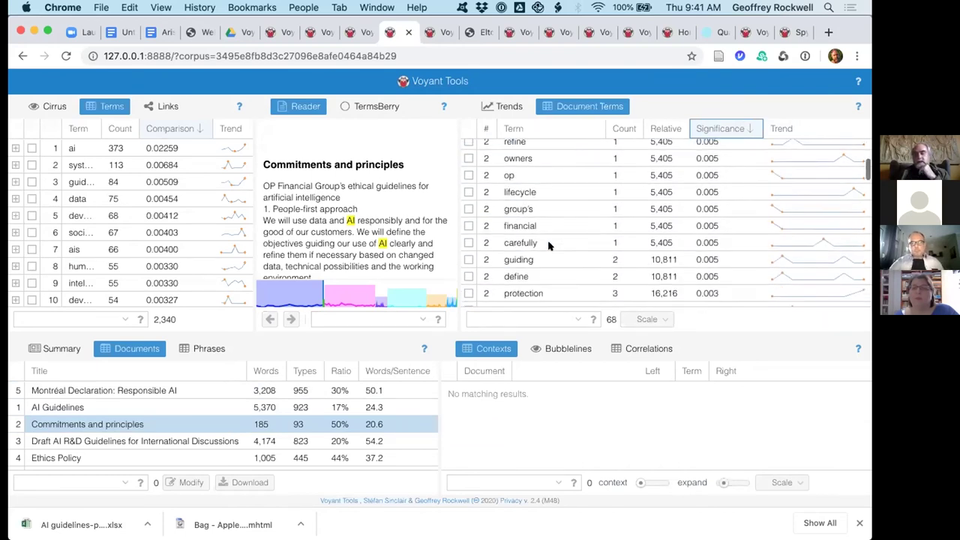
scroll(549, 246, "up", 5)
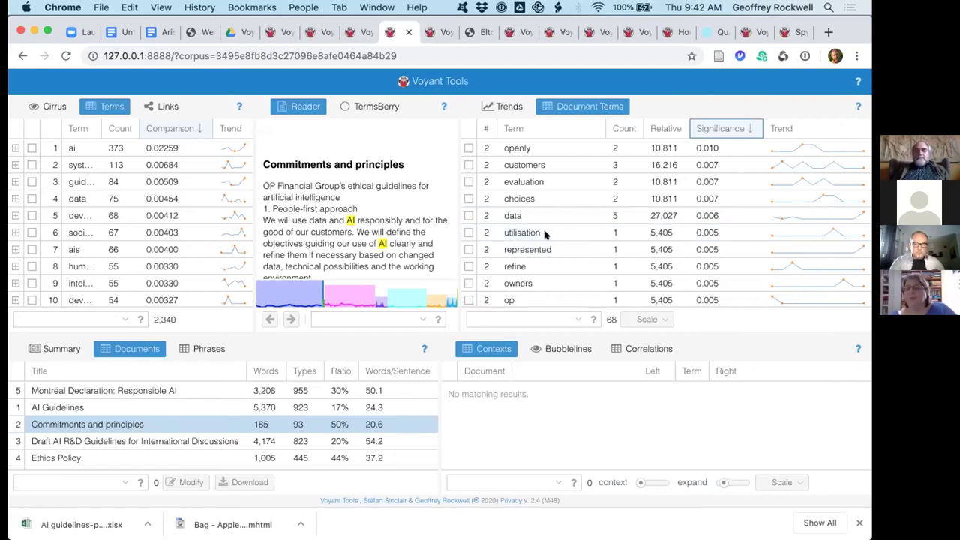
Step: Switch to the Elton John XML file, collapse its head and body elements, and highlight the root collection tag
left_click(482, 34)
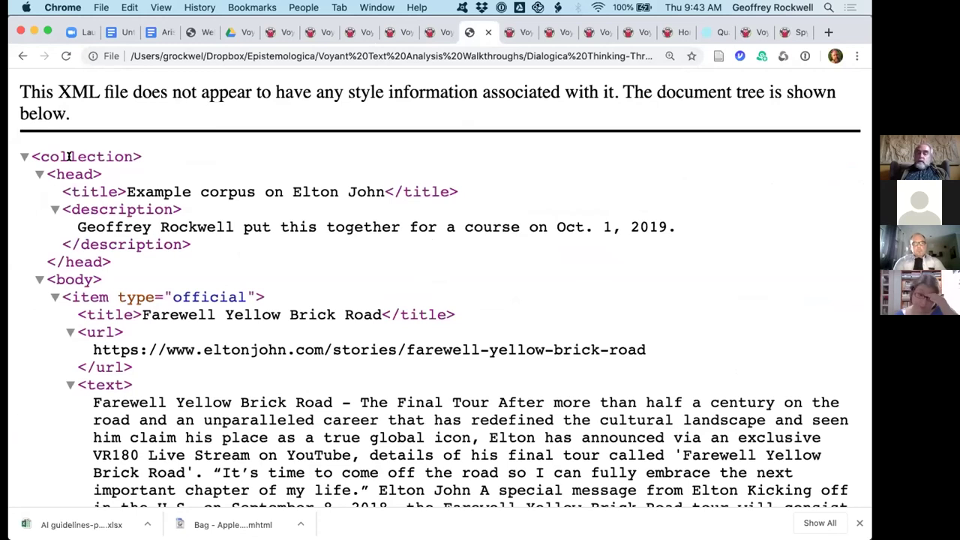
left_click(23, 157)
left_click(23, 158)
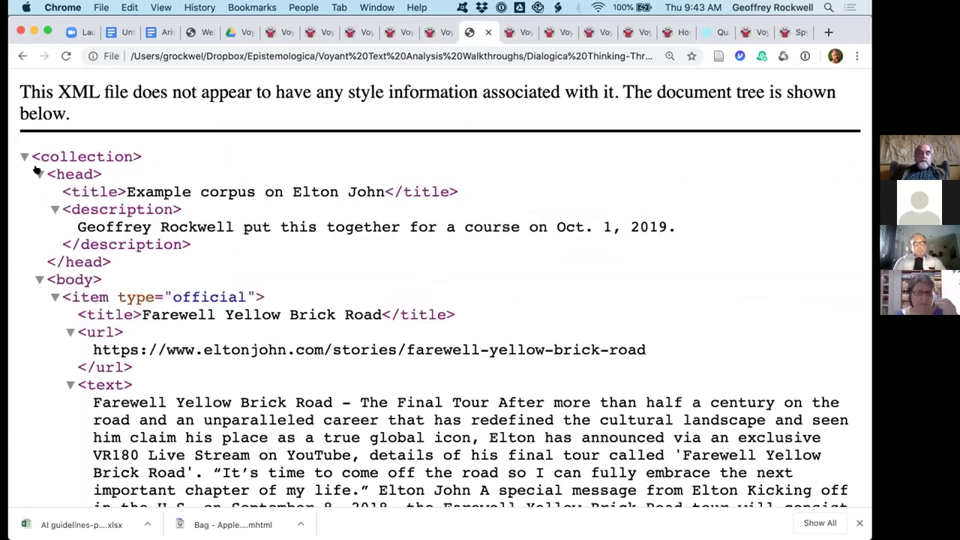
left_click(36, 173)
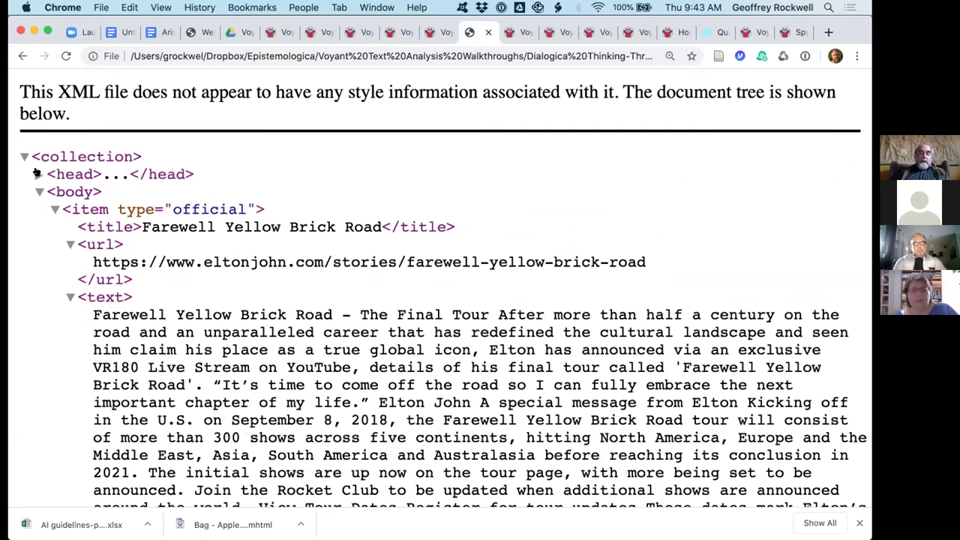
left_click(33, 191)
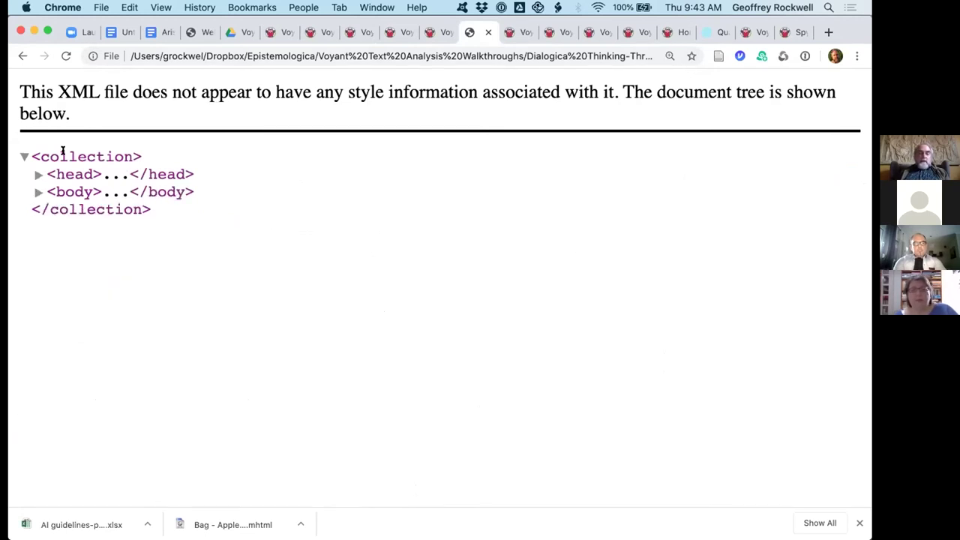
left_click_drag(41, 155, 133, 157)
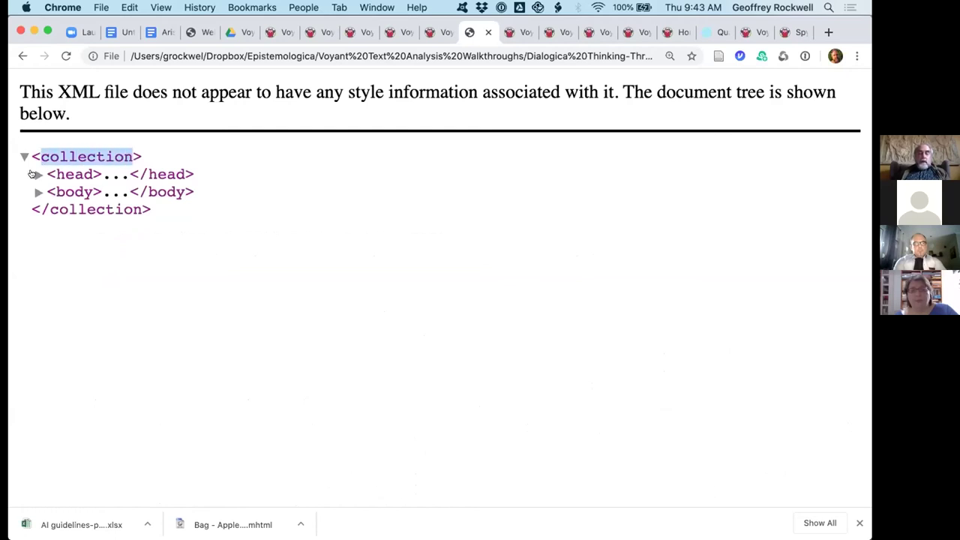
Step: Expand the head element to show the corpus title and description, and the body element to list its items
left_click(36, 174)
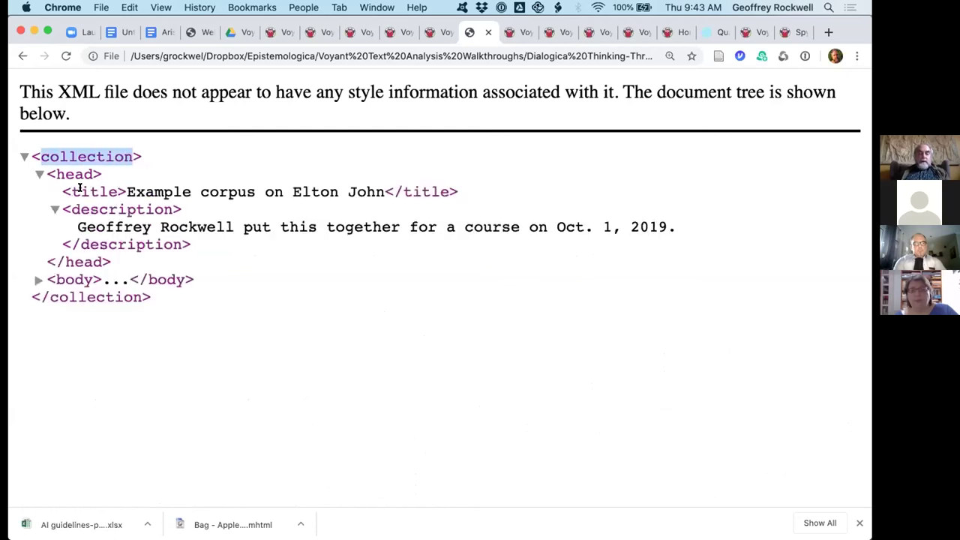
left_click(38, 280)
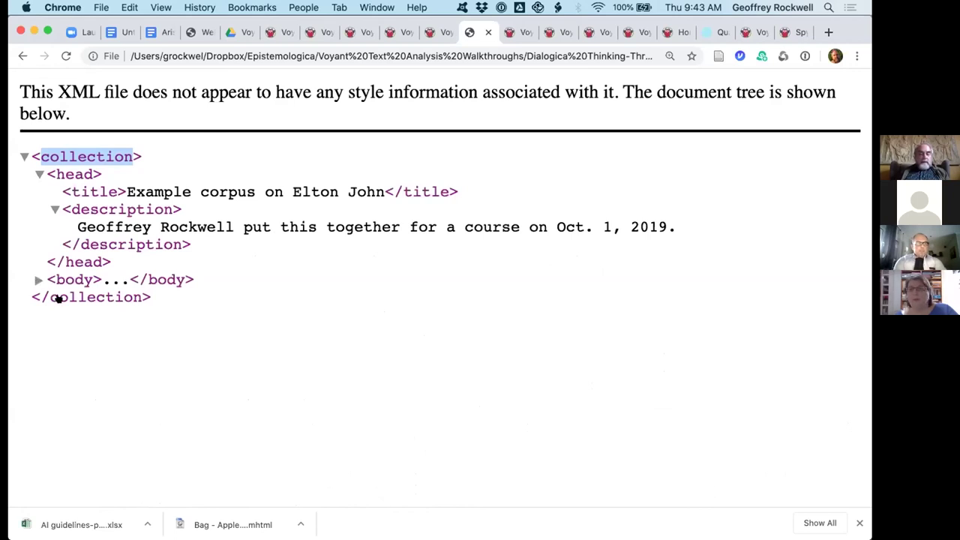
left_click(54, 297)
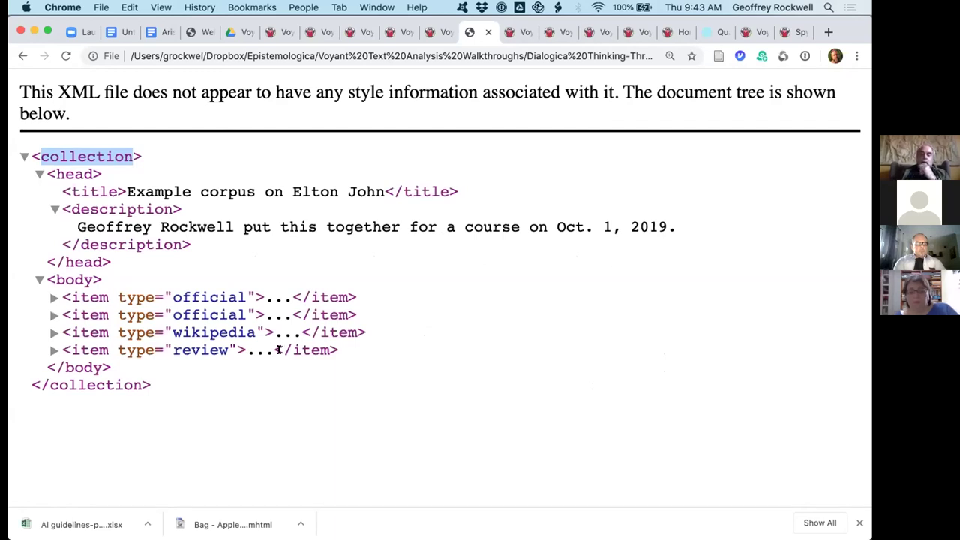
Step: Expand the first official item and examine its title, URL and text elements, highlighting the title and the opening of the text
left_click(53, 298)
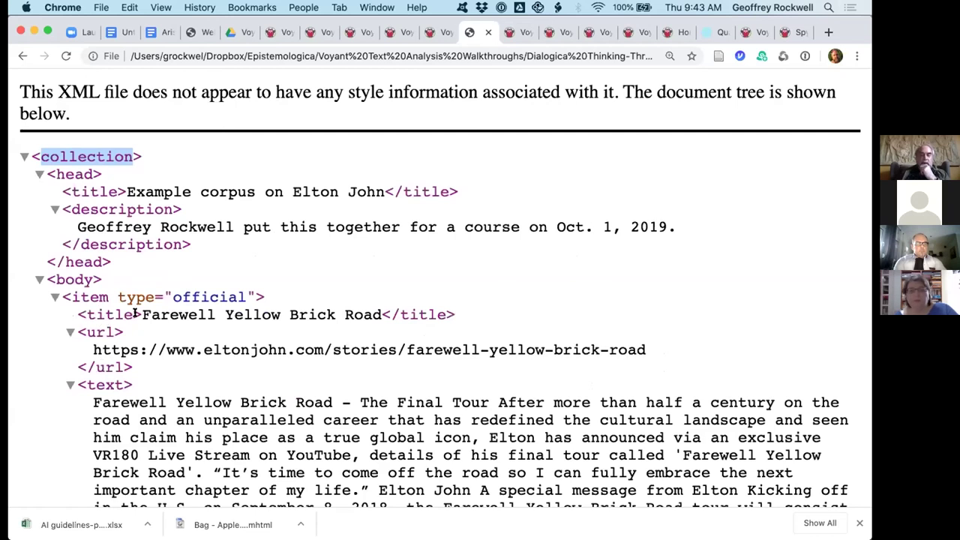
left_click_drag(141, 315, 363, 315)
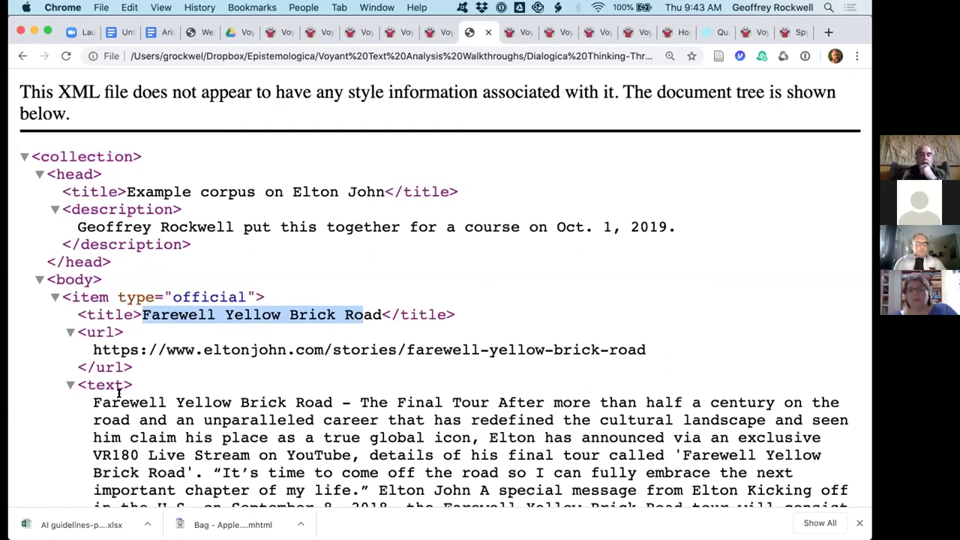
left_click_drag(92, 398, 163, 431)
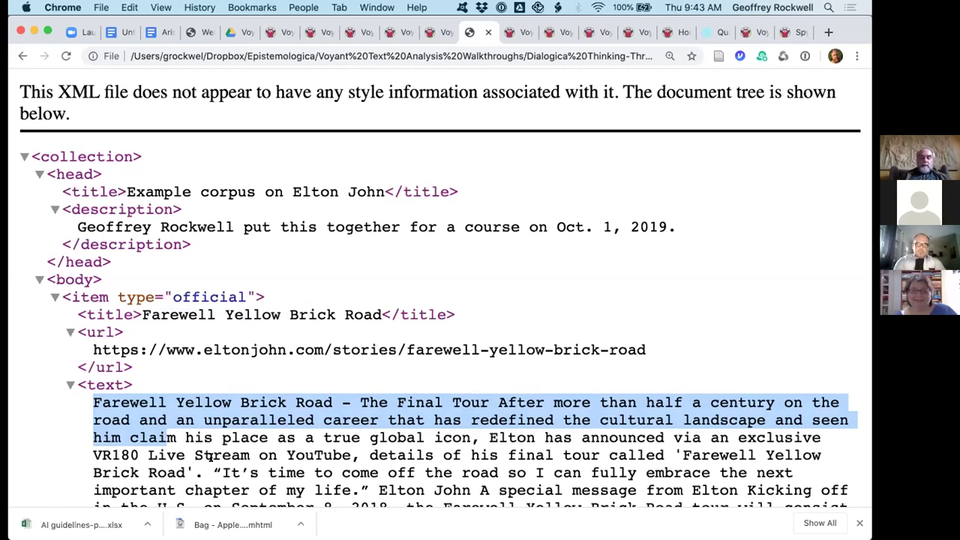
scroll(210, 457, "down", 5)
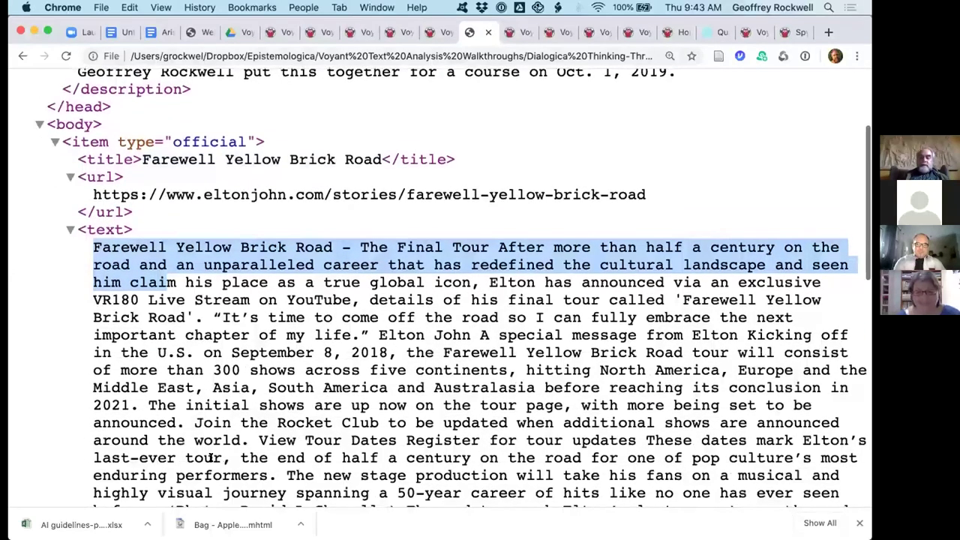
scroll(211, 457, "down", 1)
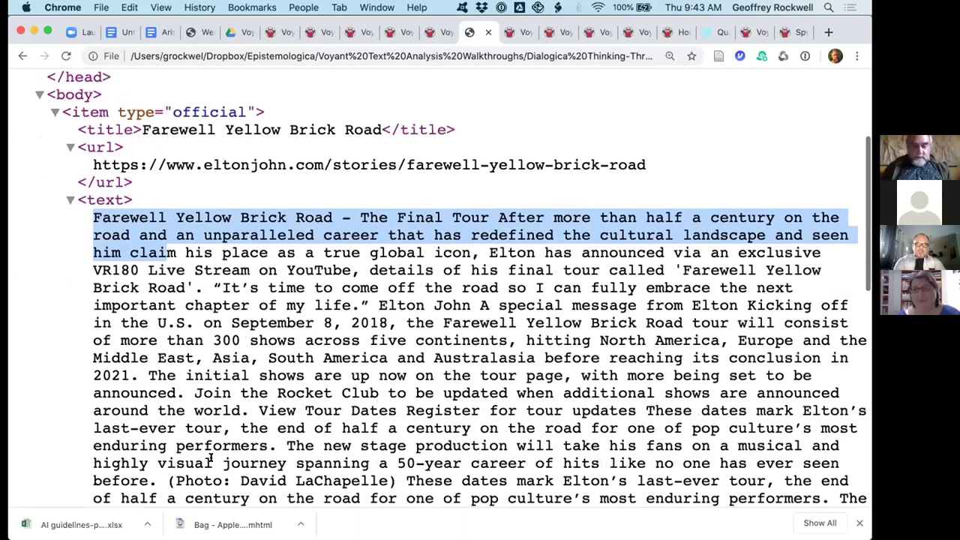
scroll(212, 457, "down", 2)
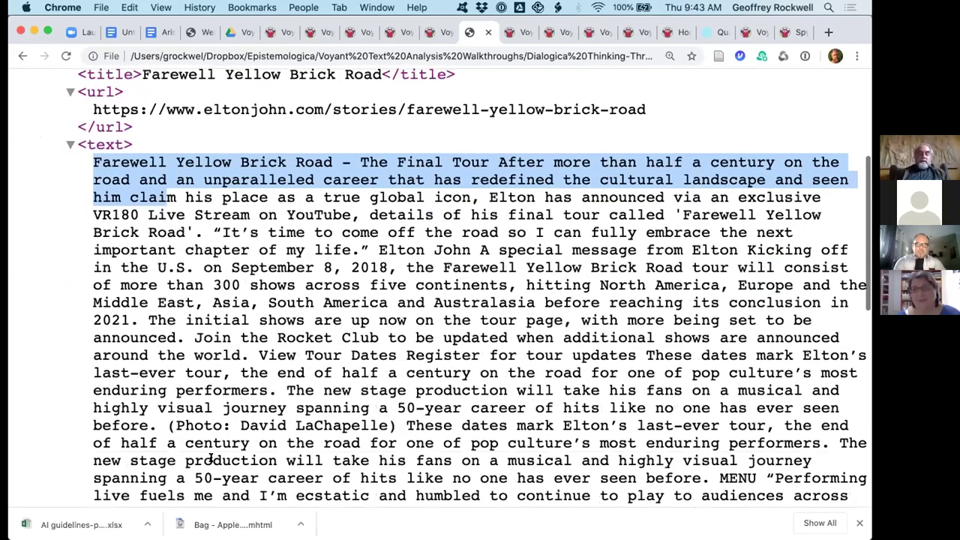
scroll(63, 333, "down", 2)
scroll(49, 300, "up", 10)
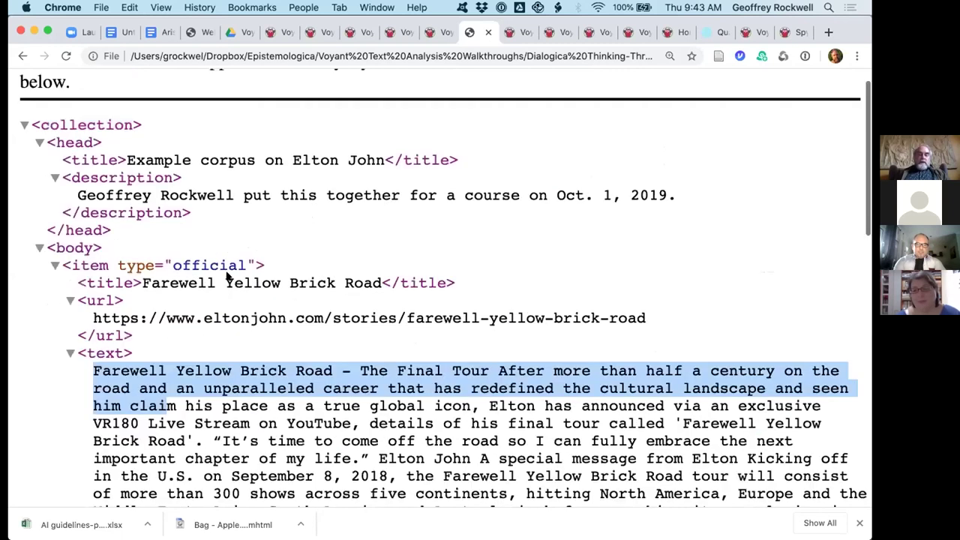
Step: Collapse the first item again and highlight its type="official" attribute
key("super+r")
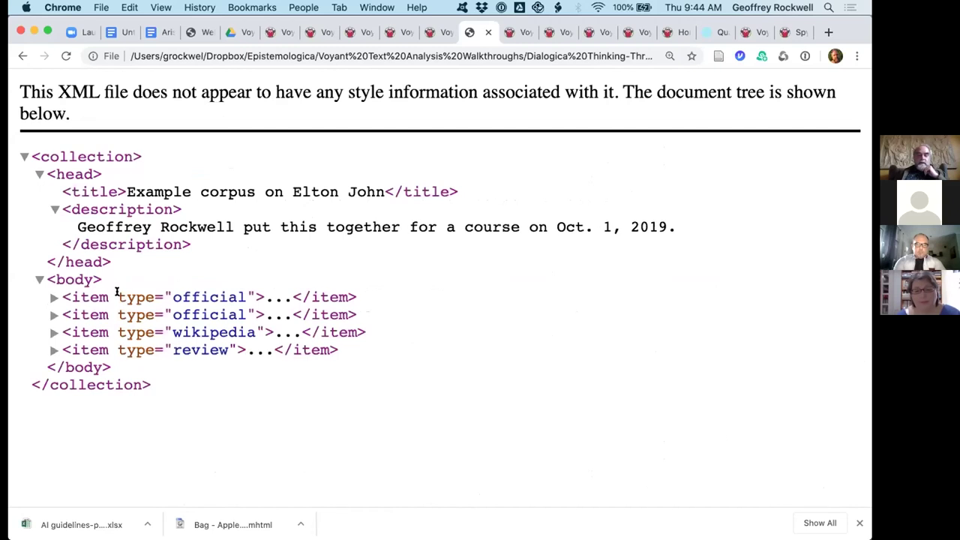
left_click(249, 291, "shift")
left_click(250, 291, "shift")
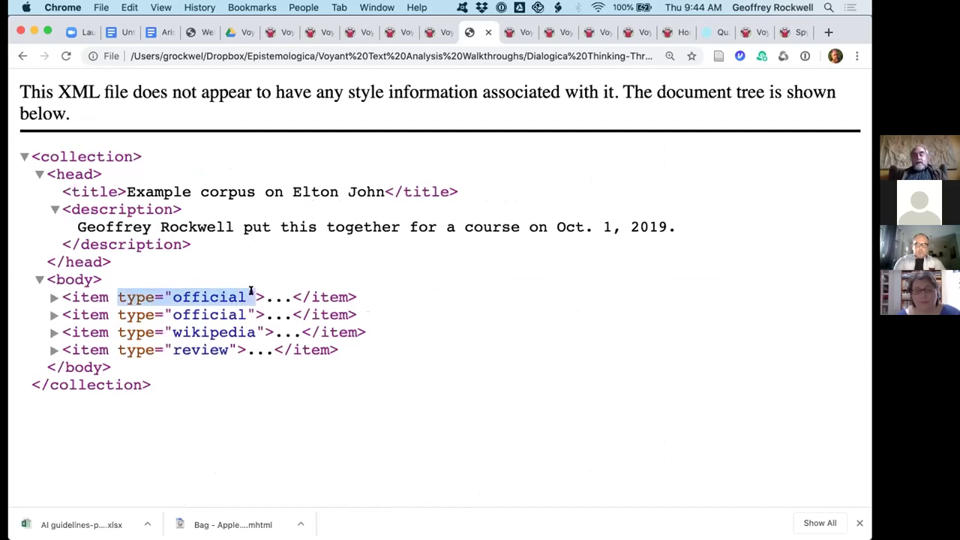
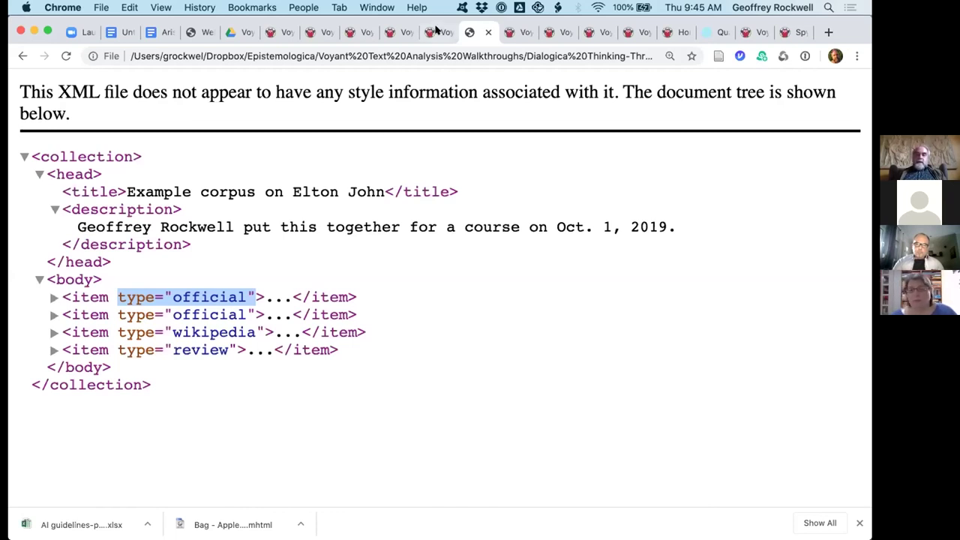
Step: Return to the local Voyant corpus page and load the start page at 127.0.0.1:8888 by removing the corpus parameter from its address
left_click(436, 30)
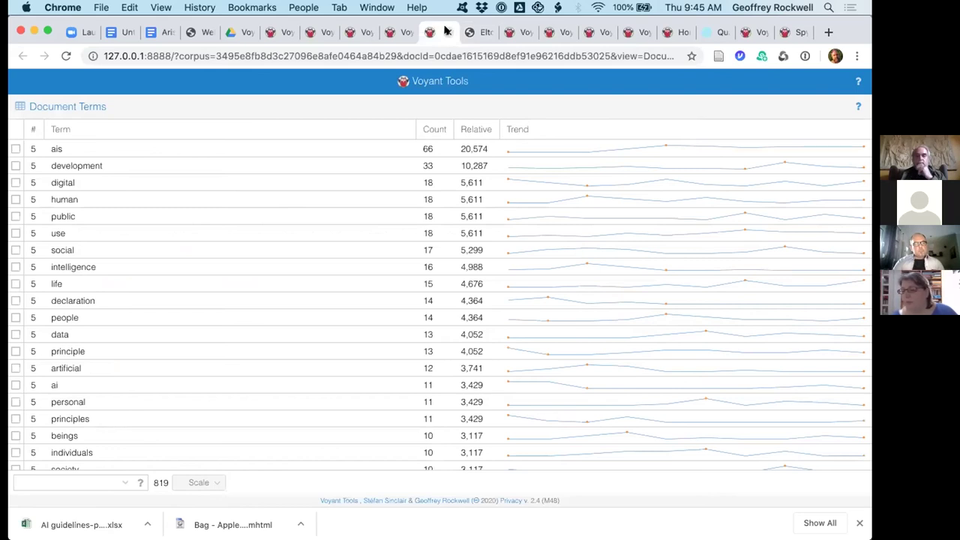
left_click(400, 33)
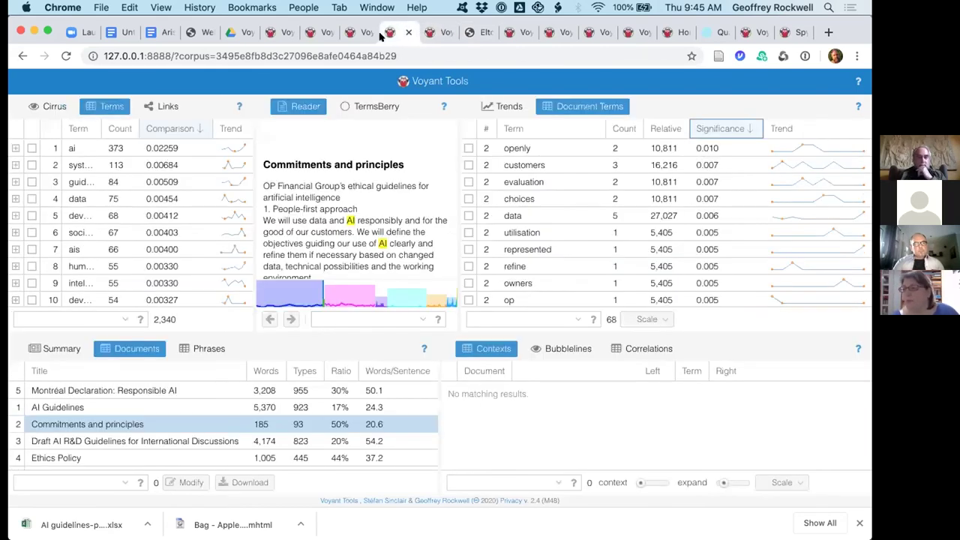
left_click(172, 54)
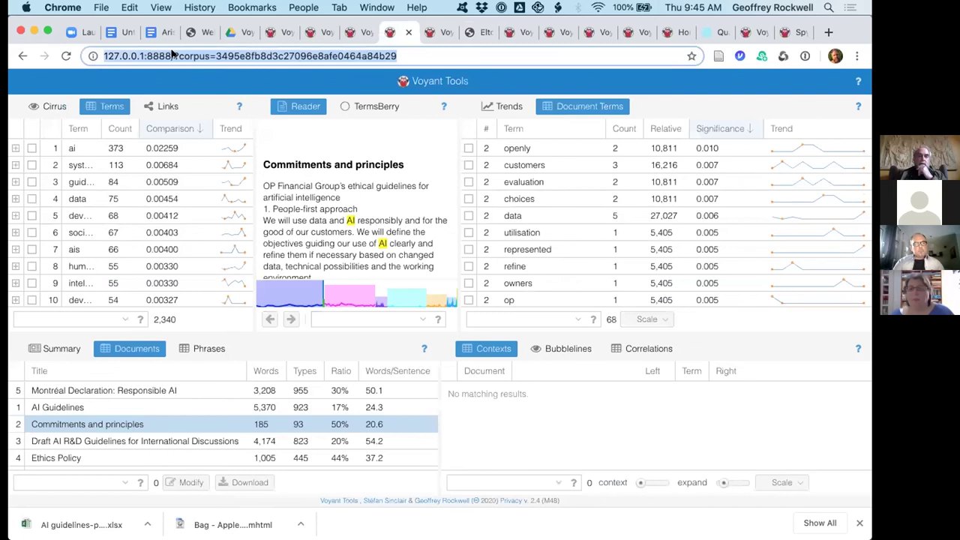
left_click(171, 56)
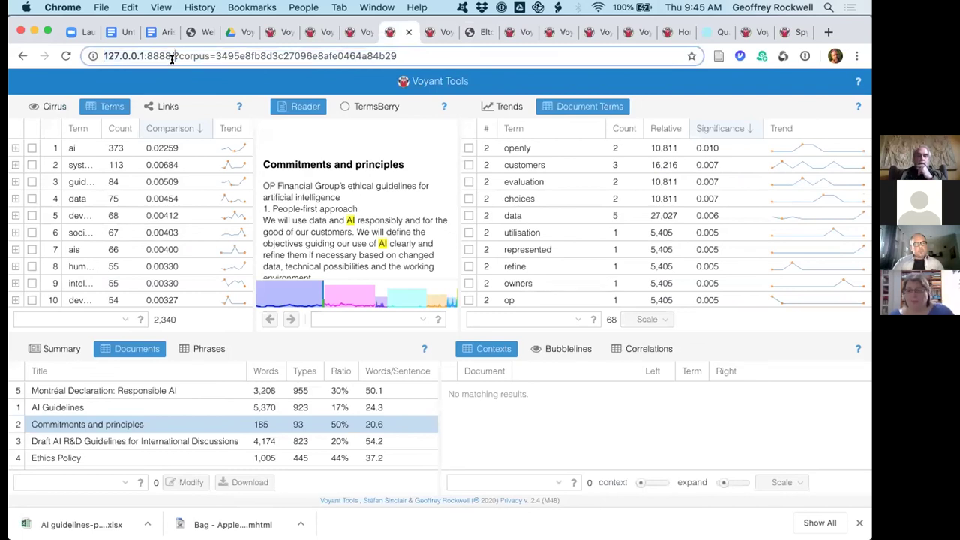
key("shift+End")
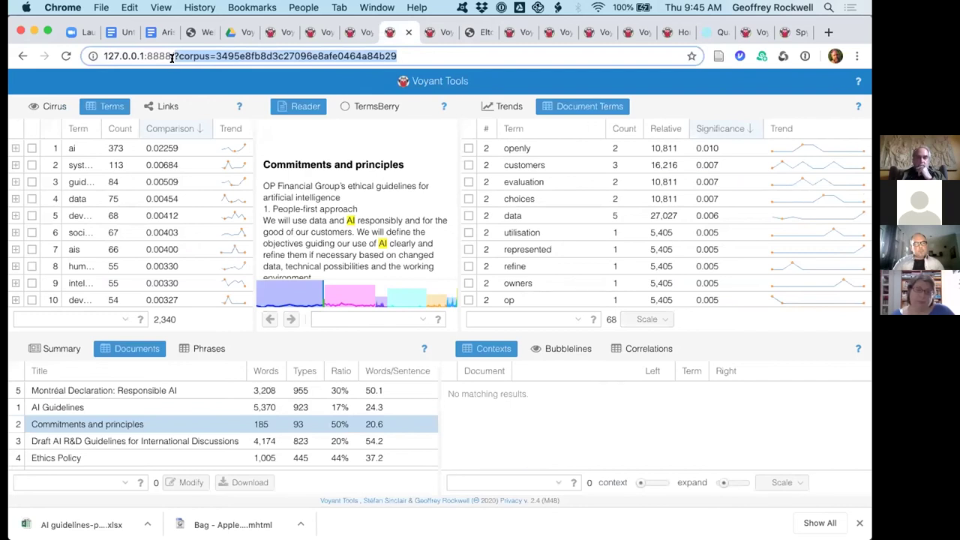
key("BackSpace")
key("Return")
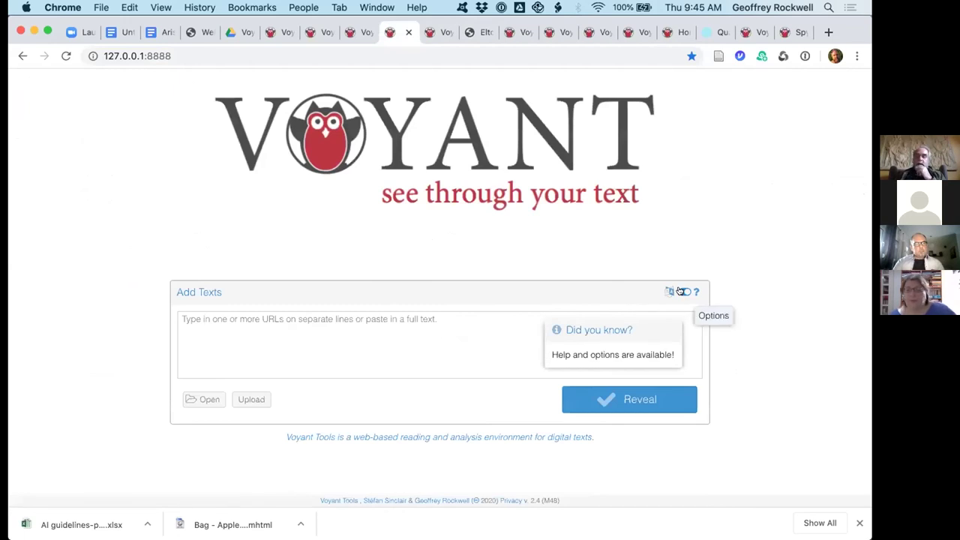
Step: Open the XML section of the corpus creation options and set the Content XPath expression to //text
left_click(680, 291)
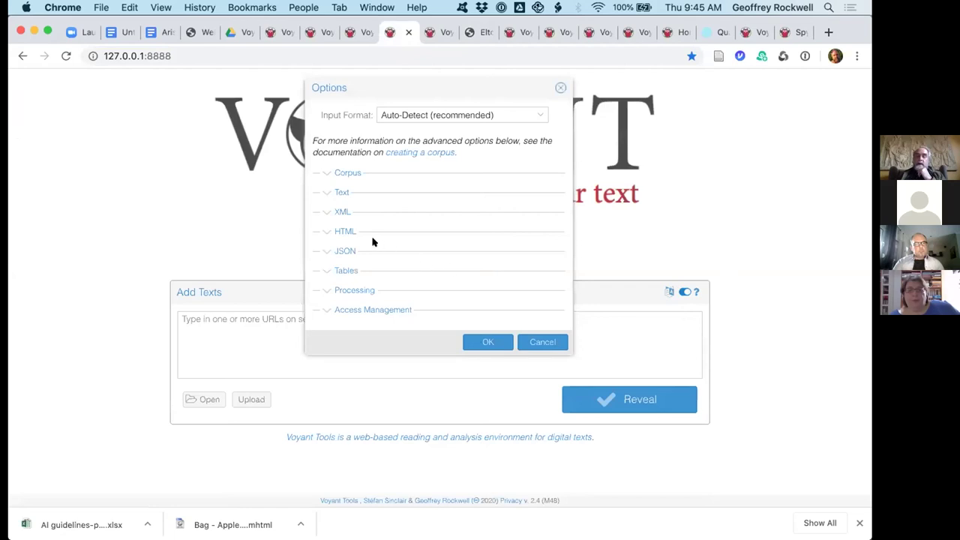
left_click(324, 213)
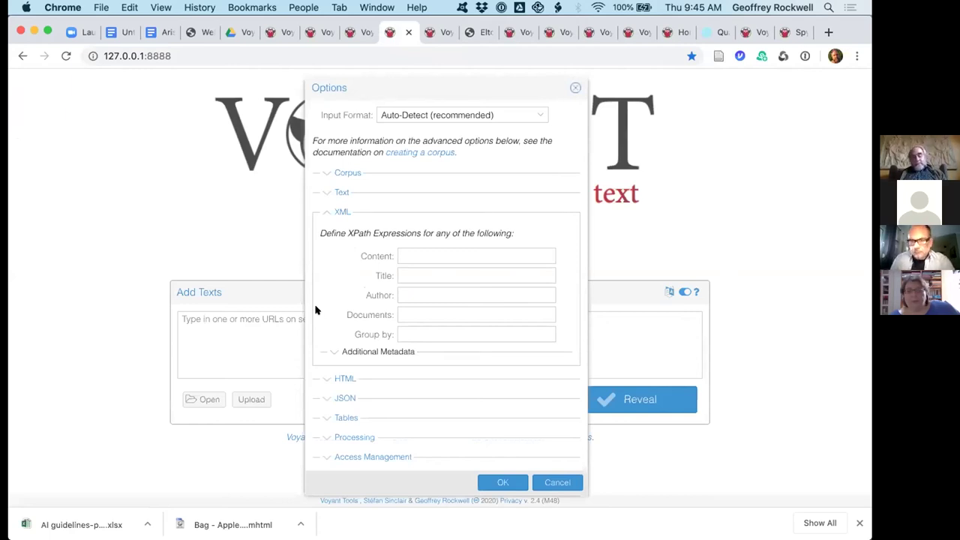
left_click(400, 255)
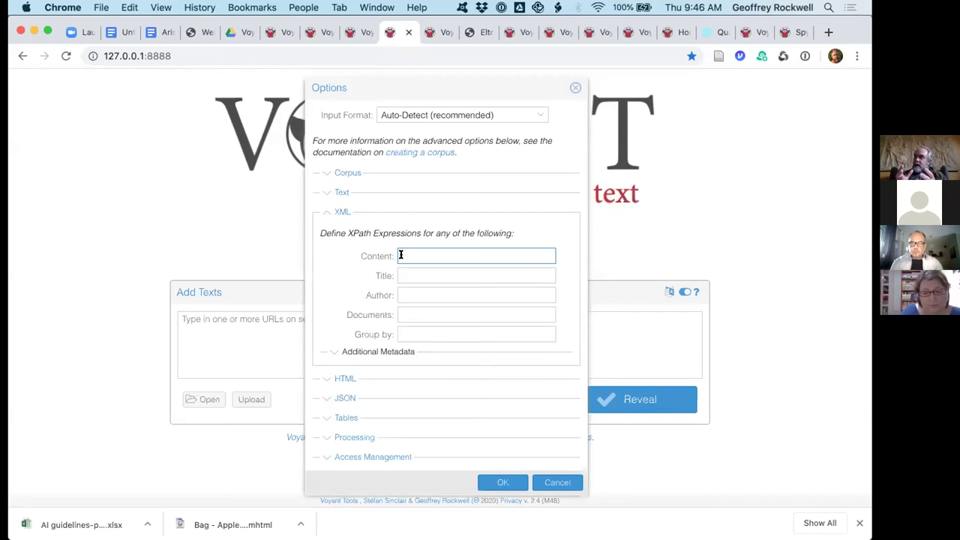
type("text")
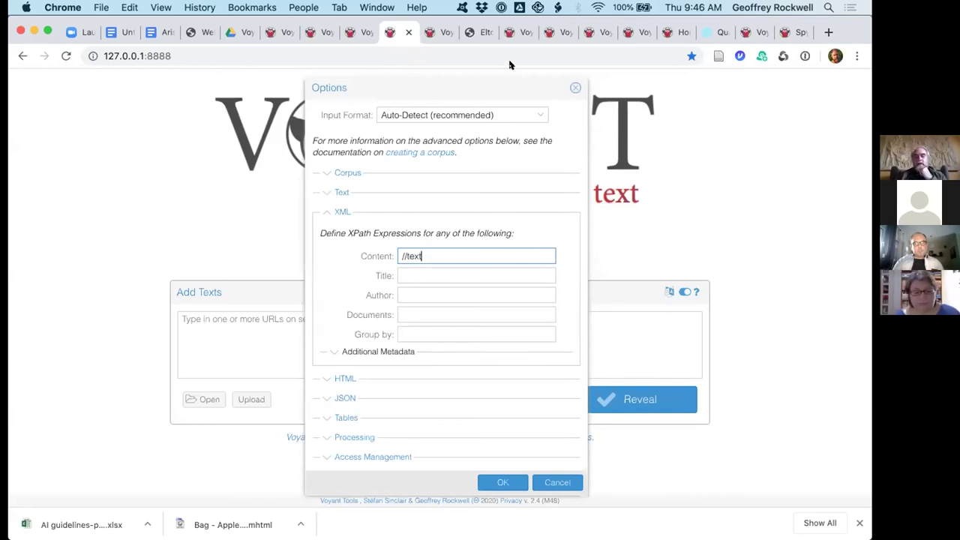
Step: Expand the first official item in the Elton John XML file and check where its title and text elements sit
left_click(432, 33)
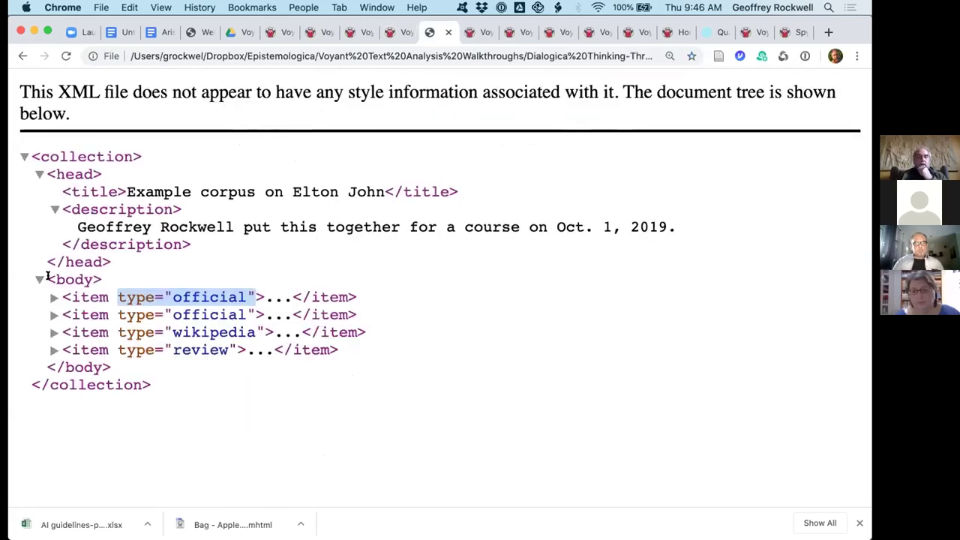
left_click(96, 297)
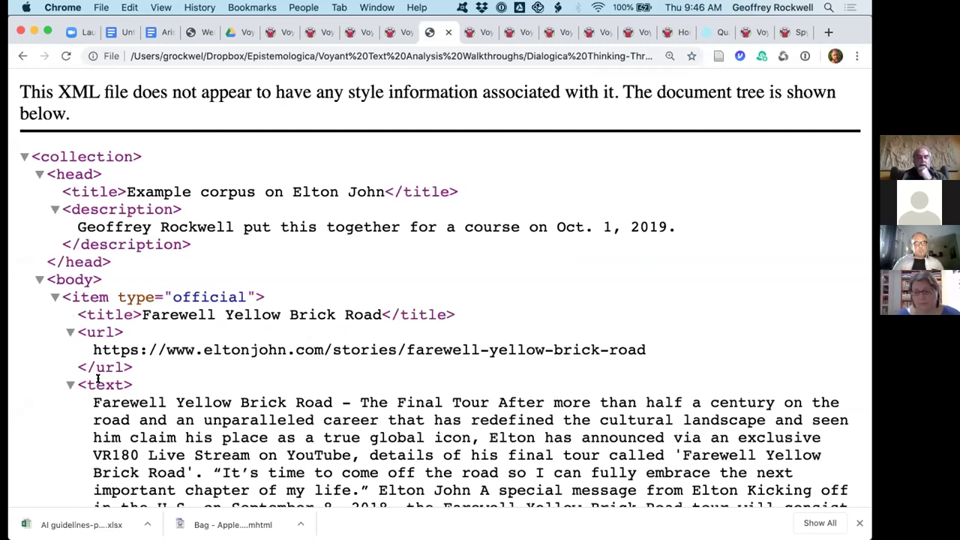
left_click(70, 385)
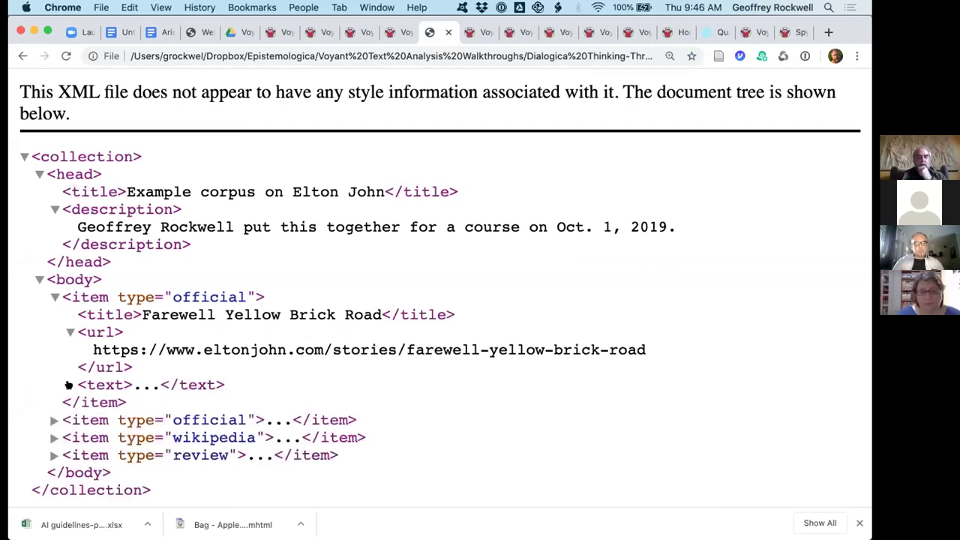
left_click(69, 385)
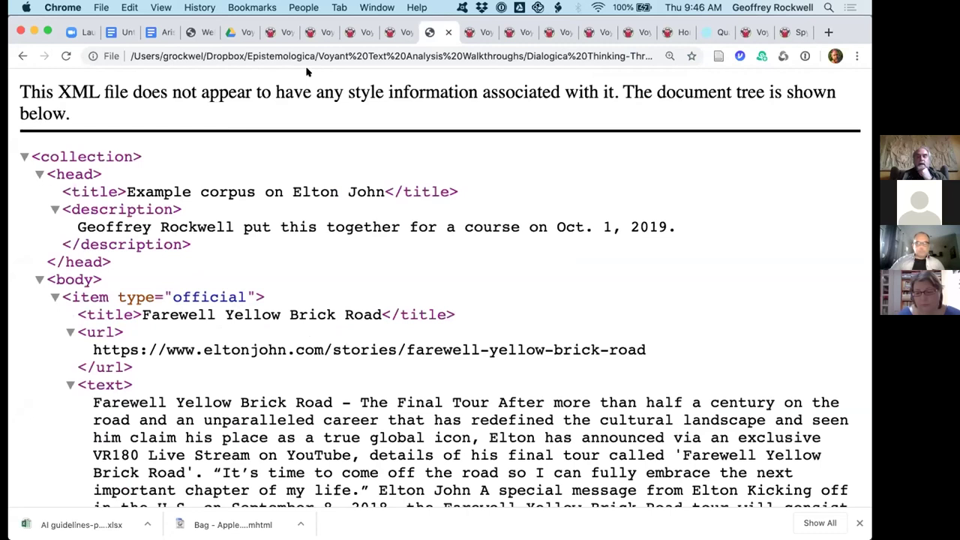
Step: Set the Title XPath expression in the corpus XML options to //item/title, checking the element structure in the XML file
left_click(395, 32)
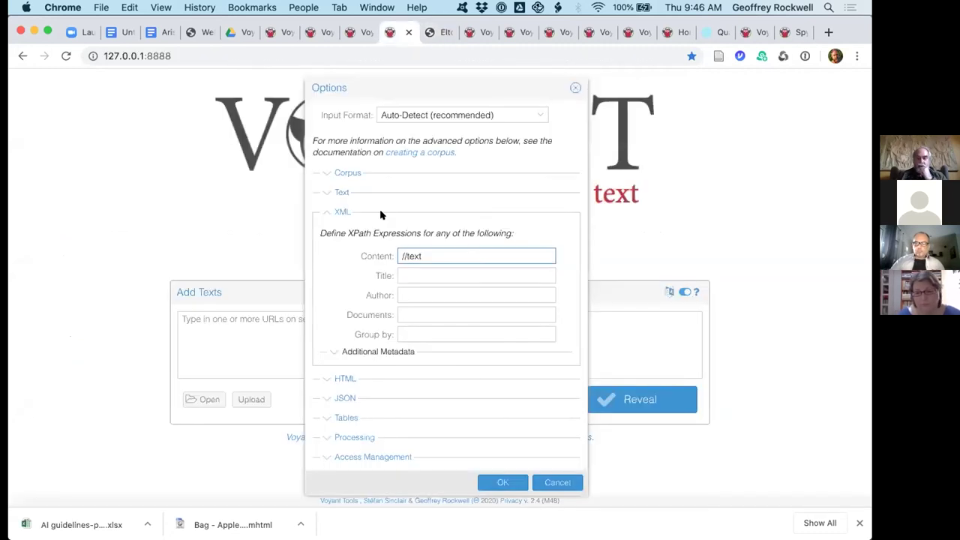
left_click(403, 275)
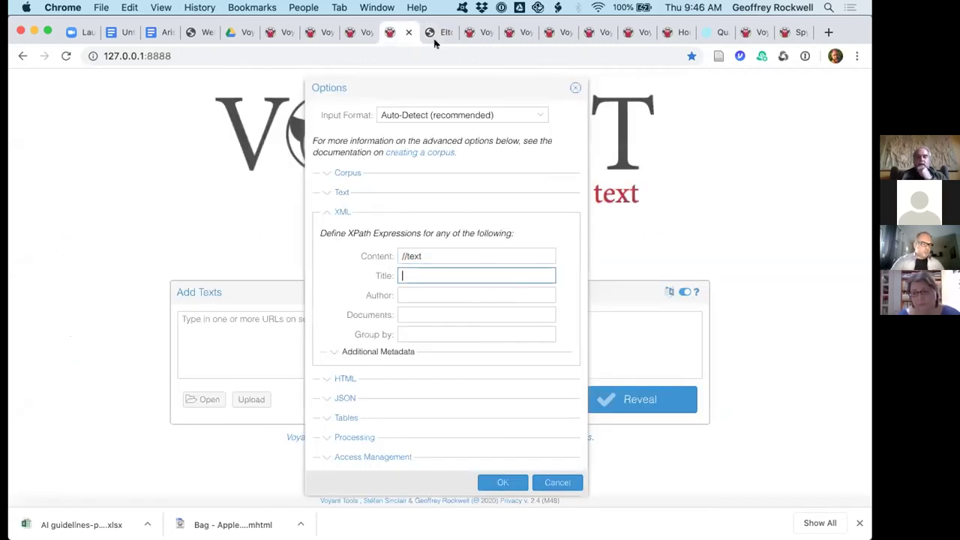
key("ctrl+Tab")
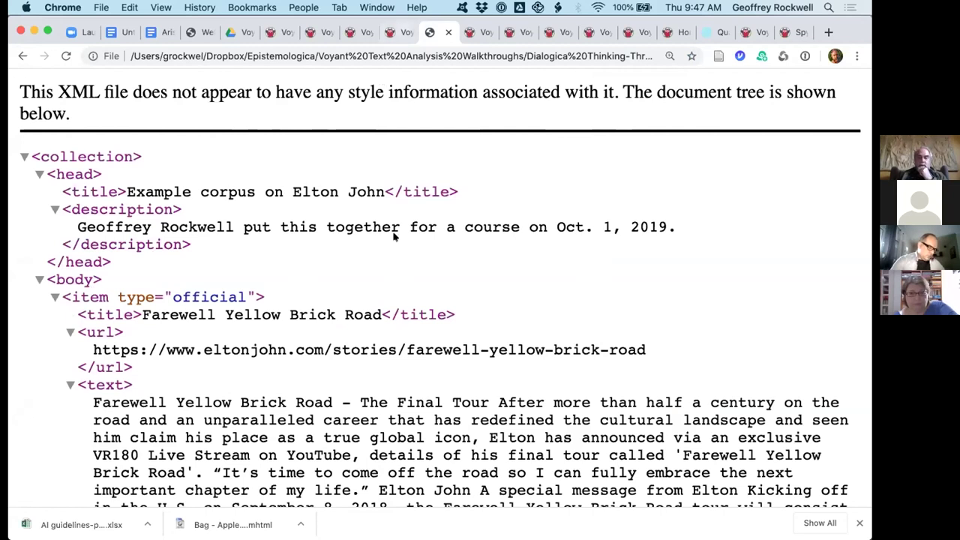
key("ctrl+shift+Tab")
type("//item/title")
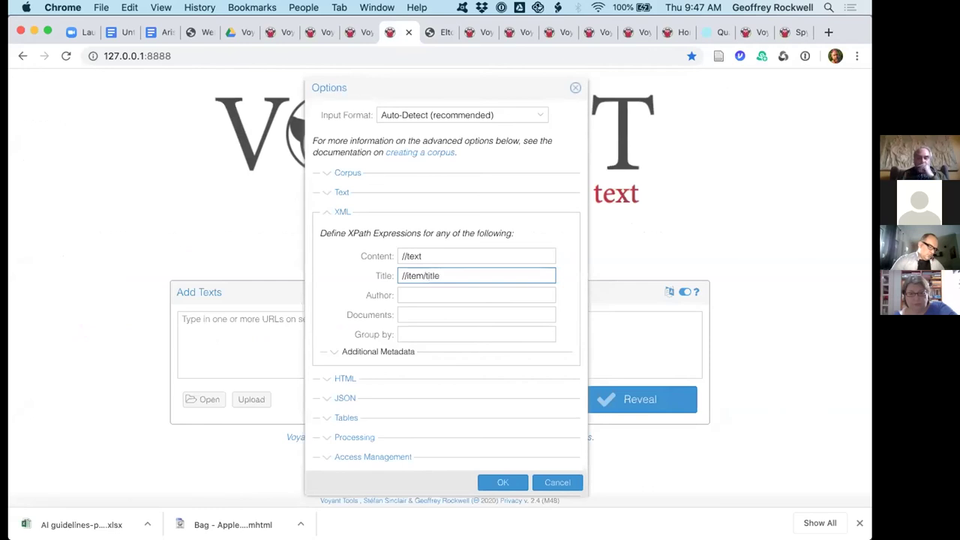
left_click(402, 313)
type("//item")
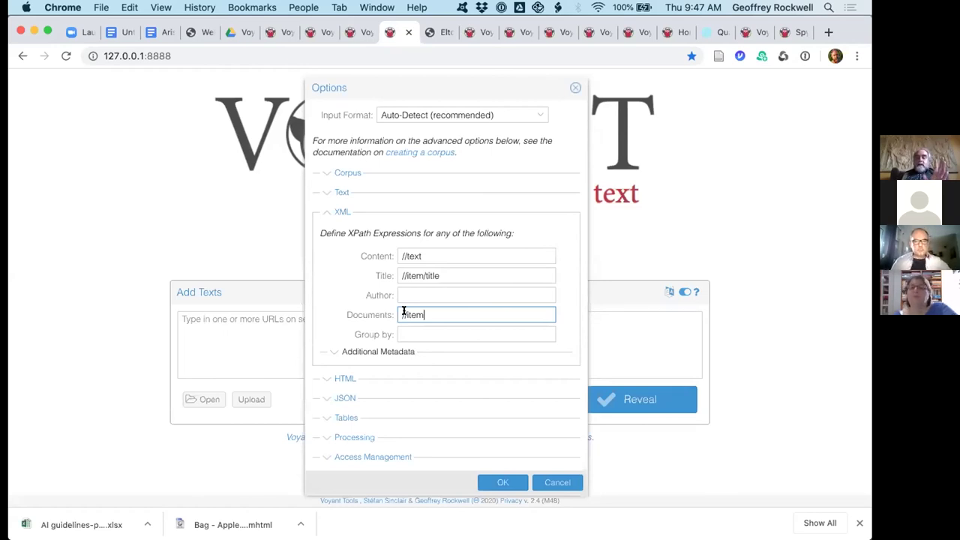
left_click(403, 330)
type("//")
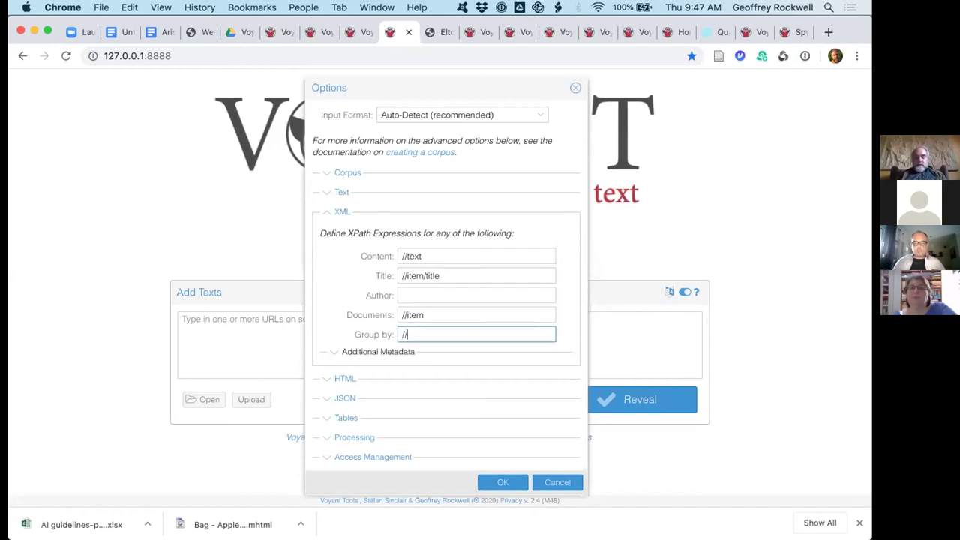
type("item")
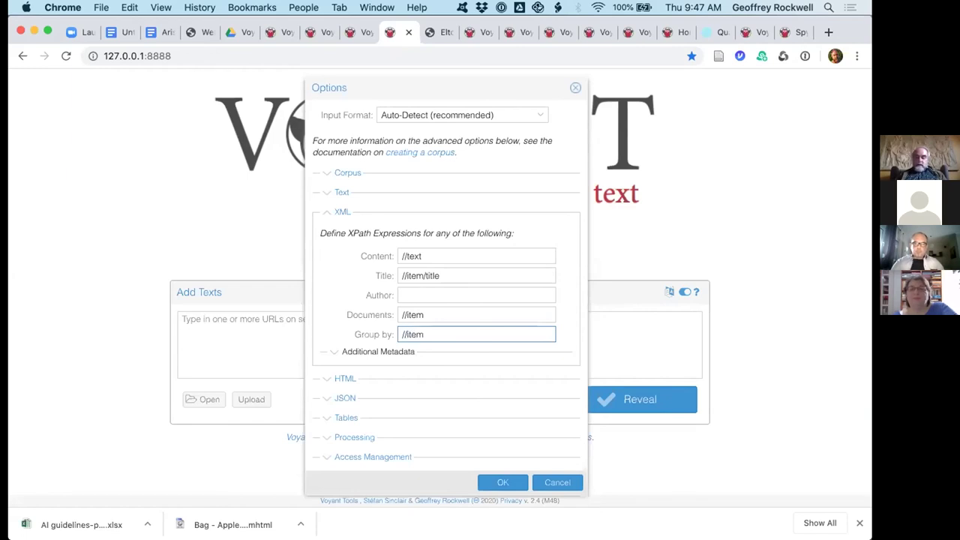
type("/@type")
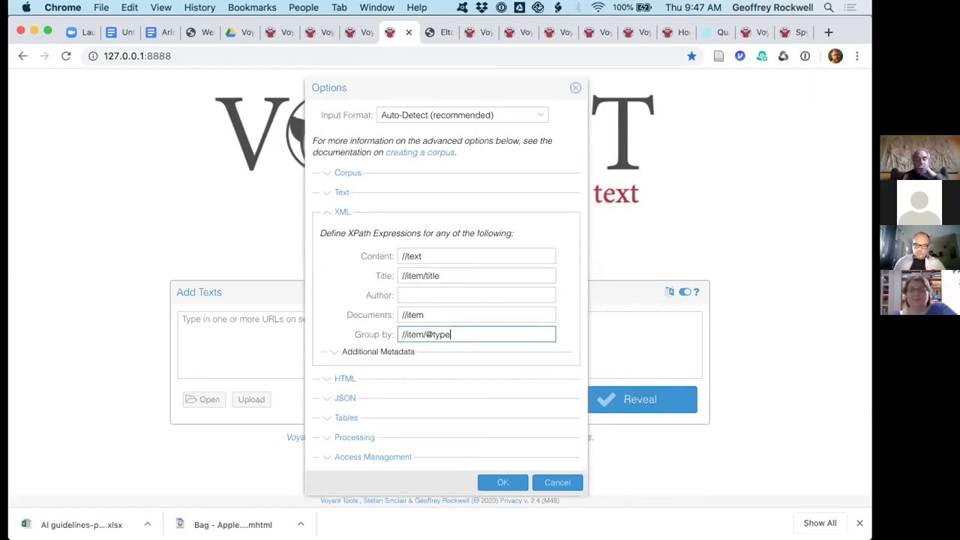
Step: Return to the Elton John XML file and collapse the first item to compare the type attributes of all the items
left_click(445, 30)
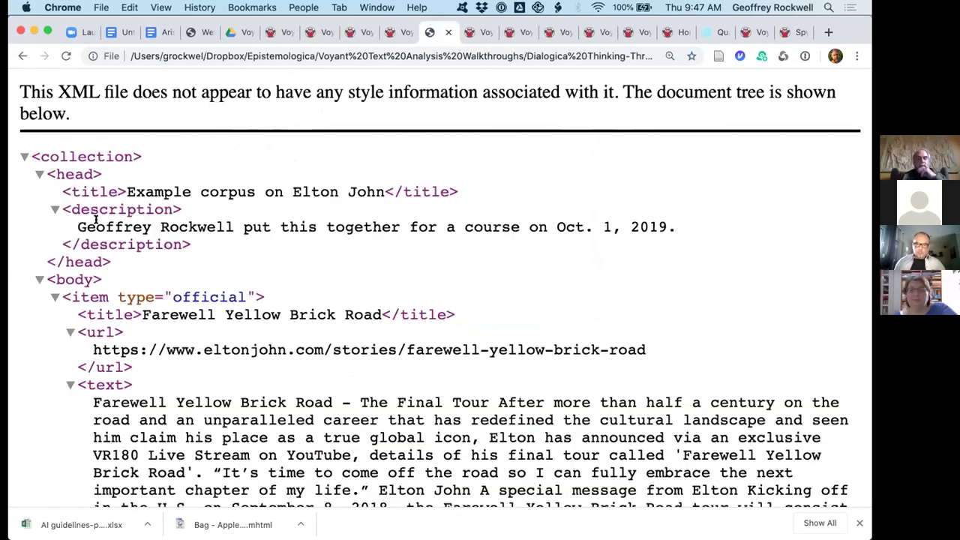
left_click(38, 280)
left_click(39, 279)
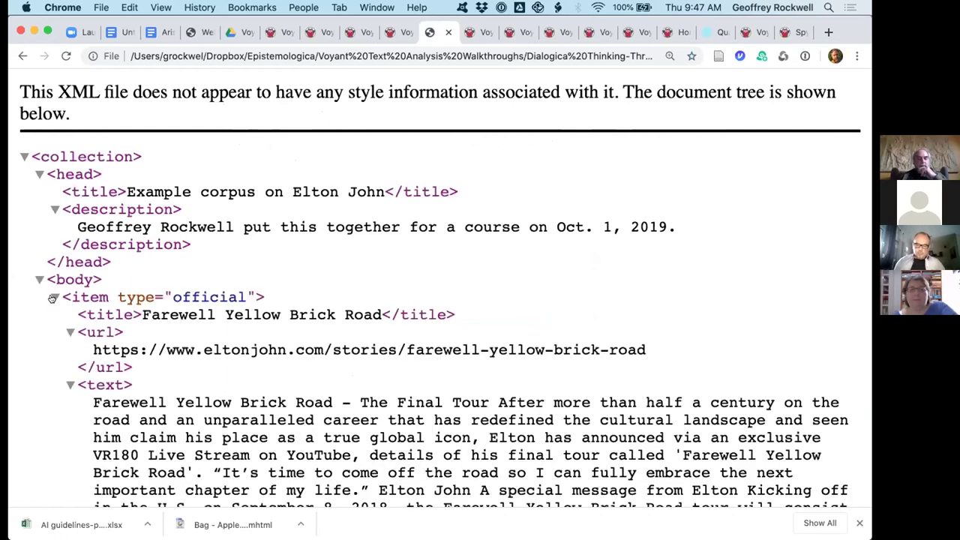
left_click(54, 297)
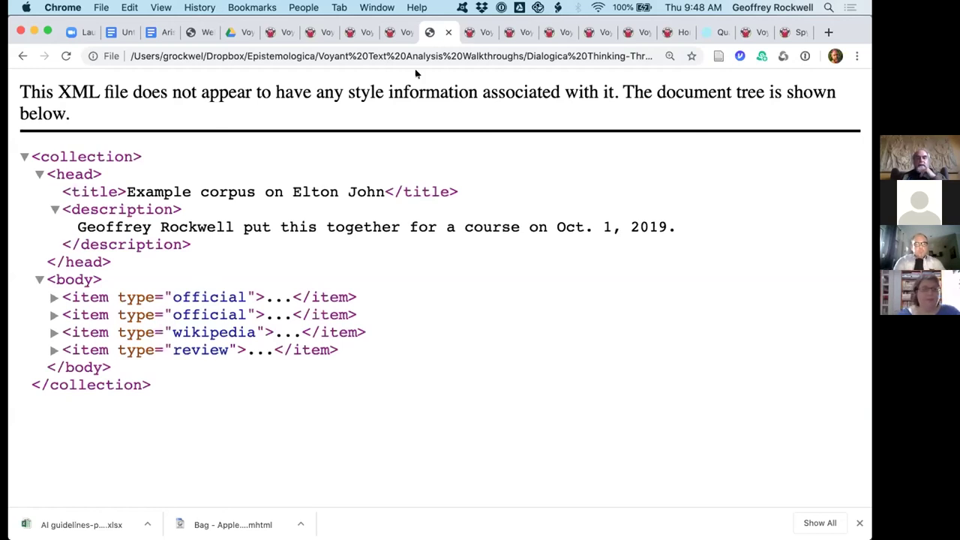
left_click(403, 36)
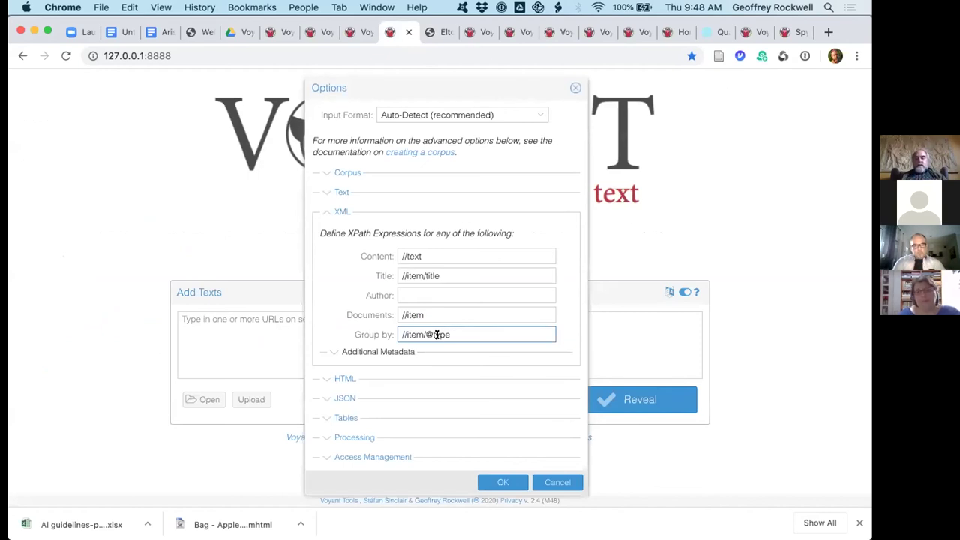
left_click_drag(449, 334, 424, 334)
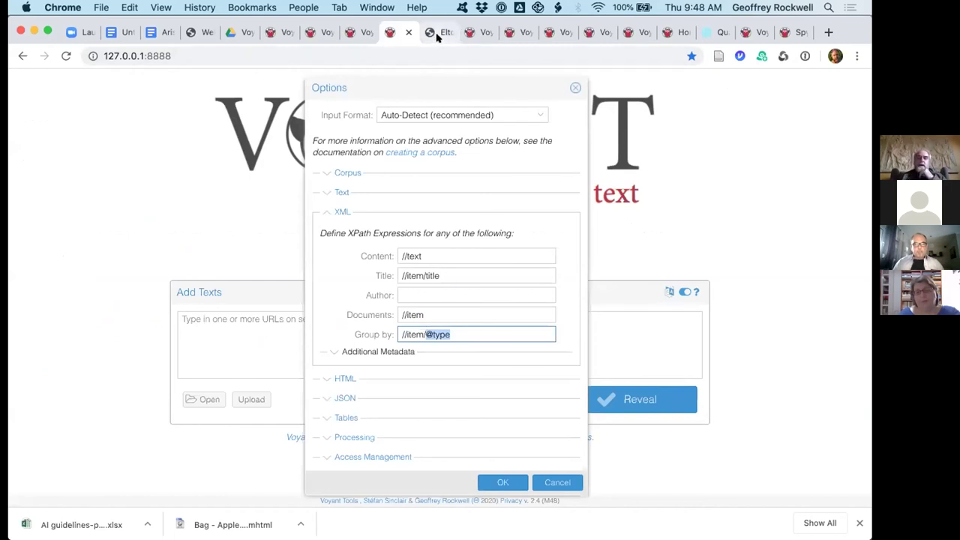
key("ctrl+Tab")
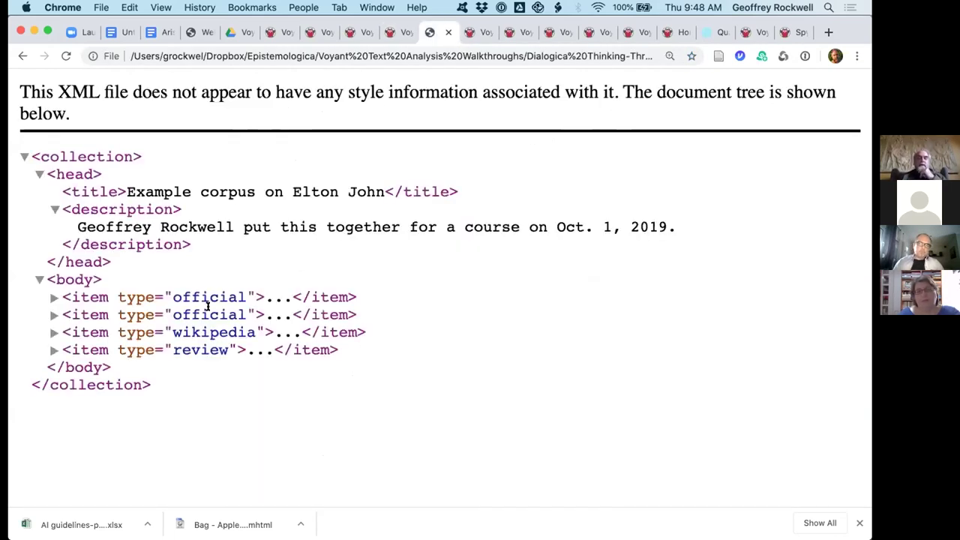
left_click(397, 30)
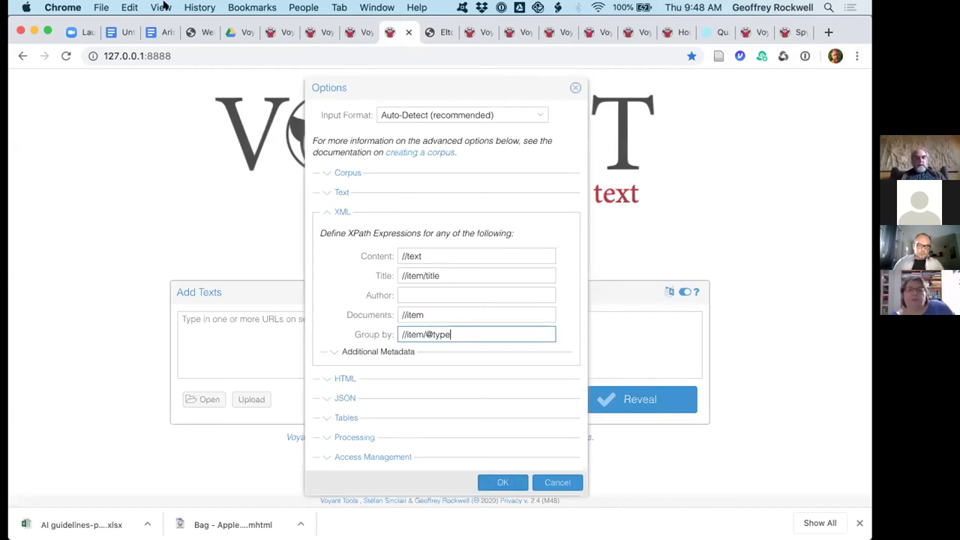
left_click(165, 32)
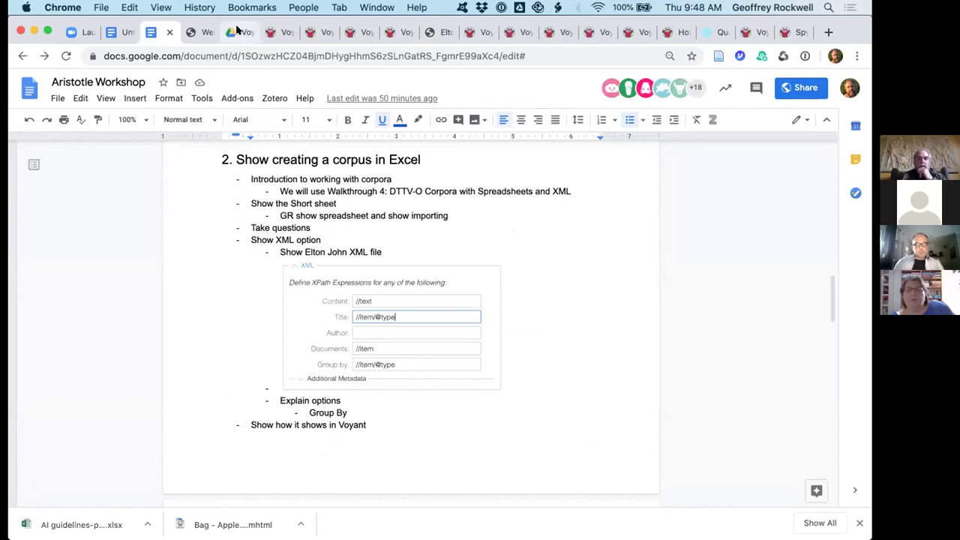
left_click(393, 32)
left_click_drag(440, 275, 422, 275)
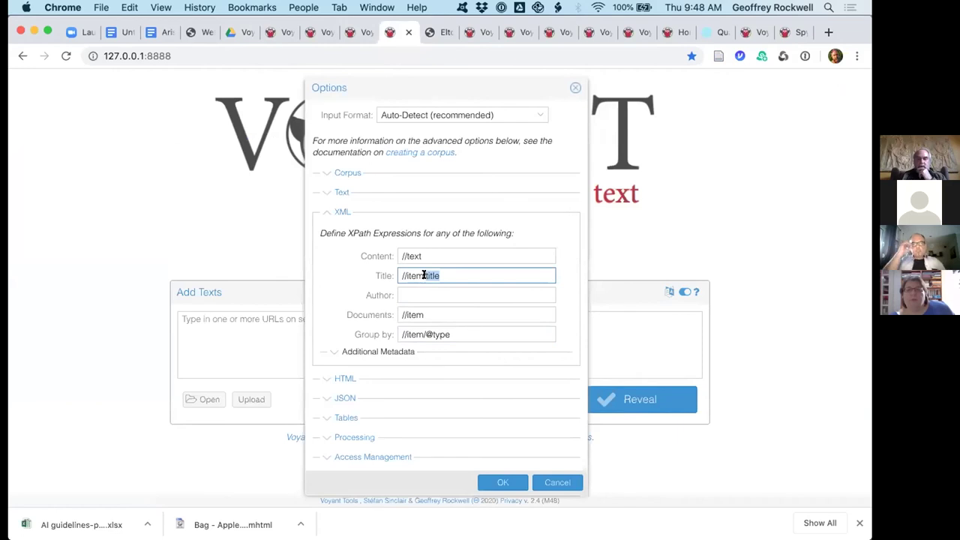
key("BackSpace")
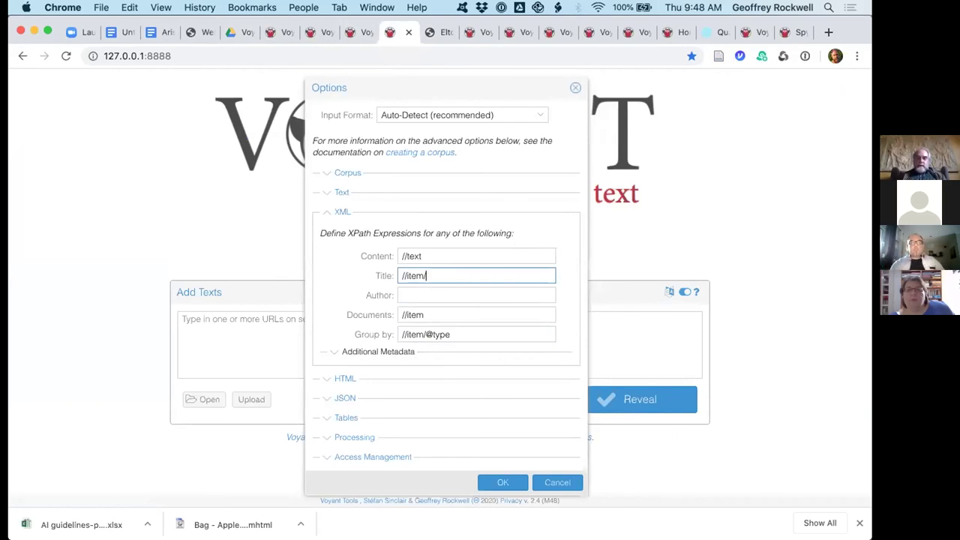
type("@")
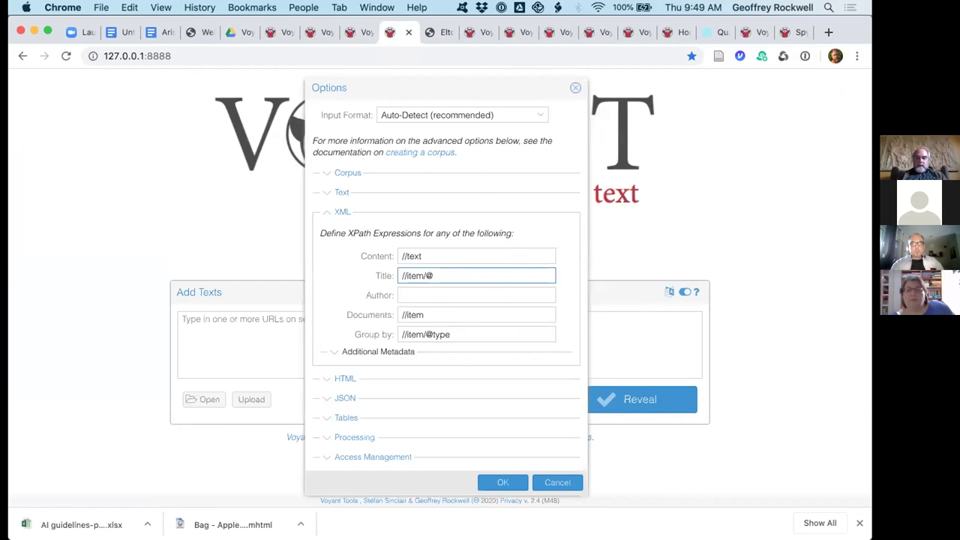
type("type")
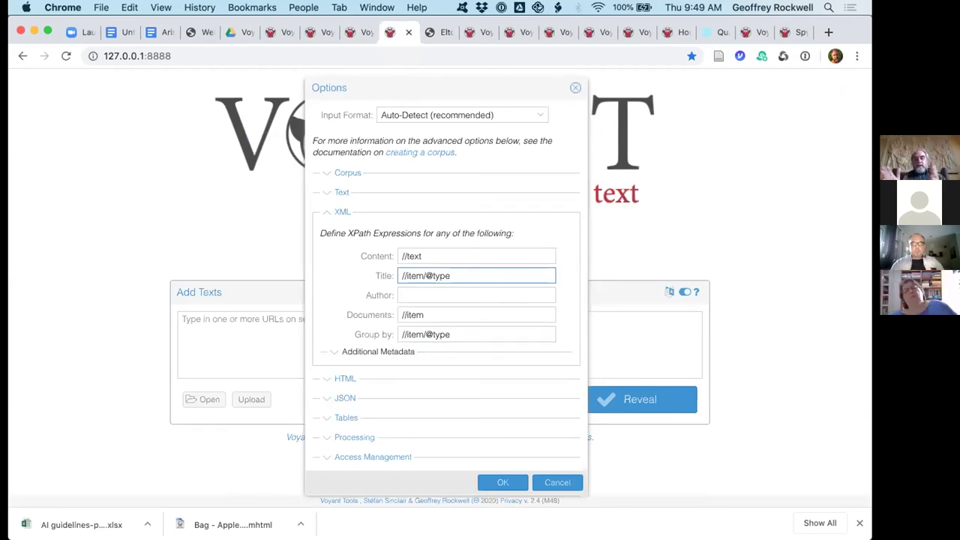
left_click(501, 483)
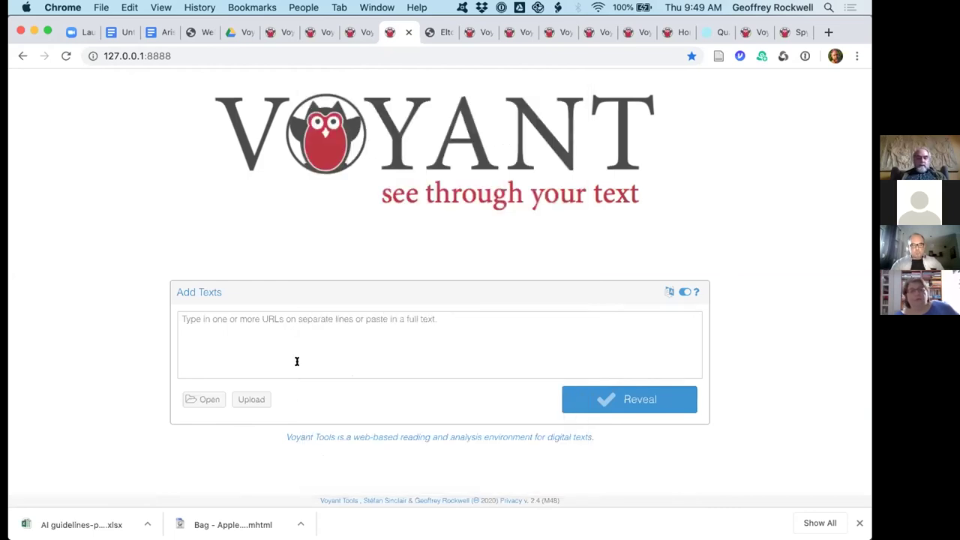
Step: Upload EltonJohn.xml to create a corpus with the XPath options
left_click(242, 399)
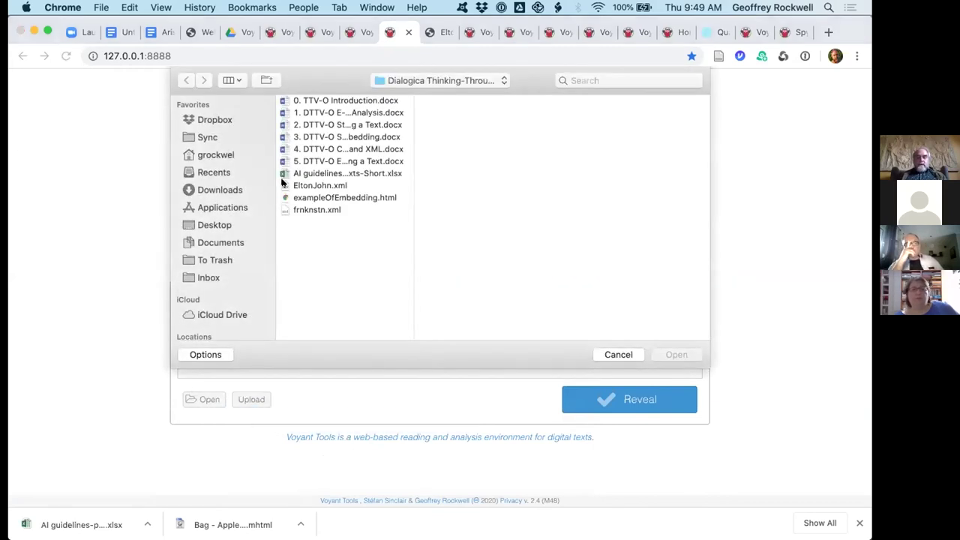
left_click(284, 186)
left_click(671, 353)
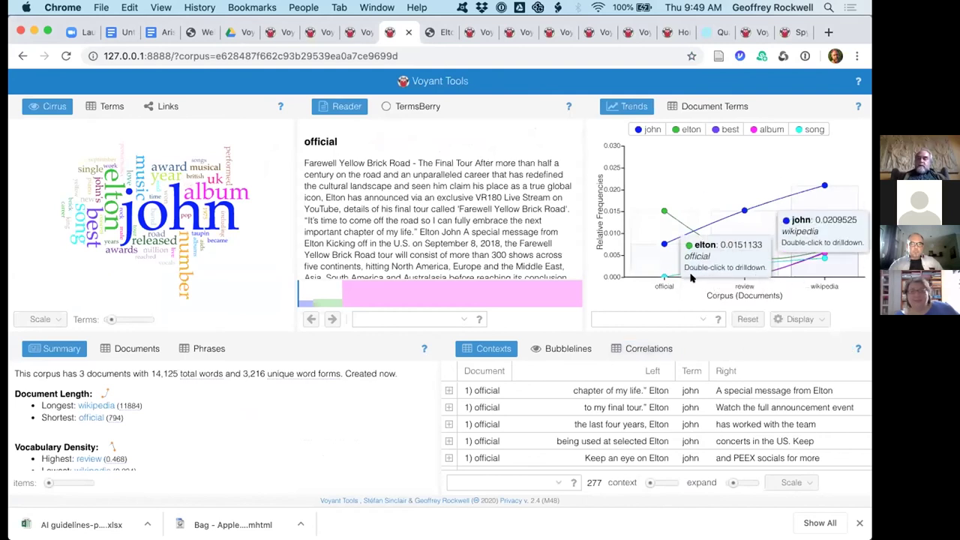
Step: Show the new corpus's document list and compare its grouped documents with the item types in the XML file
left_click(135, 347)
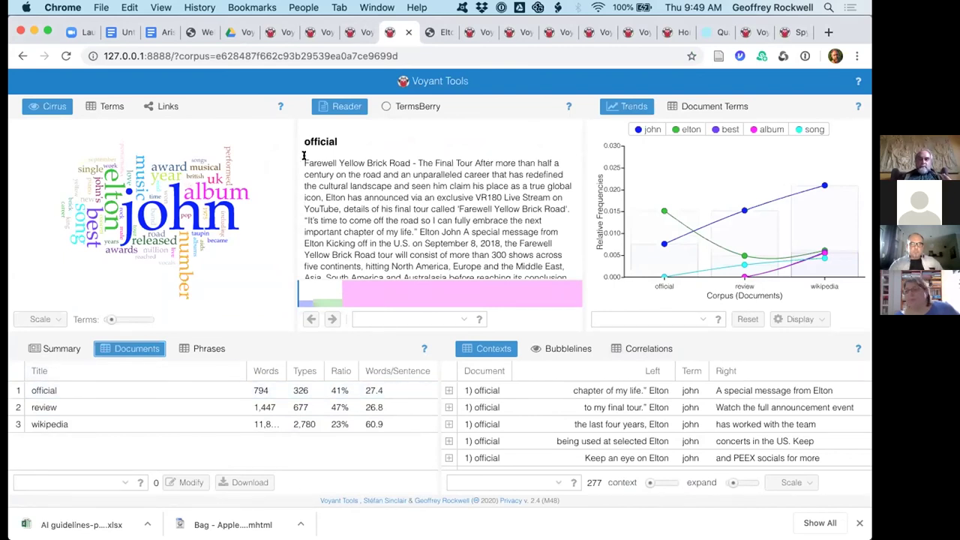
left_click(433, 32)
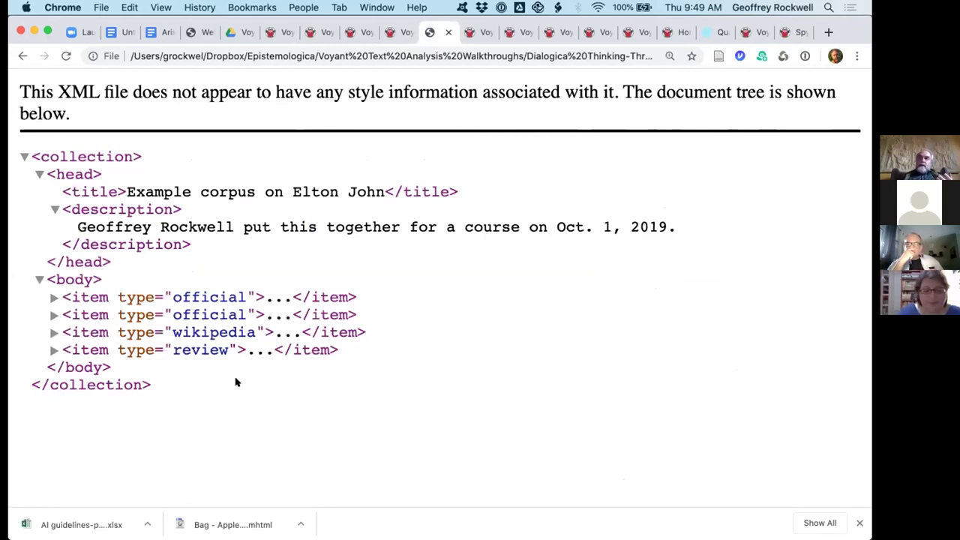
left_click(394, 28)
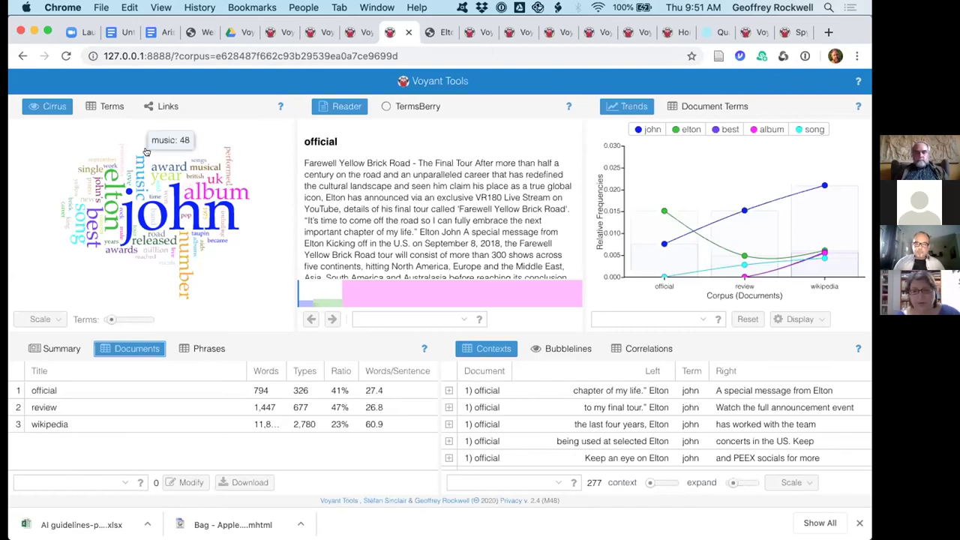
Step: View the Dialogica walkthrough downloads page, the Document Terms view and the ScatterPlot of the Humanist corpus
left_click(197, 30)
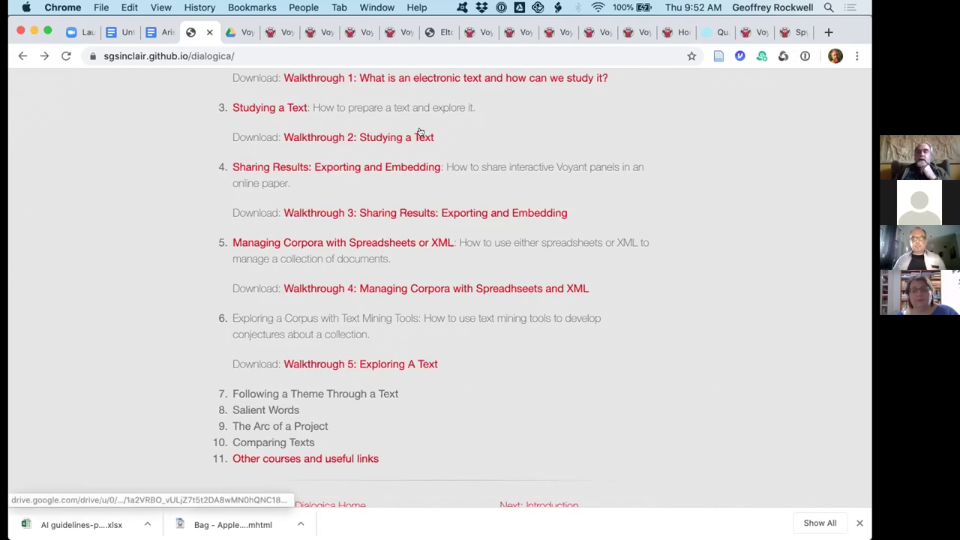
left_click(478, 32)
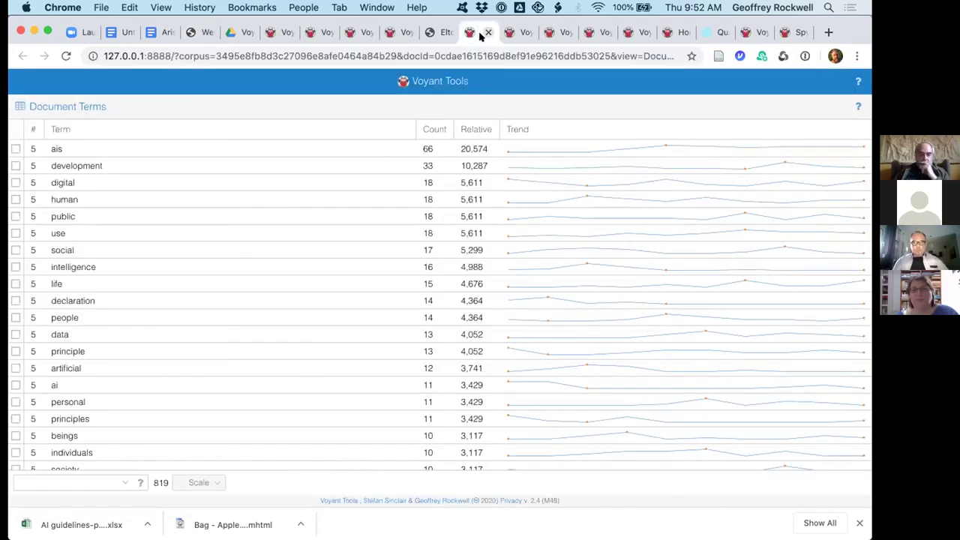
left_click(517, 32)
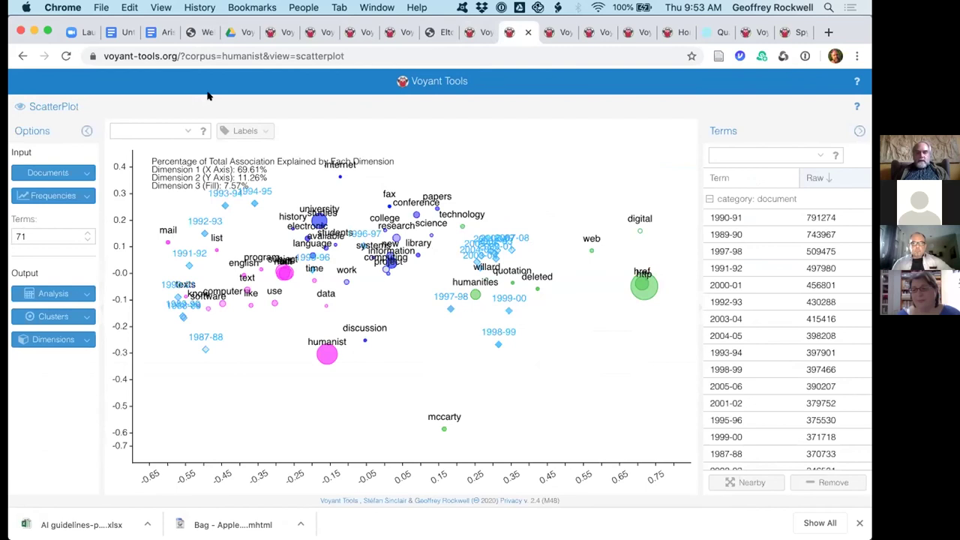
Step: Review the XPath example in the Aristotle Workshop document and return to the Elton John XML file
left_click(161, 32)
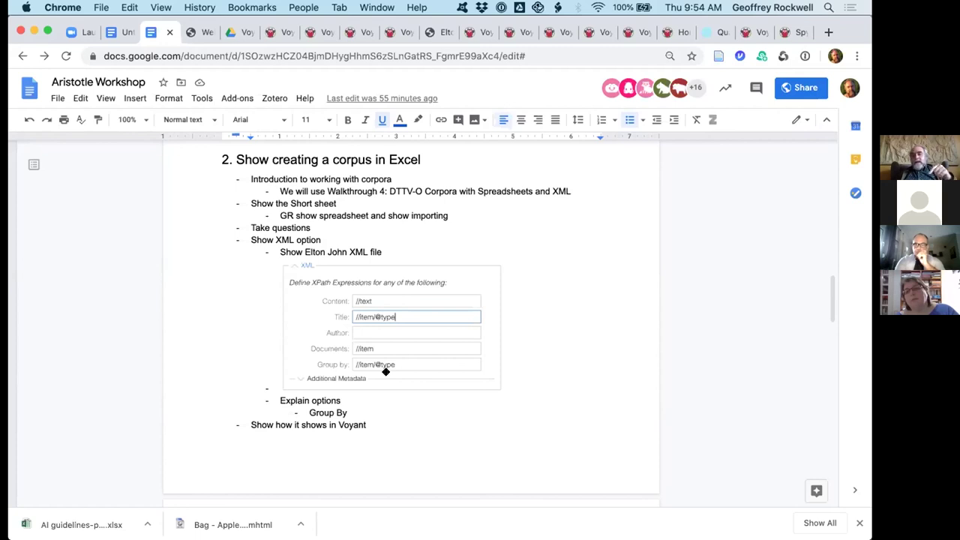
left_click(445, 31)
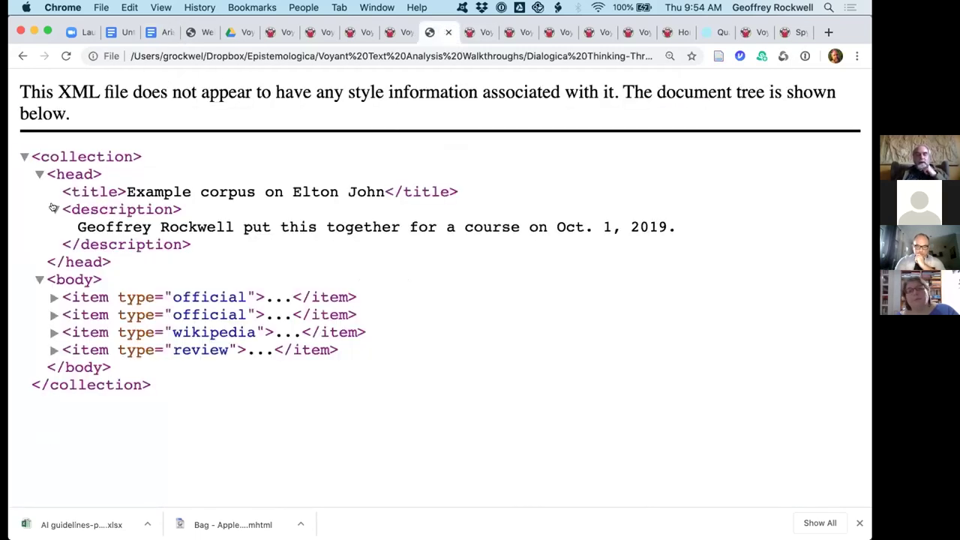
Step: Collapse and re-expand the head, body and collection elements to show the nesting of the Elton John XML file
left_click(39, 174)
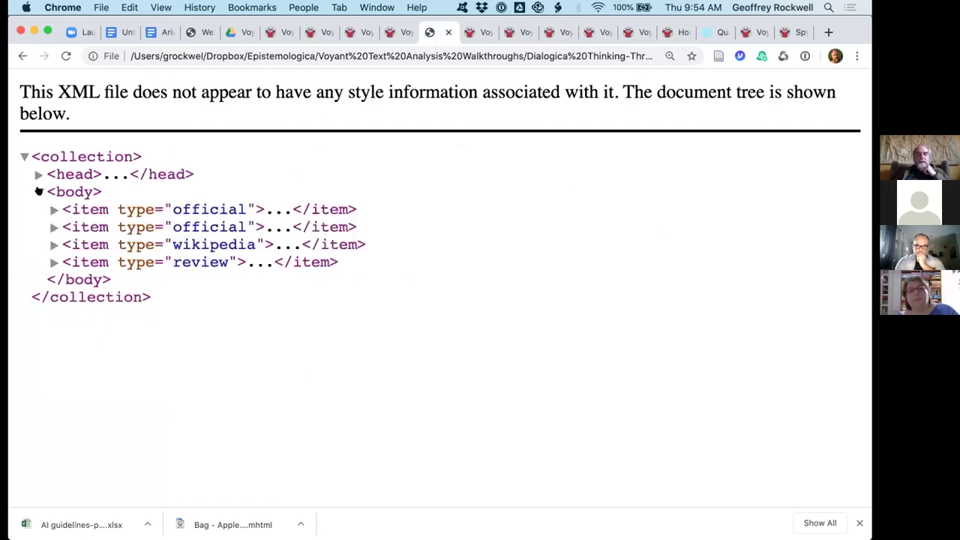
left_click(38, 192)
left_click(23, 157)
left_click(24, 157)
left_click(36, 174)
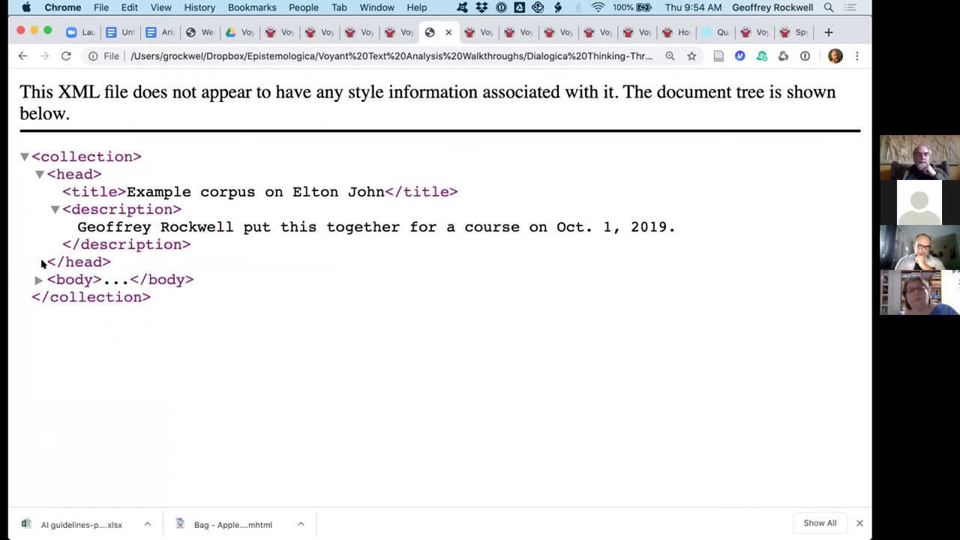
left_click(37, 279)
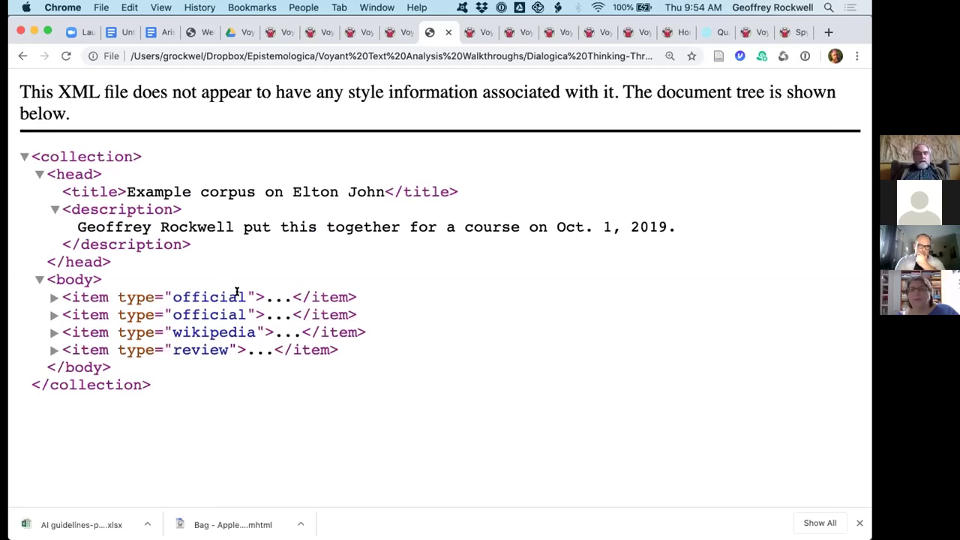
Step: Search the web for "w3schools xml" in a new browser tab and open the W3Schools XML Tutorial
left_click(517, 33)
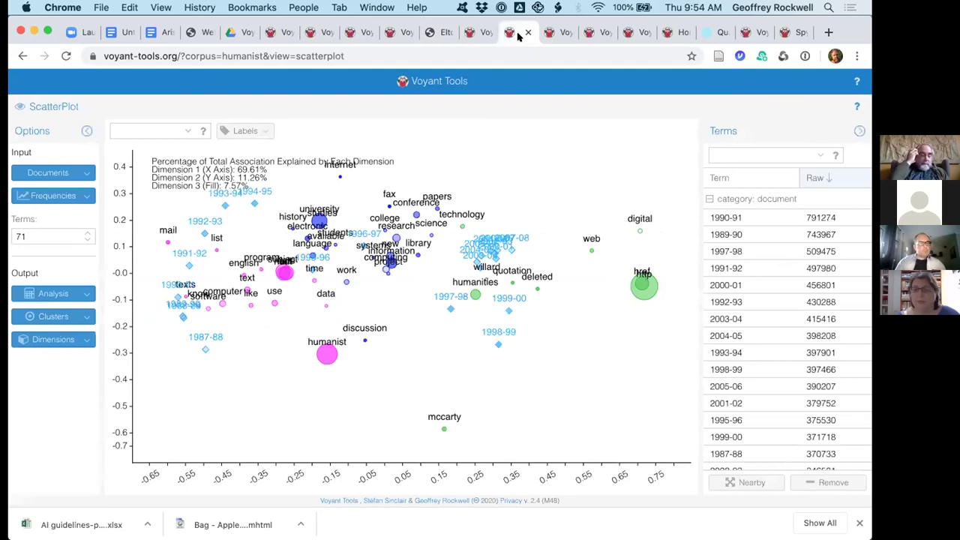
left_click(828, 33)
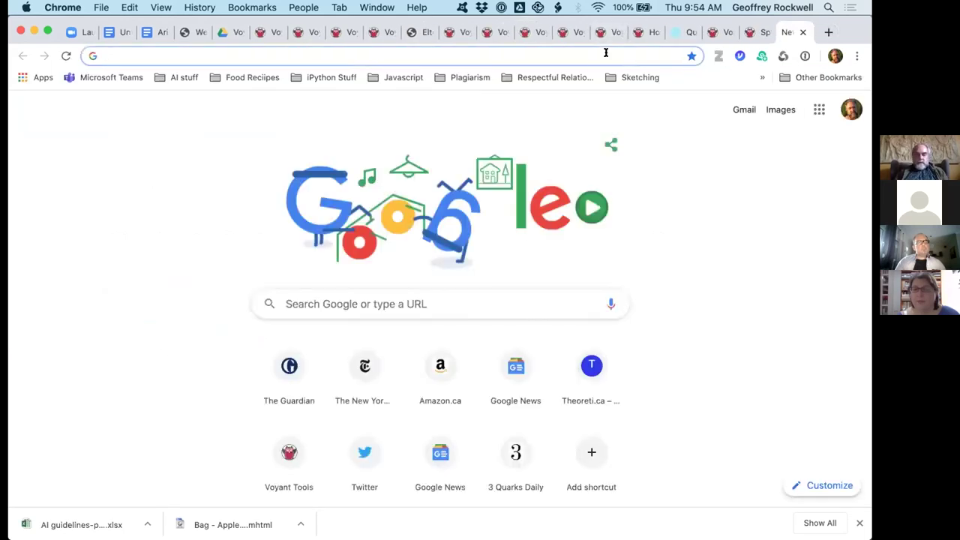
type("w3scho")
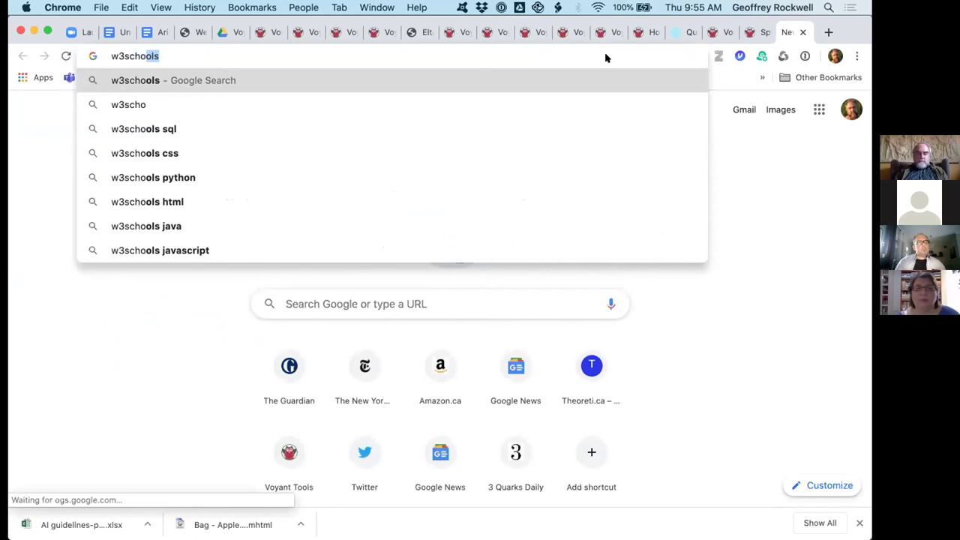
type("ols xml")
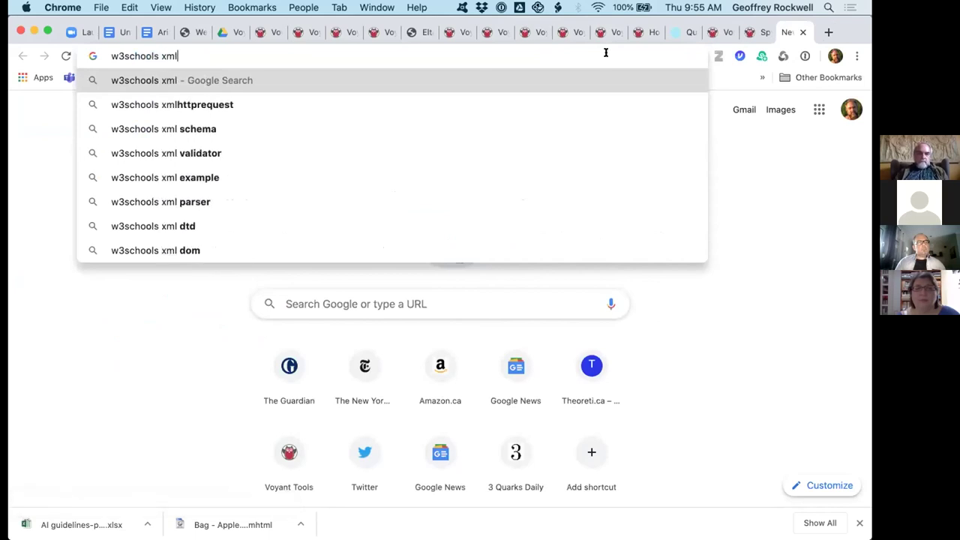
key("Return")
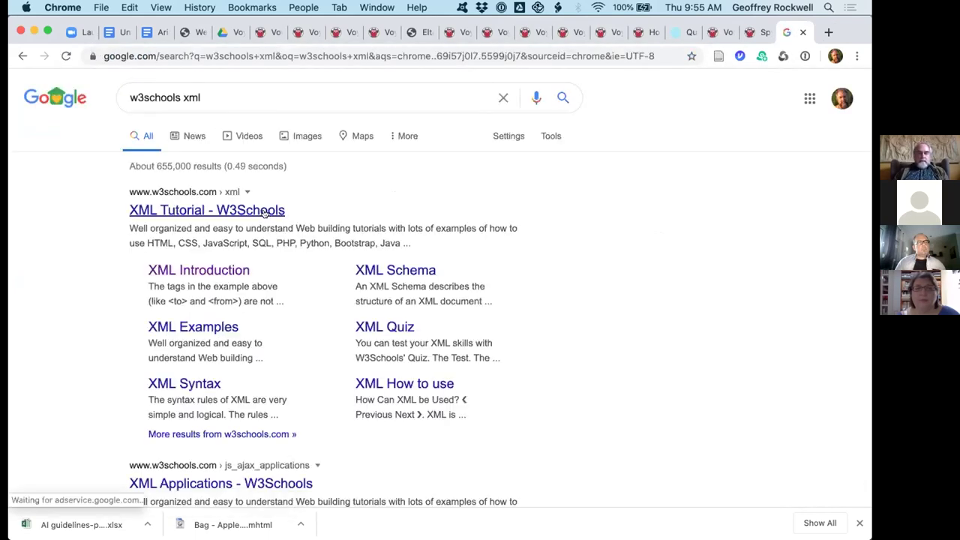
left_click(264, 212)
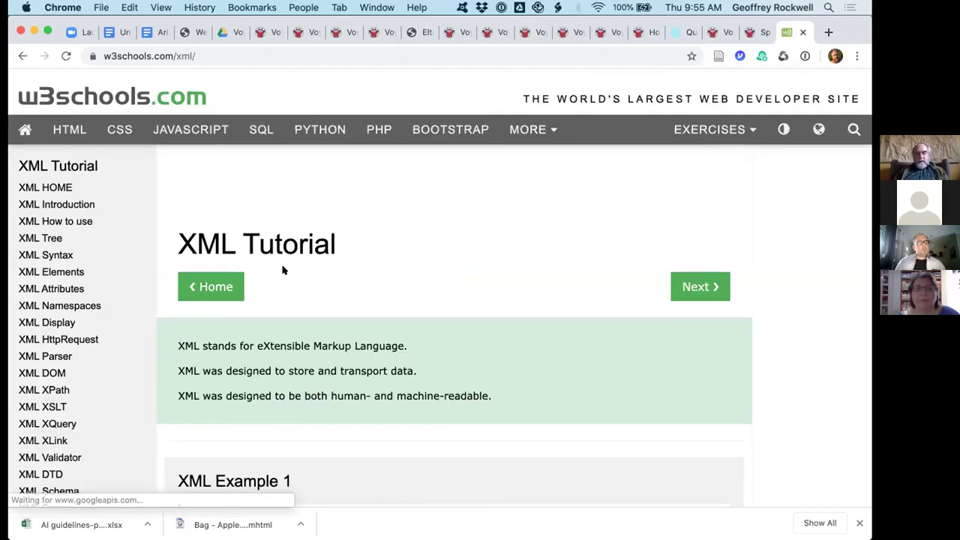
Step: Look through the XML examples in the W3Schools tutorial, then close it and return to the Humanist ScatterPlot
scroll(283, 269, "down", 10)
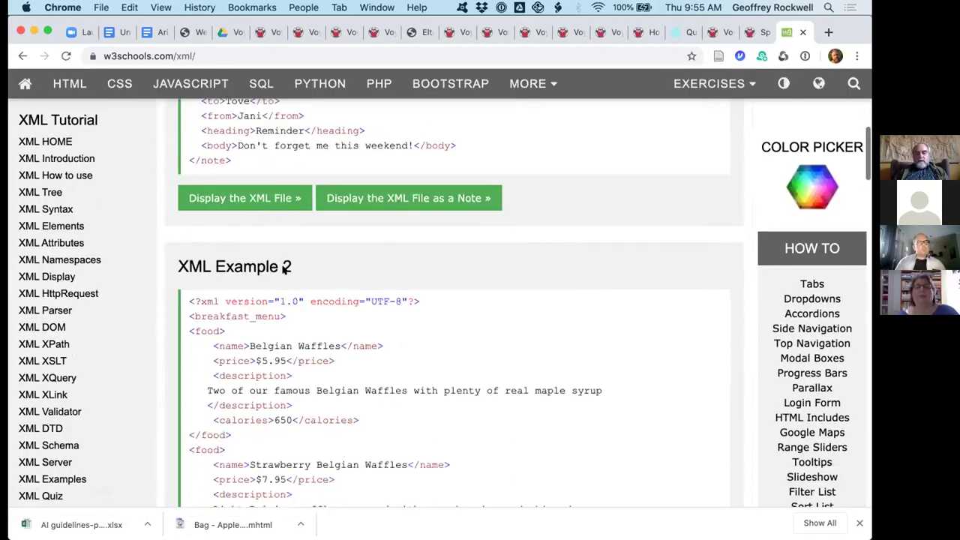
scroll(283, 268, "down", 12)
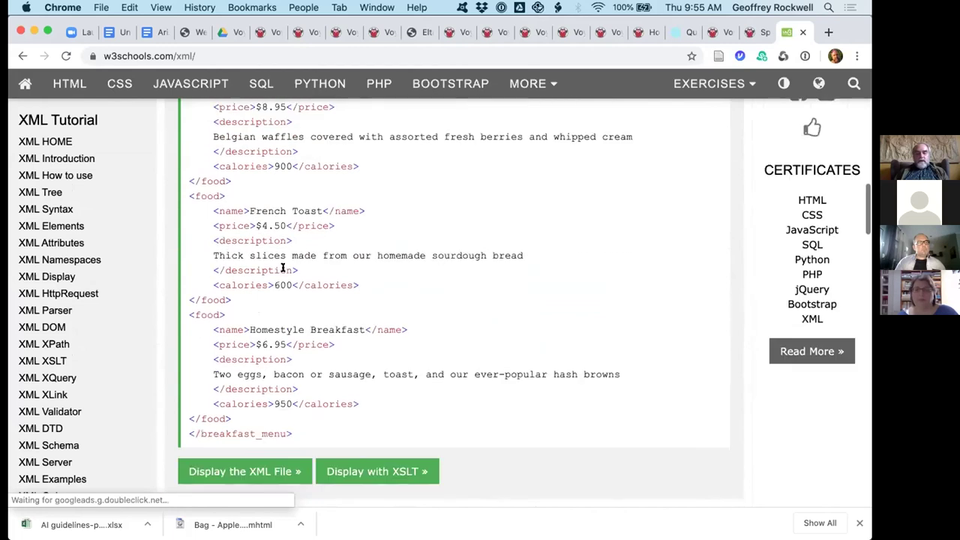
scroll(284, 270, "up", 20)
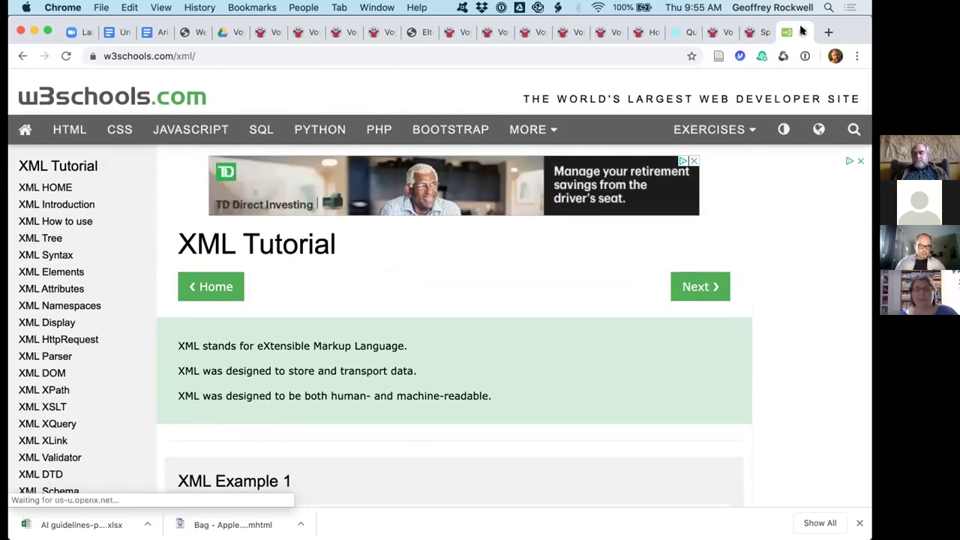
key("ctrl+shift+Tab")
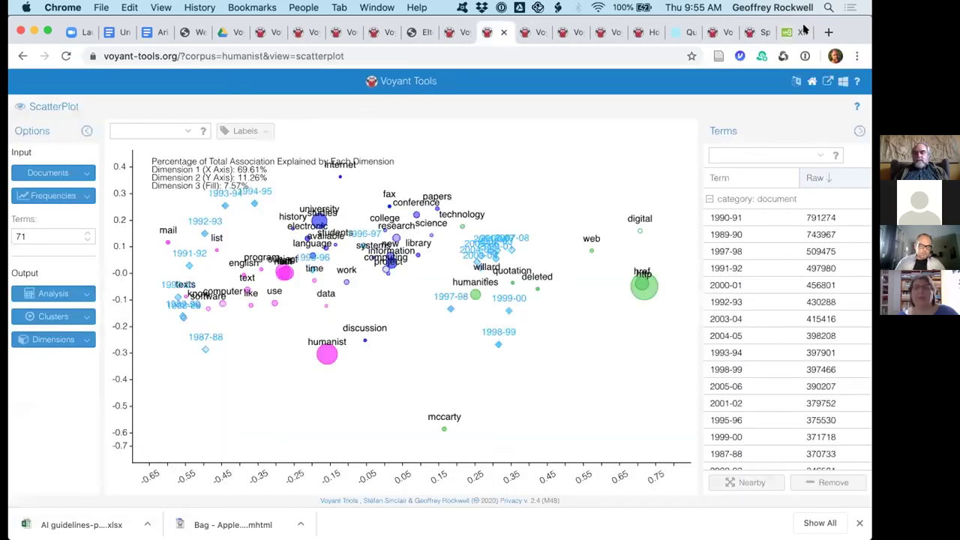
left_click(804, 32)
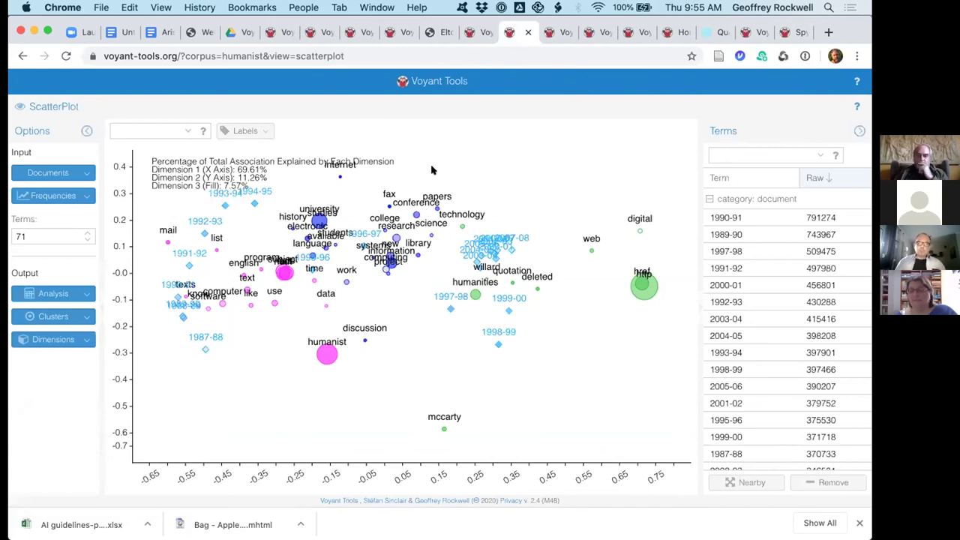
Step: Check the Document Terms page, then show the Humanist corpus in Corpus View and switch it back to ScatterPlot
left_click(471, 32)
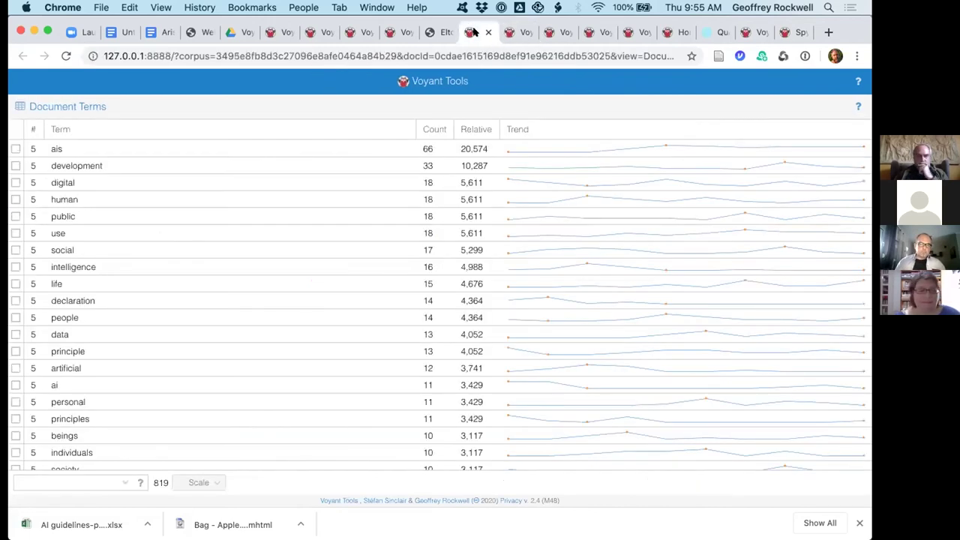
left_click(517, 31)
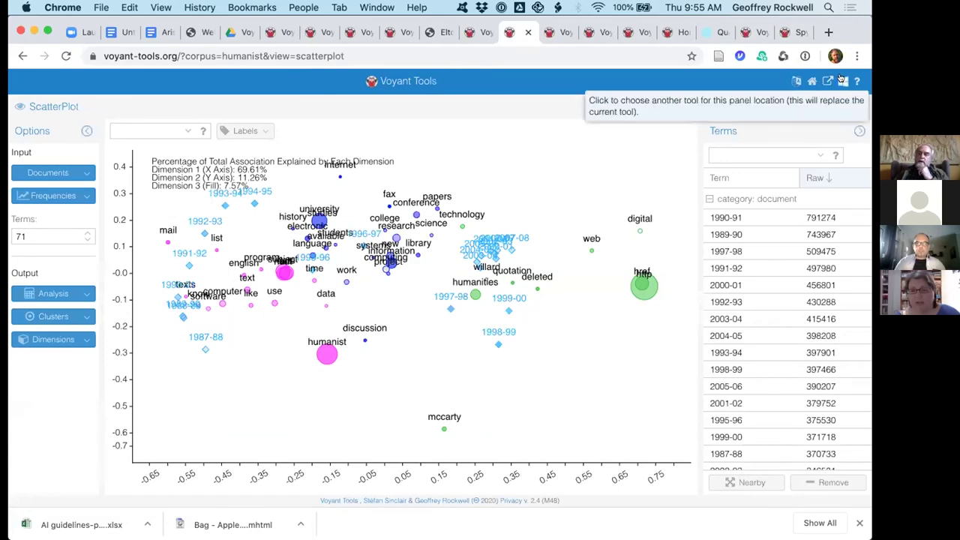
left_click(842, 81)
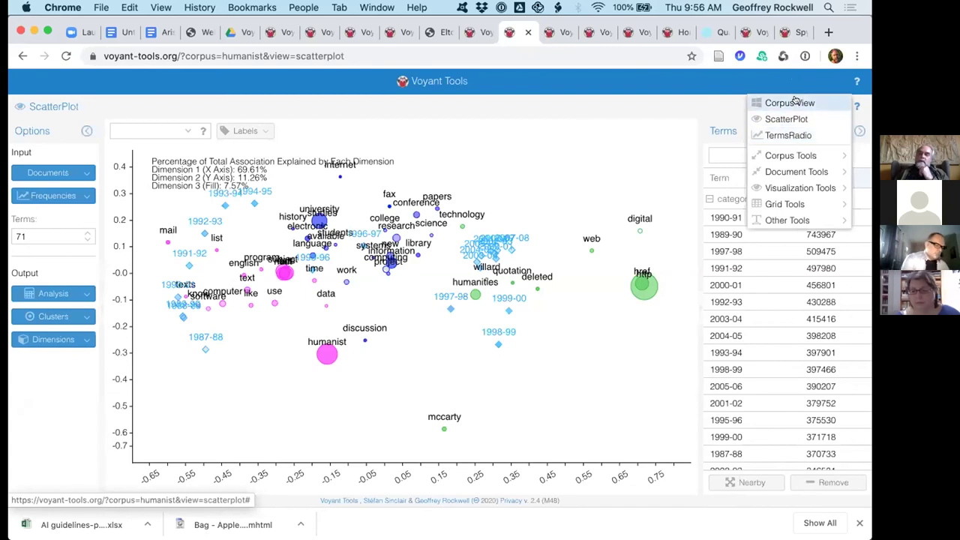
left_click(793, 103)
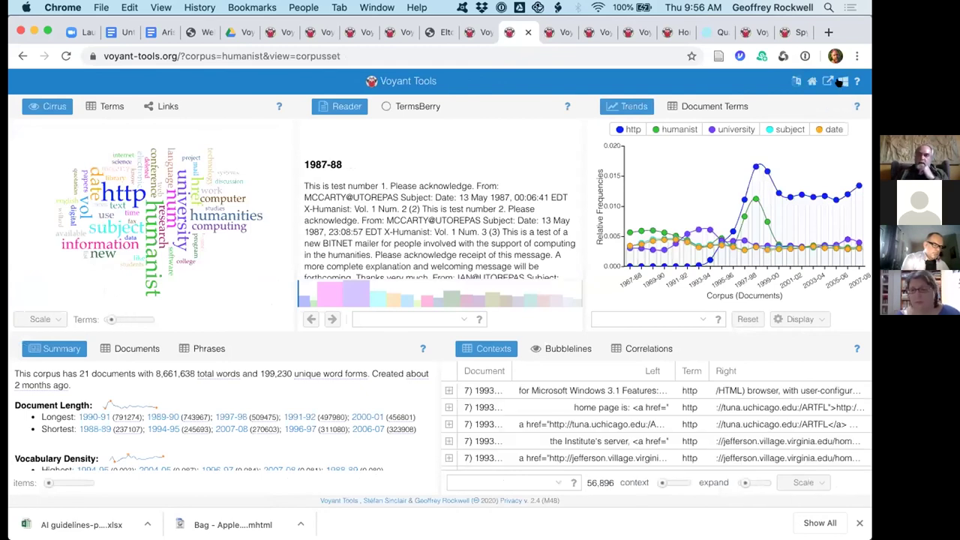
left_click(840, 82)
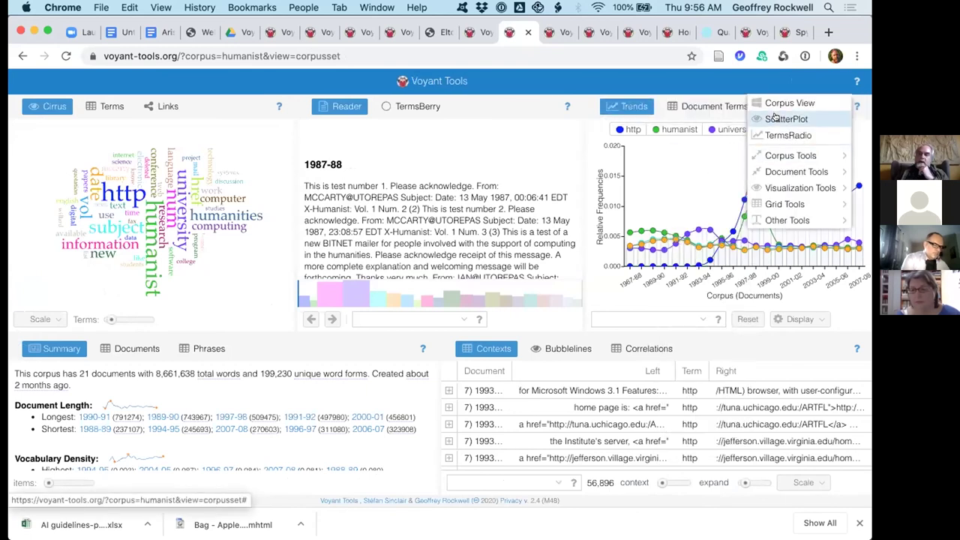
left_click(786, 119)
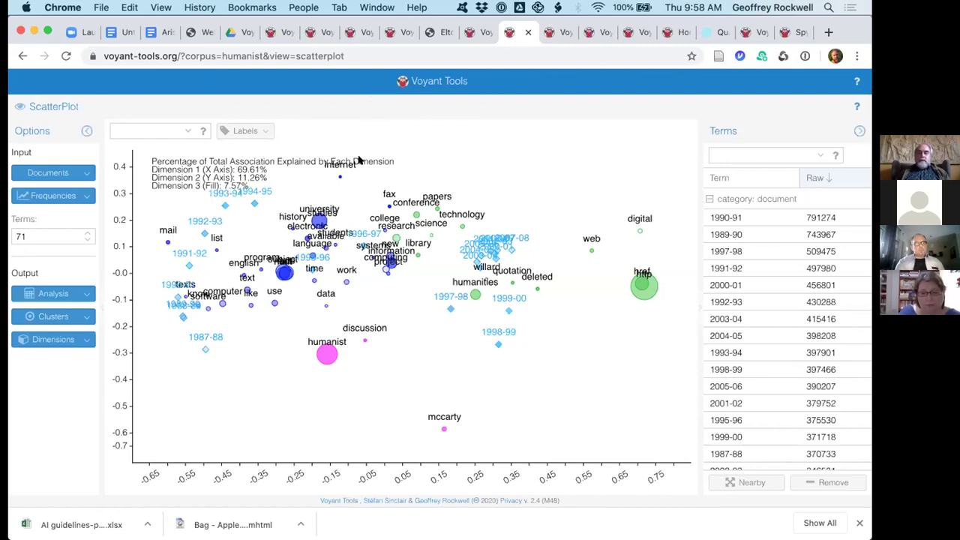
Step: Hide the Summary and Terms labels in the ScatterPlot, keeping only the Documents labels
left_click(260, 128)
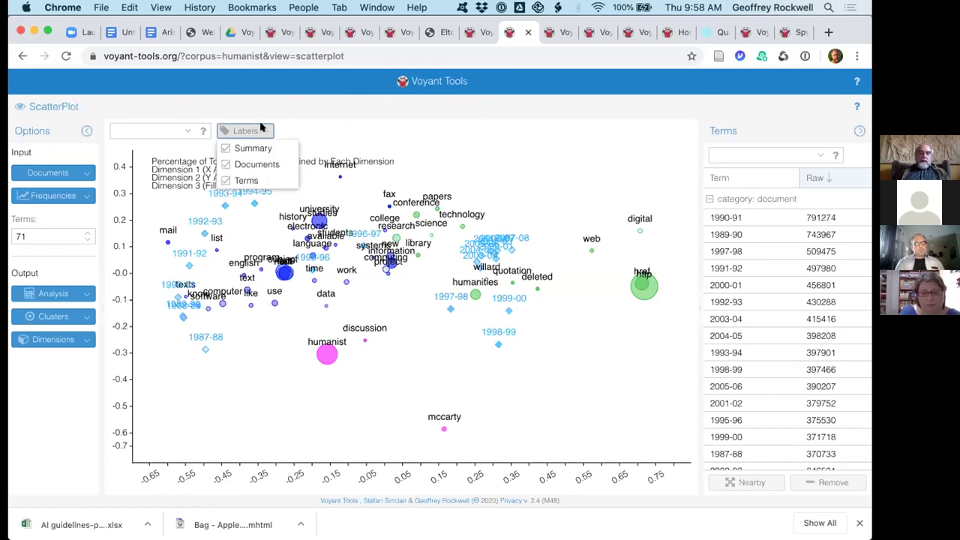
left_click(224, 147)
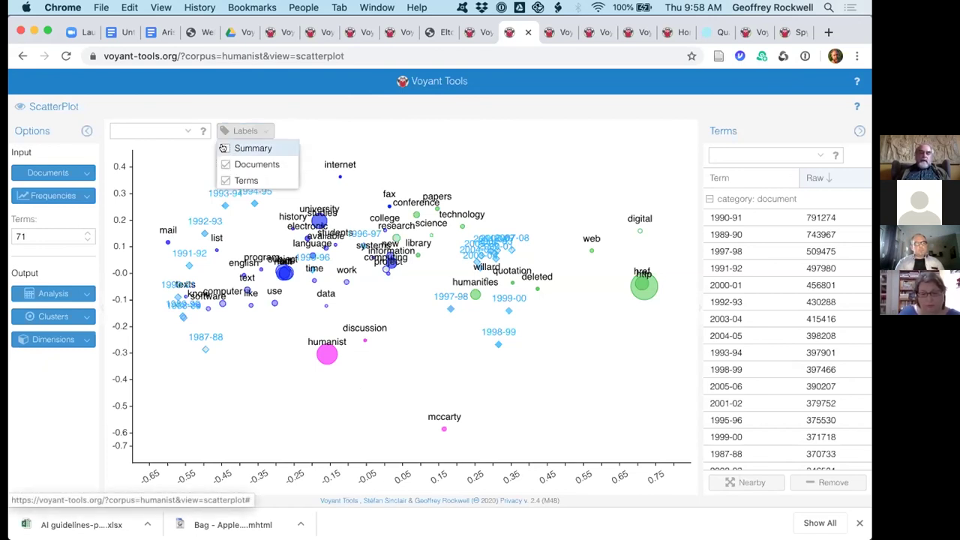
left_click(176, 168)
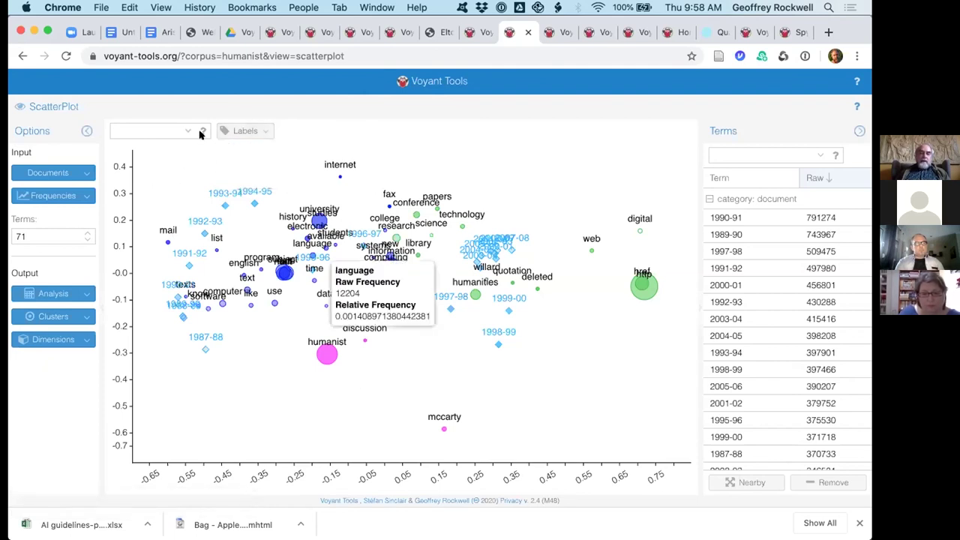
left_click(257, 130)
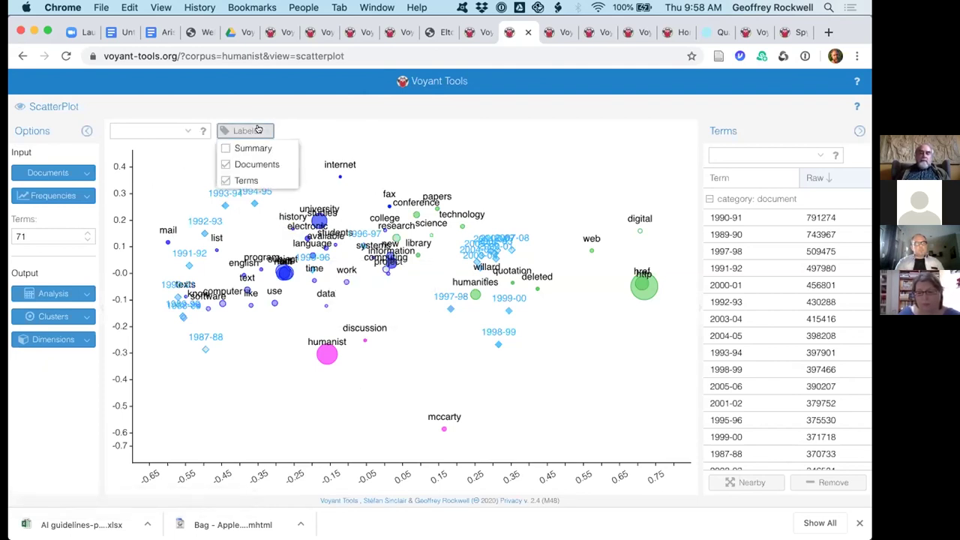
left_click(227, 180)
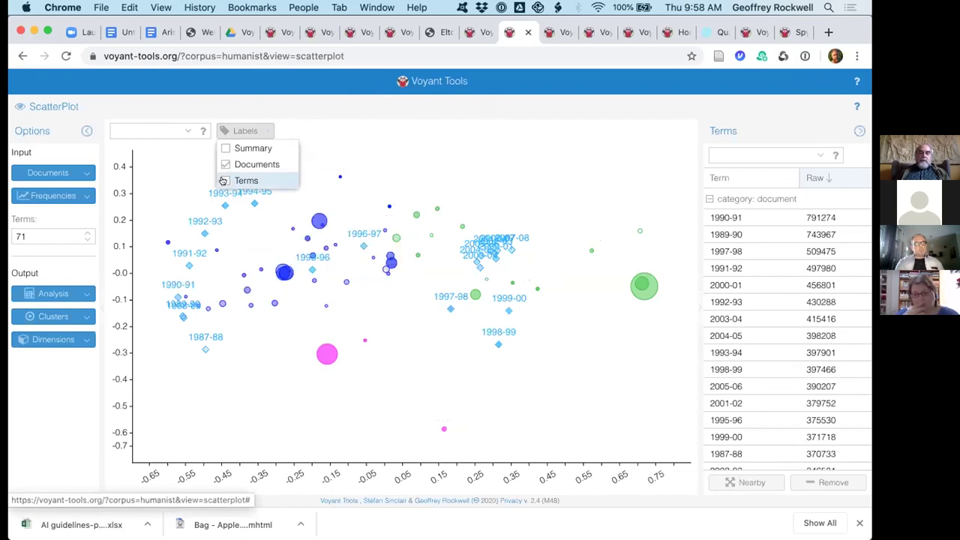
left_click(229, 392)
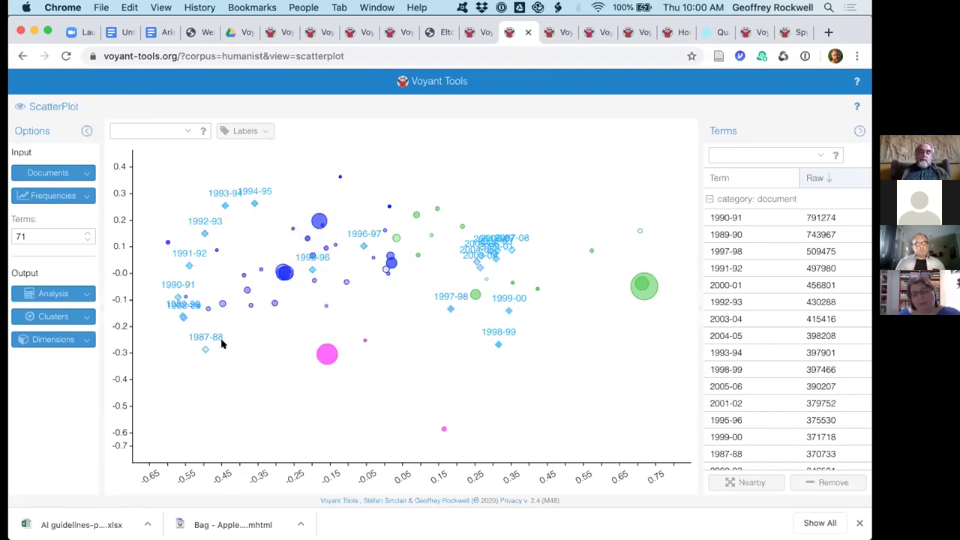
Step: Examine how the yearly Humanist documents are positioned and clustered across the ScatterPlot, from 1987-88 onwards
mouse_move(216, 349)
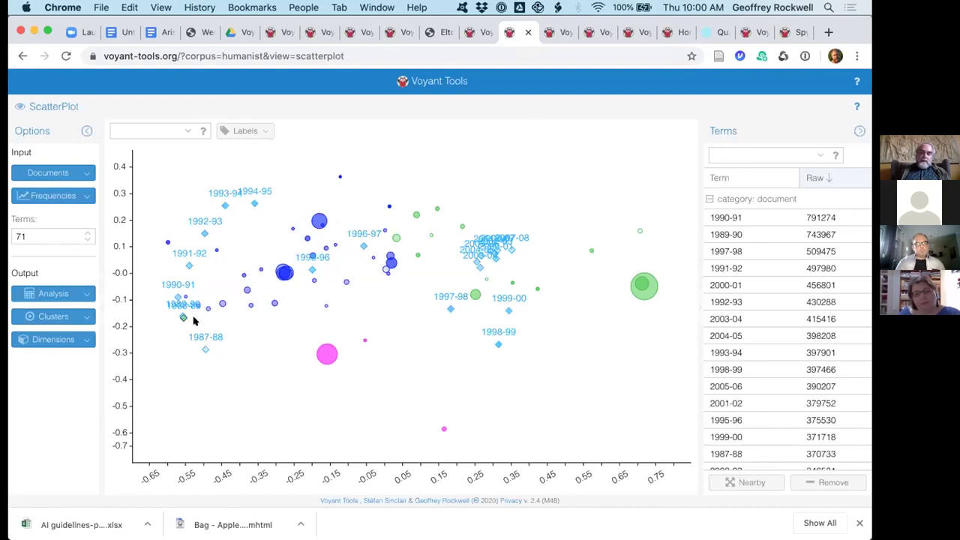
mouse_move(194, 338)
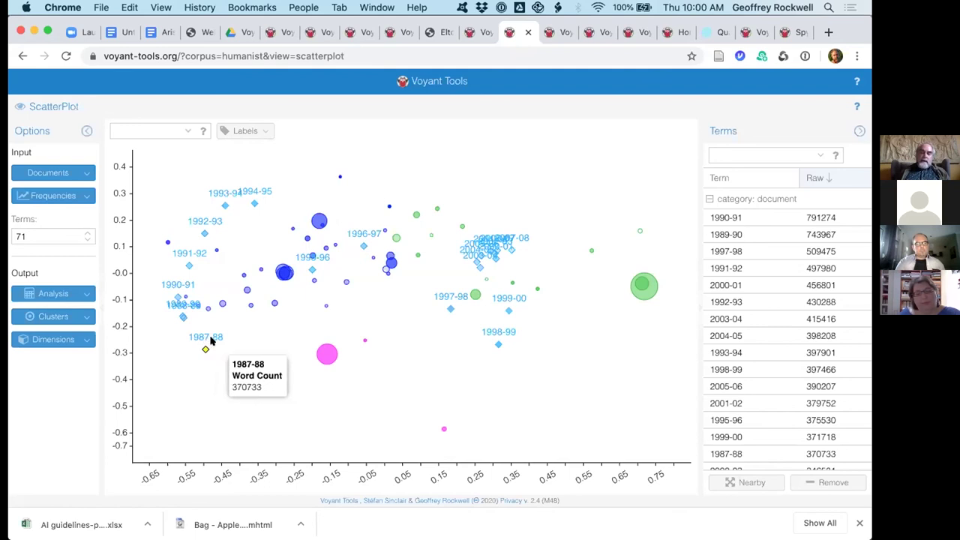
mouse_move(181, 301)
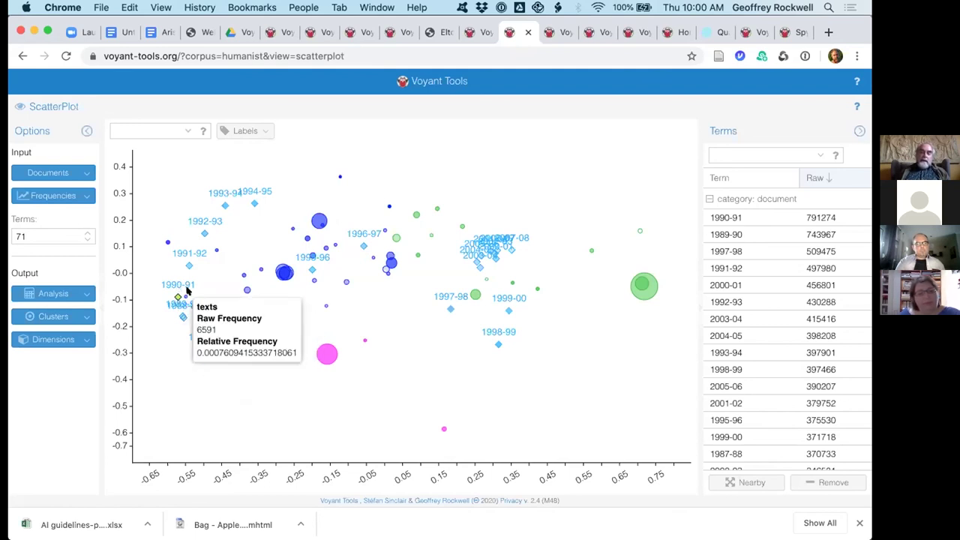
mouse_move(254, 203)
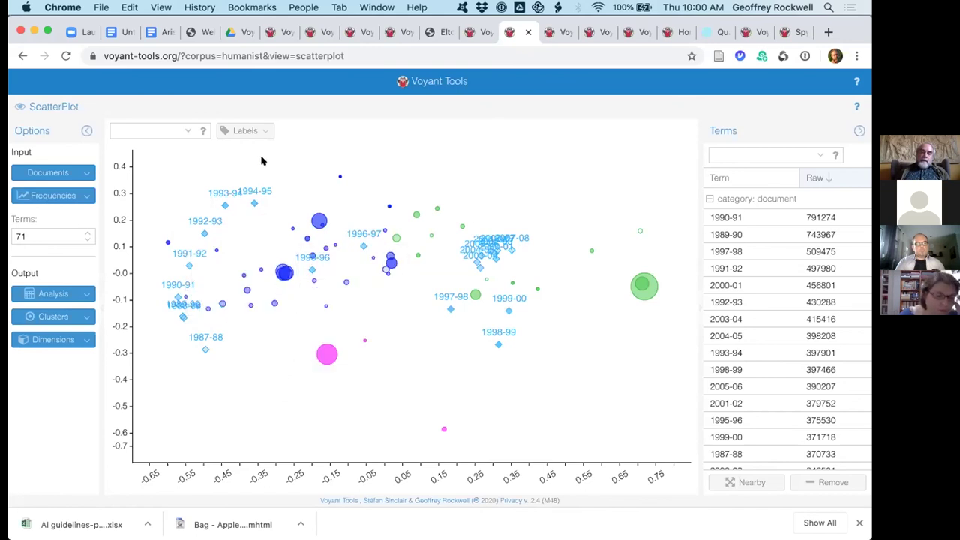
mouse_move(473, 286)
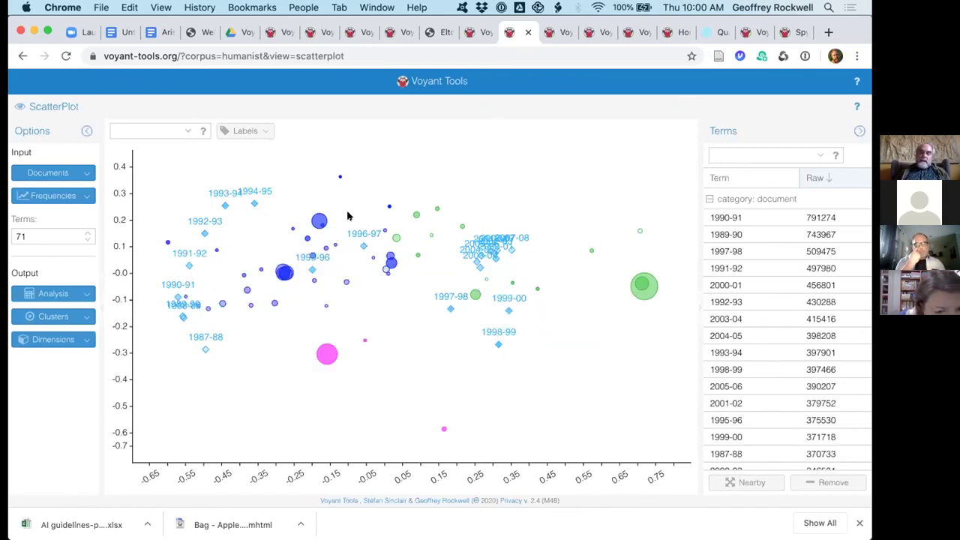
mouse_move(302, 264)
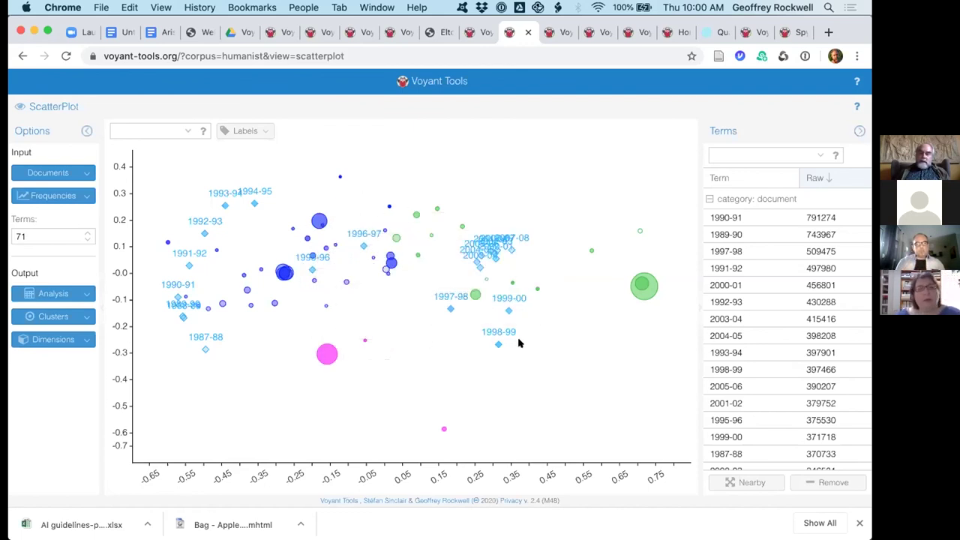
mouse_move(512, 254)
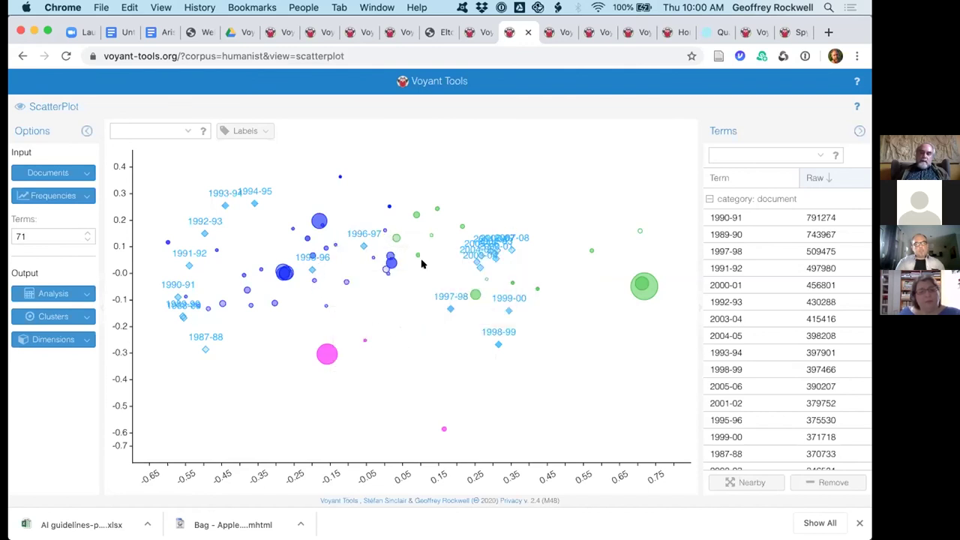
mouse_move(390, 234)
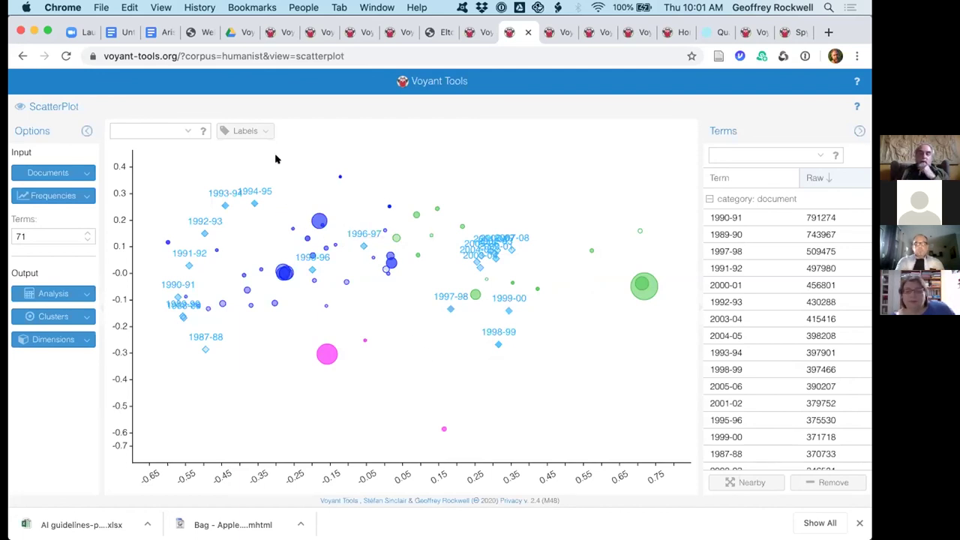
Step: Hide the Documents labels in the ScatterPlot and show the Terms labels instead
left_click(265, 132)
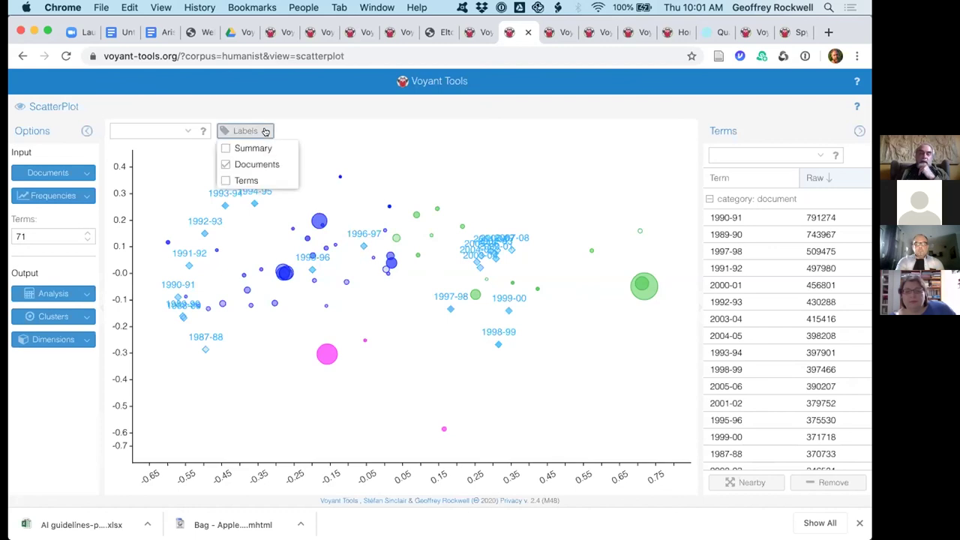
left_click(226, 164)
left_click(265, 131)
left_click(265, 131)
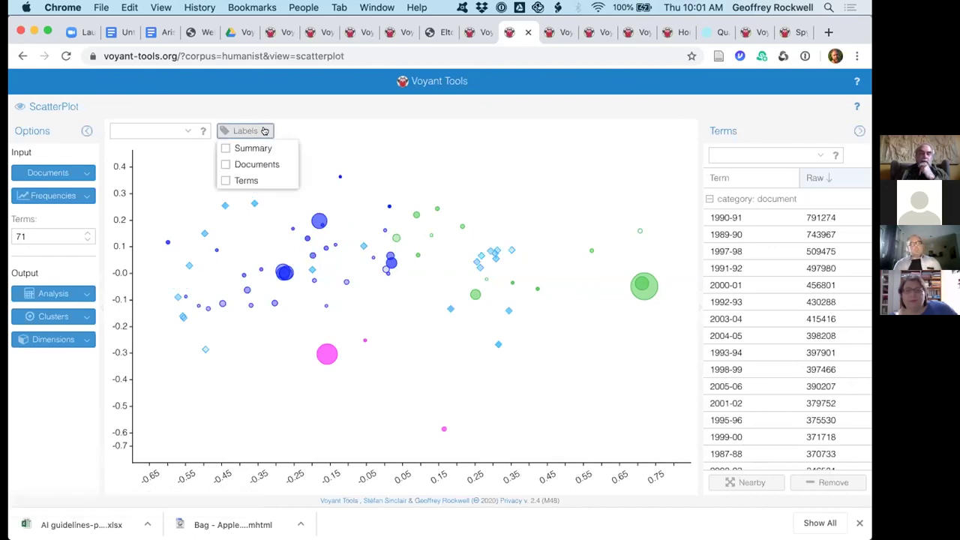
left_click(225, 181)
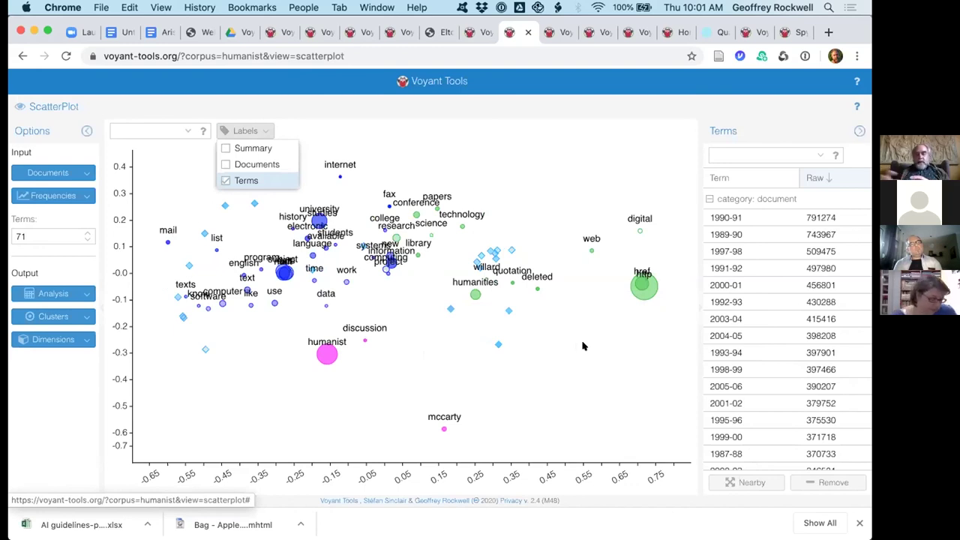
Step: Examine how terms such as http and computer are positioned across the ScatterPlot, then close the label options
mouse_move(652, 300)
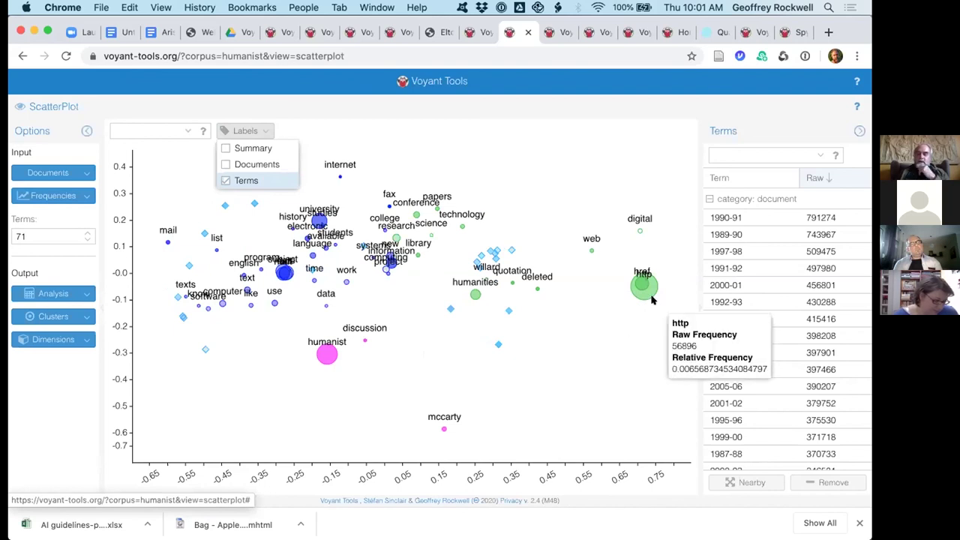
mouse_move(637, 275)
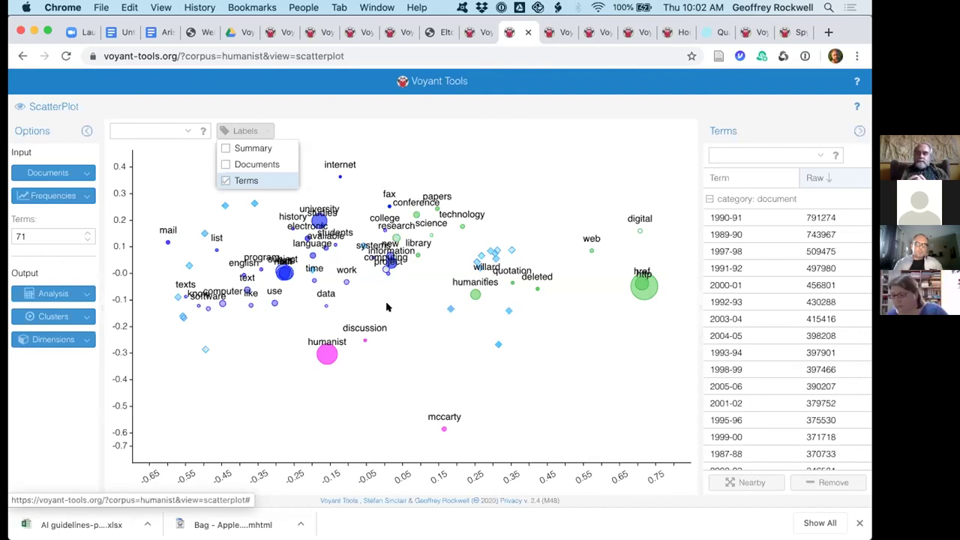
mouse_move(222, 300)
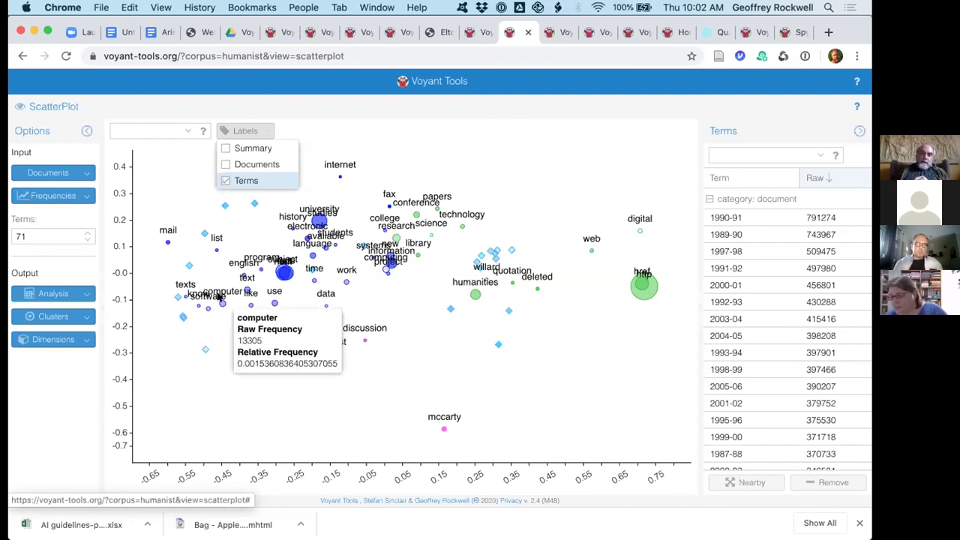
mouse_move(246, 270)
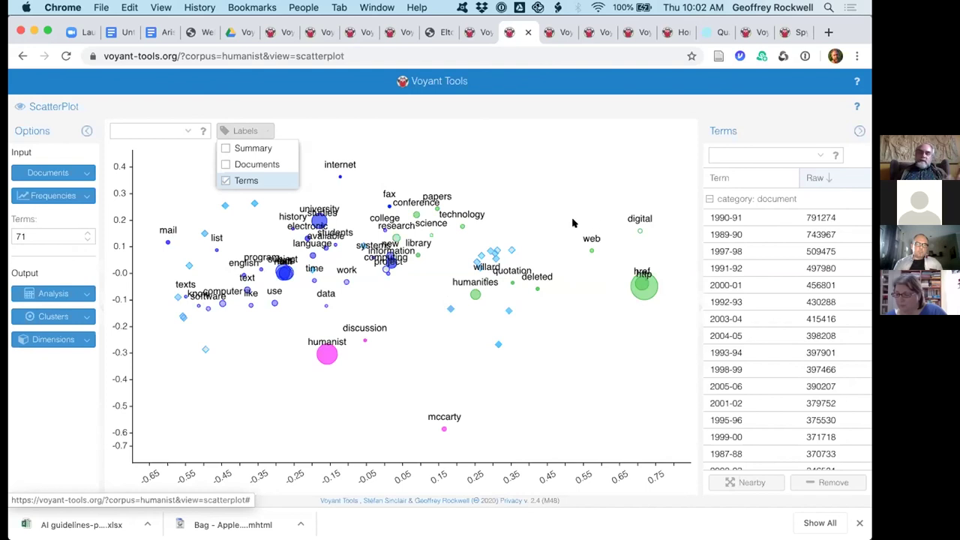
mouse_move(596, 252)
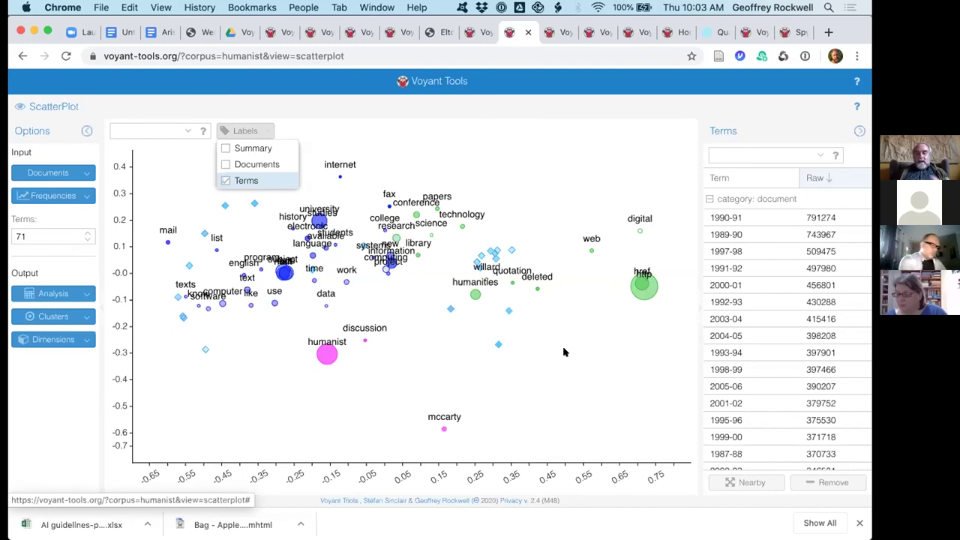
left_click(455, 129)
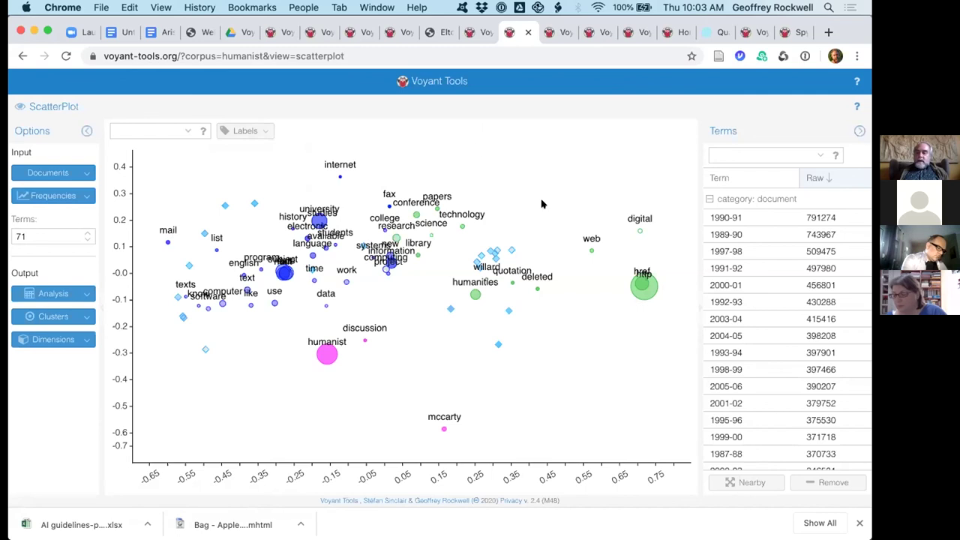
Step: Hide and reopen the terms list, then locate the 1997-98, 2000-01 and 2003-04 documents in the plot
left_click(857, 131)
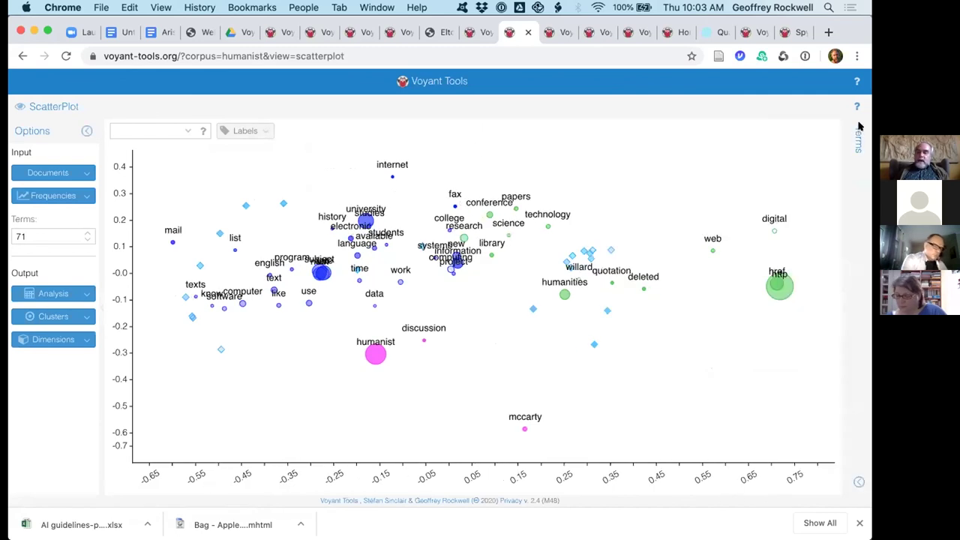
left_click(858, 482)
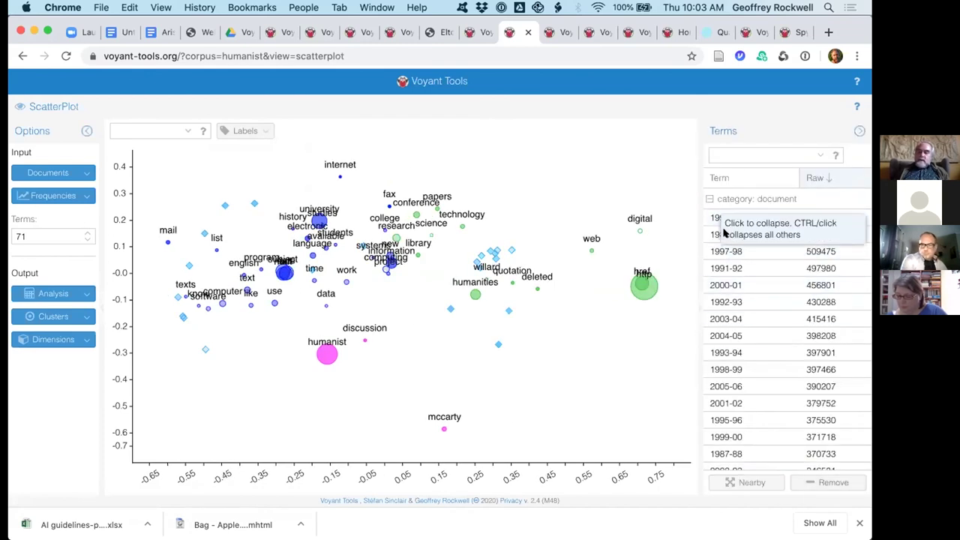
left_click(729, 252)
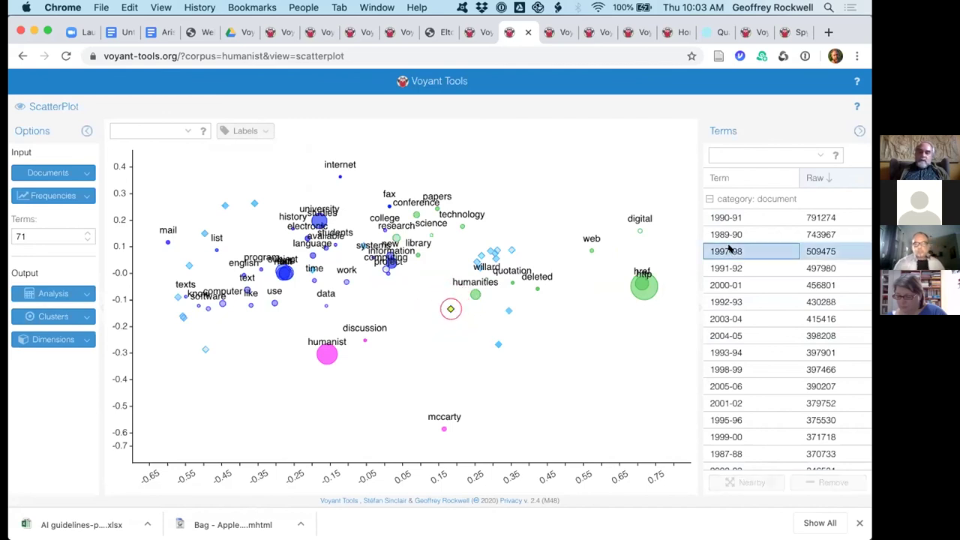
left_click(727, 286)
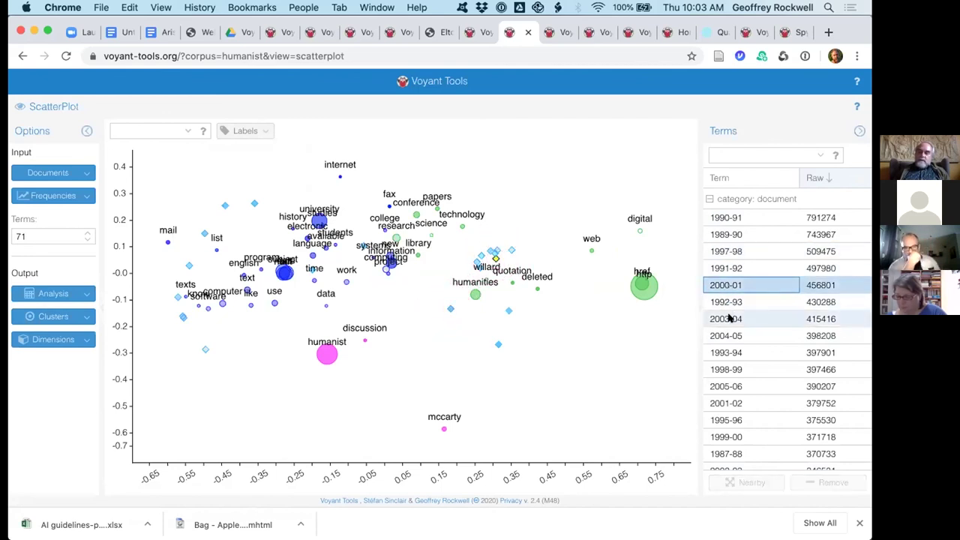
left_click(728, 319)
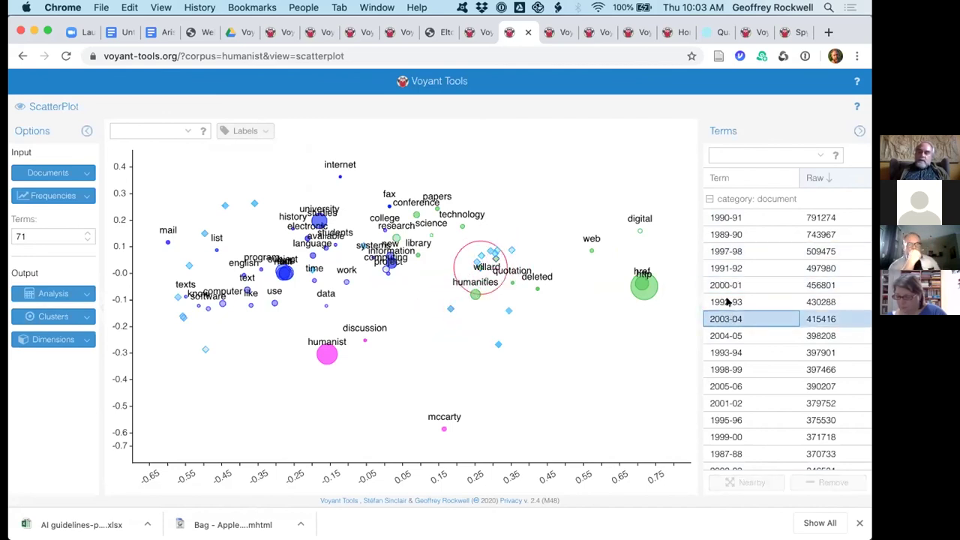
Step: Collapse the document category and locate the terms humanist, subject and research in the ScatterPlot
left_click(710, 199)
left_click(728, 255)
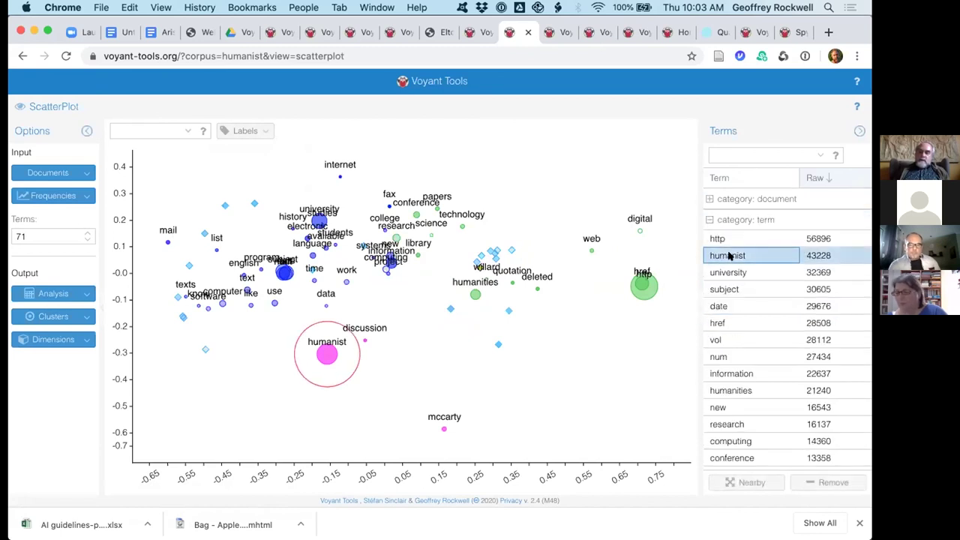
left_click(724, 289)
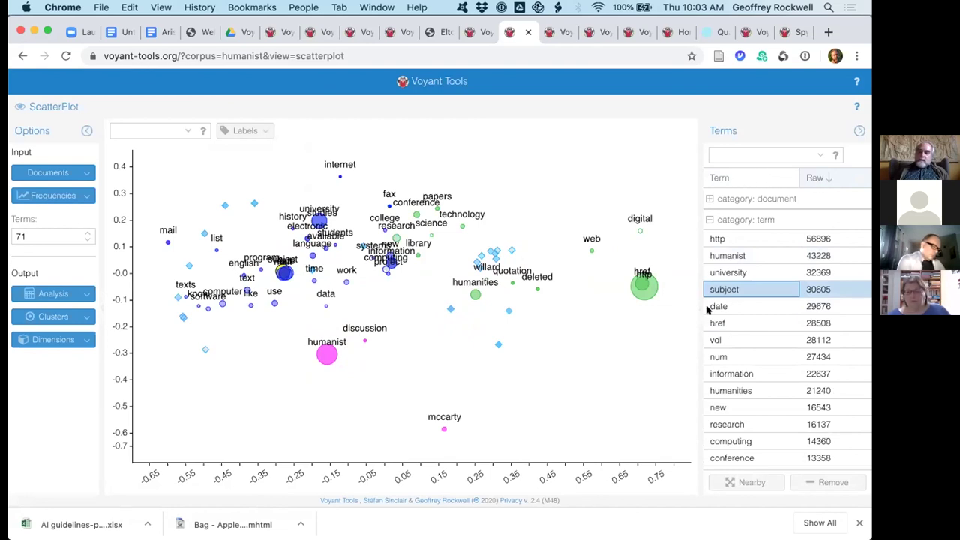
left_click(727, 424)
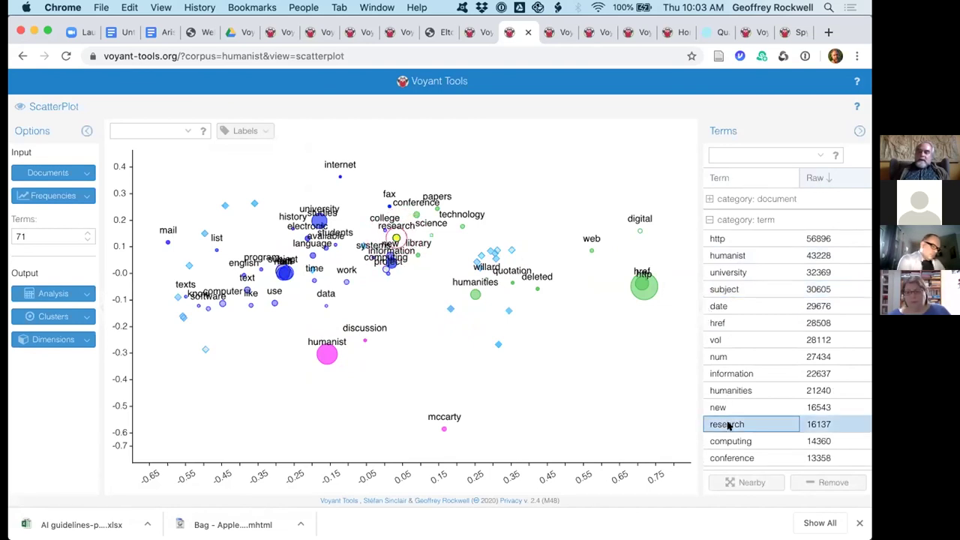
Step: Remove the terms http and href from the ScatterPlot
mouse_move(642, 284)
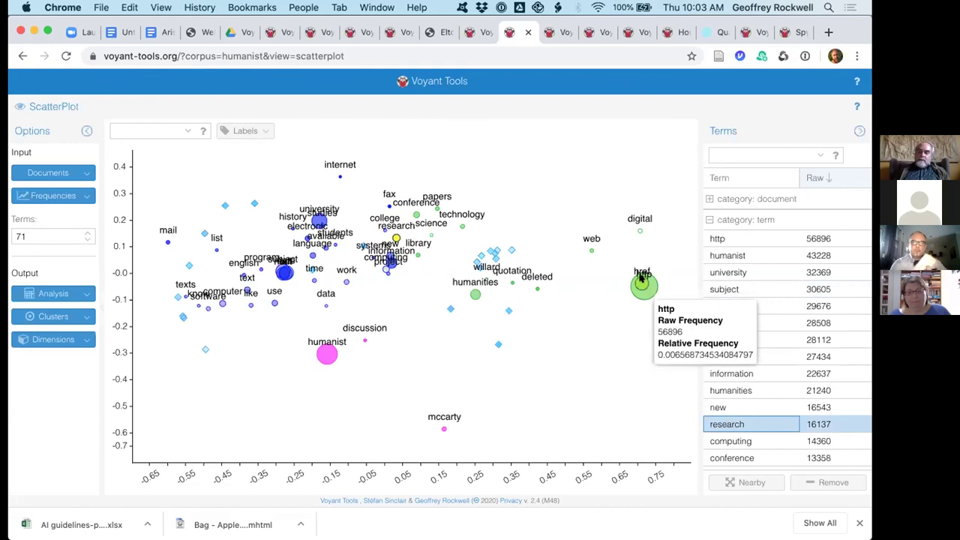
left_click(736, 236)
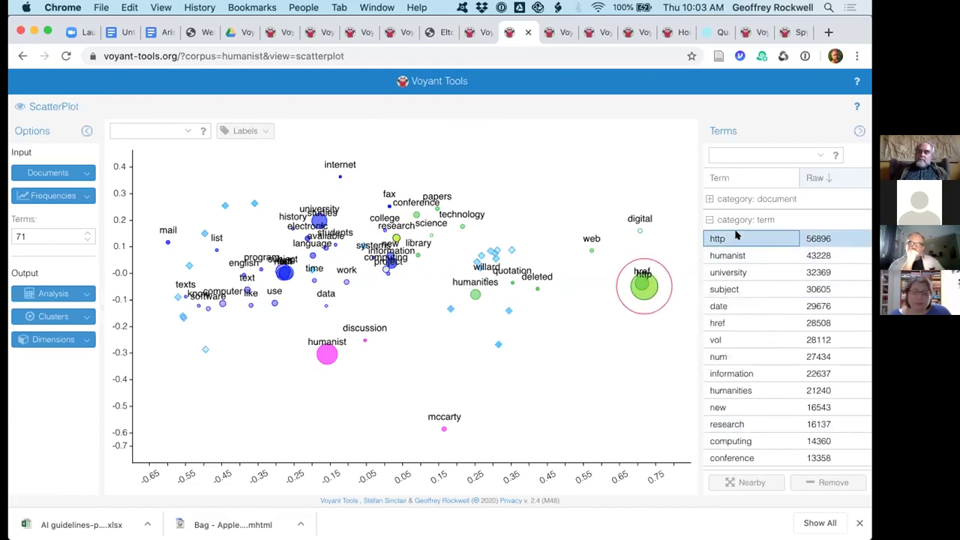
left_click(818, 482)
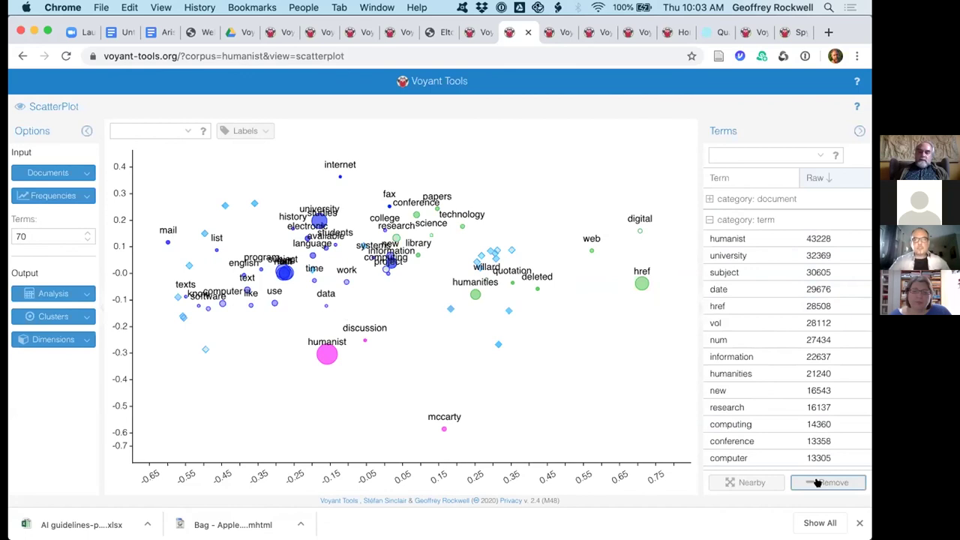
mouse_move(640, 280)
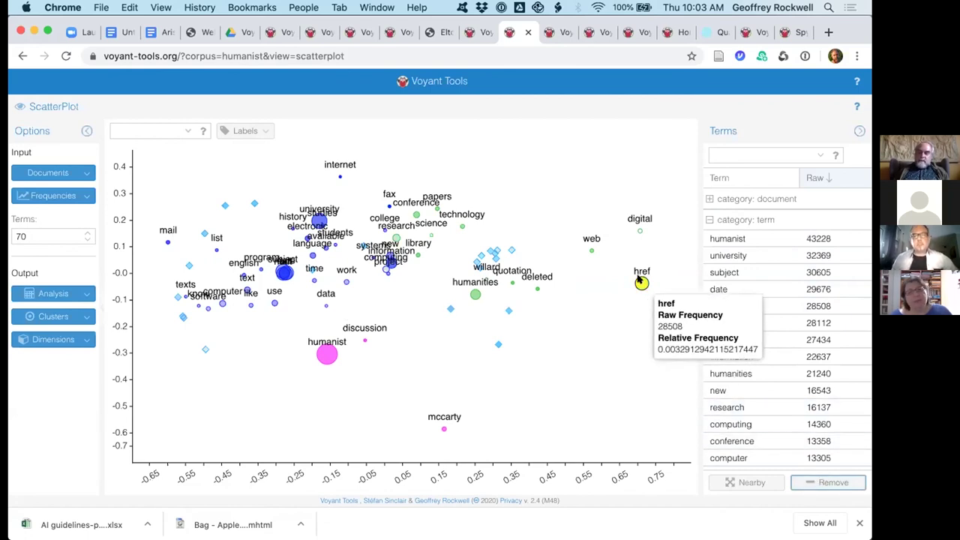
left_click(641, 281)
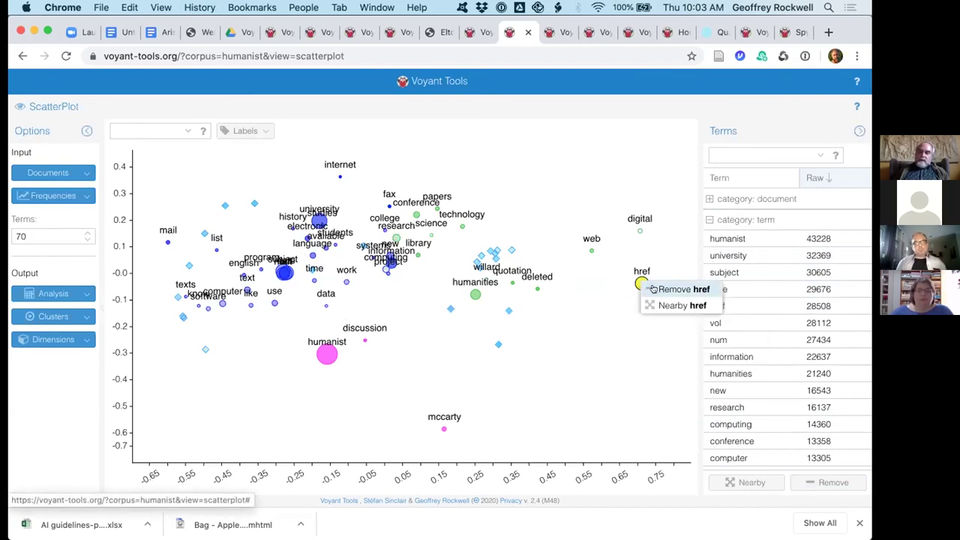
left_click(652, 289)
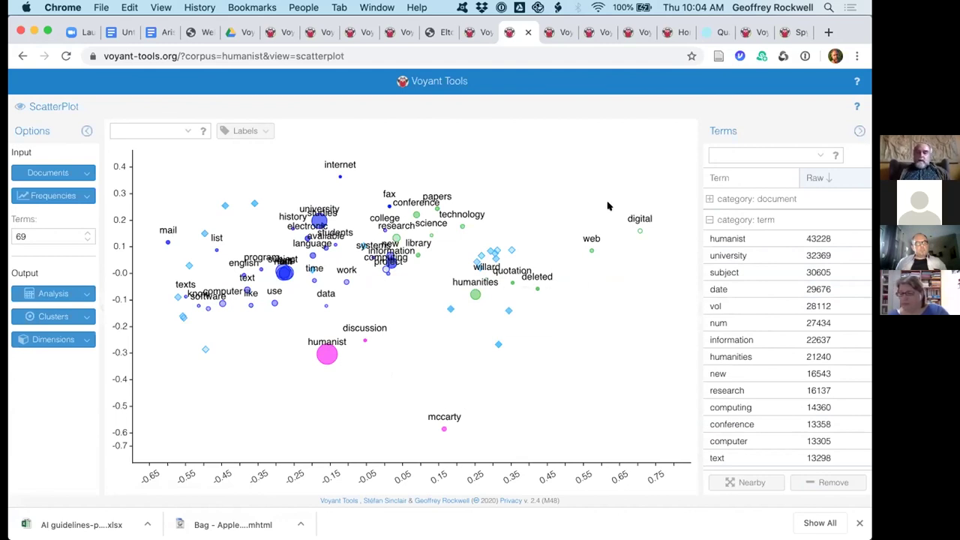
Step: Hide the terms list, then deselect the 1995-96 through 1999-00 documents and apply the selection to the ScatterPlot
left_click(859, 130)
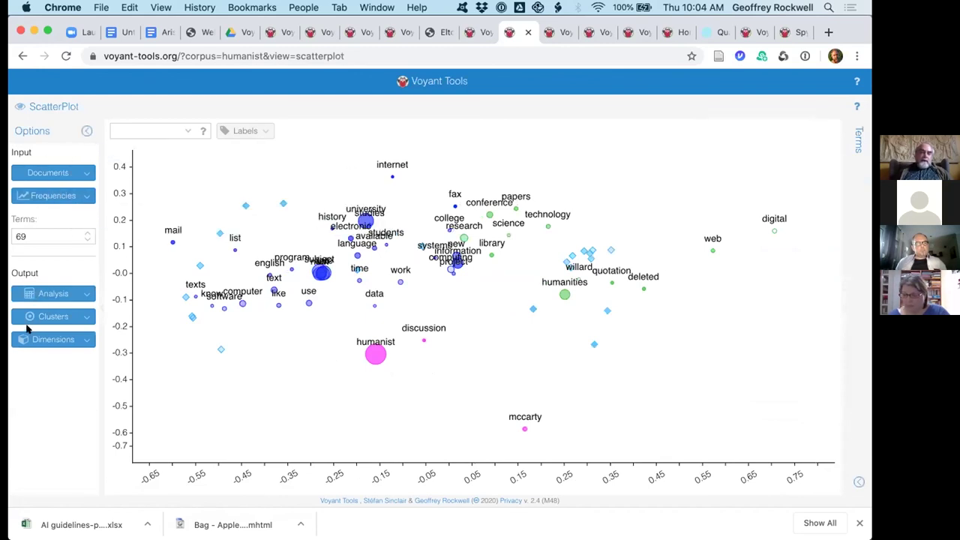
left_click(83, 172)
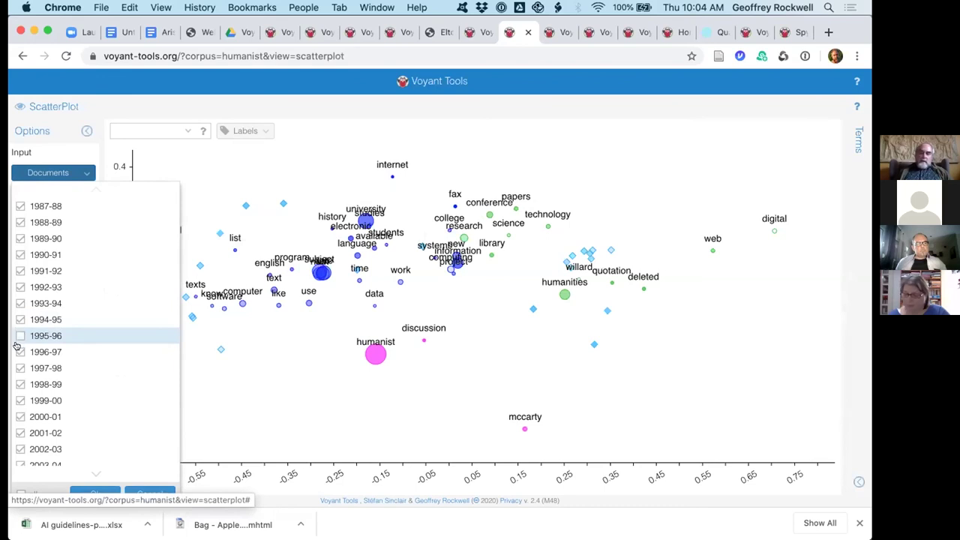
left_click(20, 368)
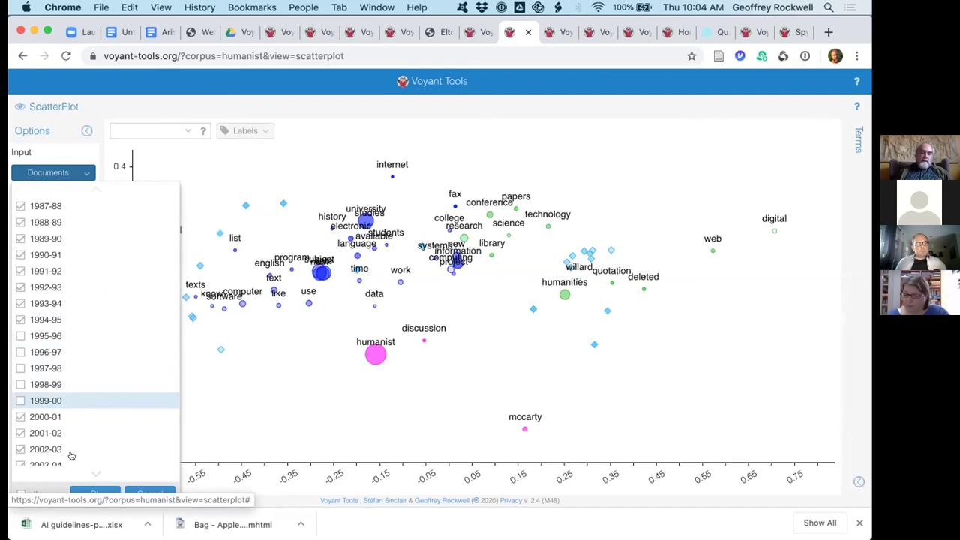
scroll(71, 456, "down", 1)
left_click(94, 493)
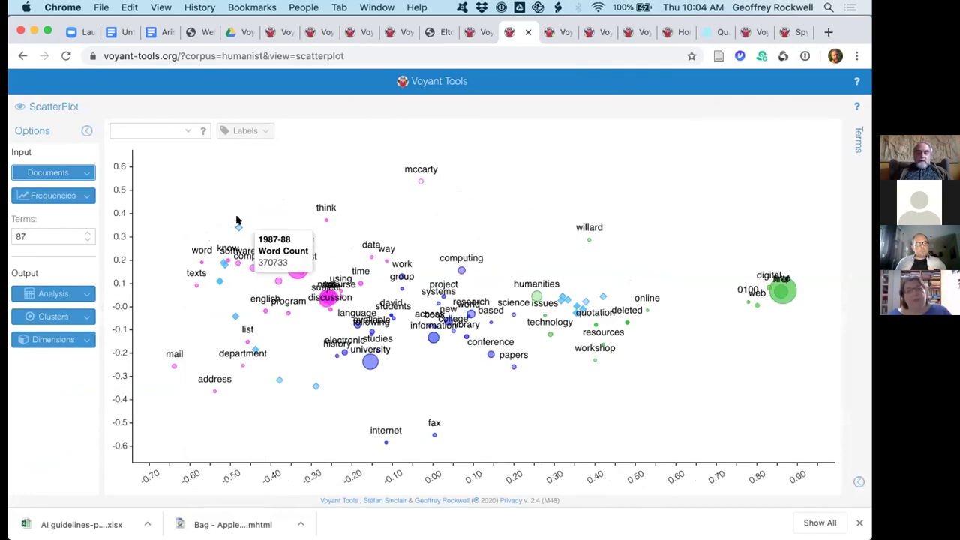
Step: Show the Documents labels in the recalculated ScatterPlot and hide the Terms labels
left_click(253, 135)
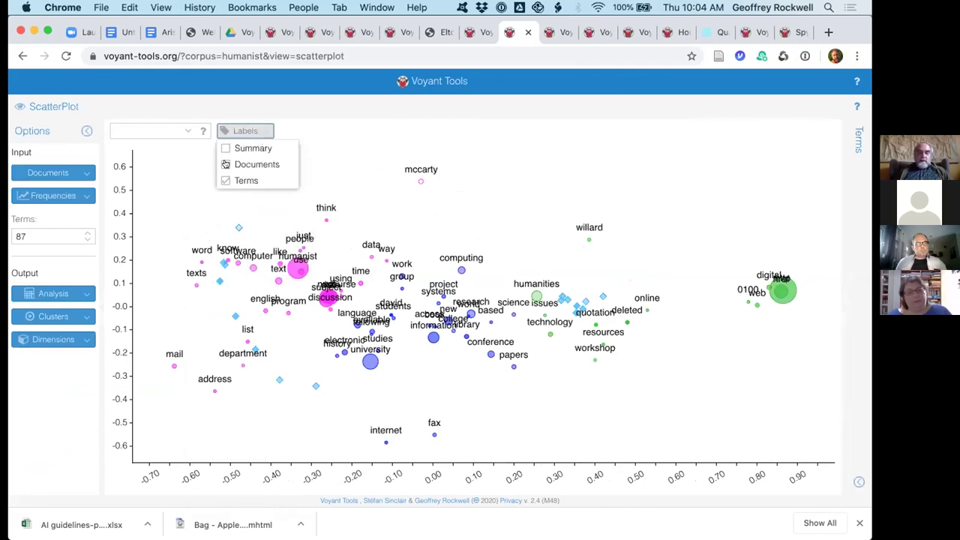
left_click(226, 164)
left_click(224, 180)
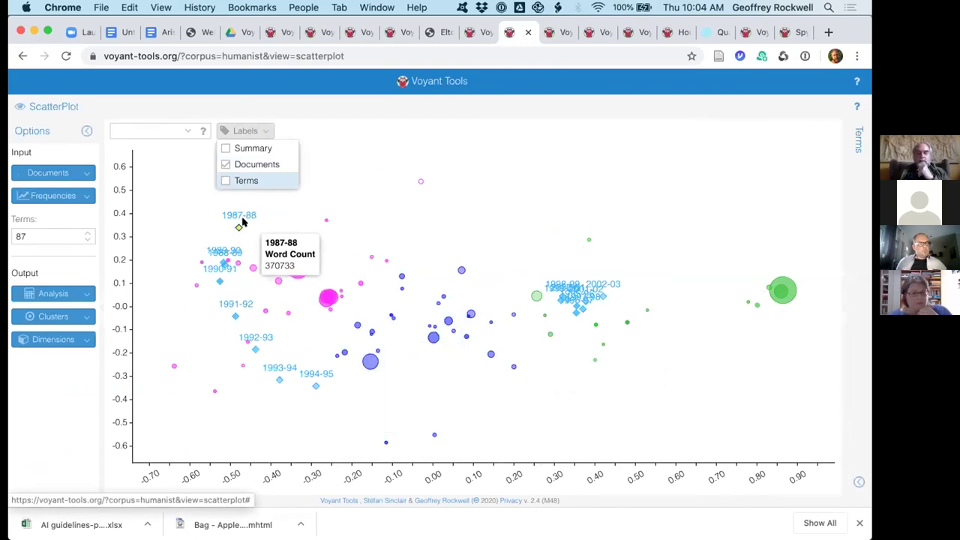
Step: Examine the 1987-88 to 1994-95 documents and nearby terms in the plot, and check the frequency and dimension options
left_click(316, 386)
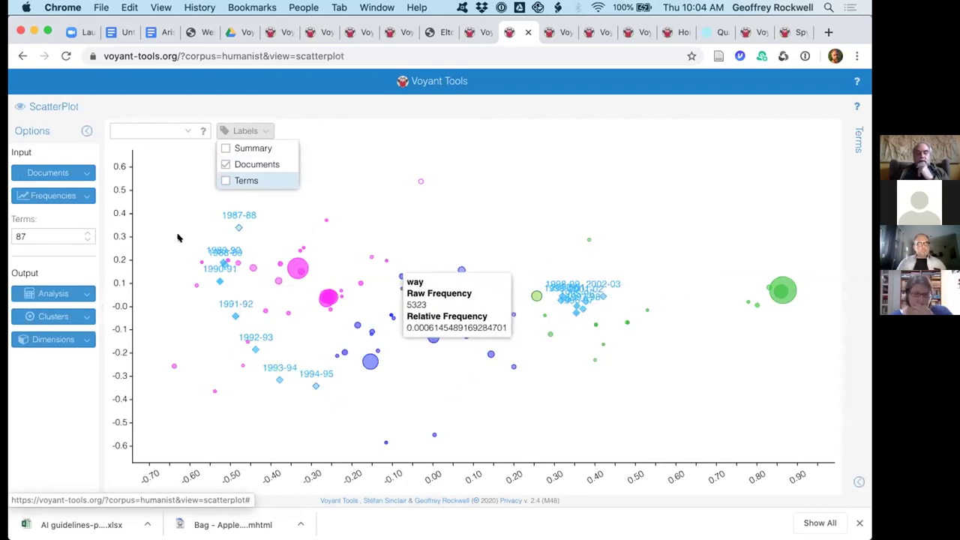
left_click(80, 196)
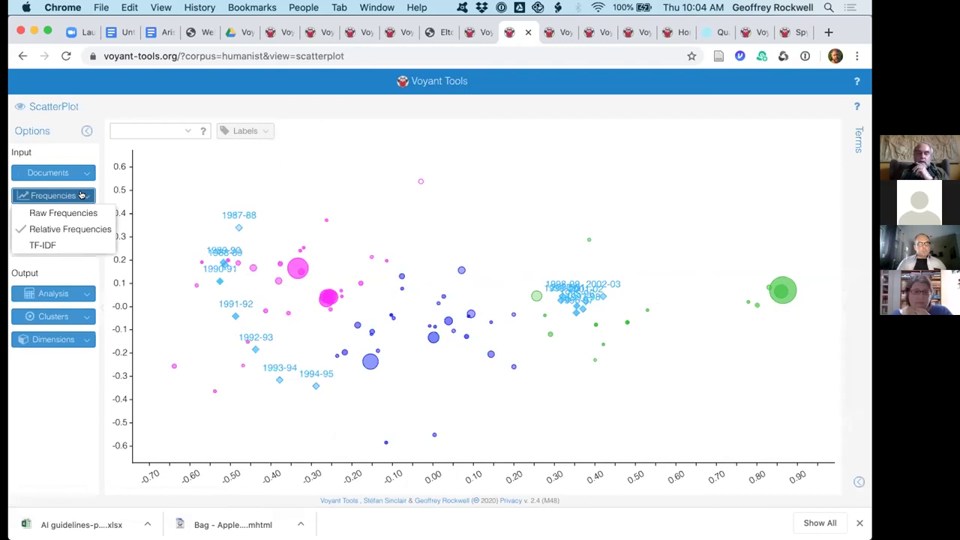
left_click(81, 195)
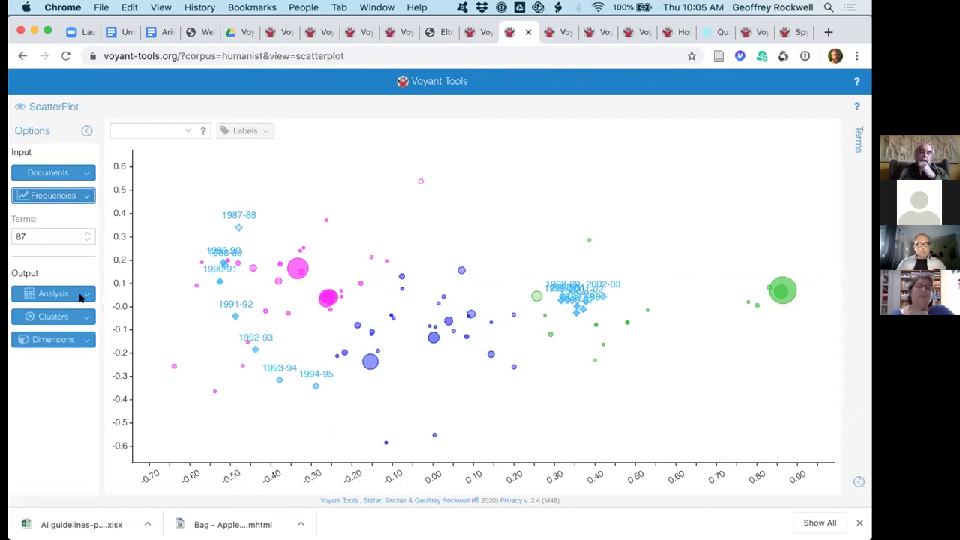
left_click(81, 340)
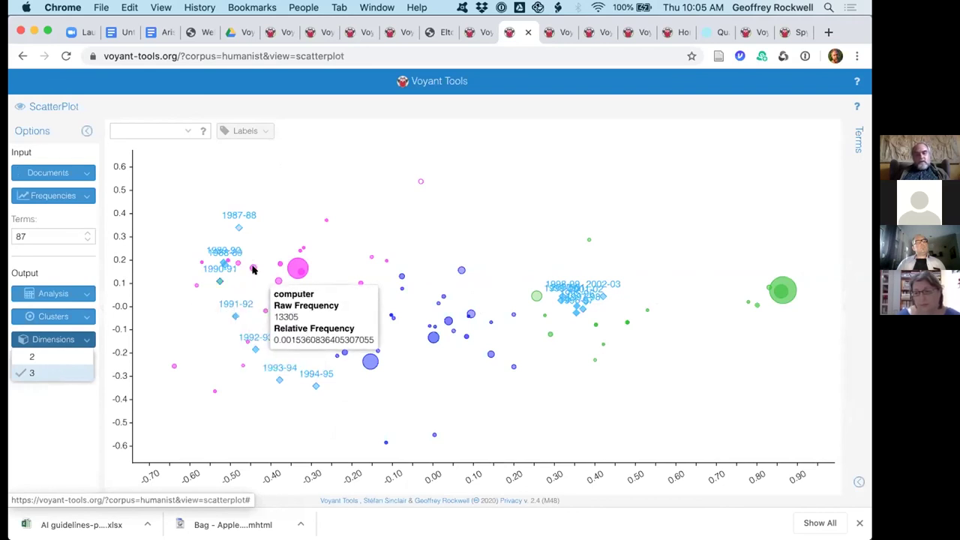
mouse_move(294, 266)
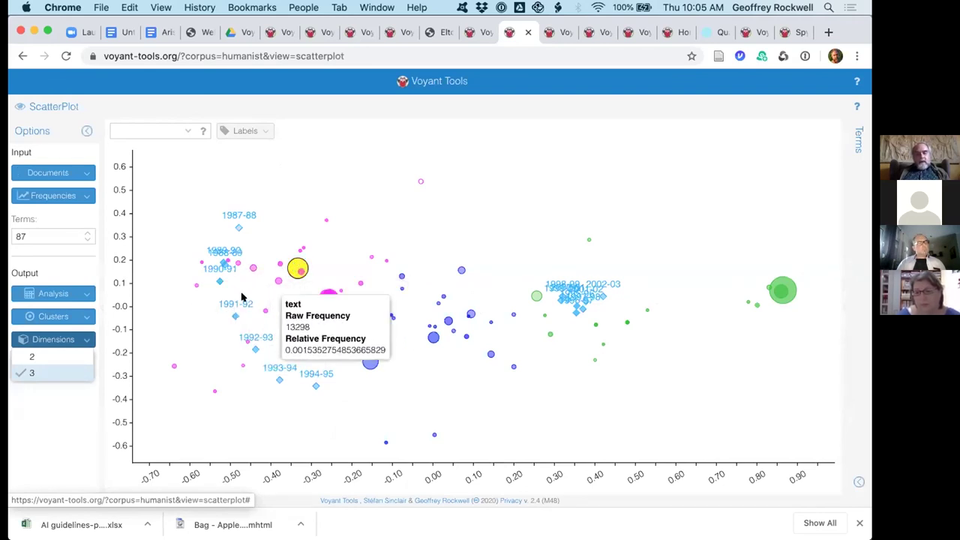
mouse_move(236, 226)
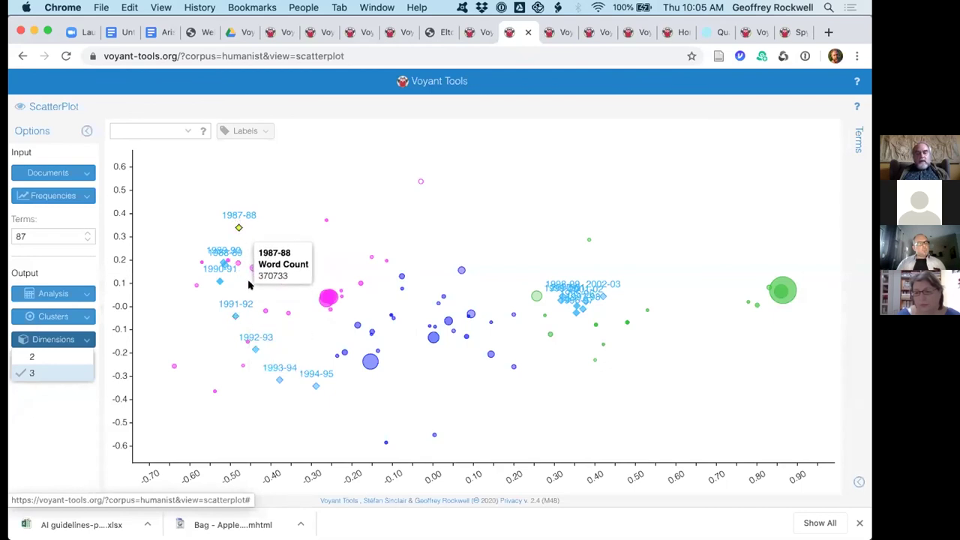
Step: Set the ScatterPlot to 2 dimensions and group its points into 5 clusters
left_click(62, 354)
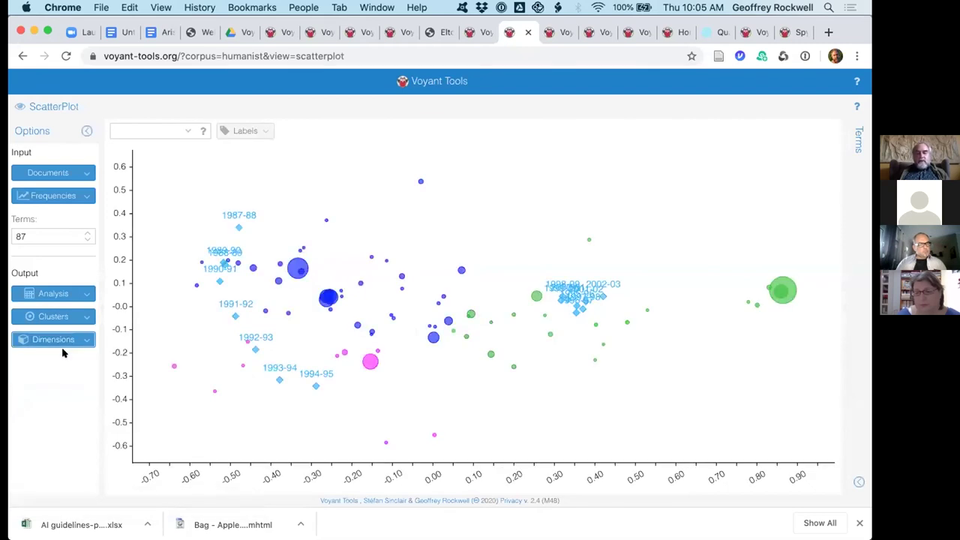
left_click(59, 315)
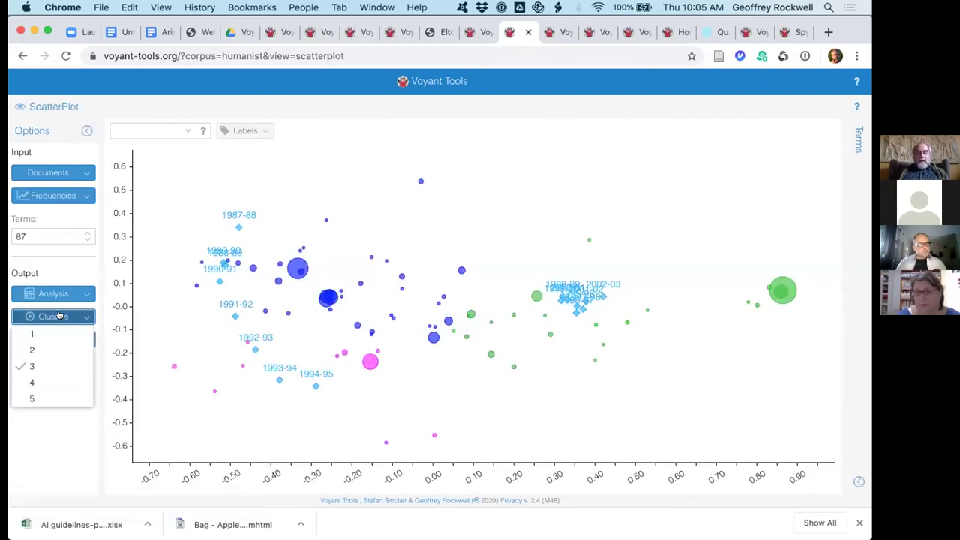
left_click(54, 397)
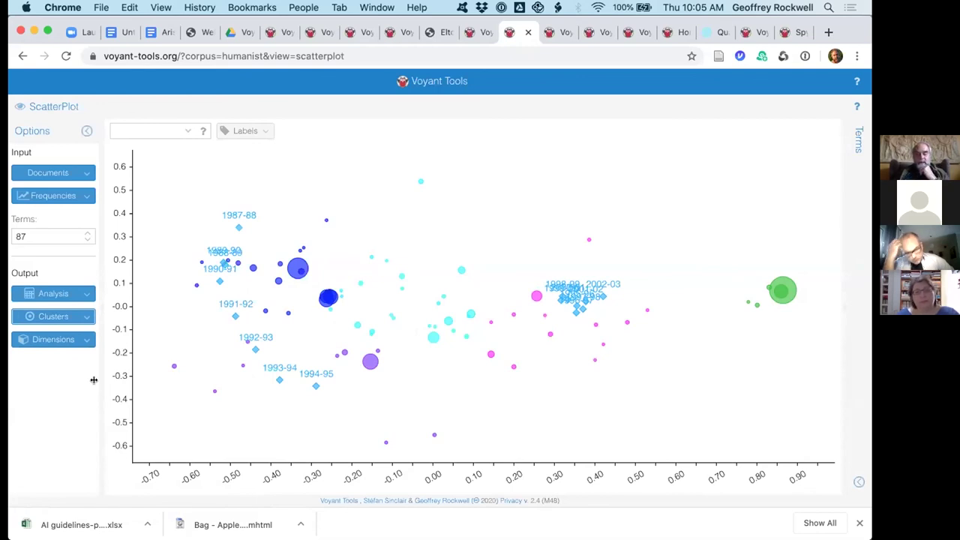
Step: Switch the ScatterPlot analysis to Principal Components Analysis and turn on the Terms labels
left_click(80, 293)
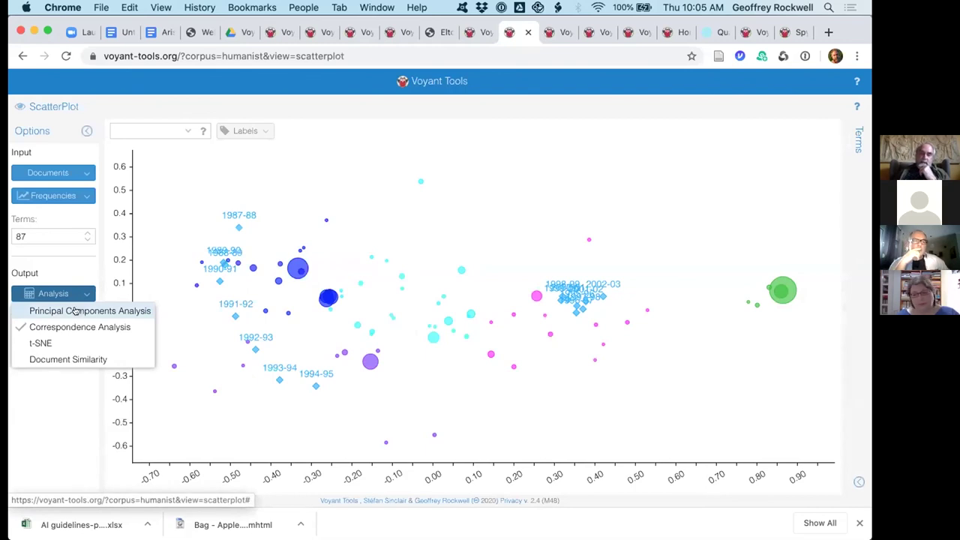
left_click(79, 310)
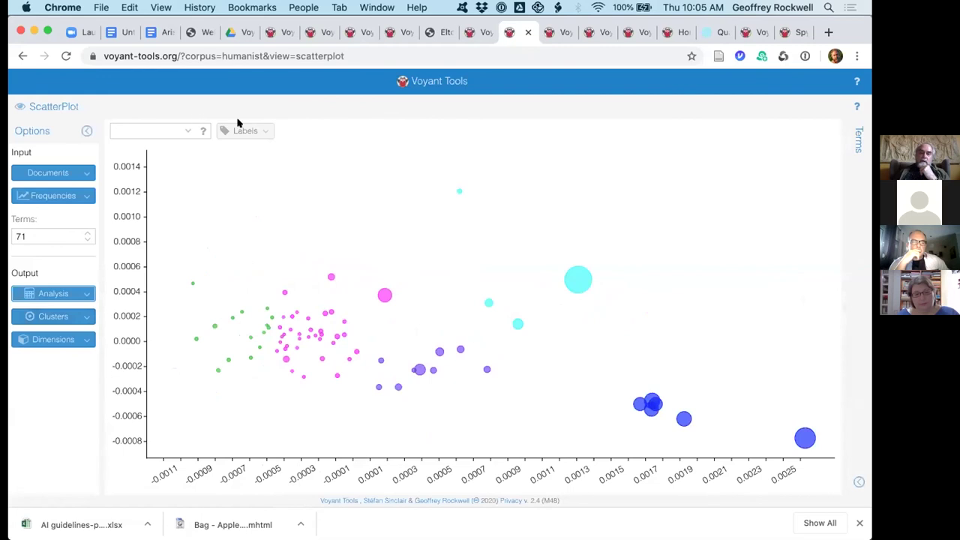
left_click(263, 130)
left_click(235, 181)
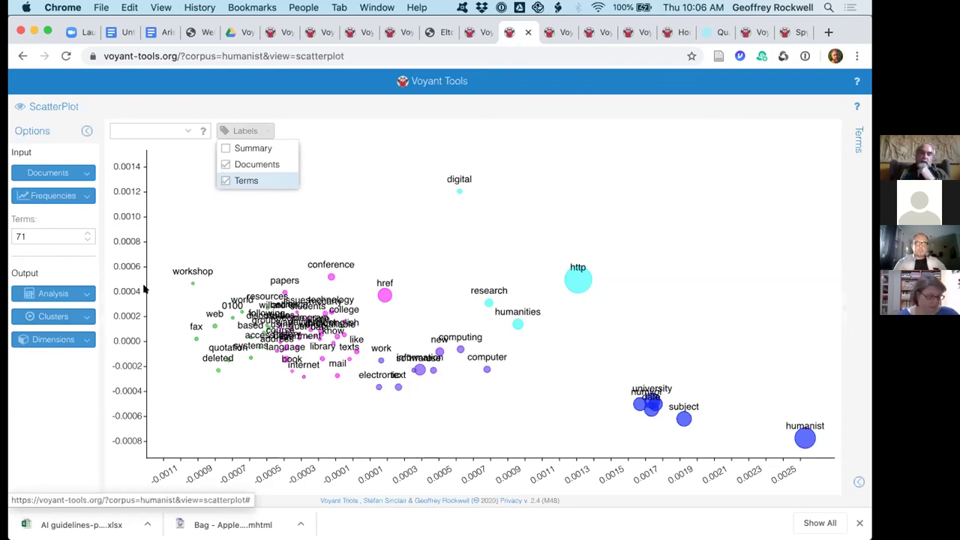
Step: Run the t-SNE analysis on the ScatterPlot, followed by the Document Similarity analysis
left_click(82, 293)
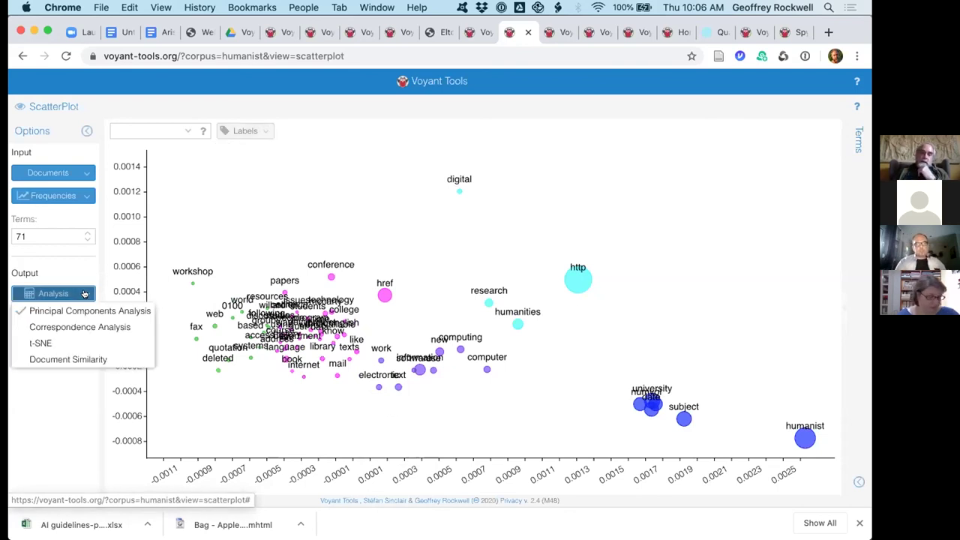
left_click(62, 343)
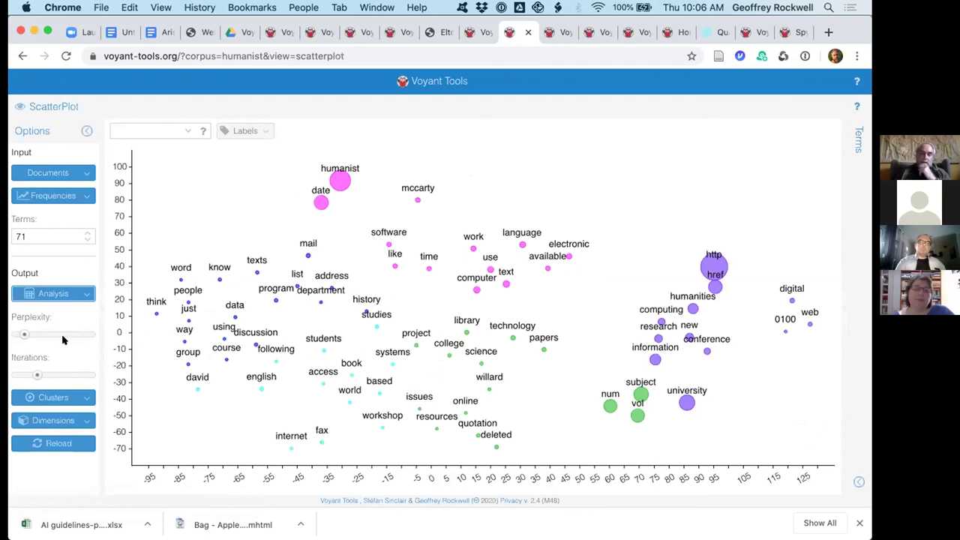
left_click(60, 294)
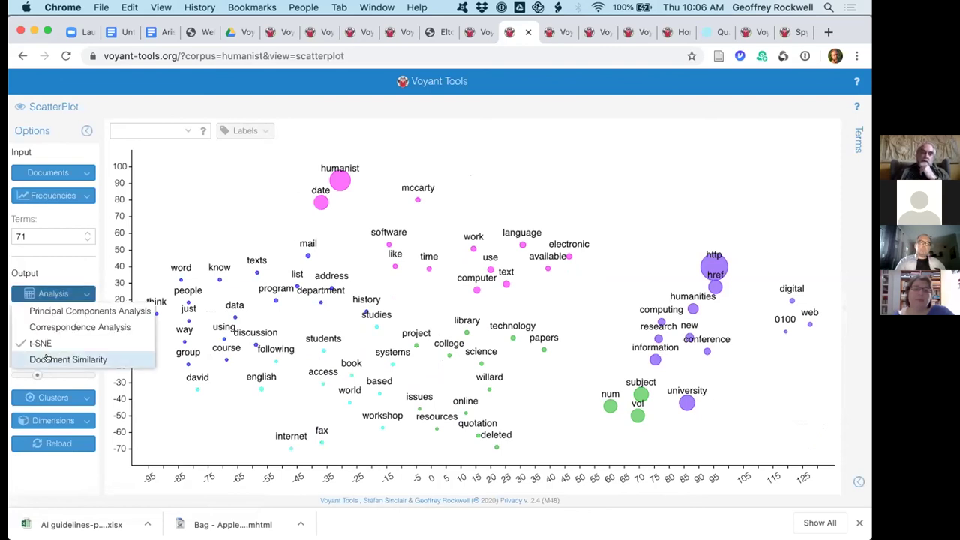
left_click(46, 358)
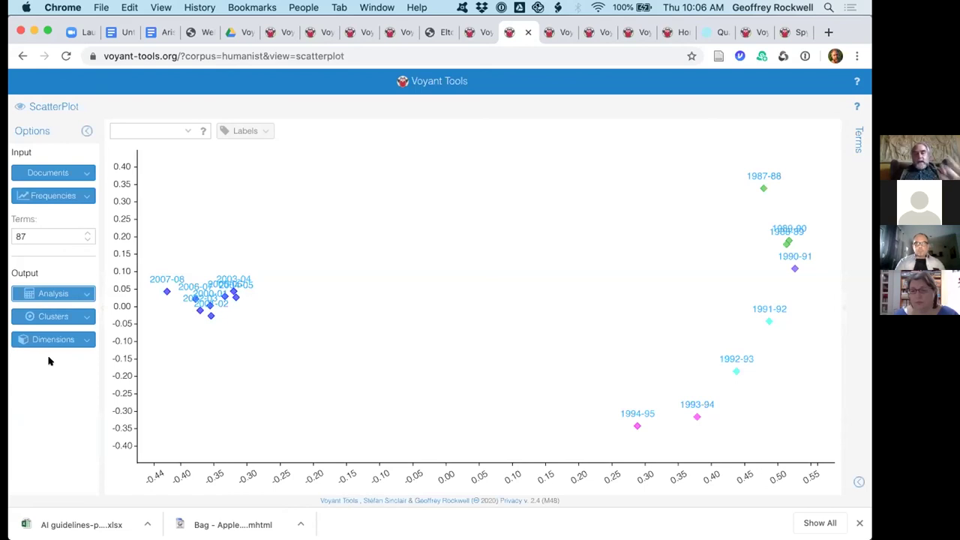
Step: View the Dialogica page's list of lessons and walkthroughs, and return to the Humanist ScatterPlot
left_click(193, 32)
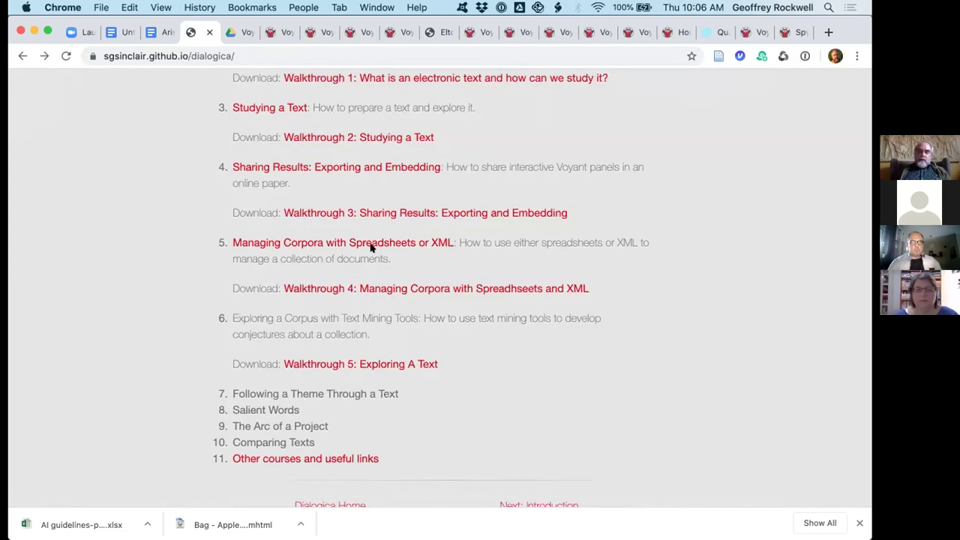
left_click(480, 30)
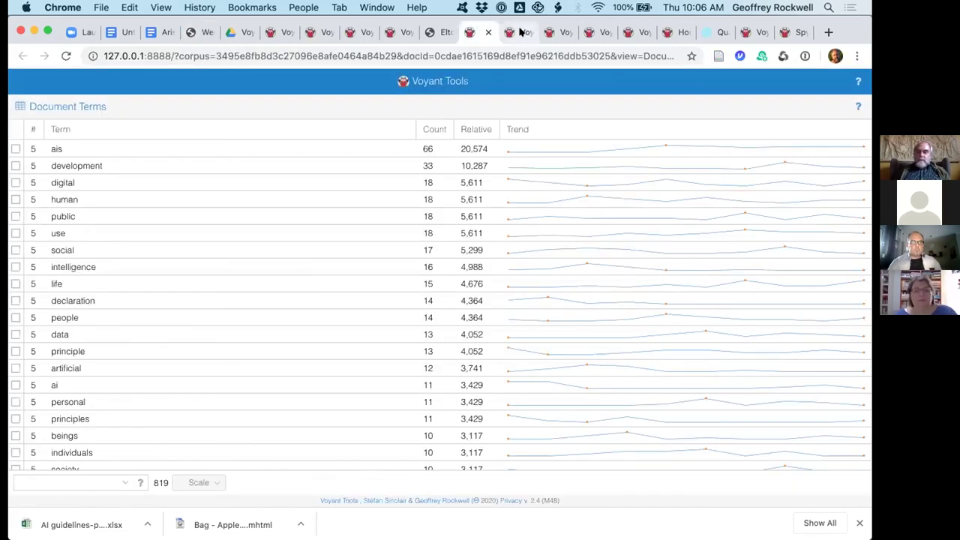
left_click(520, 32)
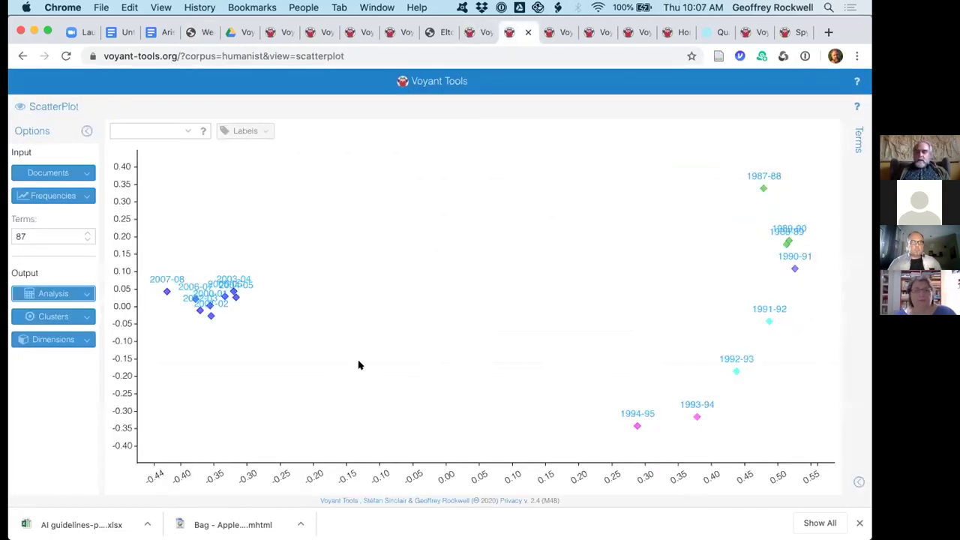